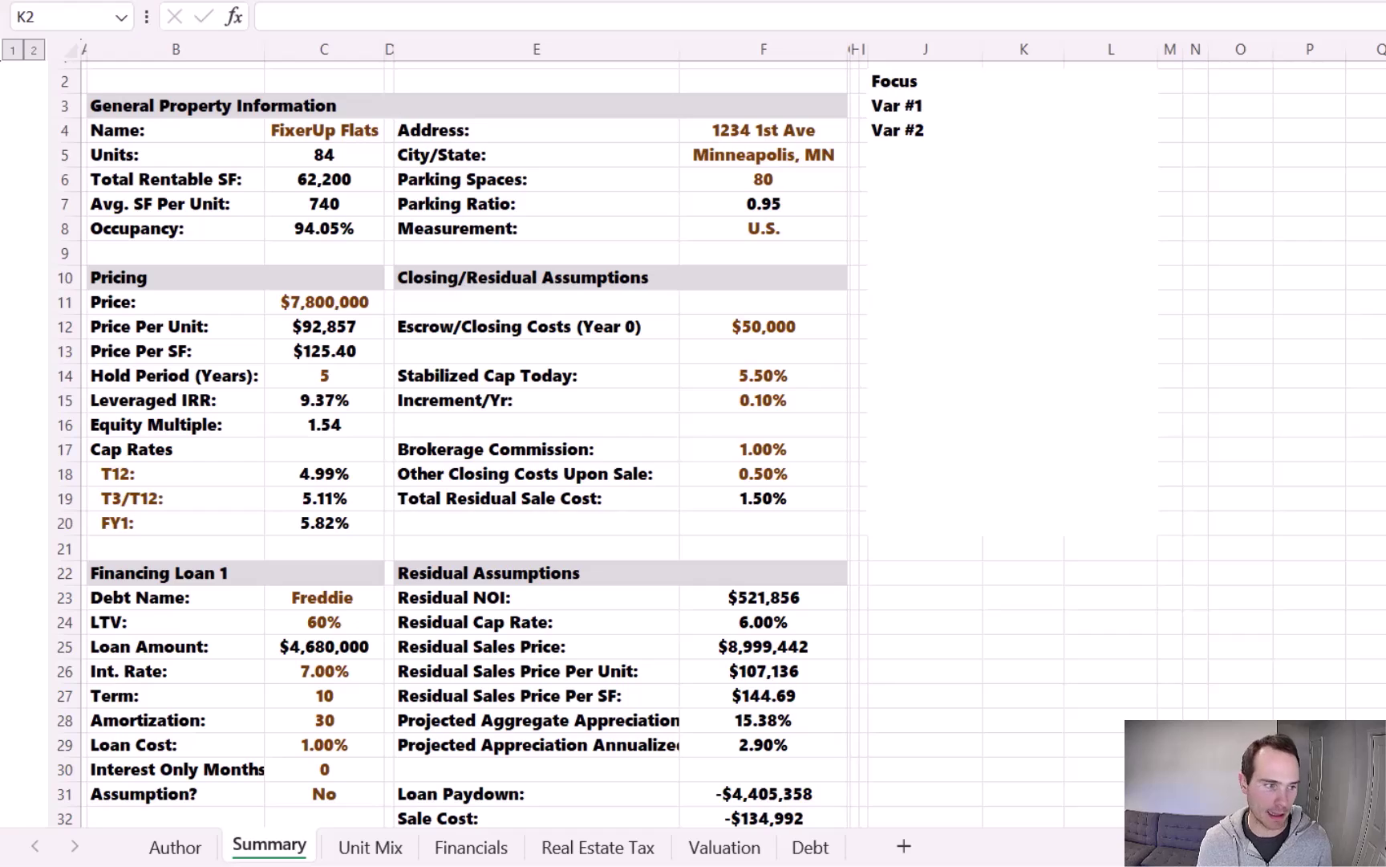
- Fill in the variable list beside Focus, Var #1 and Var #2 in K2:K4 with DSCR, Vacancy and OPEX
click(987, 88)
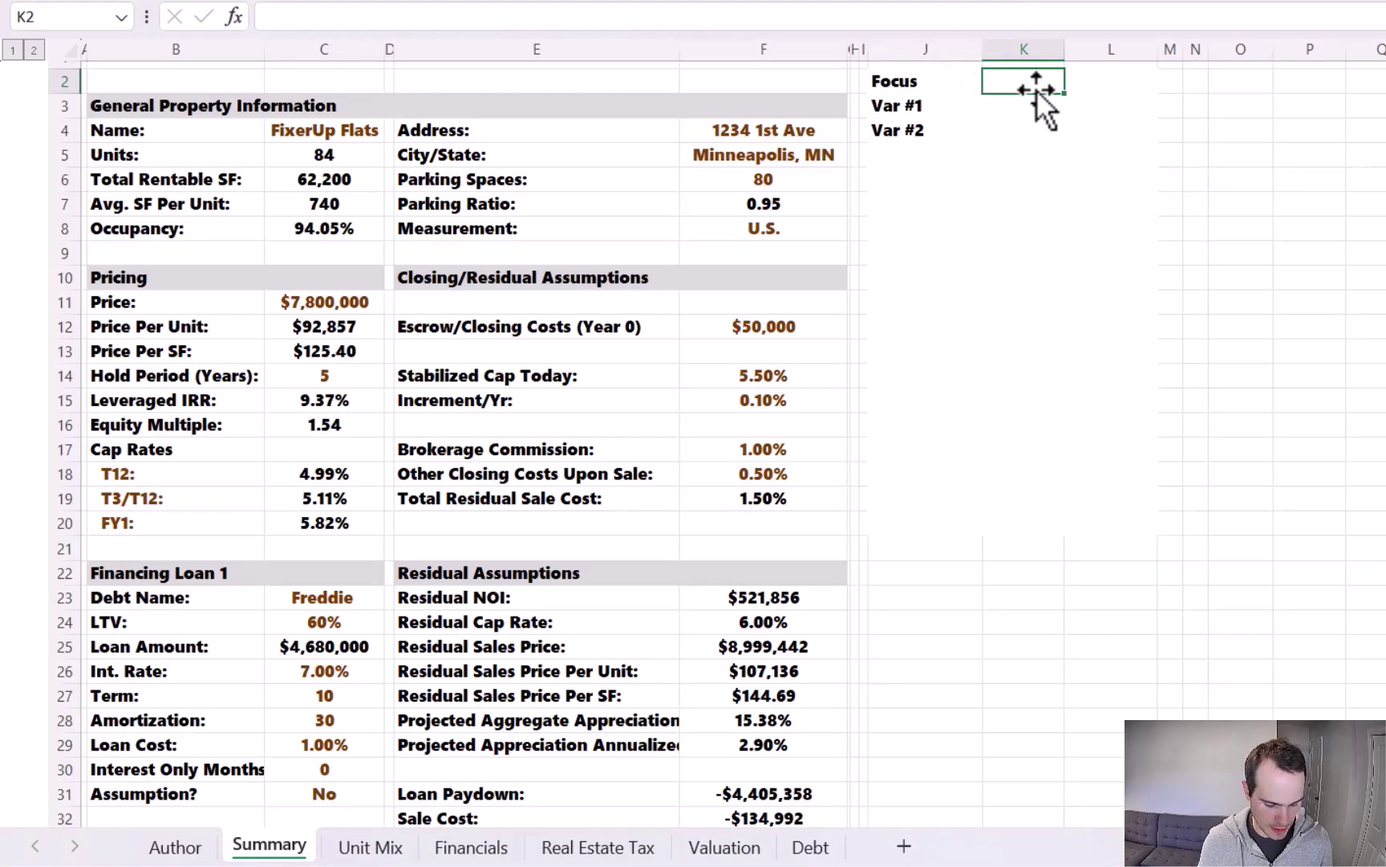
text(DSCR)
key(Return)
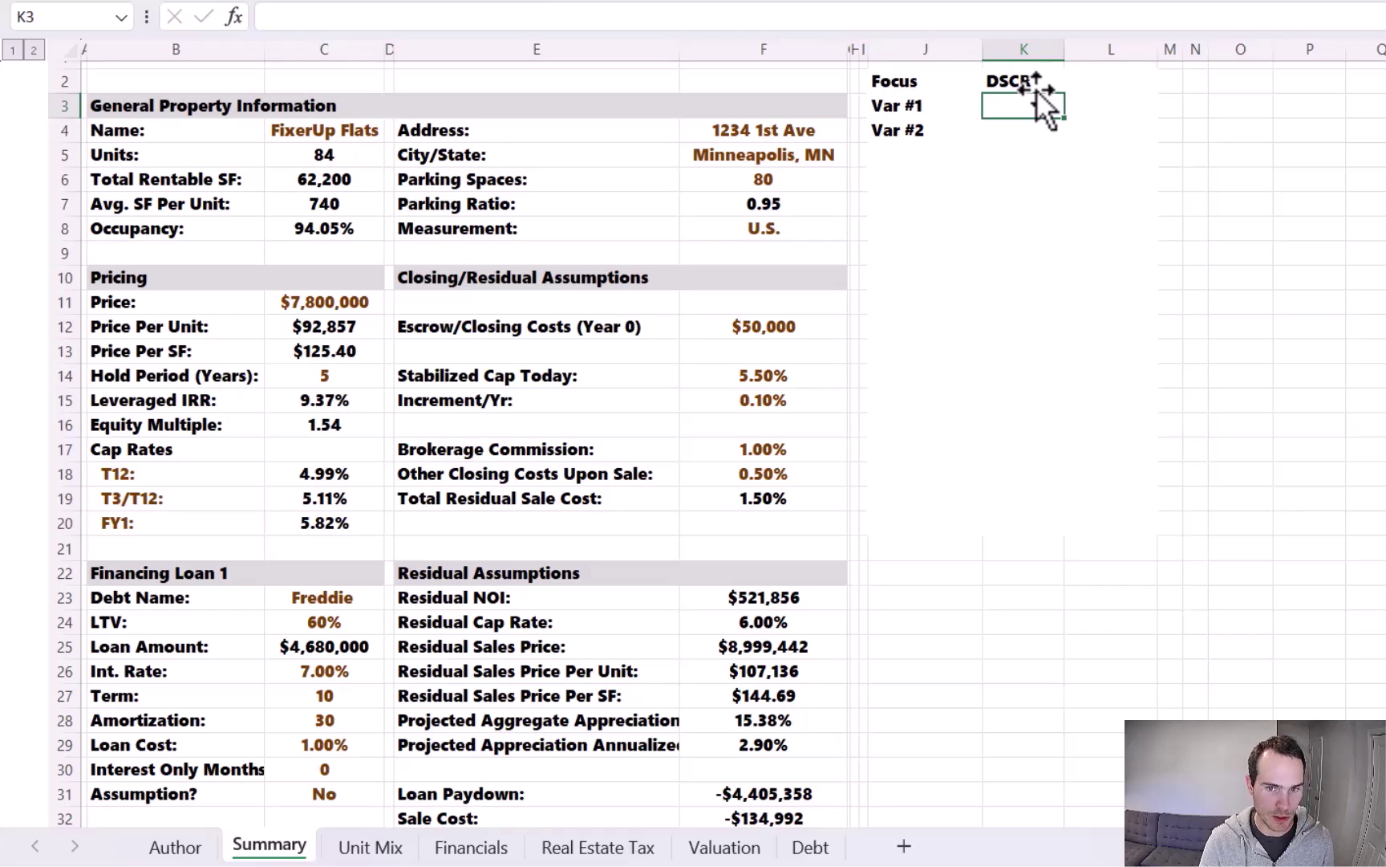
text(Vacancy)
key(Return)
text(OPE)
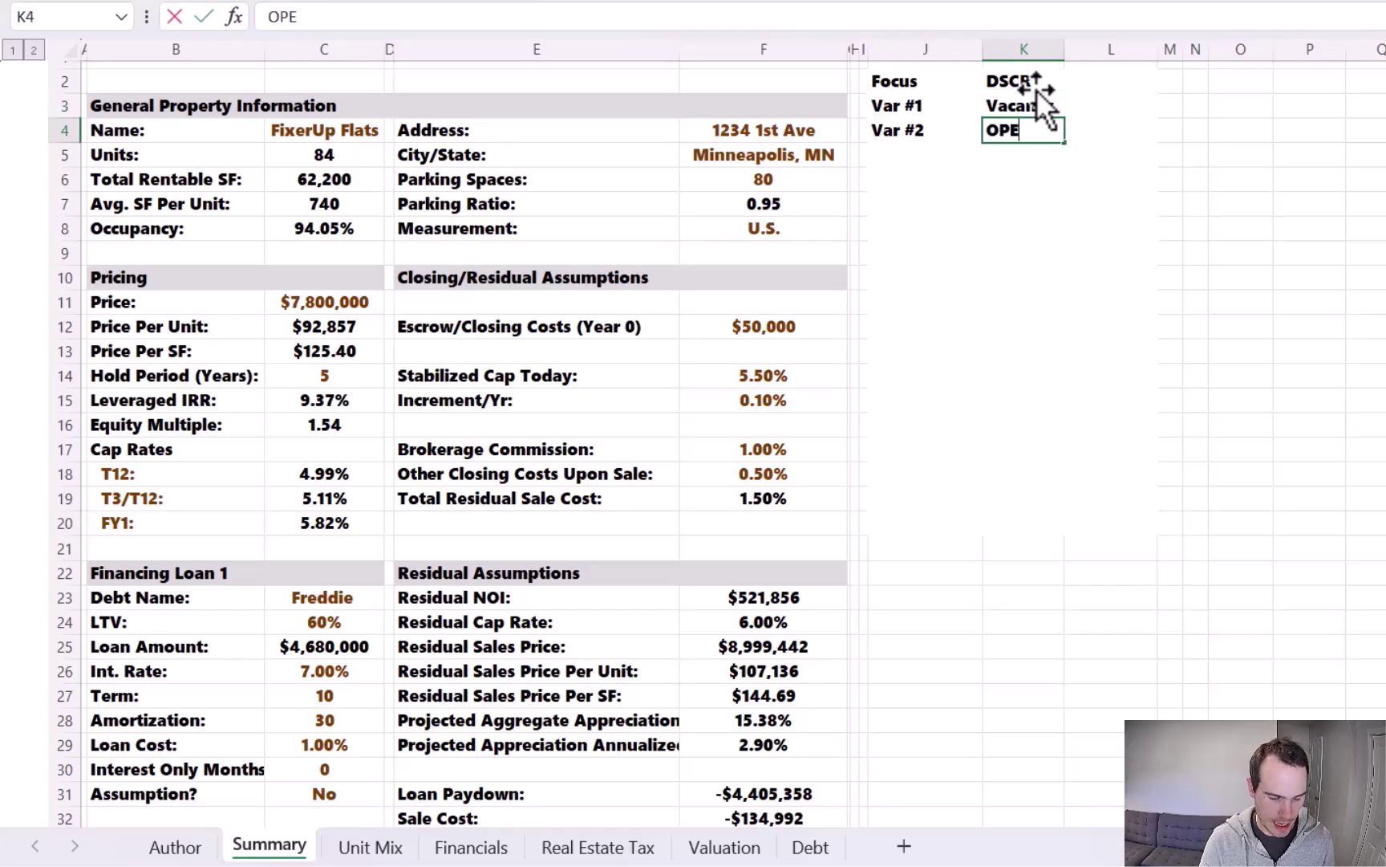
text(X)
key(Return)
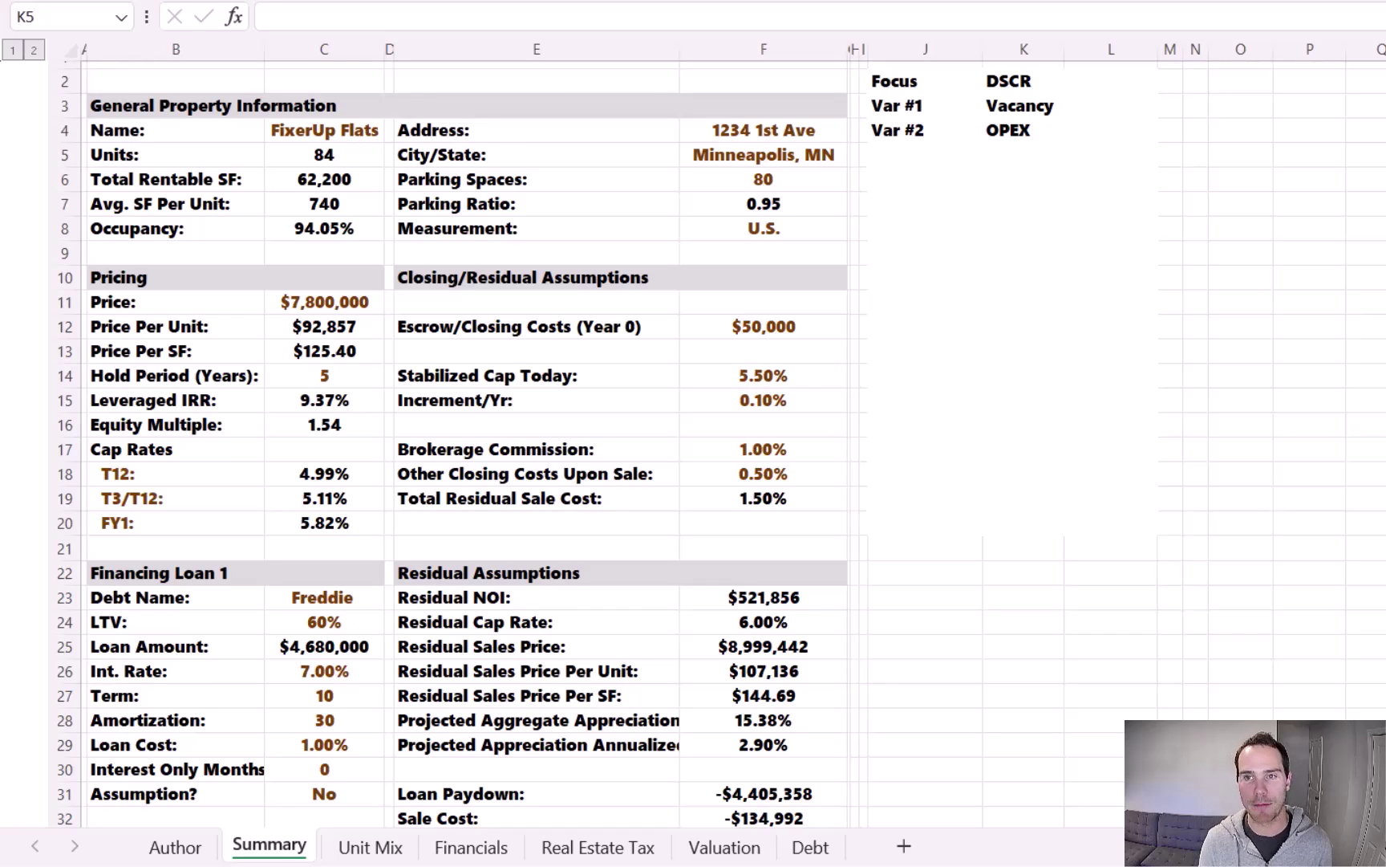
- Add the row labels Rent, Vacancy and Other Income in J7:J9 and the column header FY1 in L6
click(925, 179)
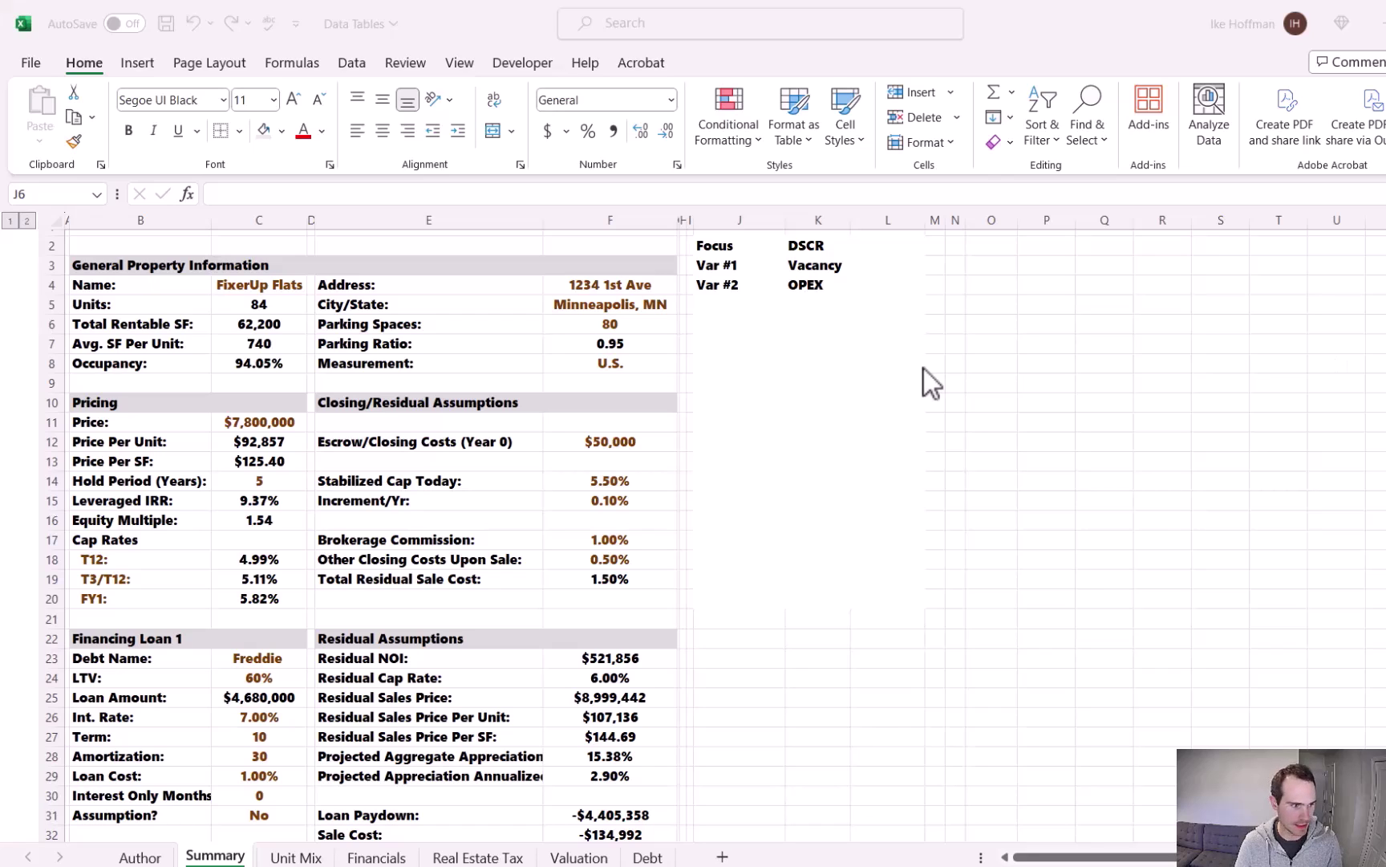
click(716, 345)
text(Rent Vacancy Other Income)
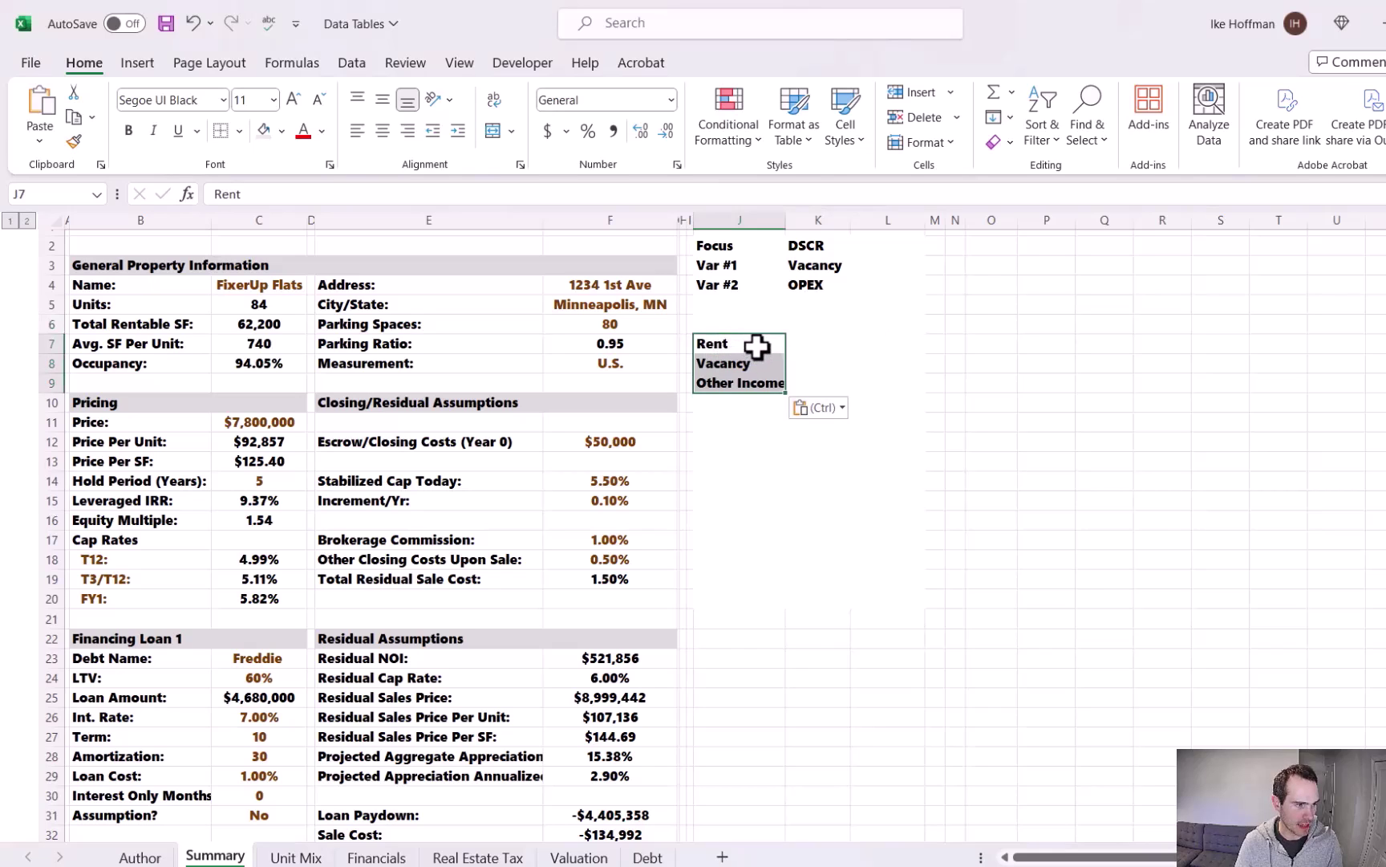
click(818, 347)
click(889, 322)
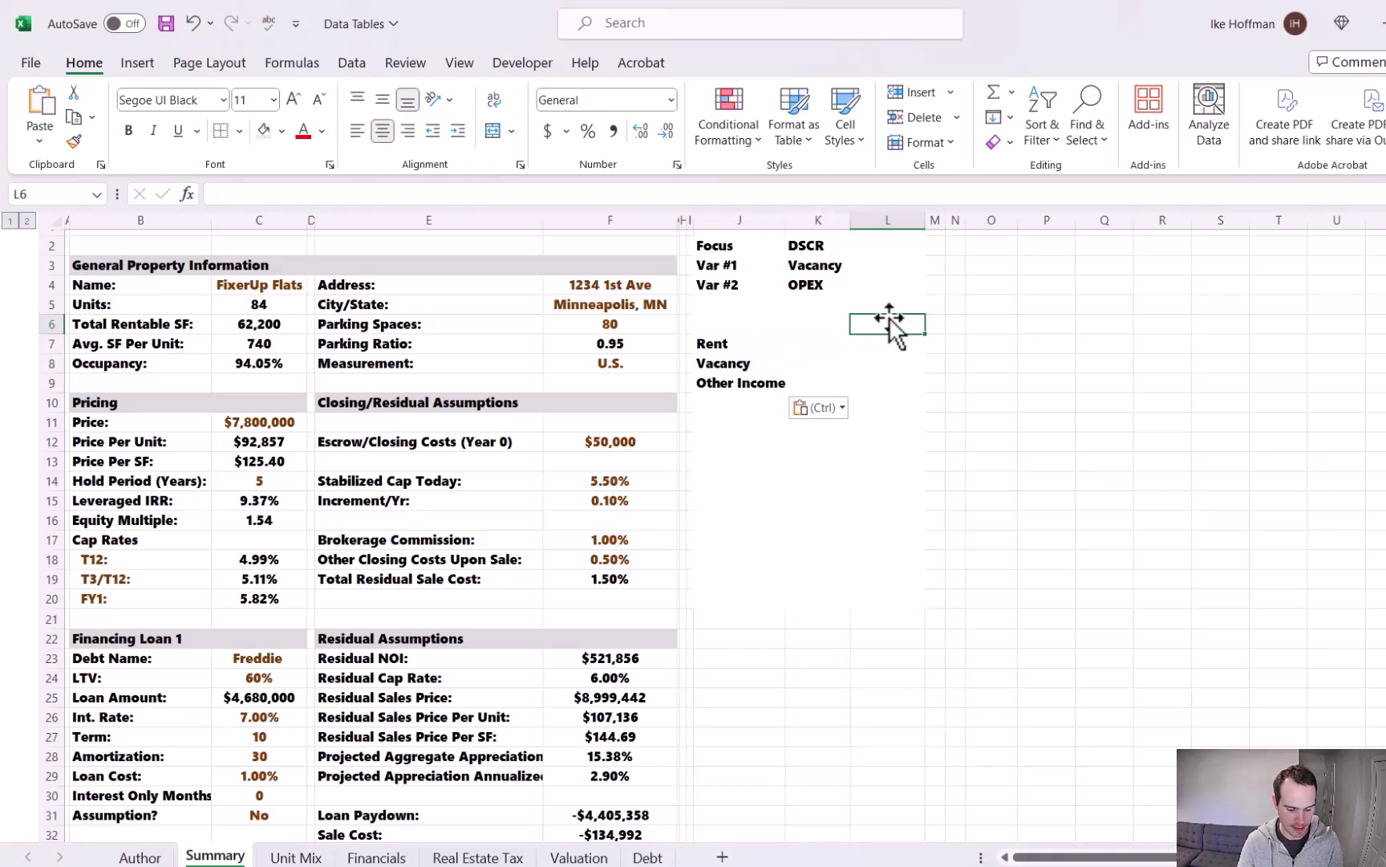
text(FY1)
key(Return)
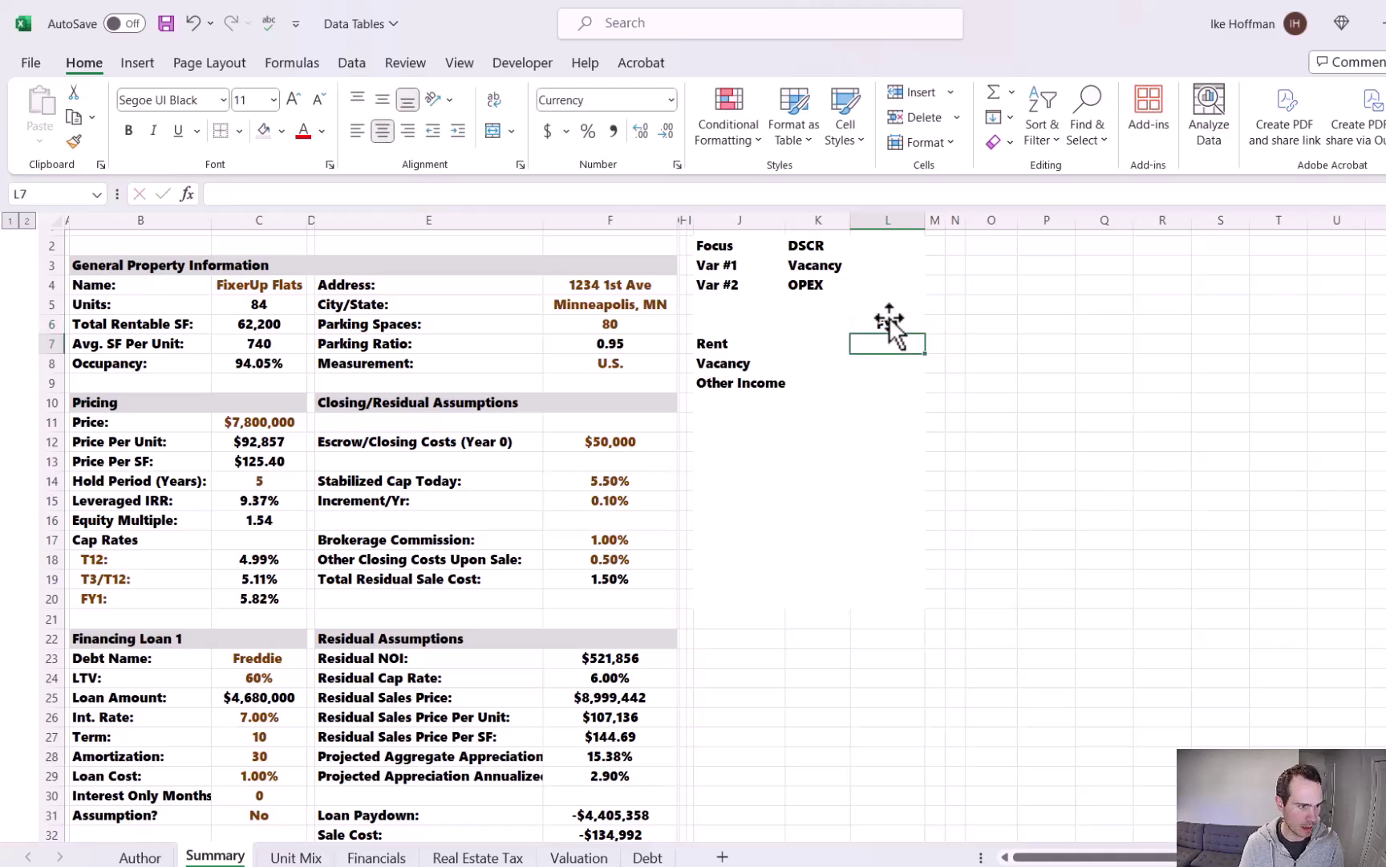
- Calculate the grown average rent in K7 as the Unit Mix total average rent F10 times (1 + Financials W7)
click(823, 341)
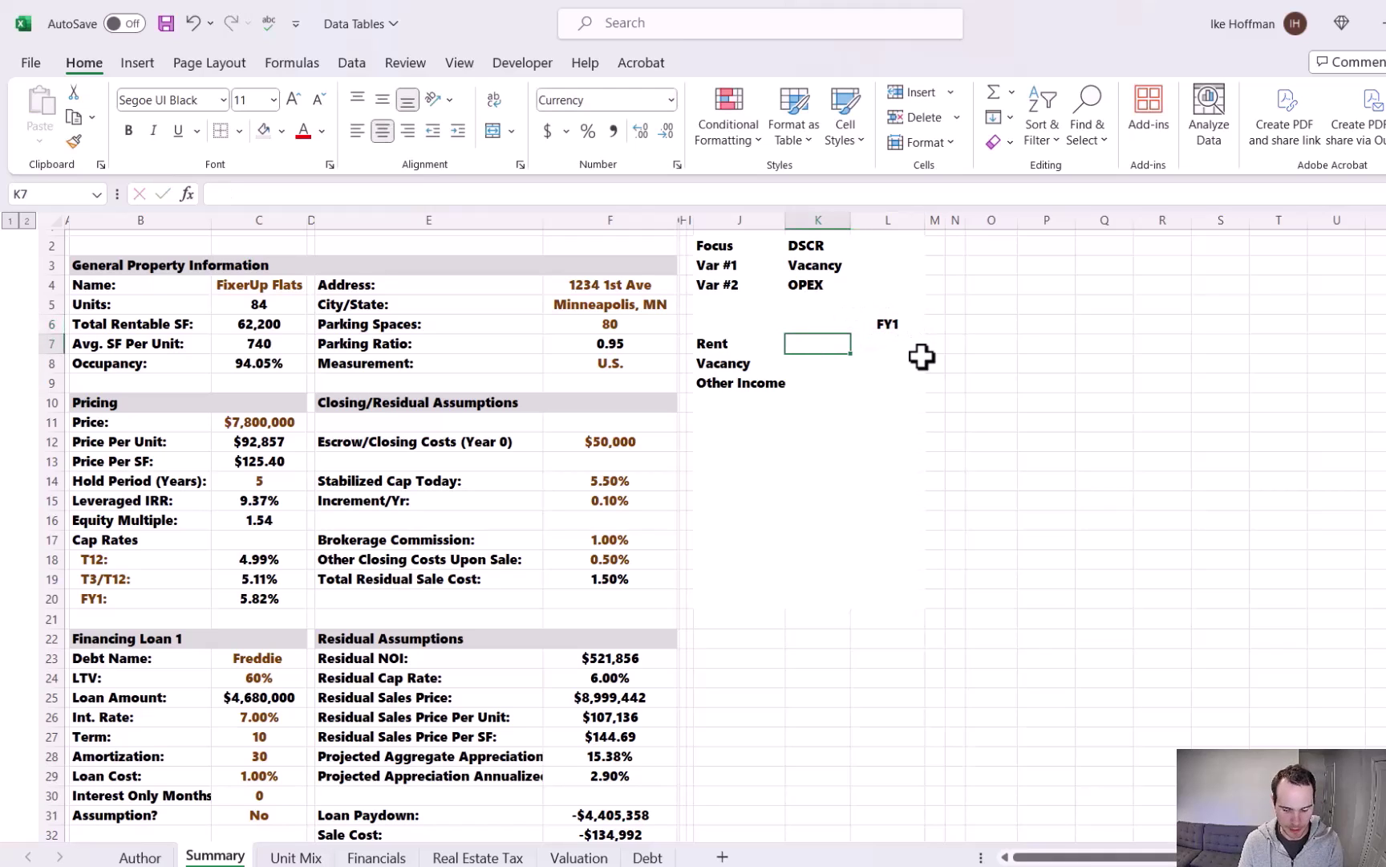
text(=)
click(296, 857)
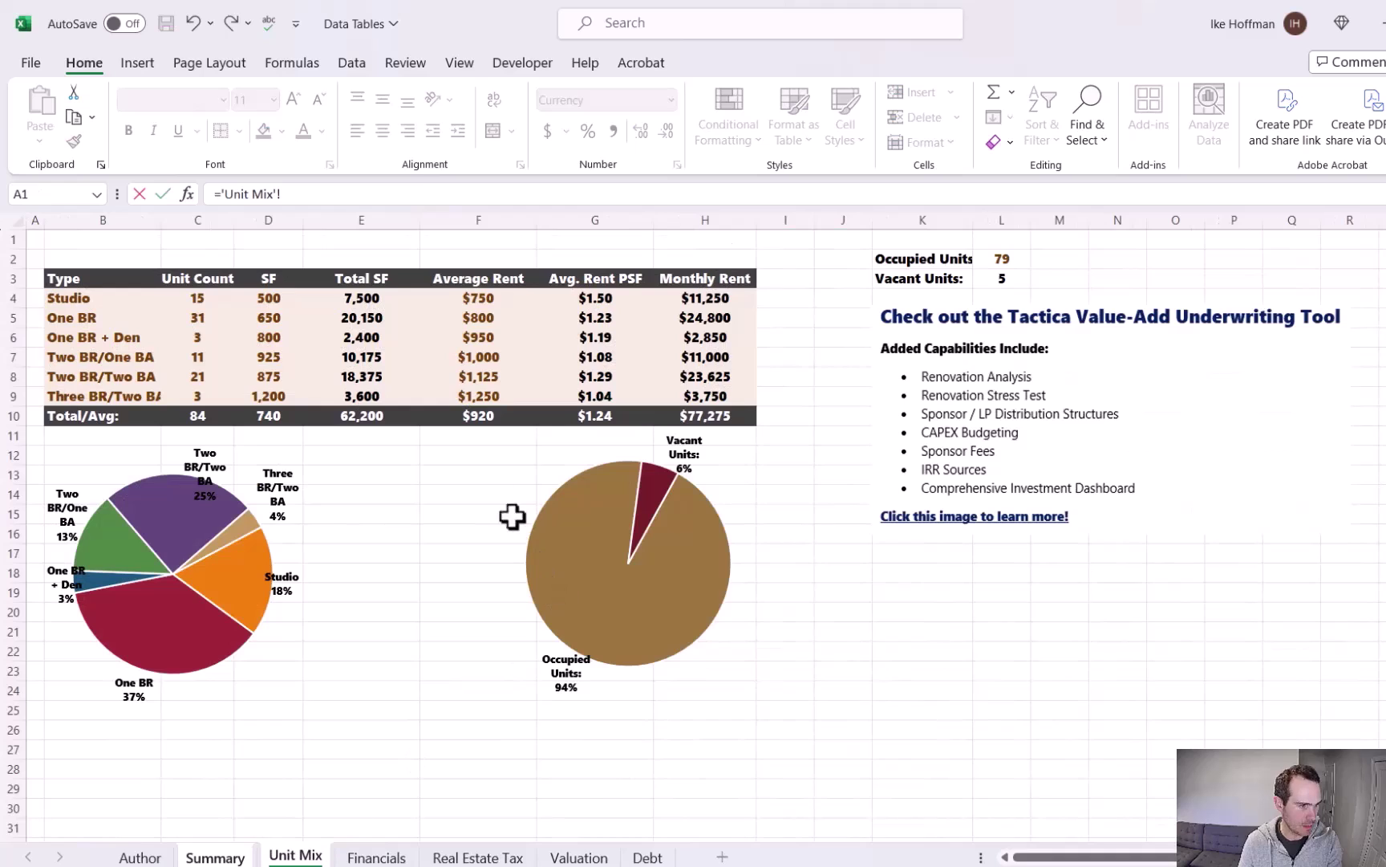
click(504, 417)
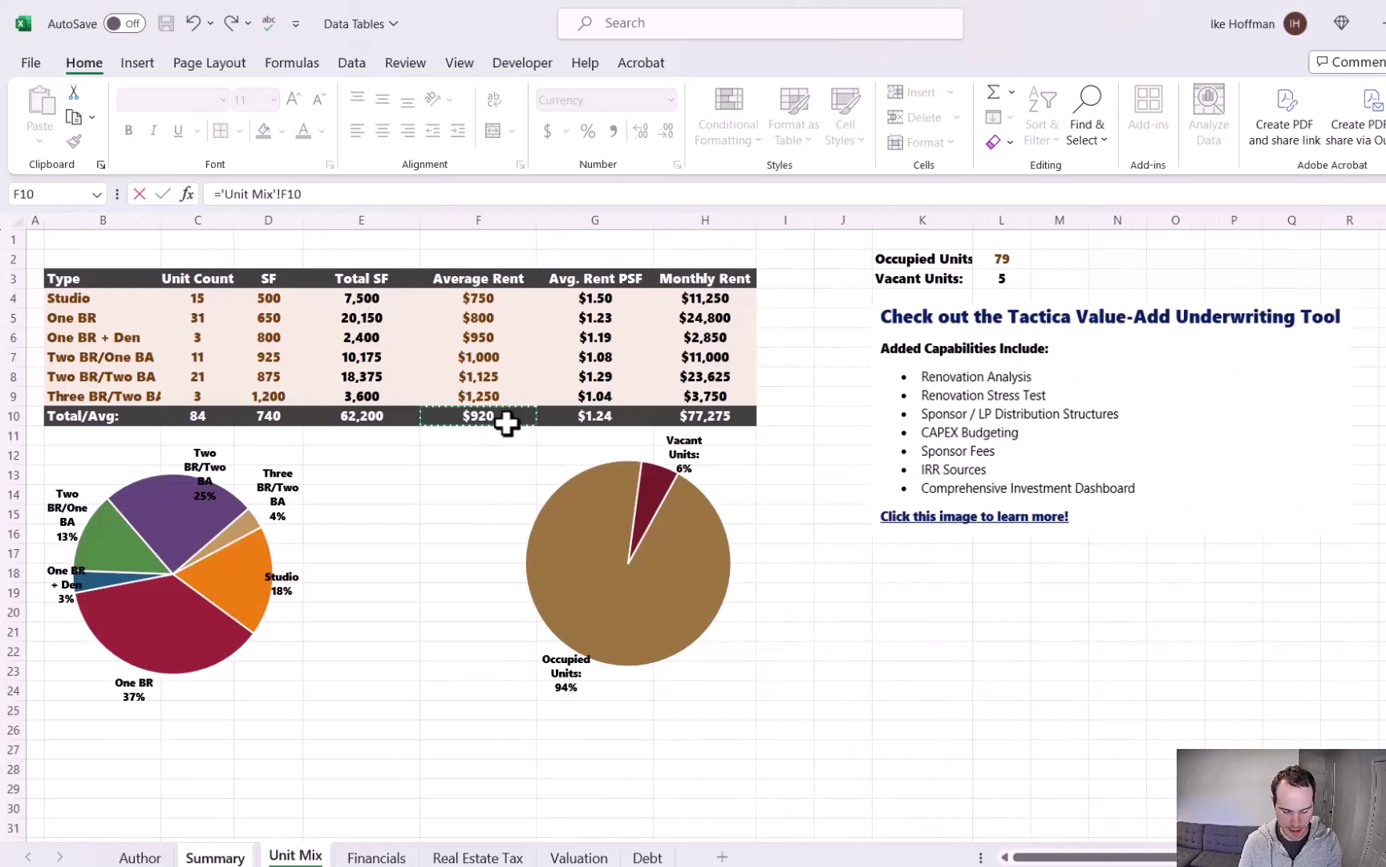
text(*(1+)
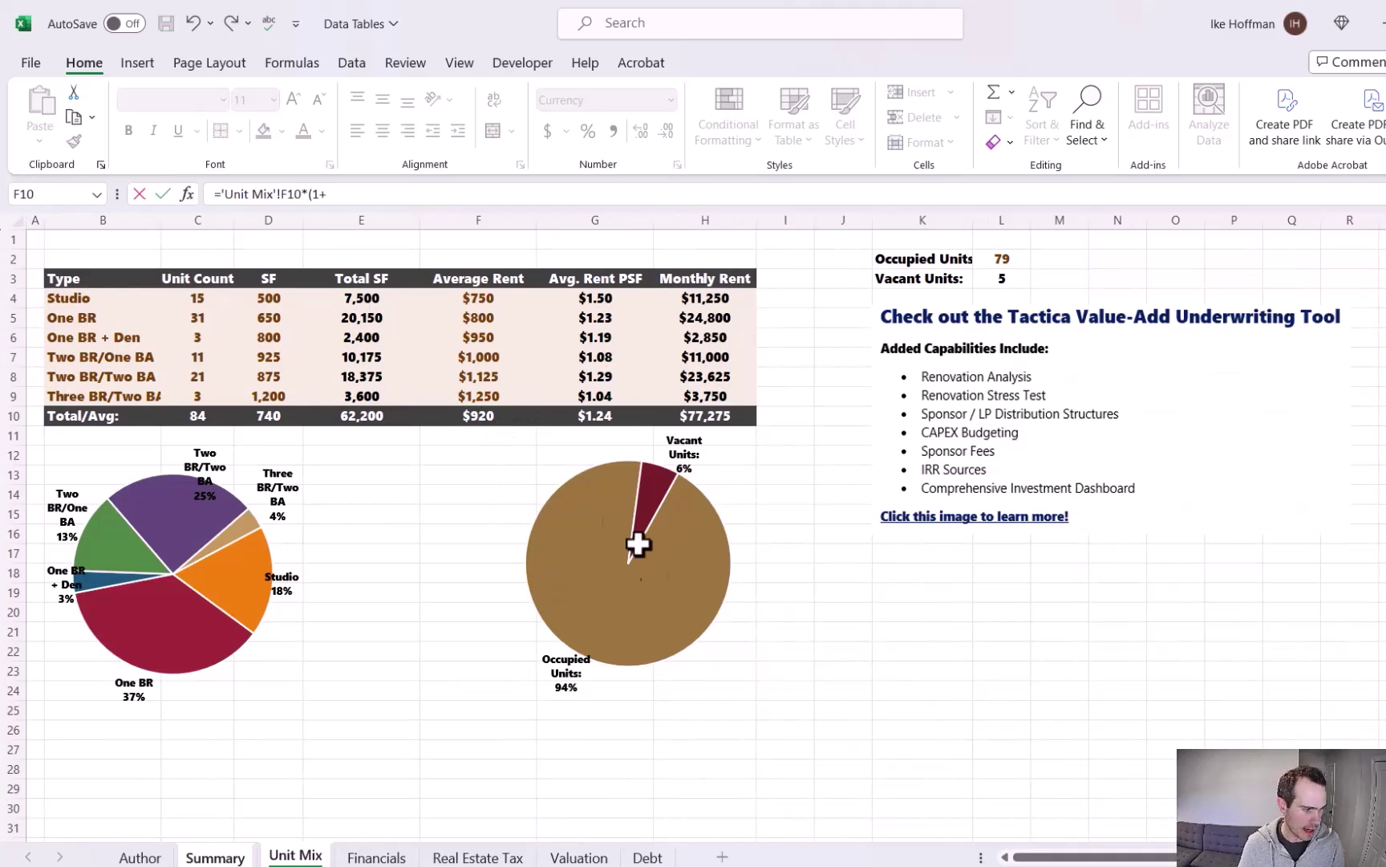
click(375, 857)
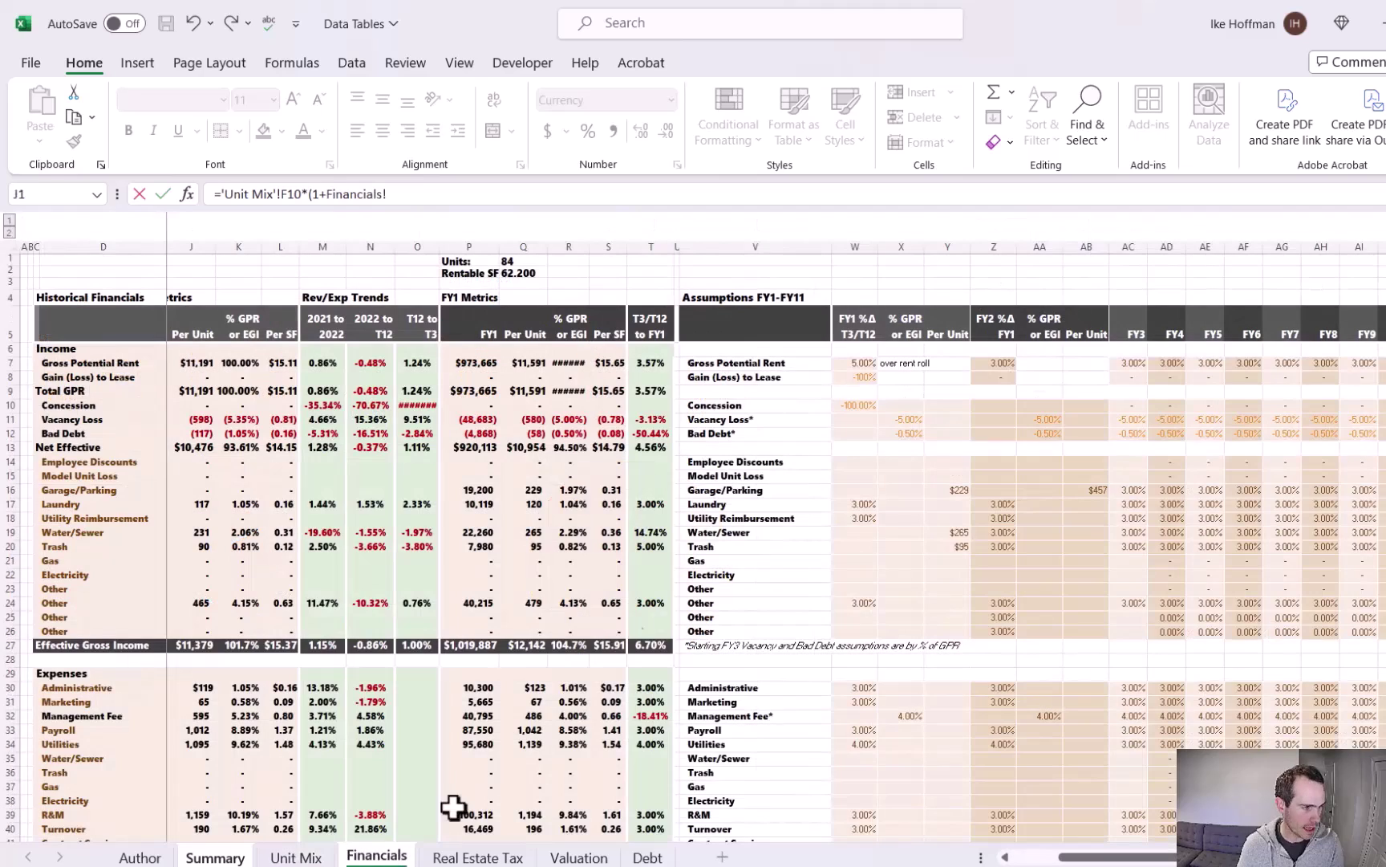
click(865, 367)
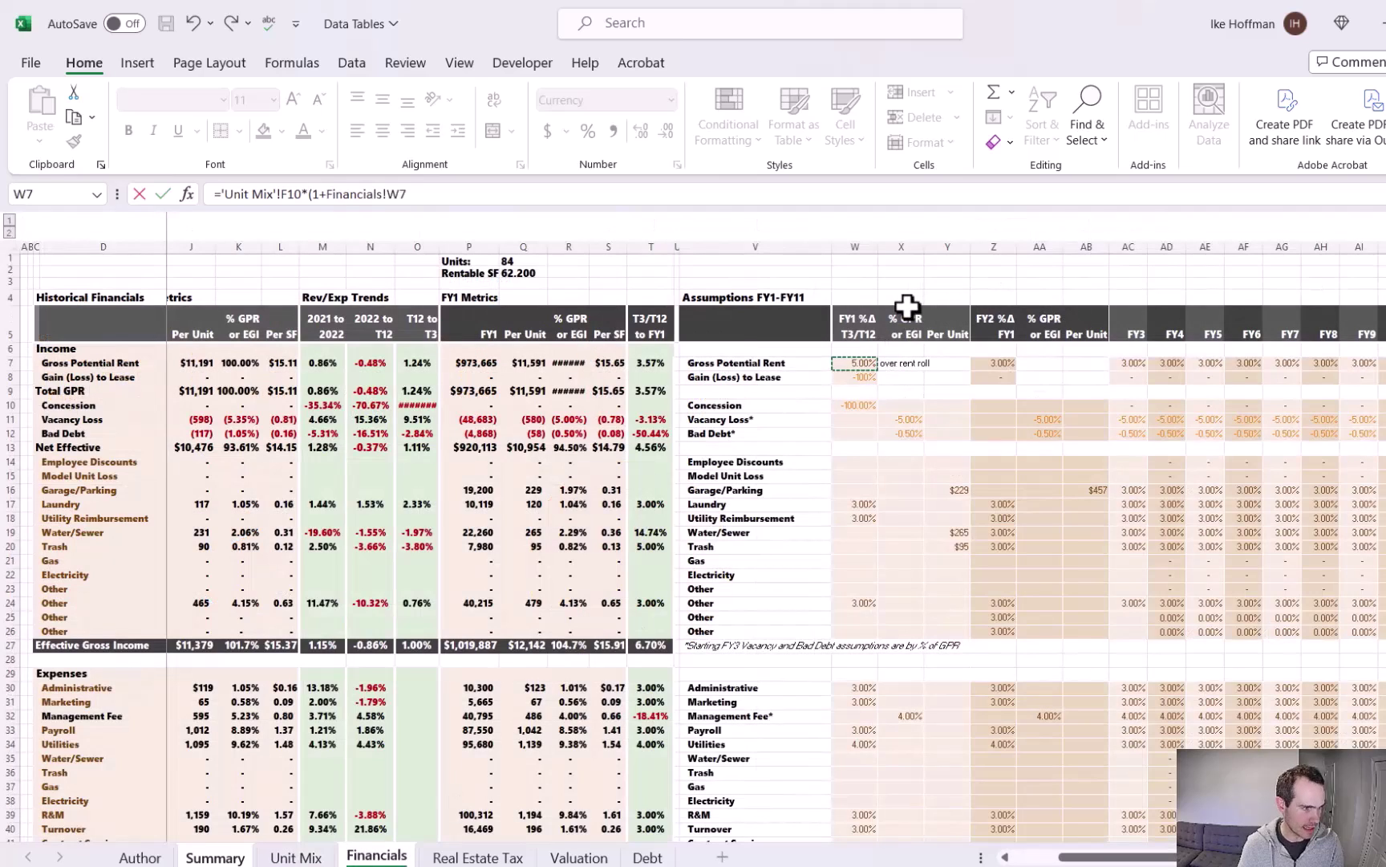
key(Return)
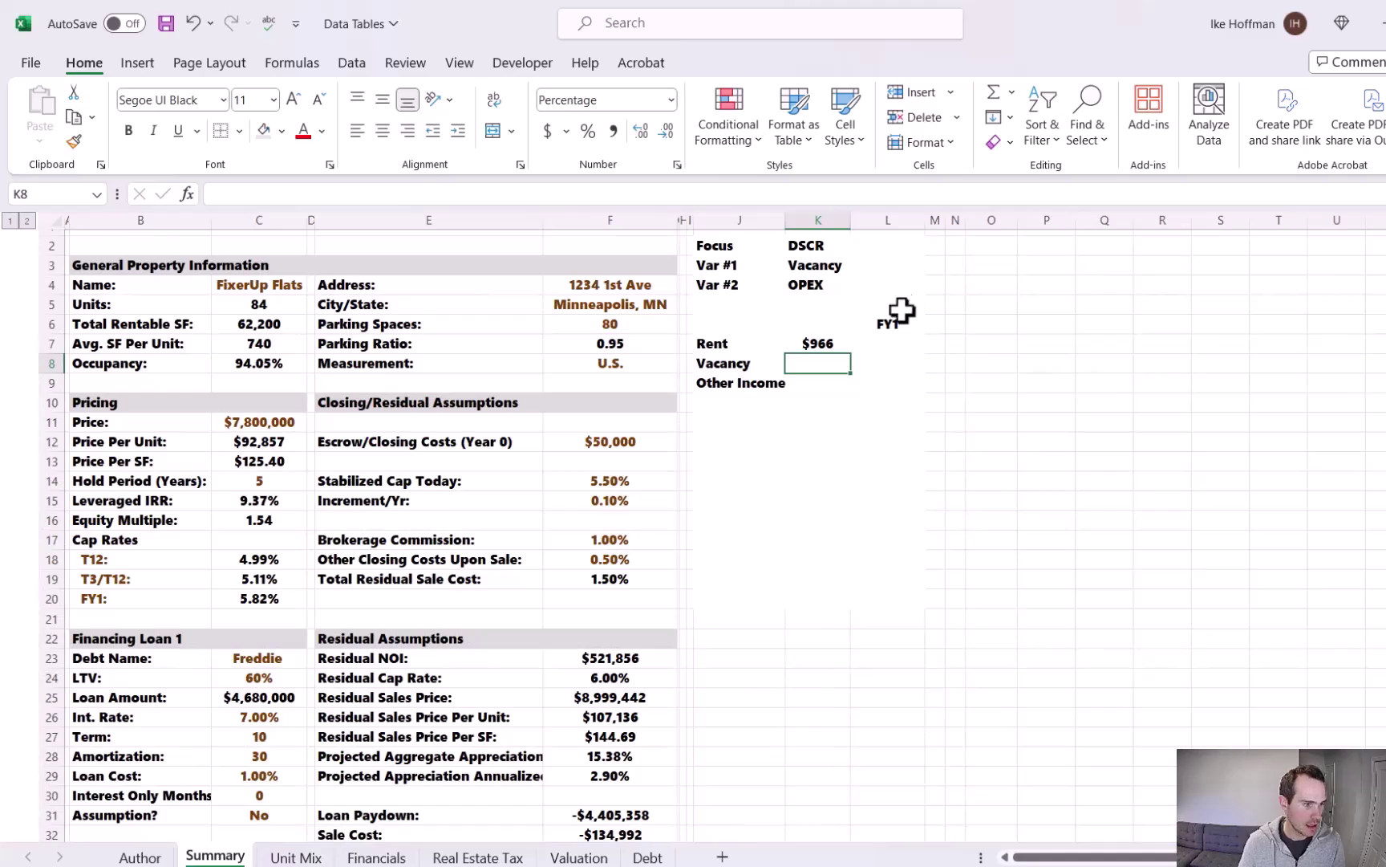
- Calculate the annual FY1 rent in L7 with the formula =K7*C5*12
click(871, 346)
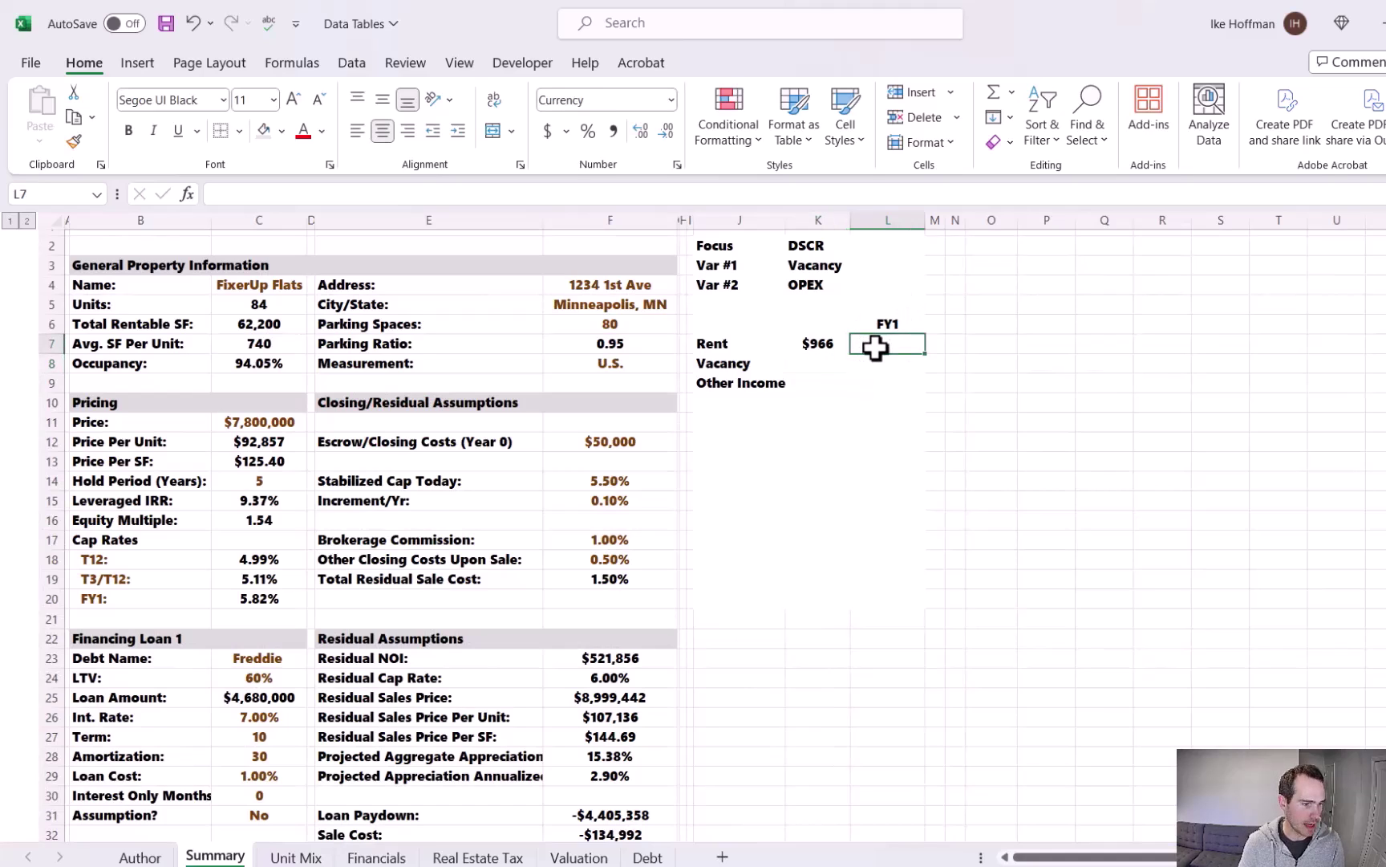
text(=)
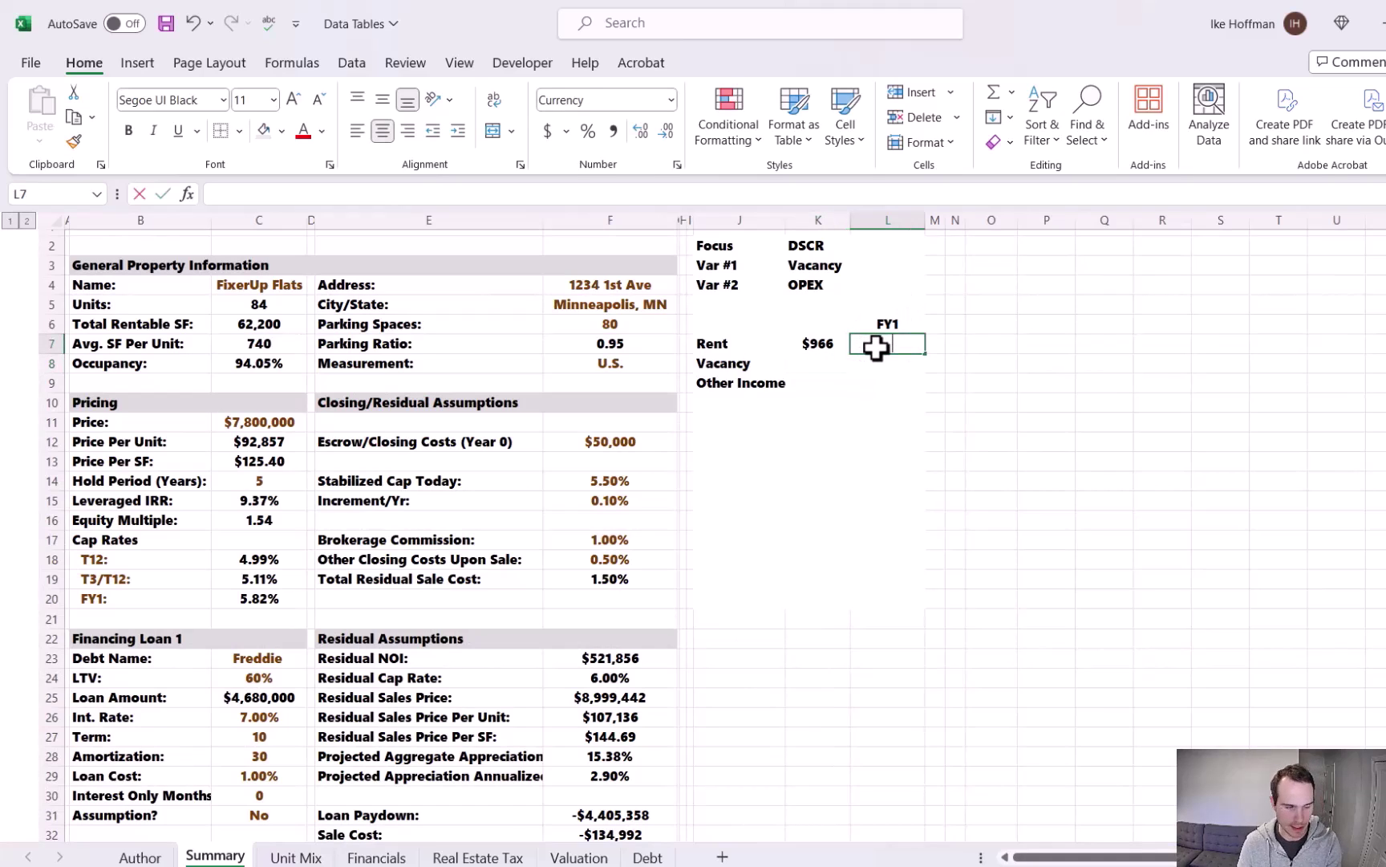
click(827, 345)
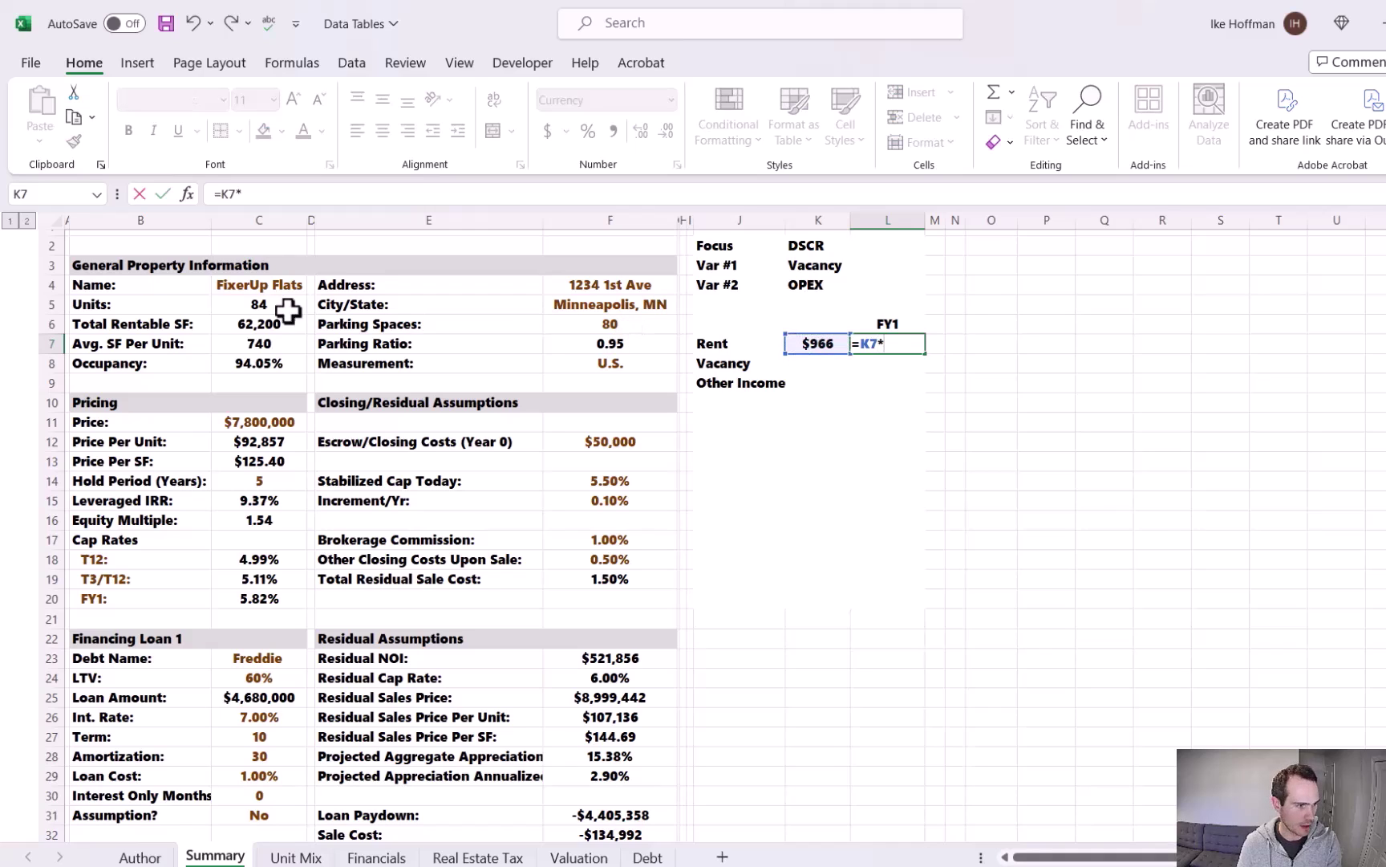
text(*)
click(259, 308)
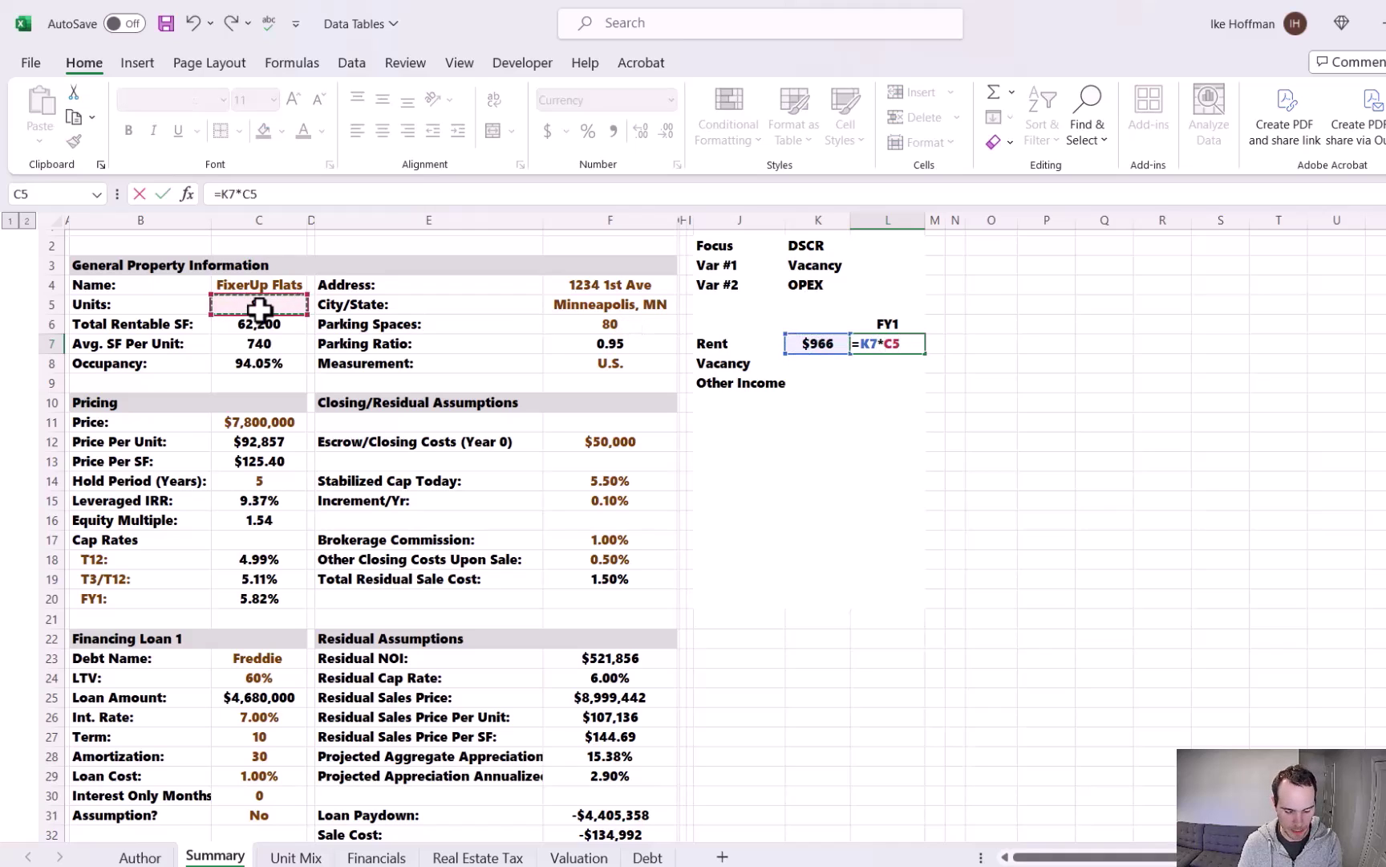
text(*12)
key(Return)
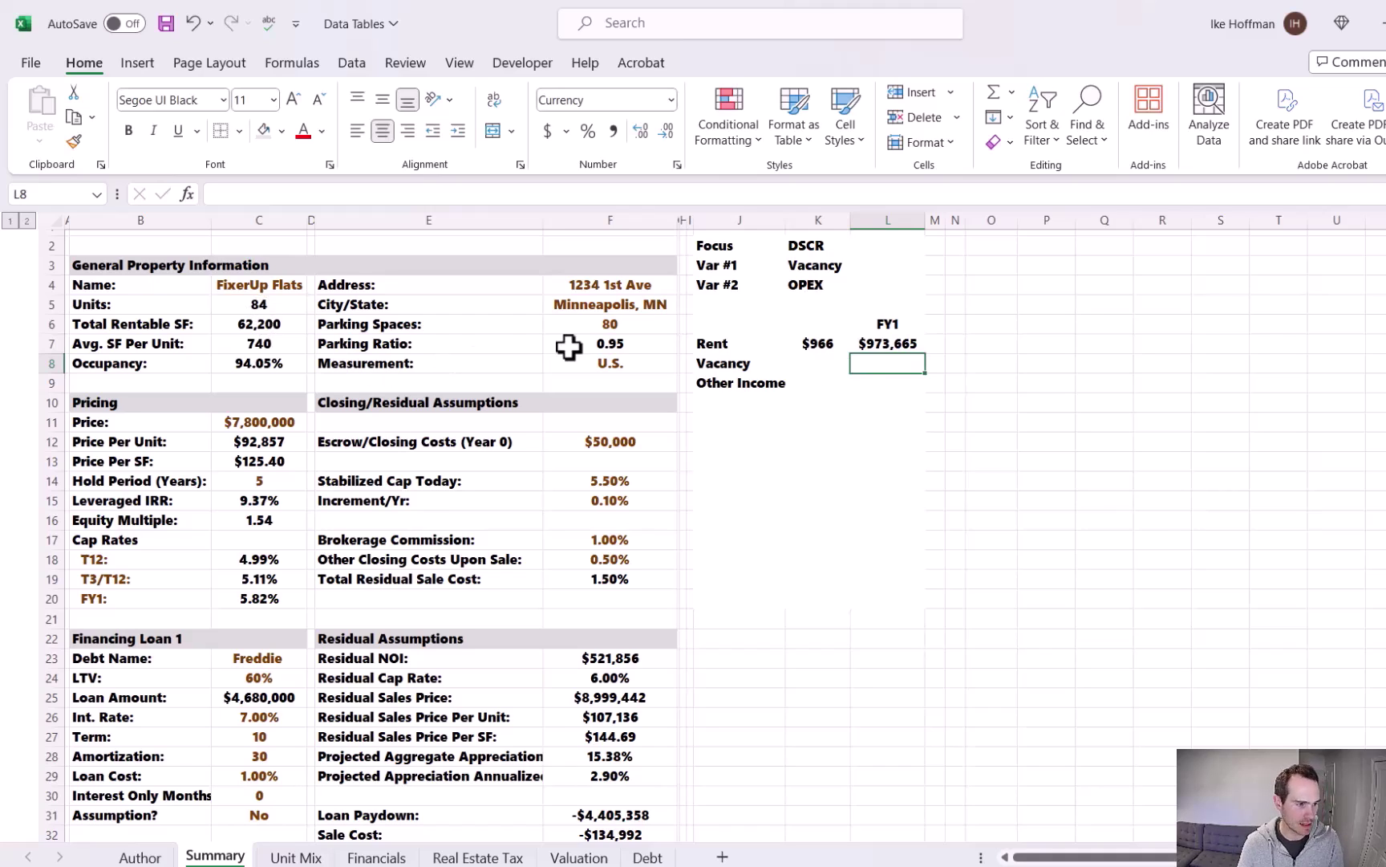
- Calculate the vacancy rate in K8 by summing the FY1 concession, vacancy loss and bad debt percentages in Financials X10:X12
click(828, 365)
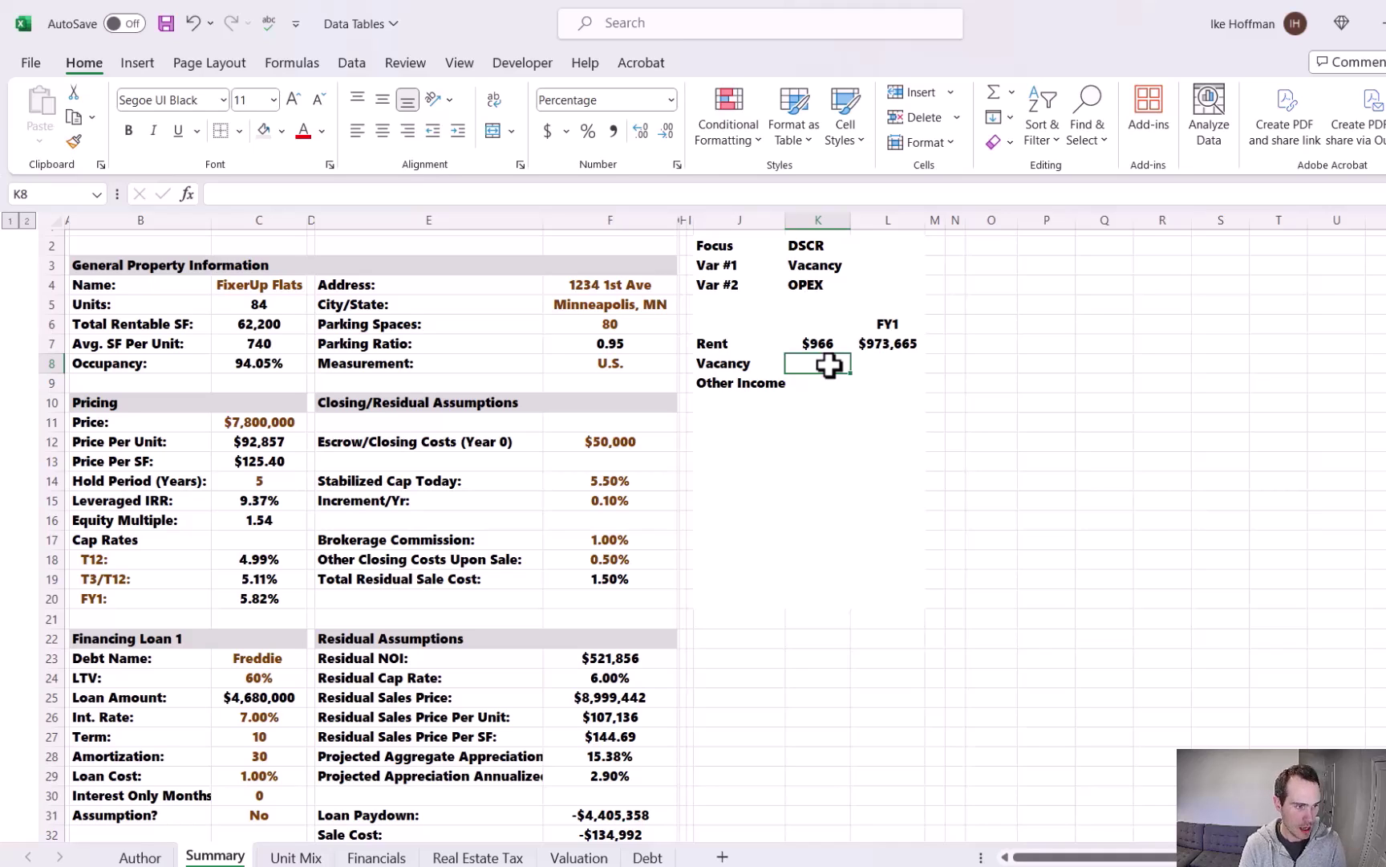
text(=sum()
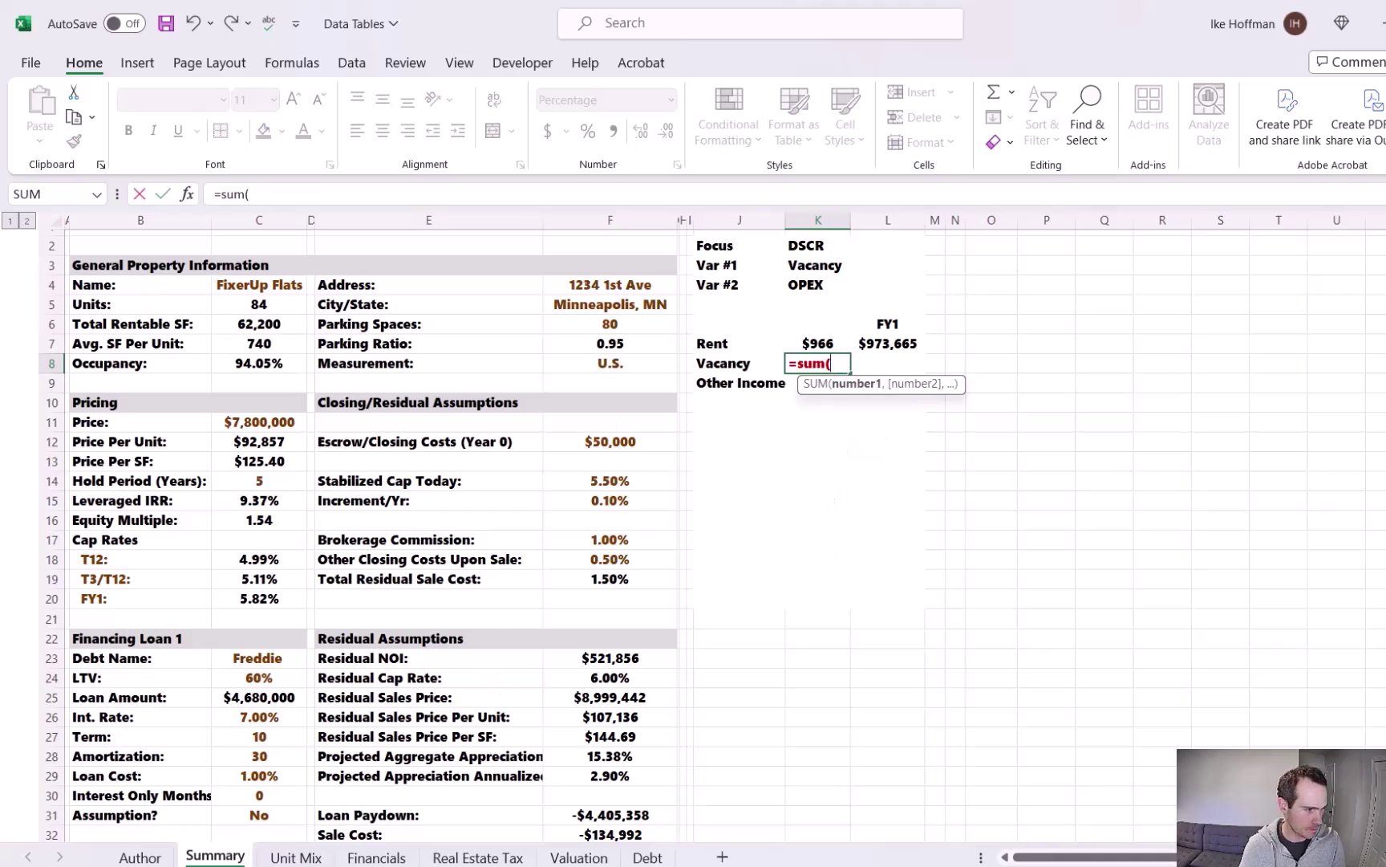
click(377, 857)
click(876, 313)
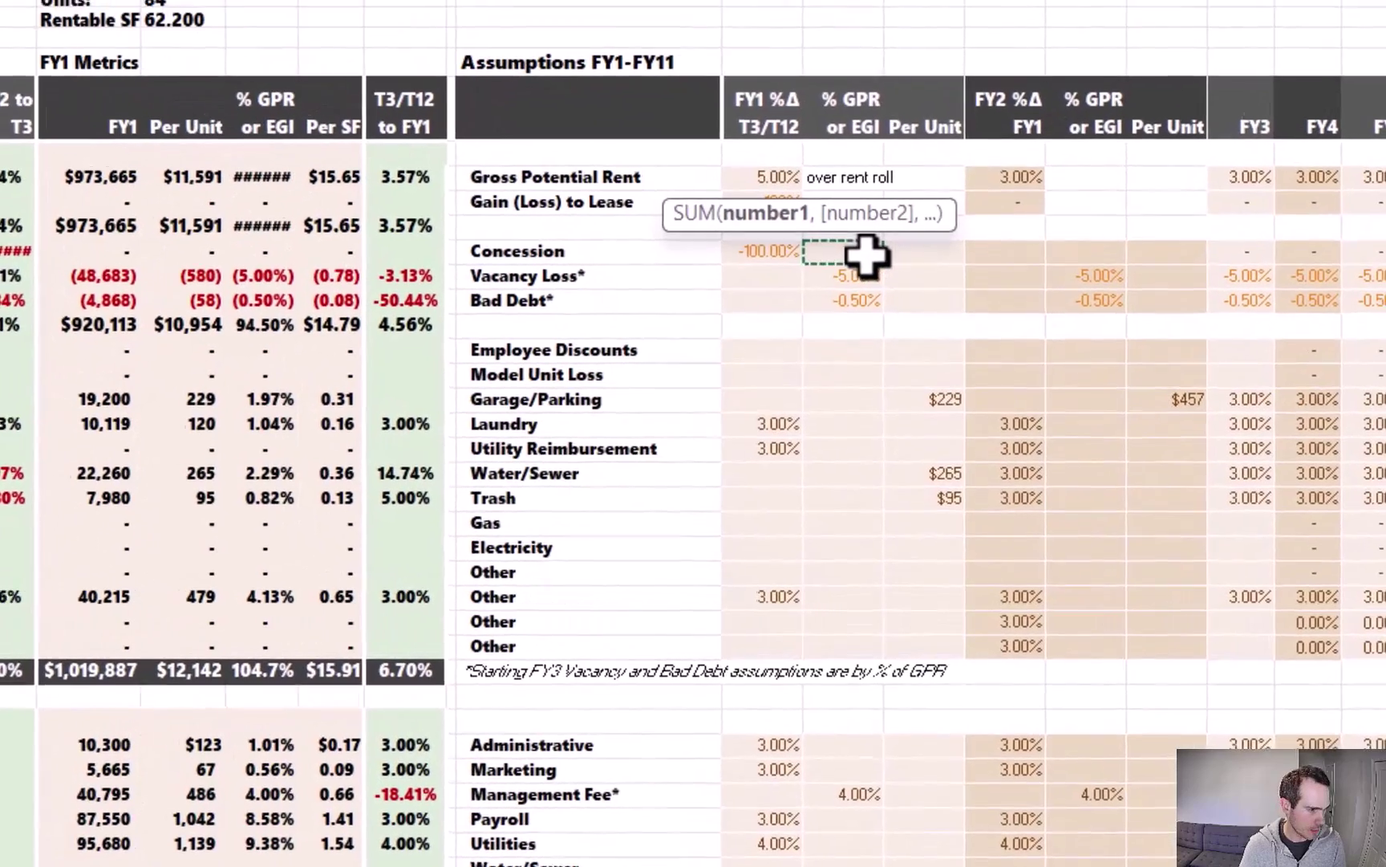
drag(867, 255, 850, 280)
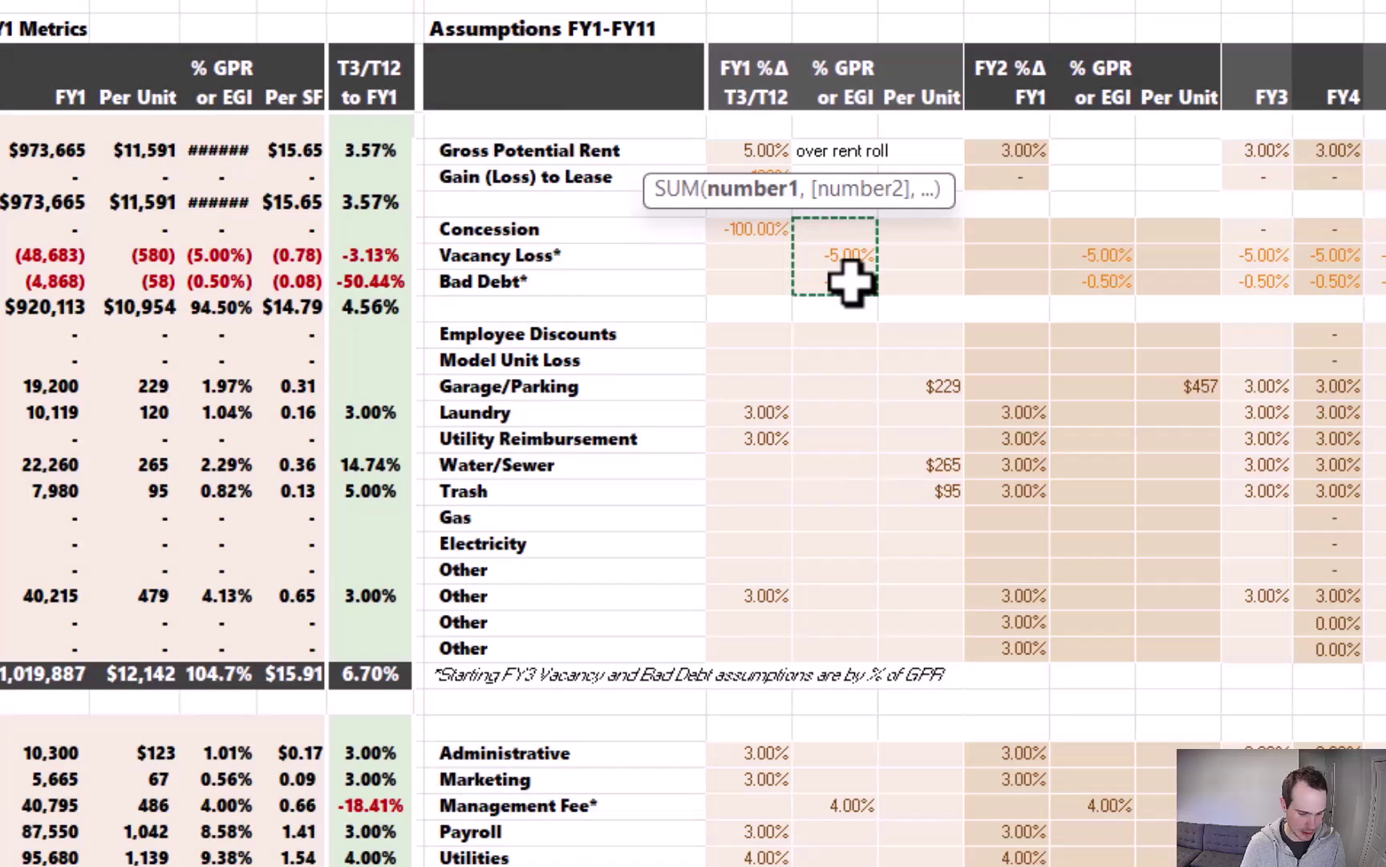
key(Return)
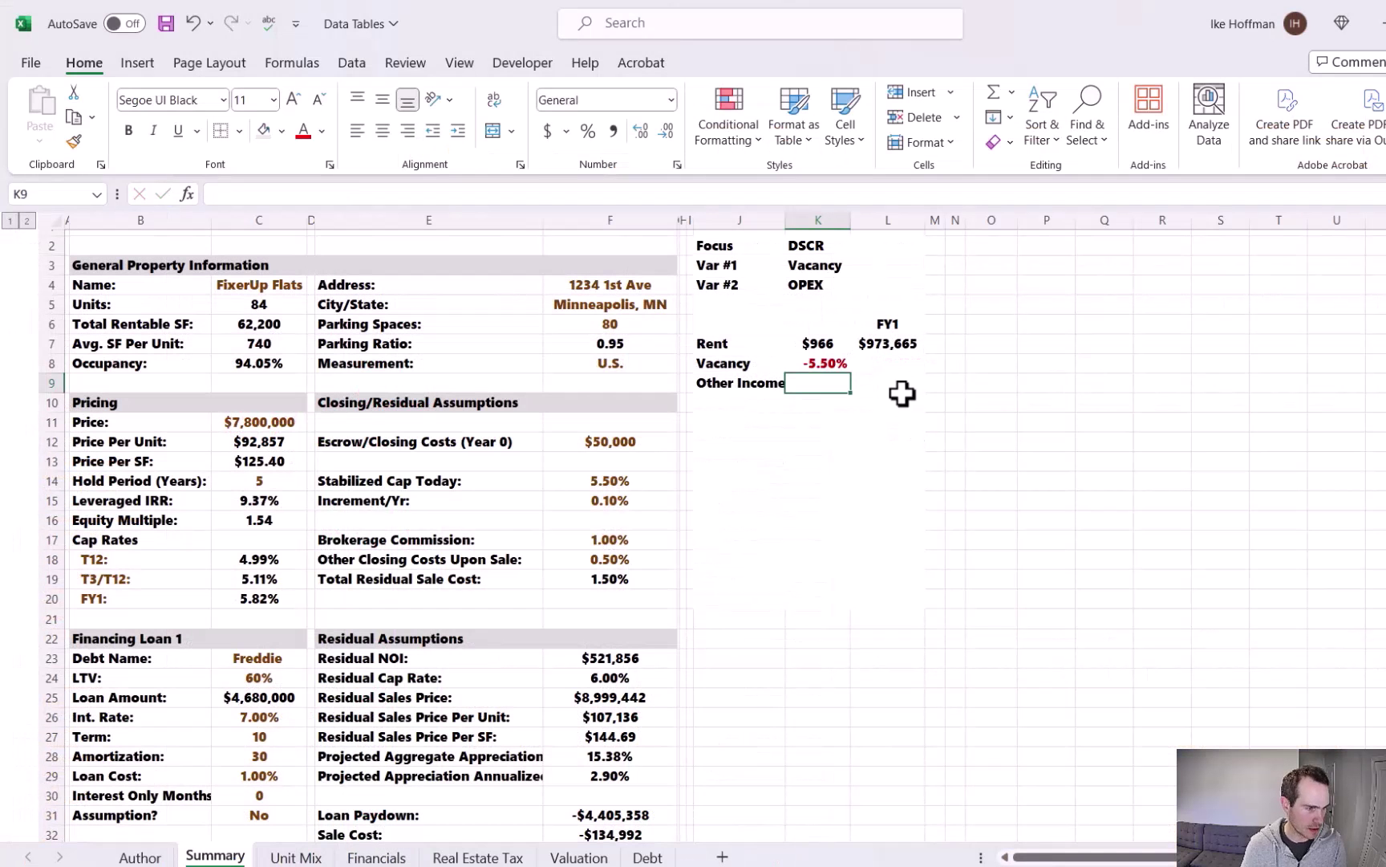
- Calculate the FY1 vacancy amount in L8 with the formula =K8*L7
click(891, 366)
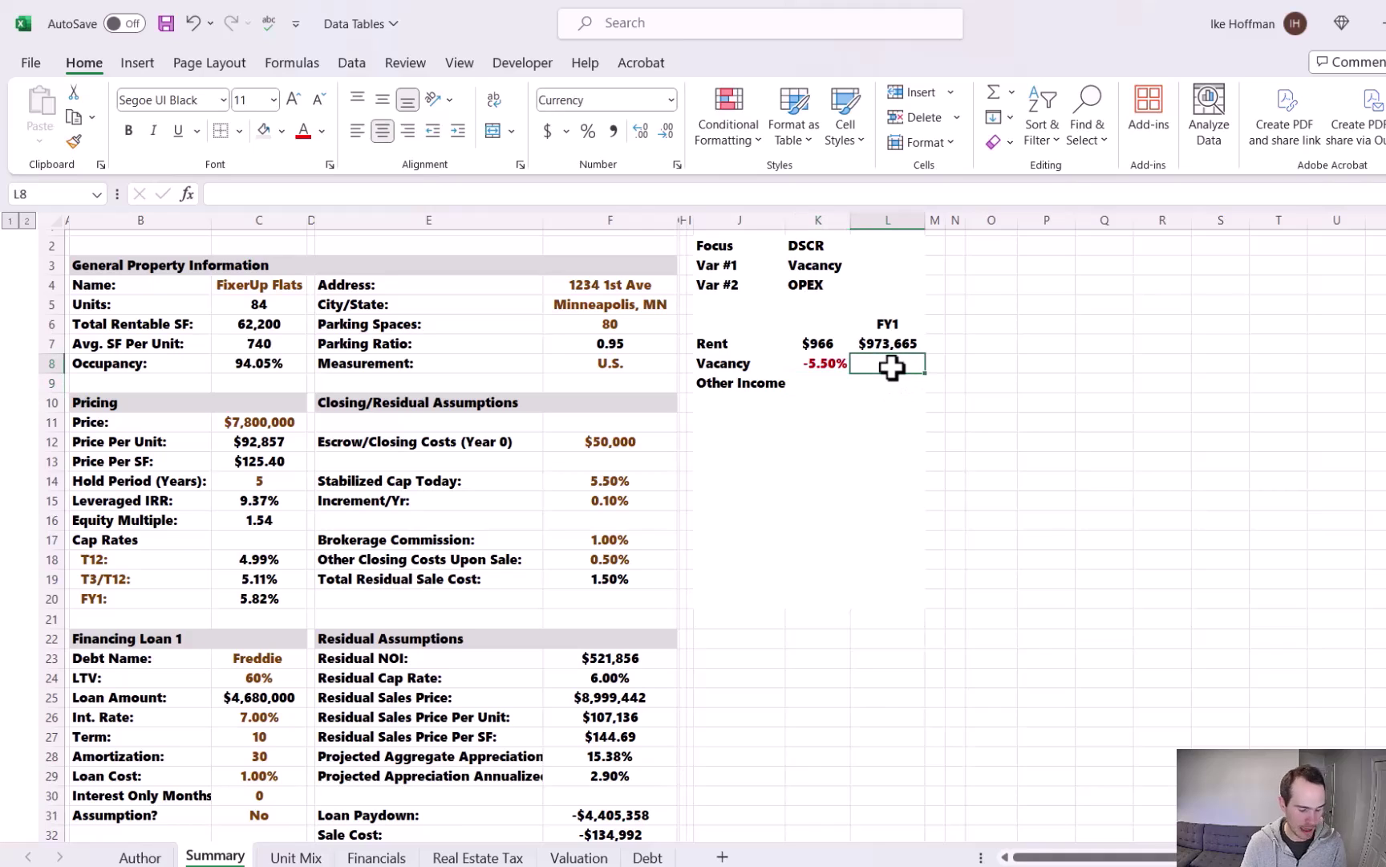
text(=)
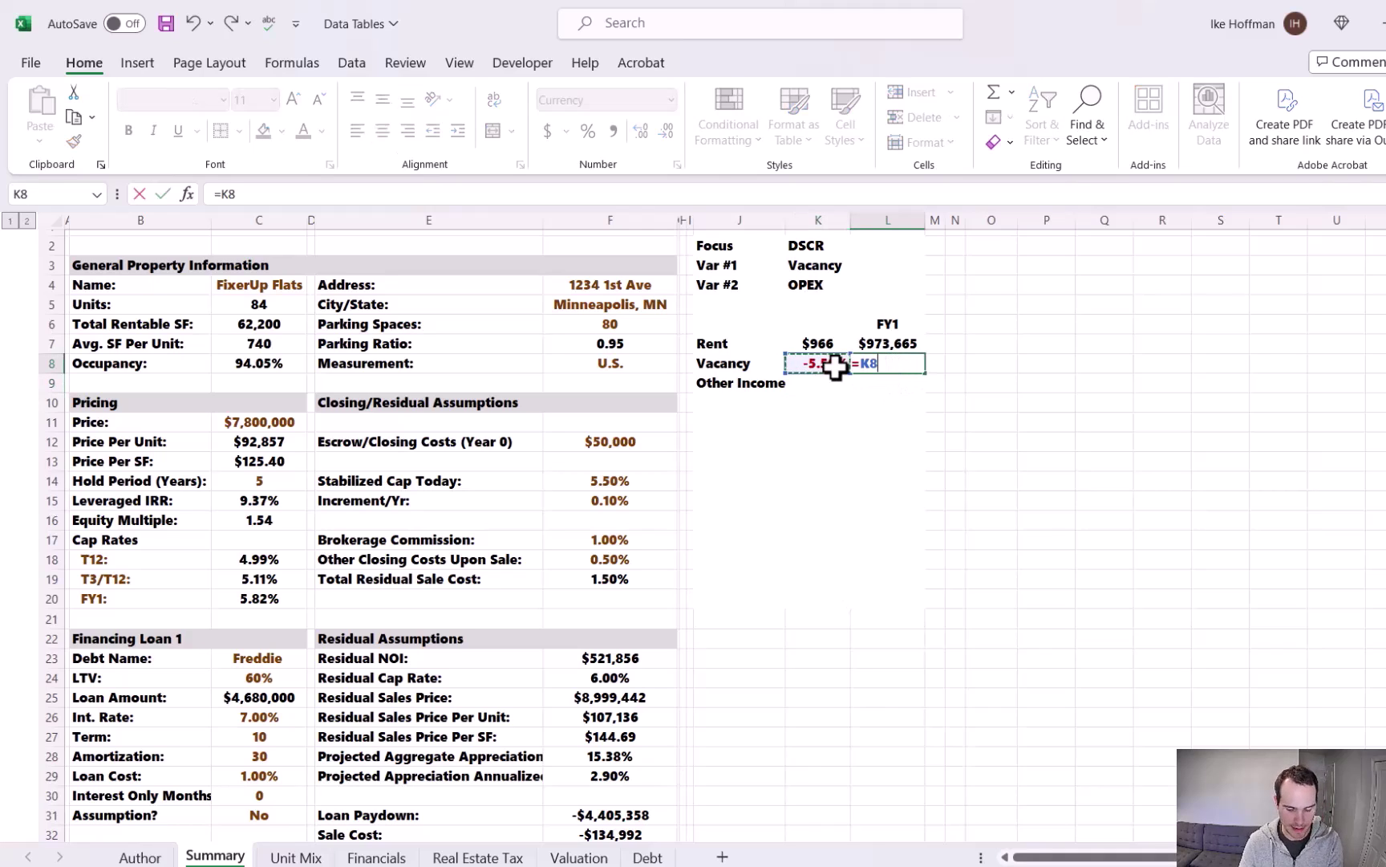
text(*)
click(906, 343)
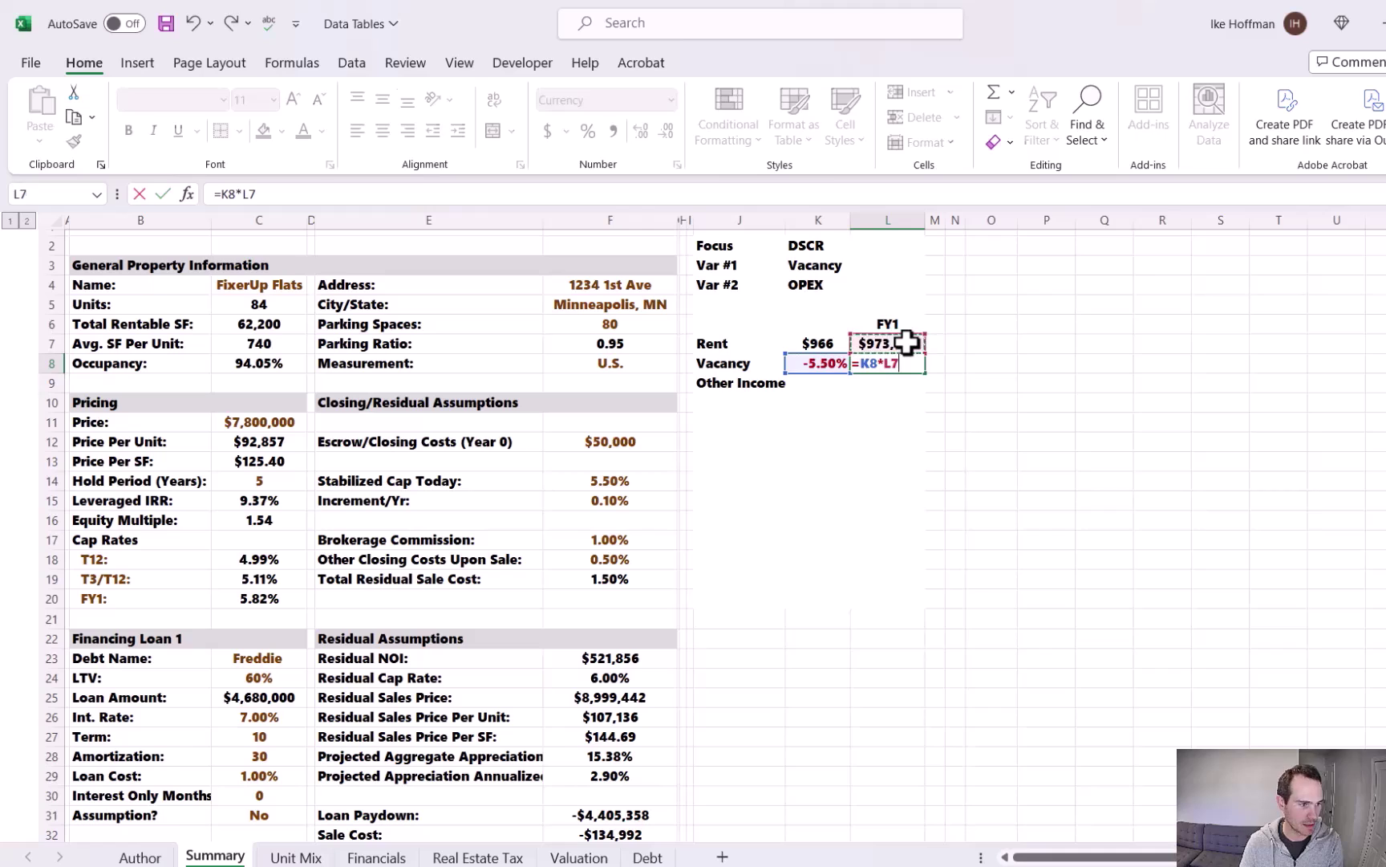
key(Return)
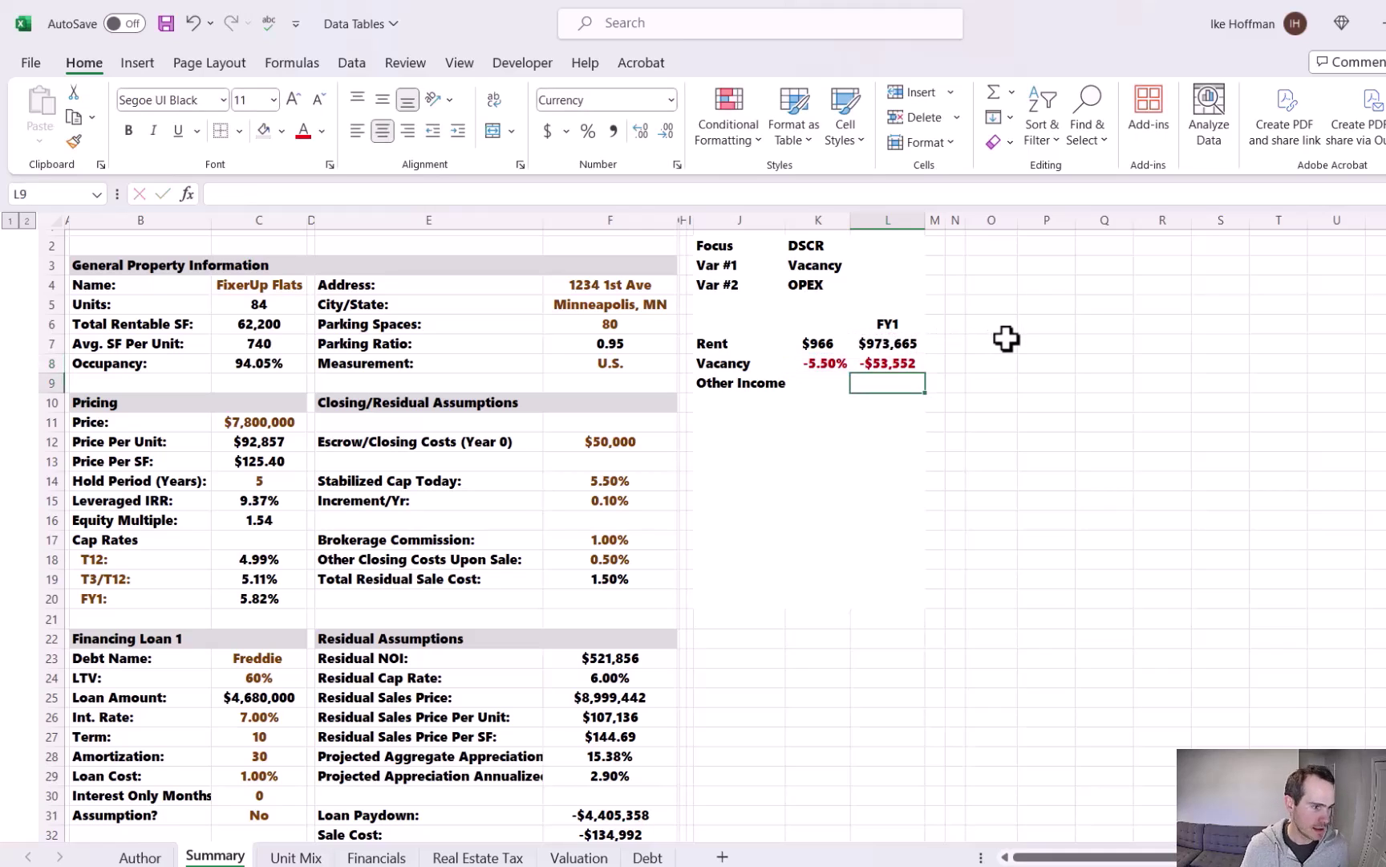
- Calculate FY1 other income in L9 as the sum of Financials P14:P26
text(=sum()
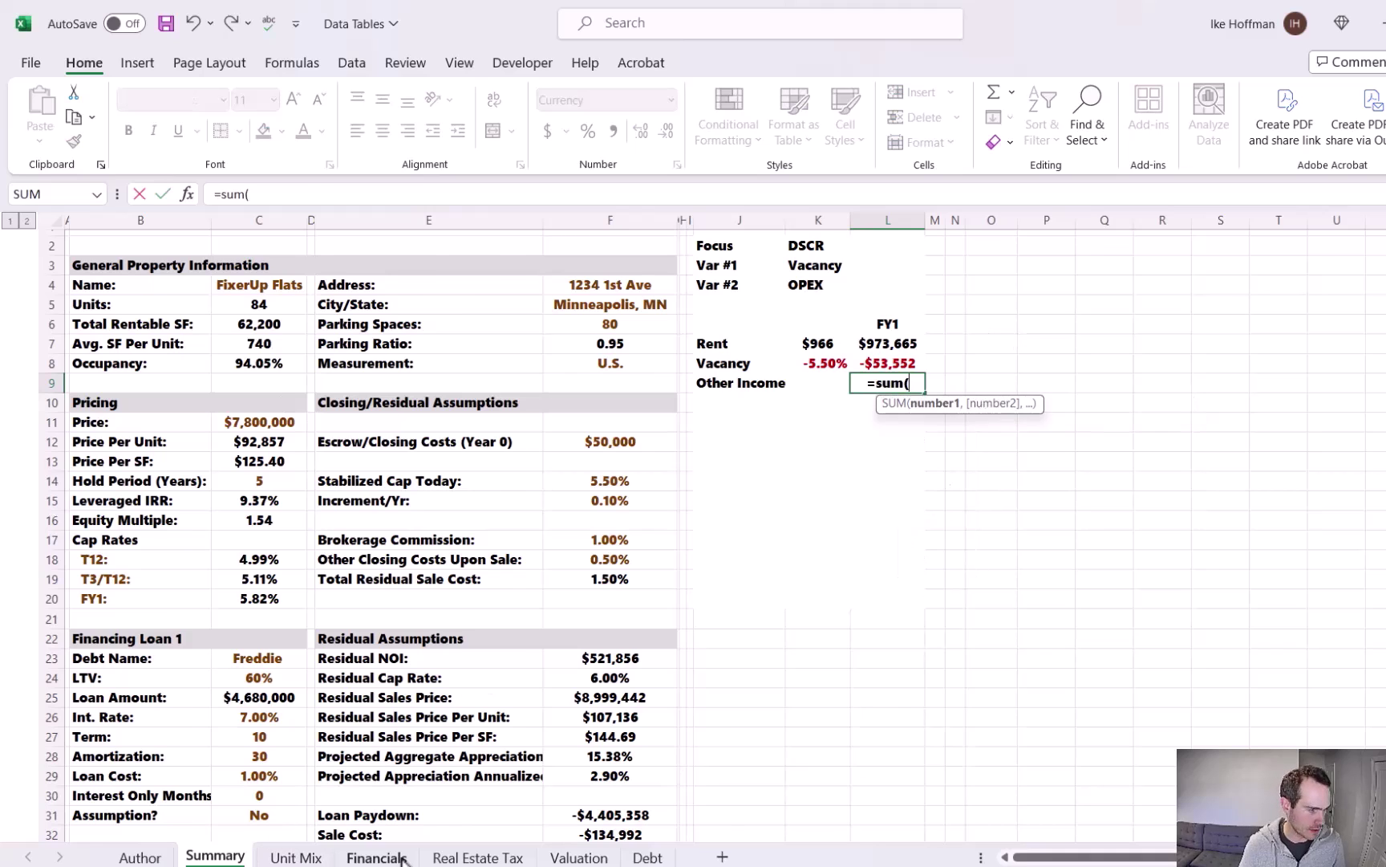
click(376, 857)
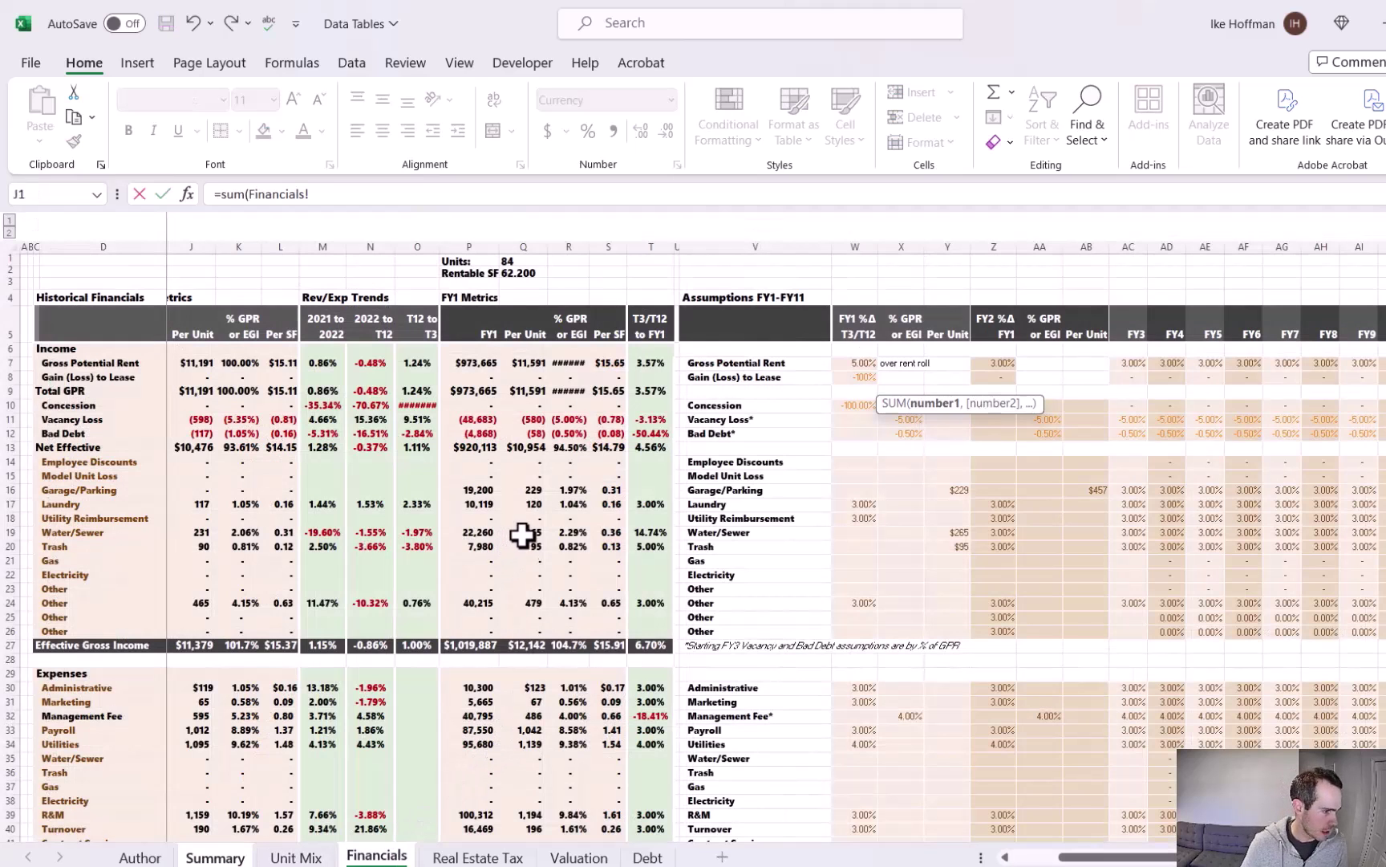
drag(480, 461, 478, 631)
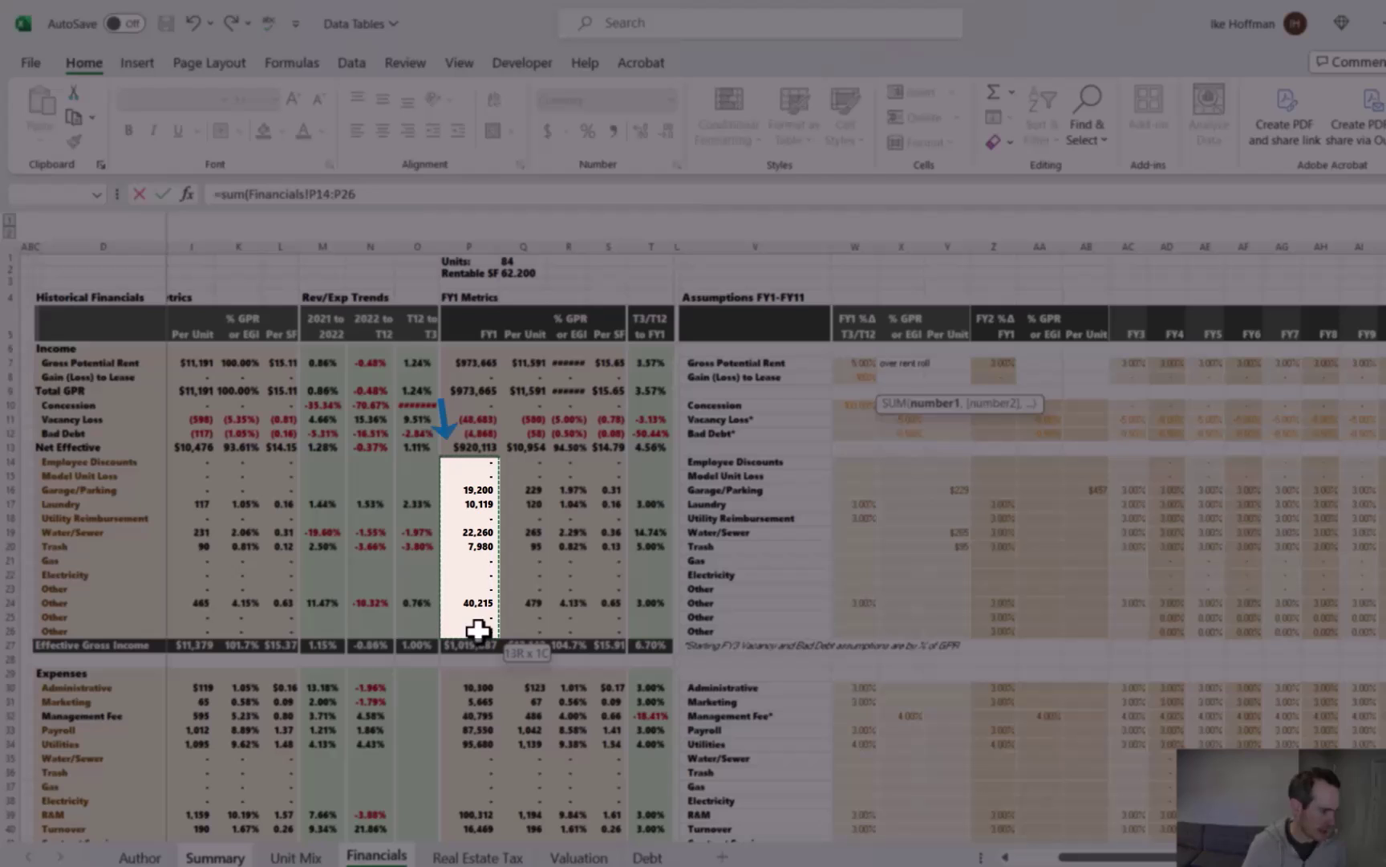
key(Return)
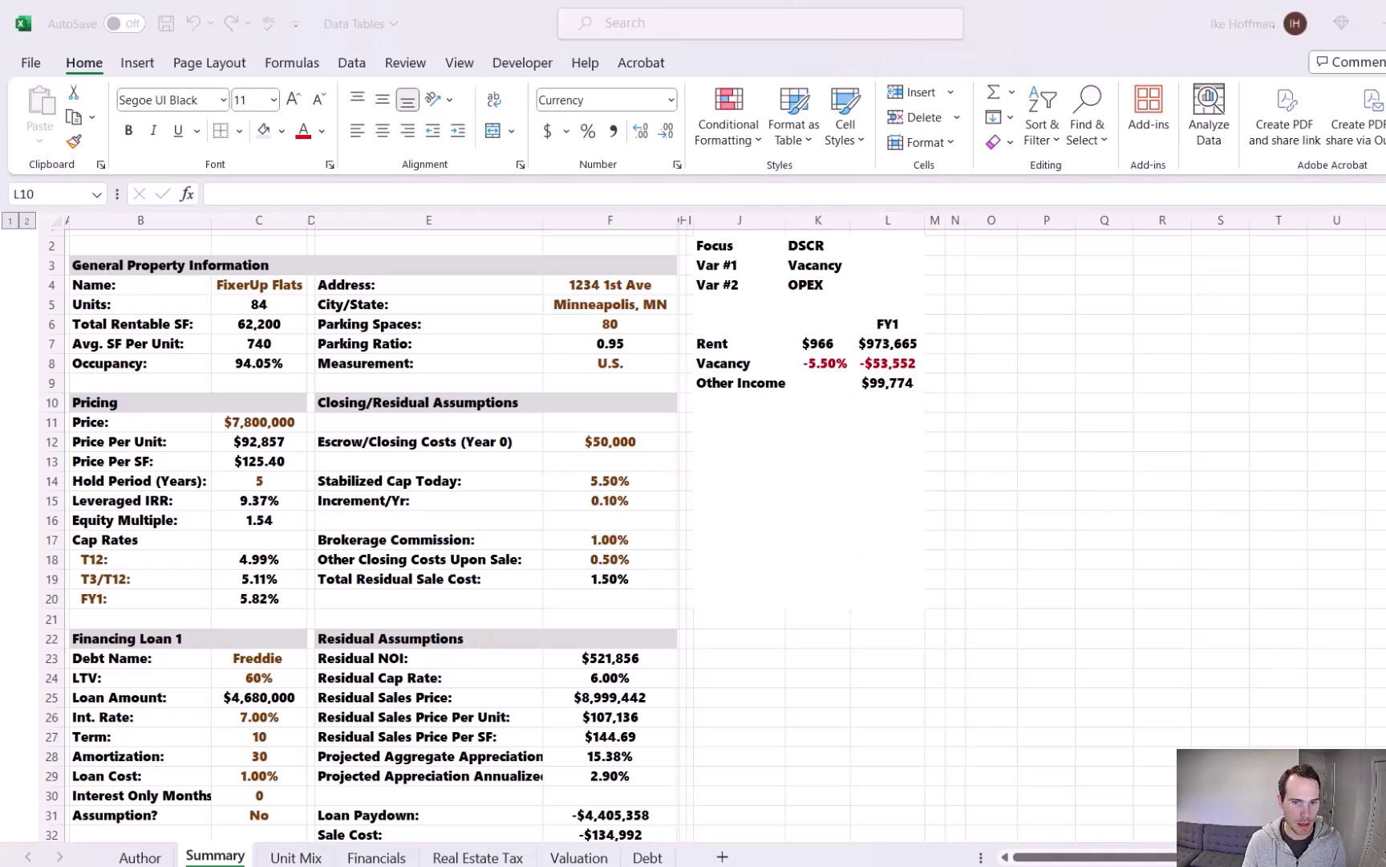
- Add a Total row in row 10 with =SUM(L7:L9) in the FY1 column
click(773, 402)
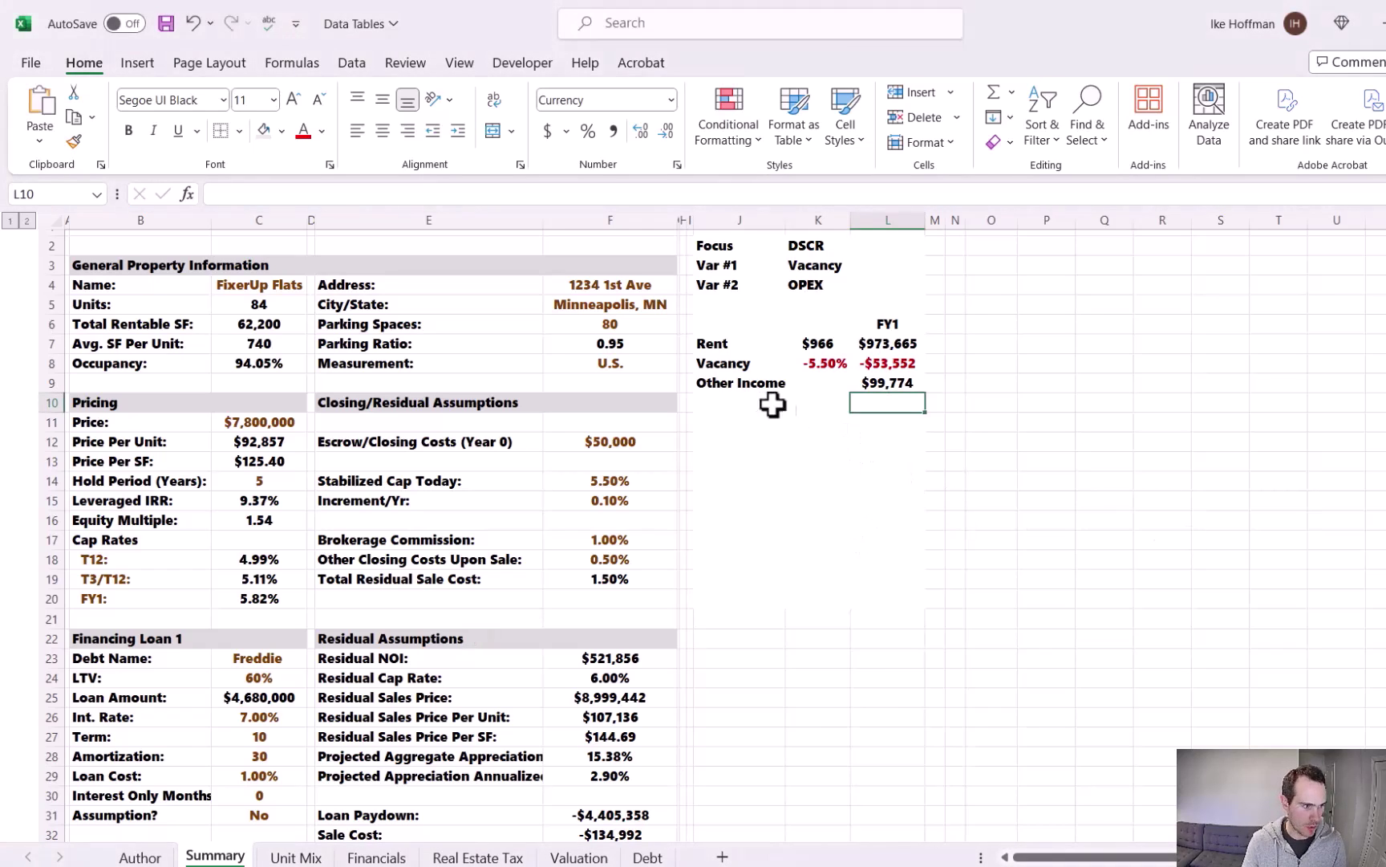
click(755, 393)
text(Total		$1,019,887)
click(817, 458)
click(835, 403)
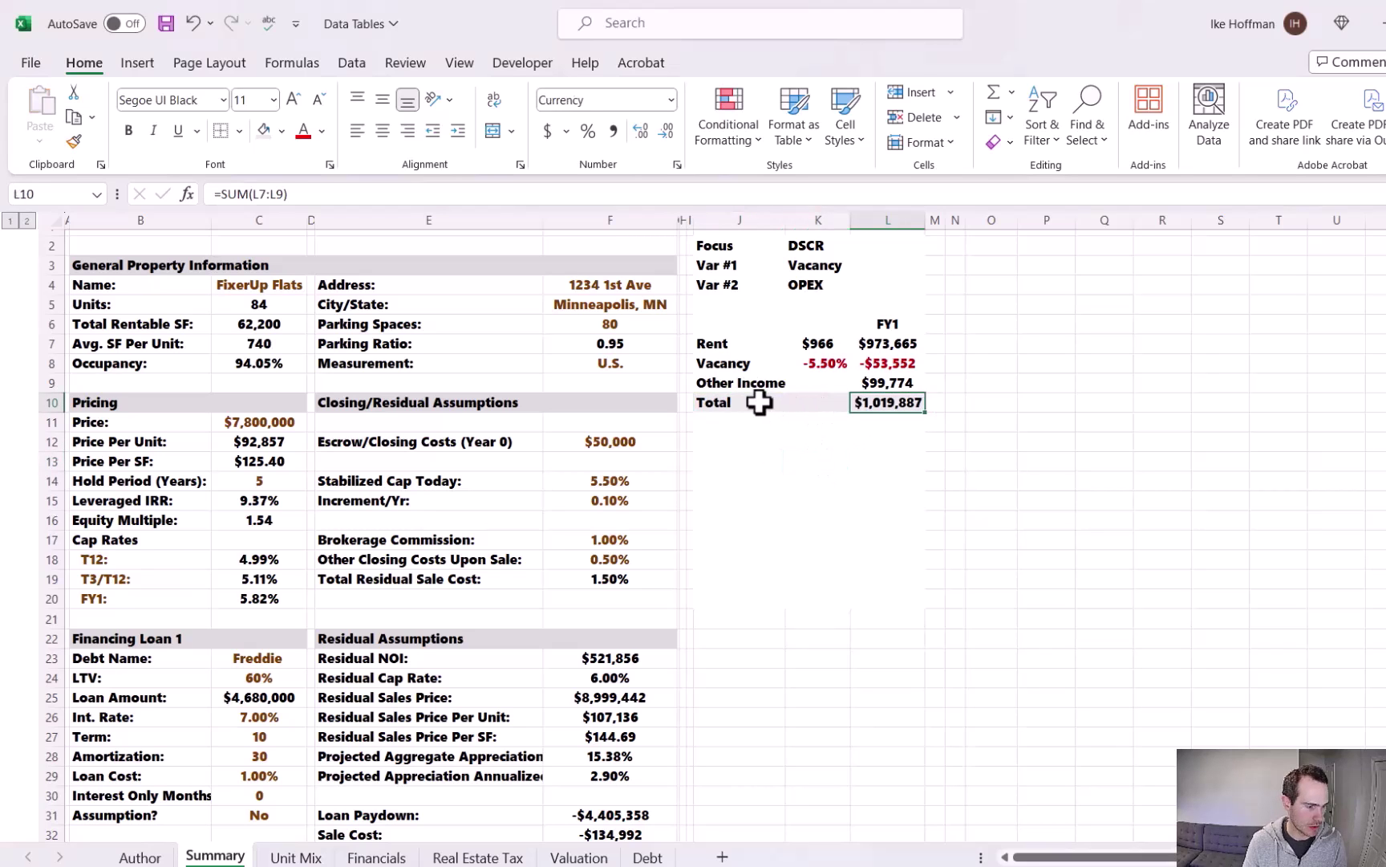
- Add an Expenses row in row 12, with K12 summing the FY1 per-unit total expenses and reserves from Financials Q47 and Q51
click(755, 402)
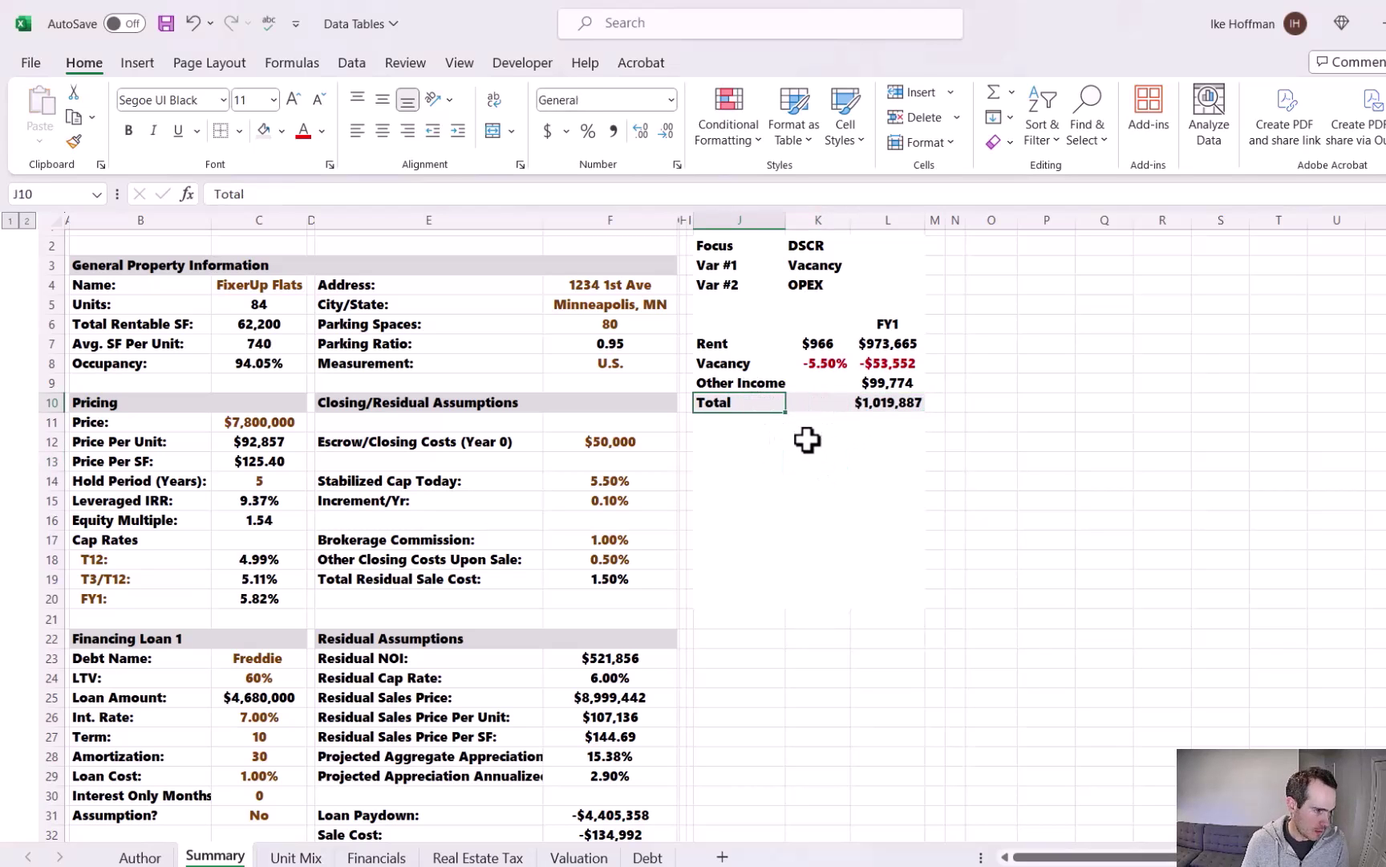
click(382, 857)
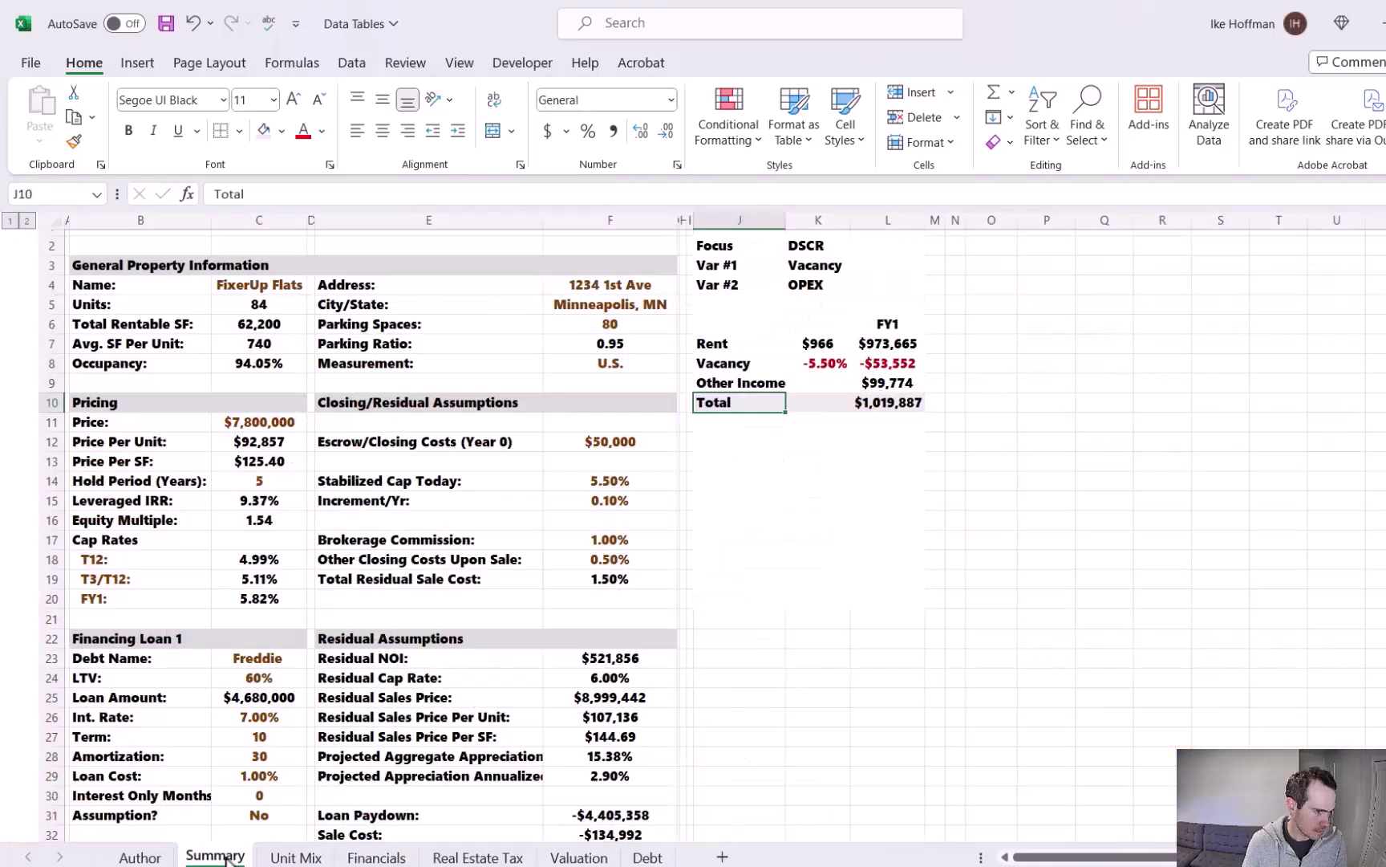
click(774, 429)
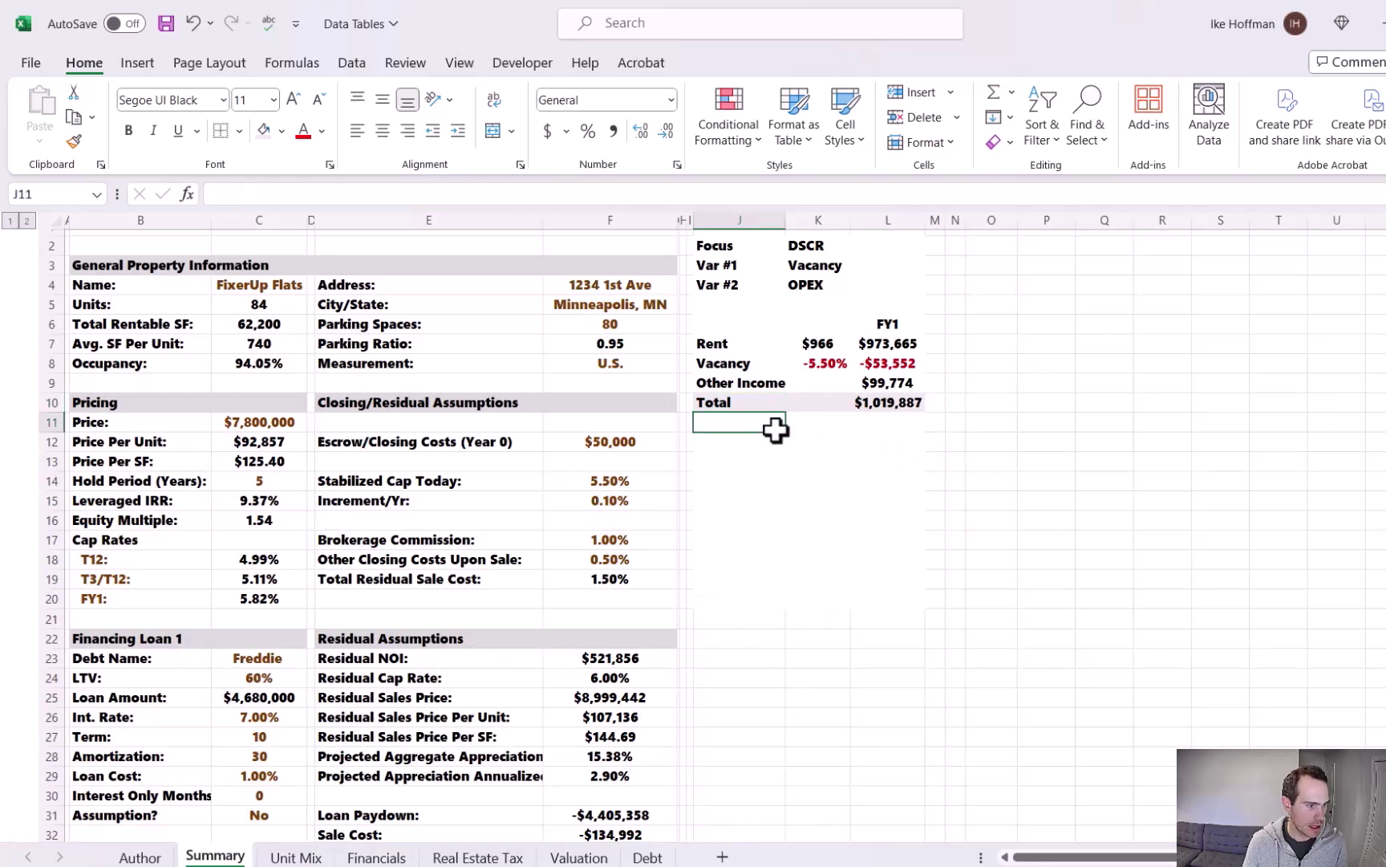
click(736, 440)
text(Expenses)
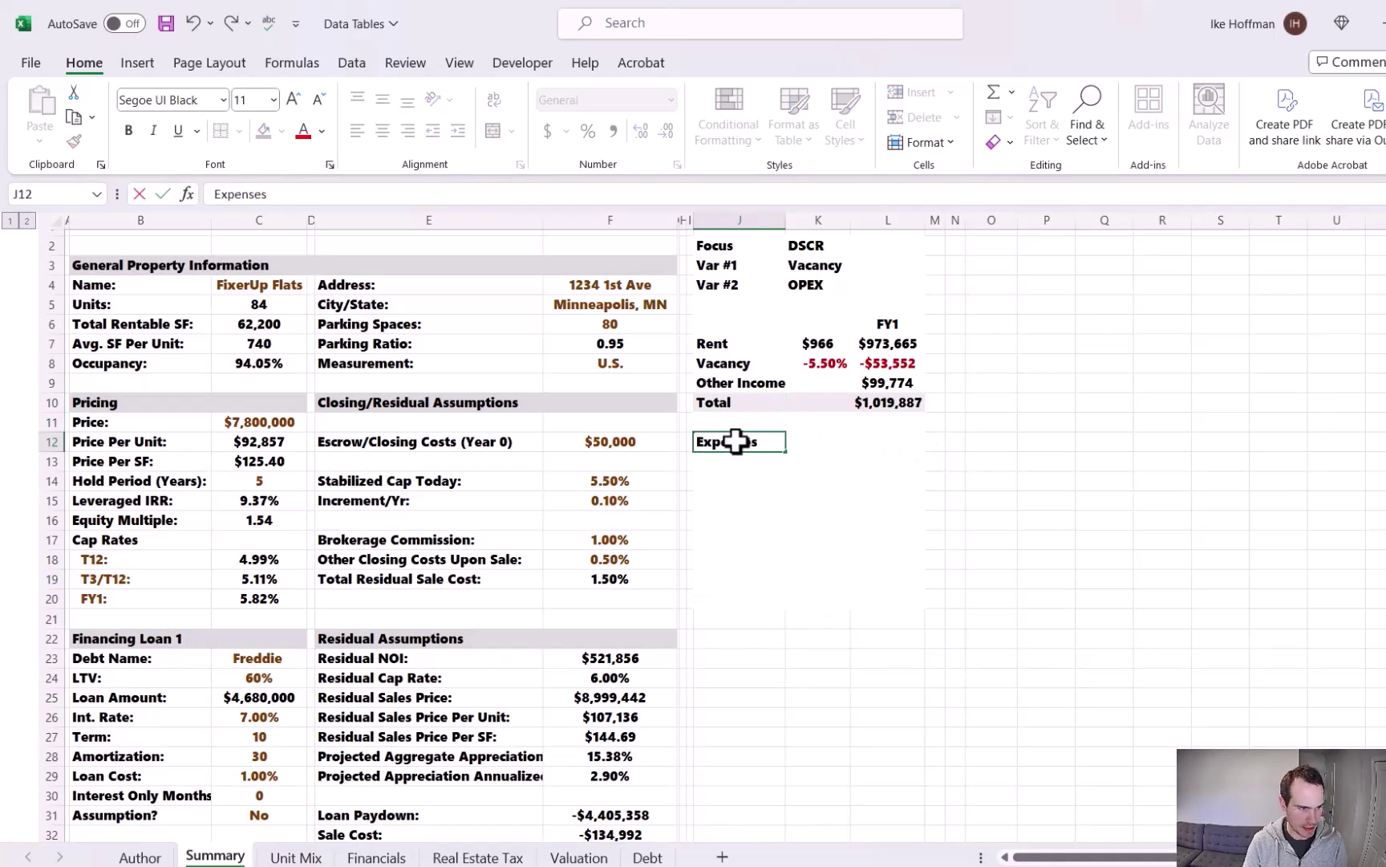
key(Tab)
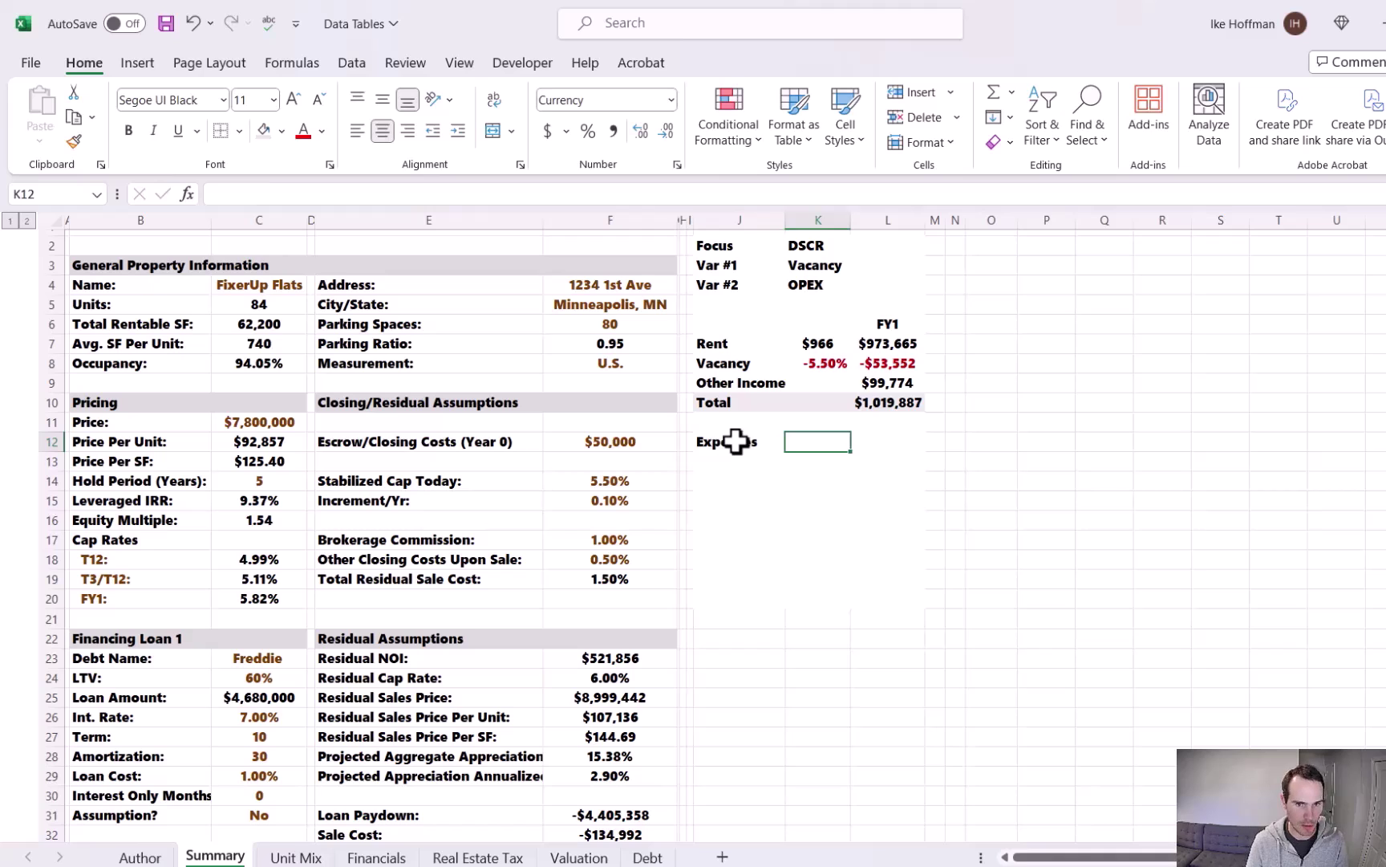
text(=)
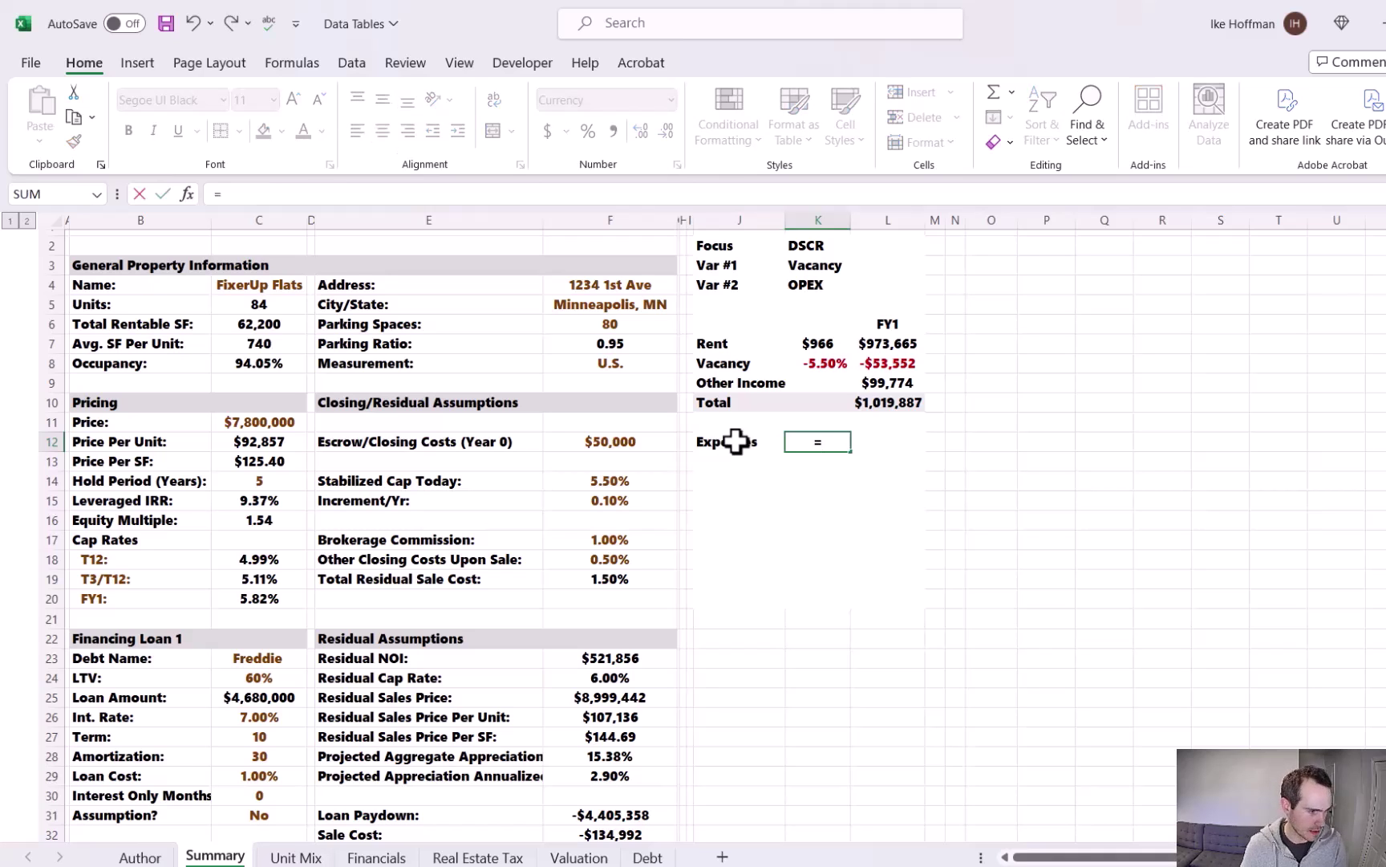
click(377, 855)
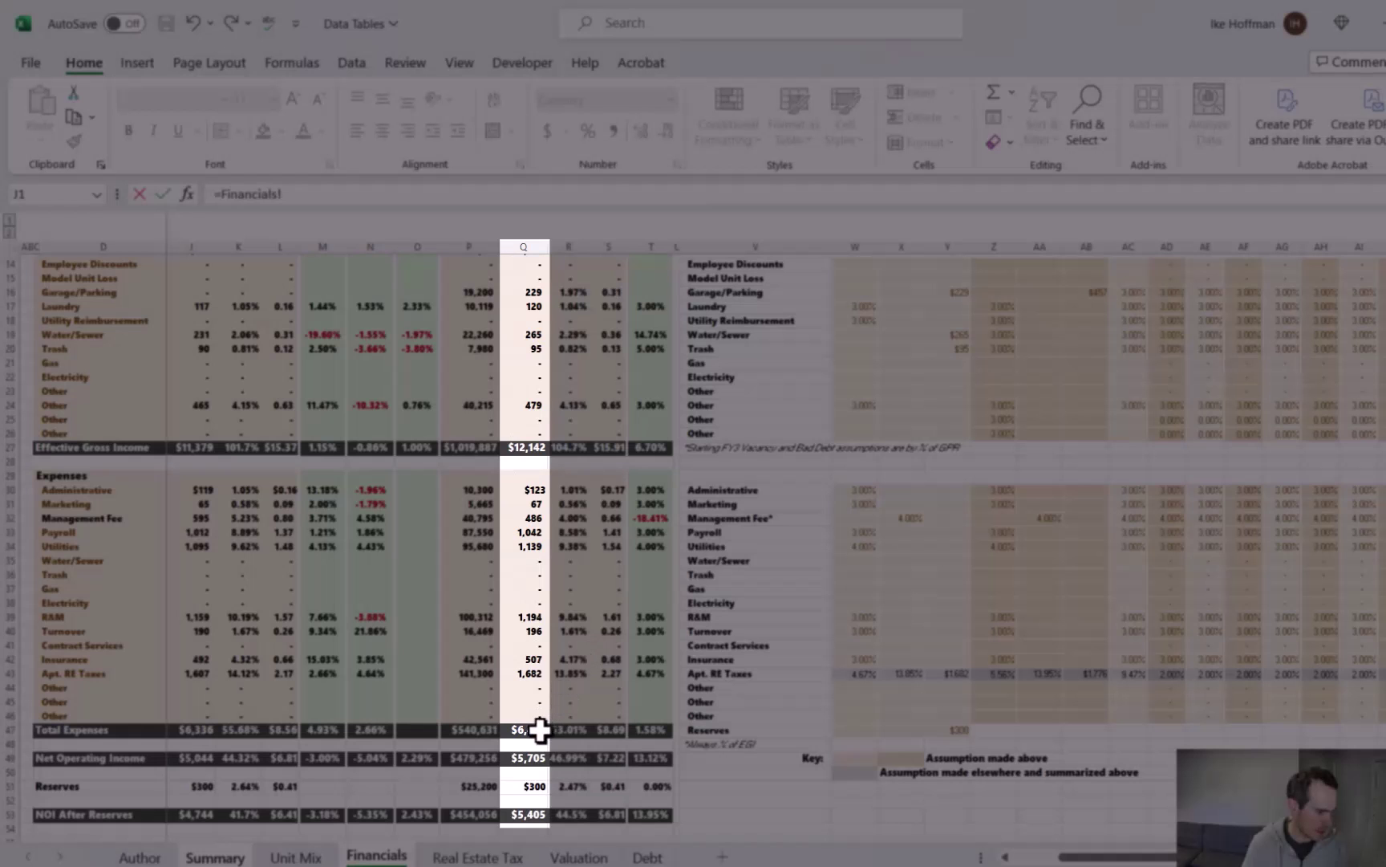
click(538, 729)
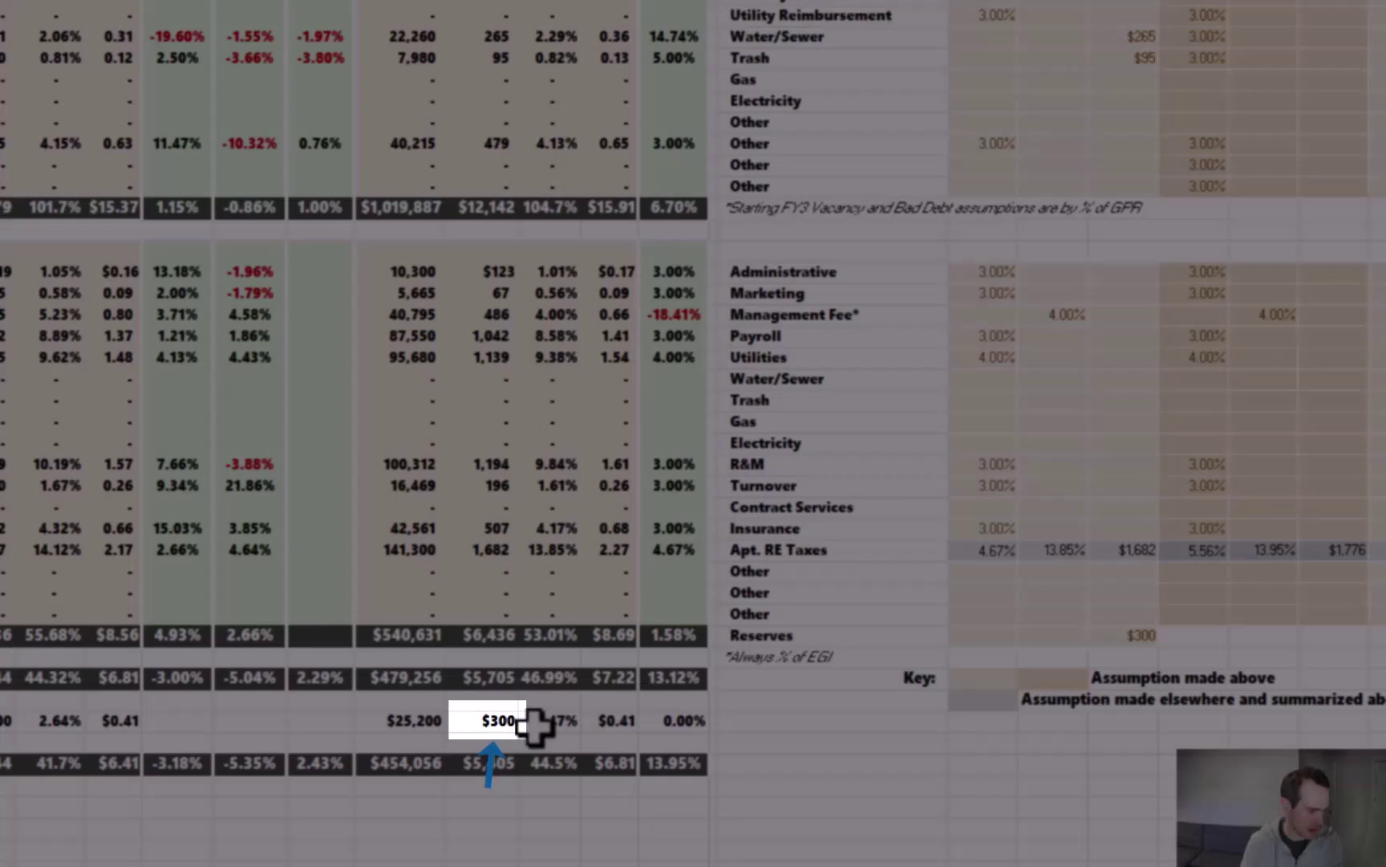
key(ctrl+c)
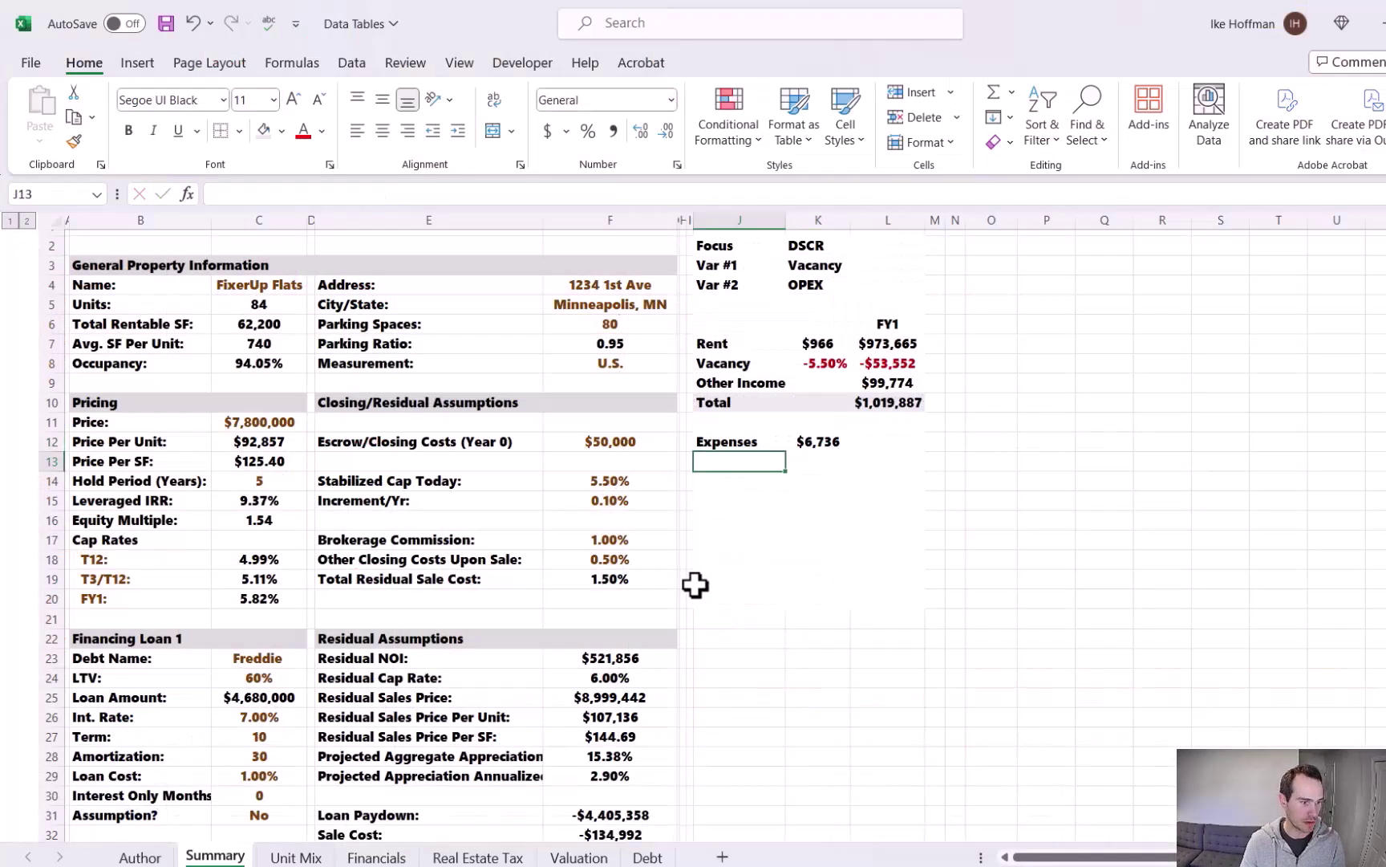
- Calculate the FY1 expenses in L12 with the formula =K12*C5
click(882, 442)
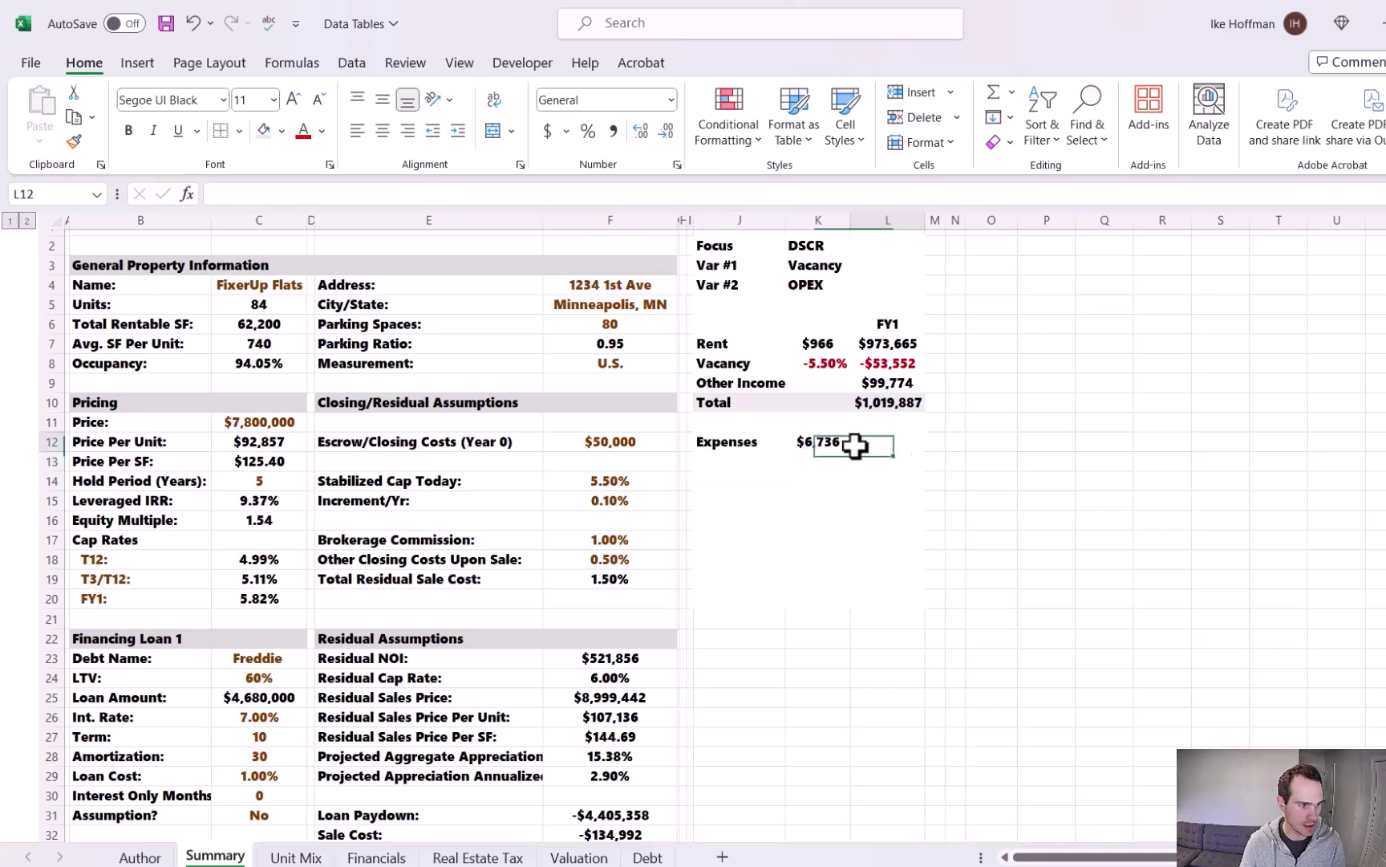
text(=)
click(816, 447)
text(*)
click(275, 305)
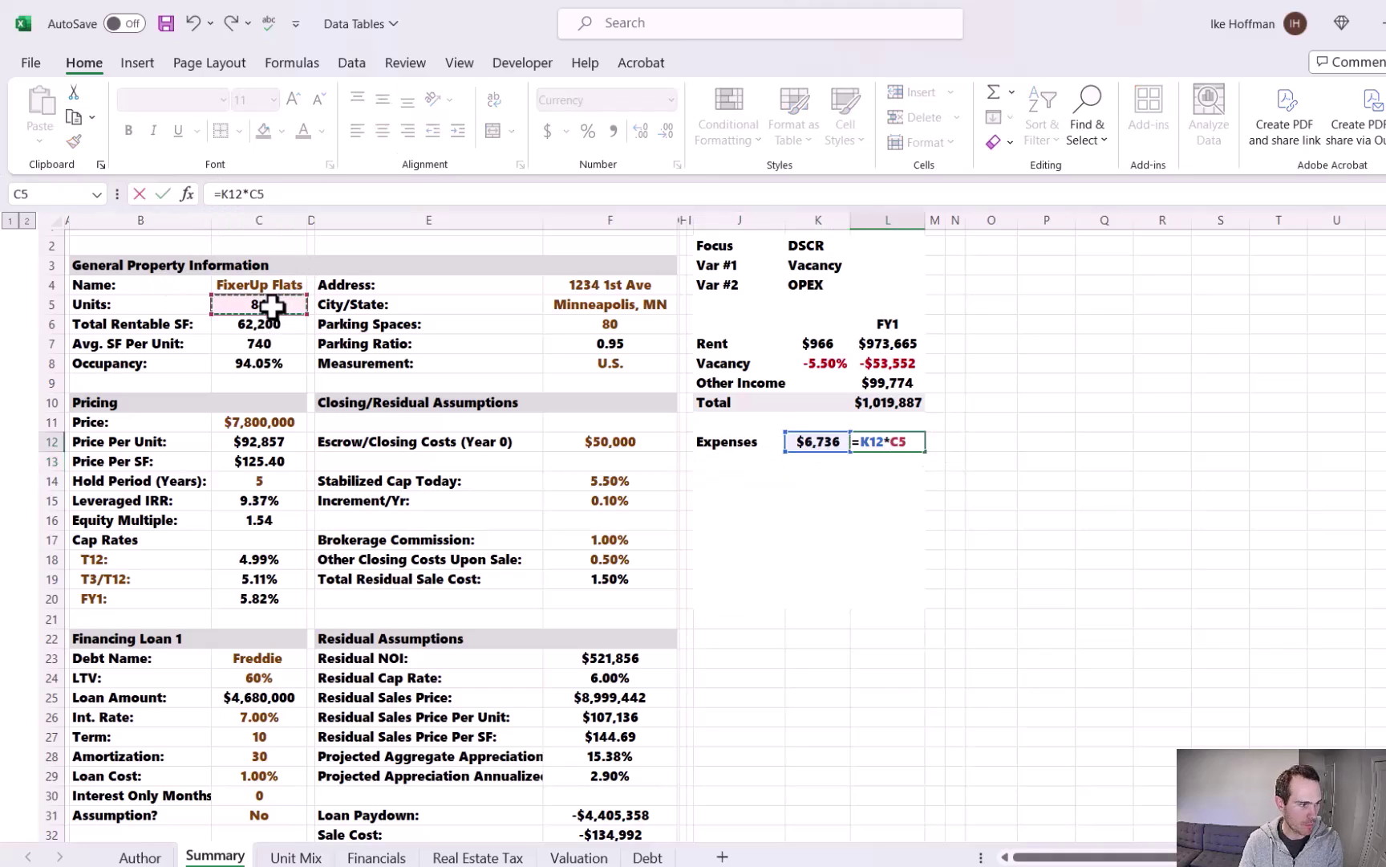
key(Return)
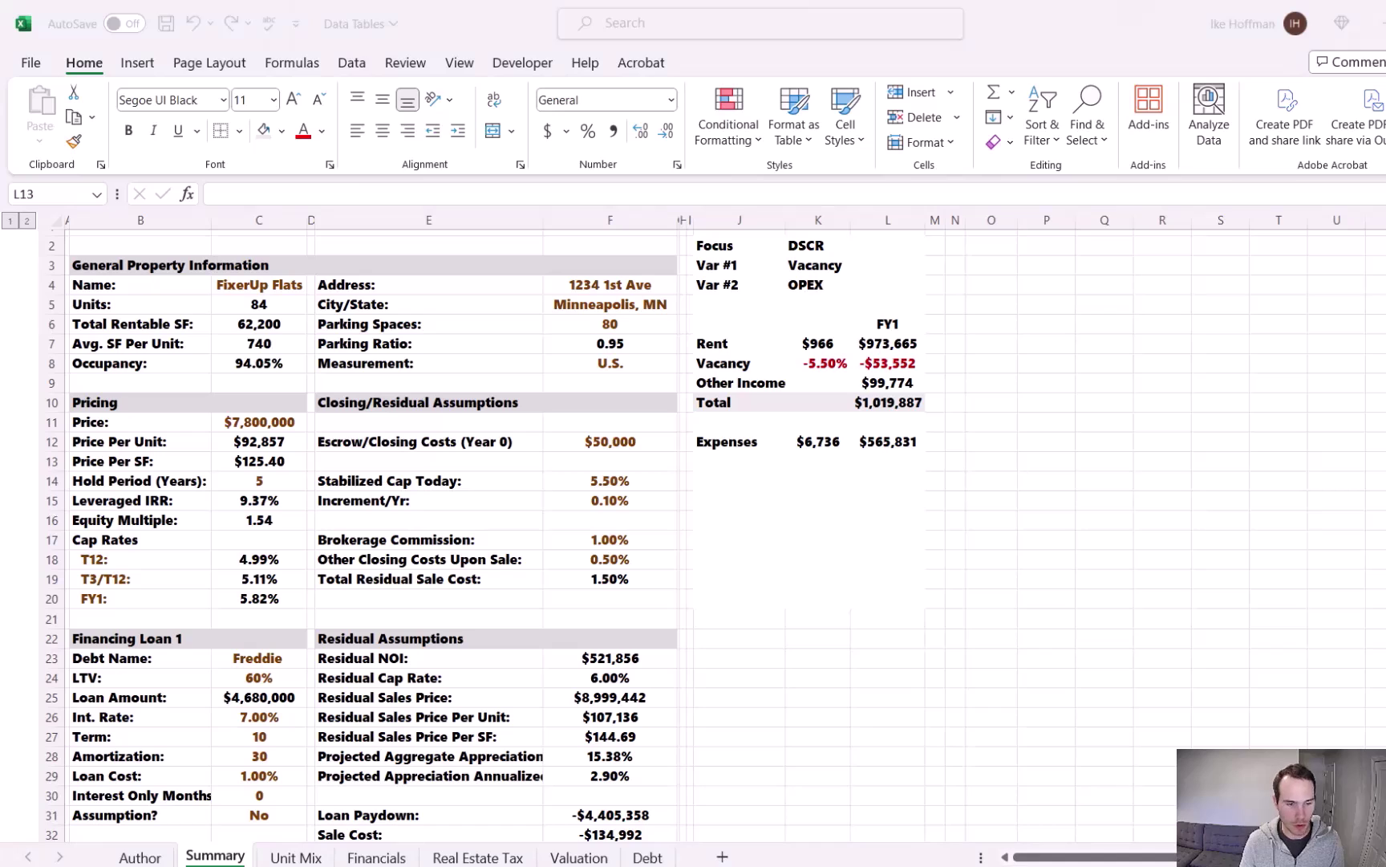
- Add a shaded NOI row in J14:L14, with FY1 total income less expenses in L14
click(734, 482)
key(ctrl+v)
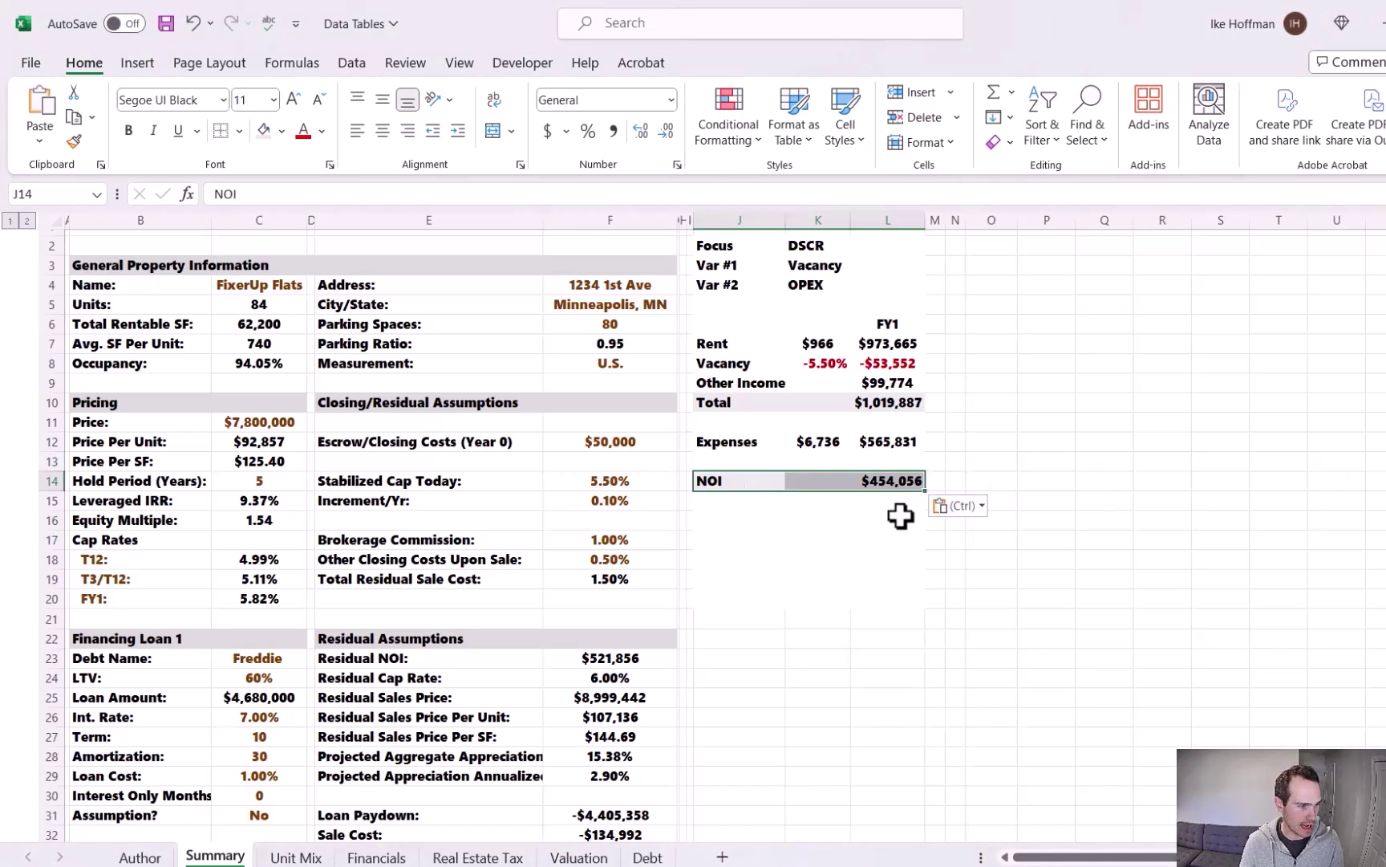
click(900, 541)
key(Escape)
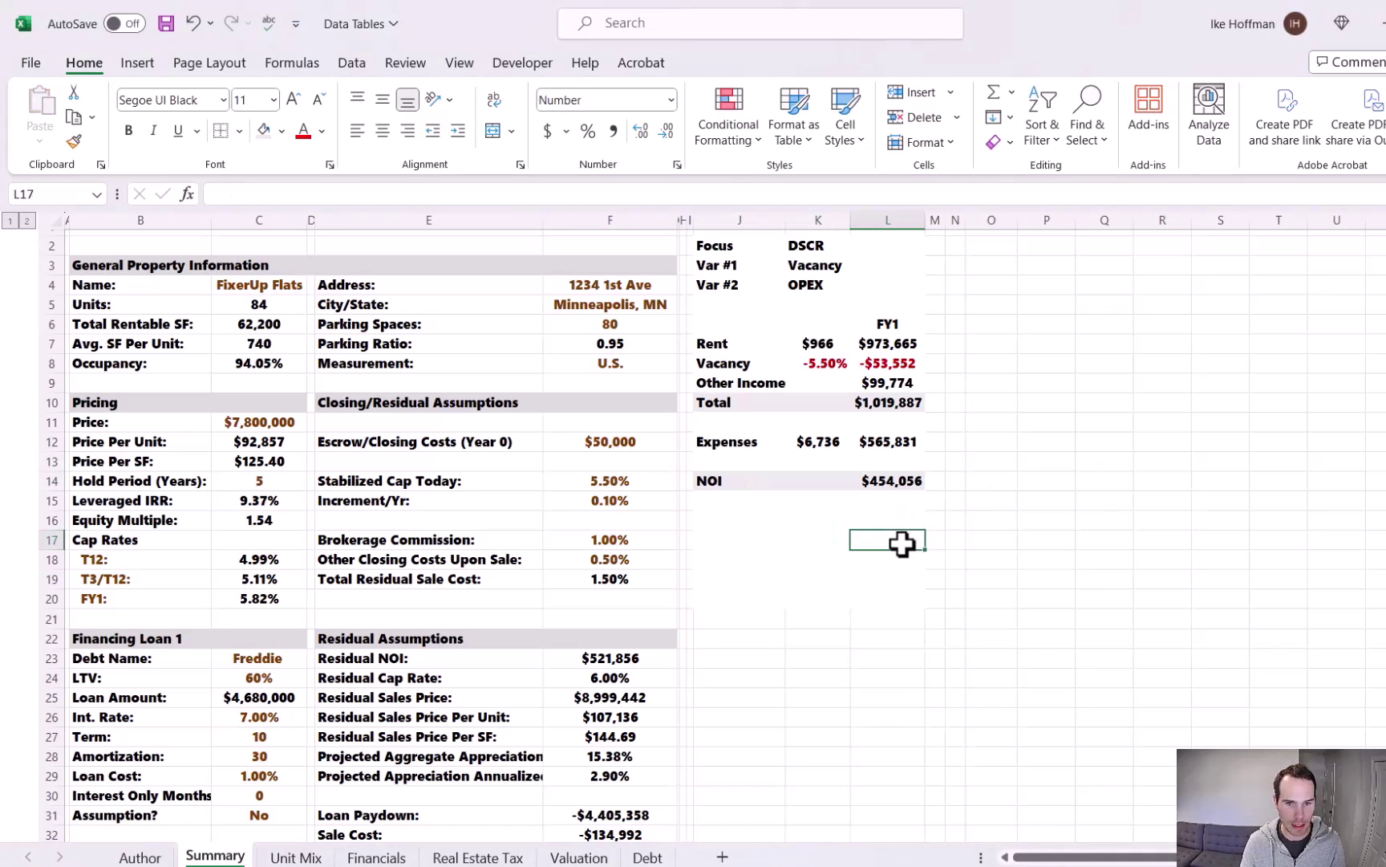
- Label J16 as Debt to start the debt row below NOI
click(731, 521)
text(Debt)
key(Tab)
key(Tab)
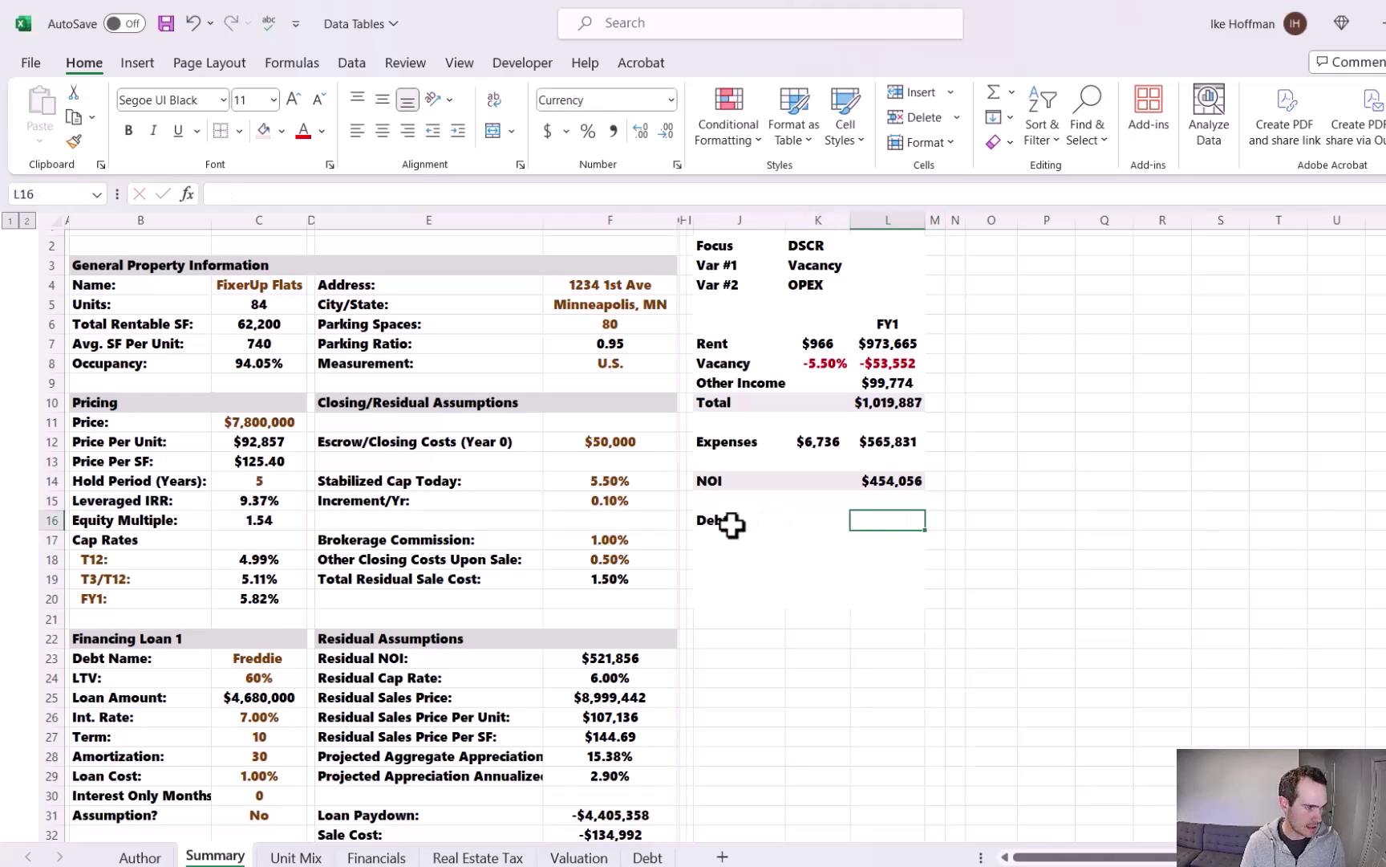
- Calculate the annual debt payment in L16 with =PMT(C26/12,C28*12,-C25,)*12 from the Financing Loan 1 inputs
scroll(732, 525, down, 1)
scroll(732, 525, up, 1)
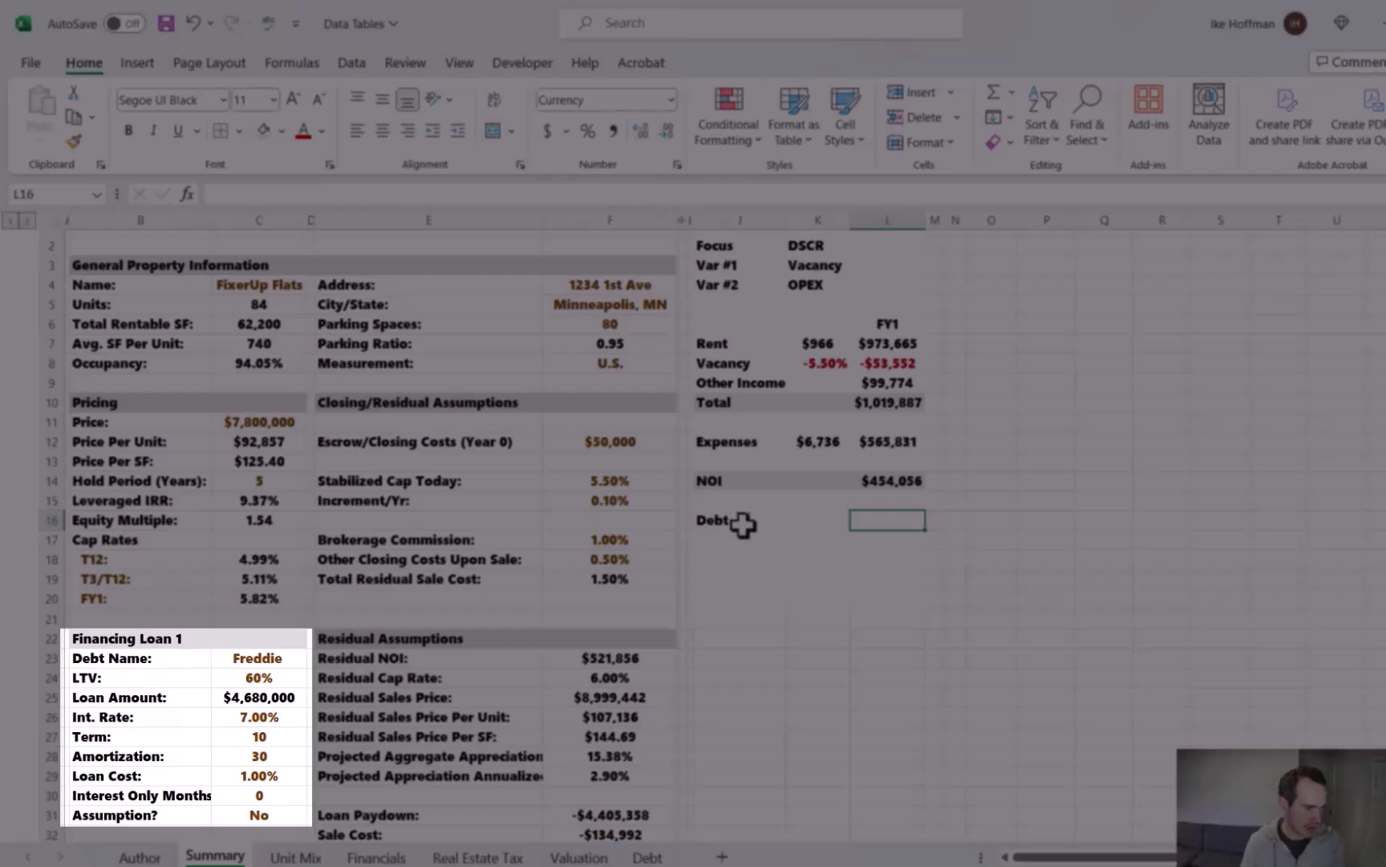
text(=)
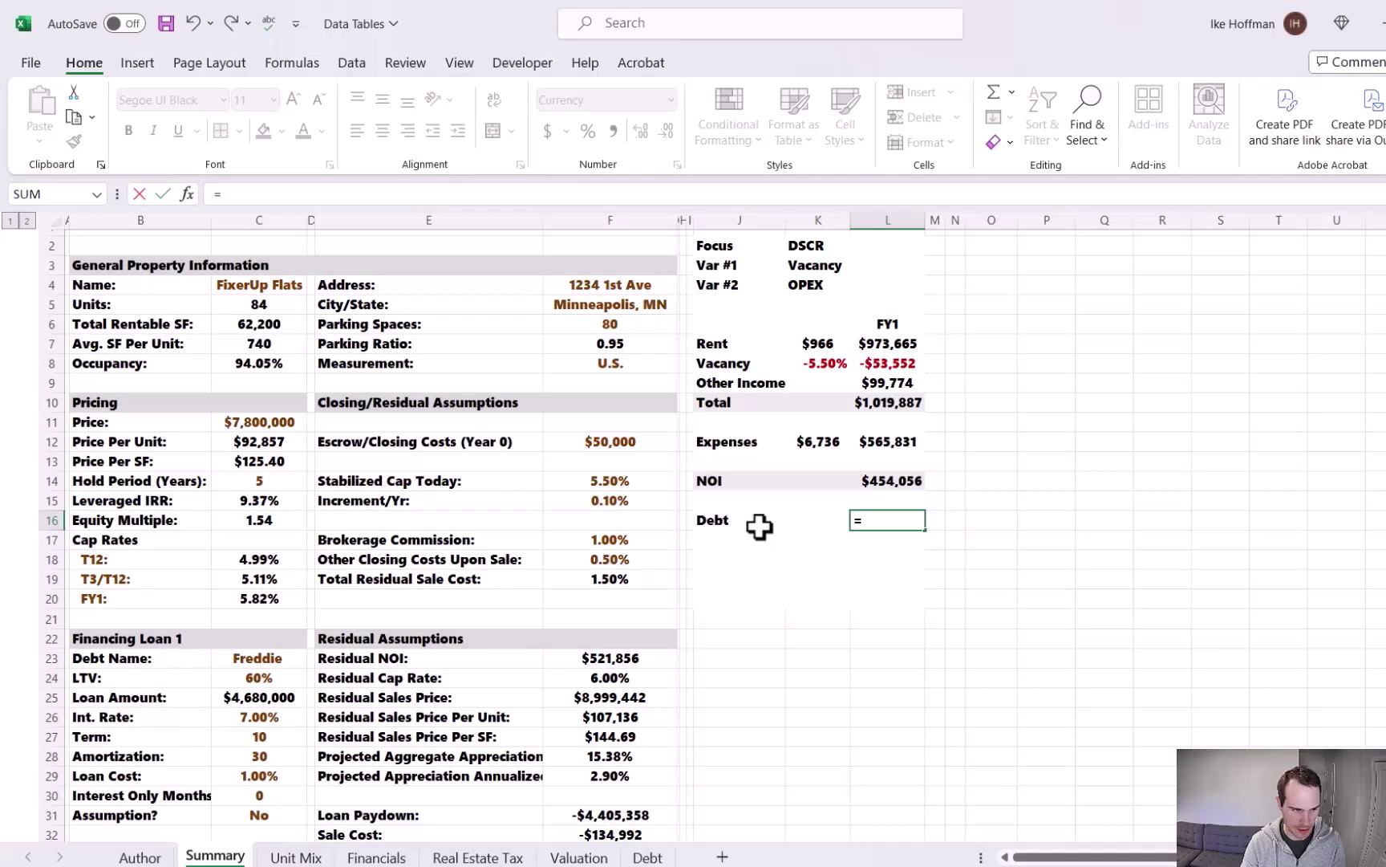
text(pmt()
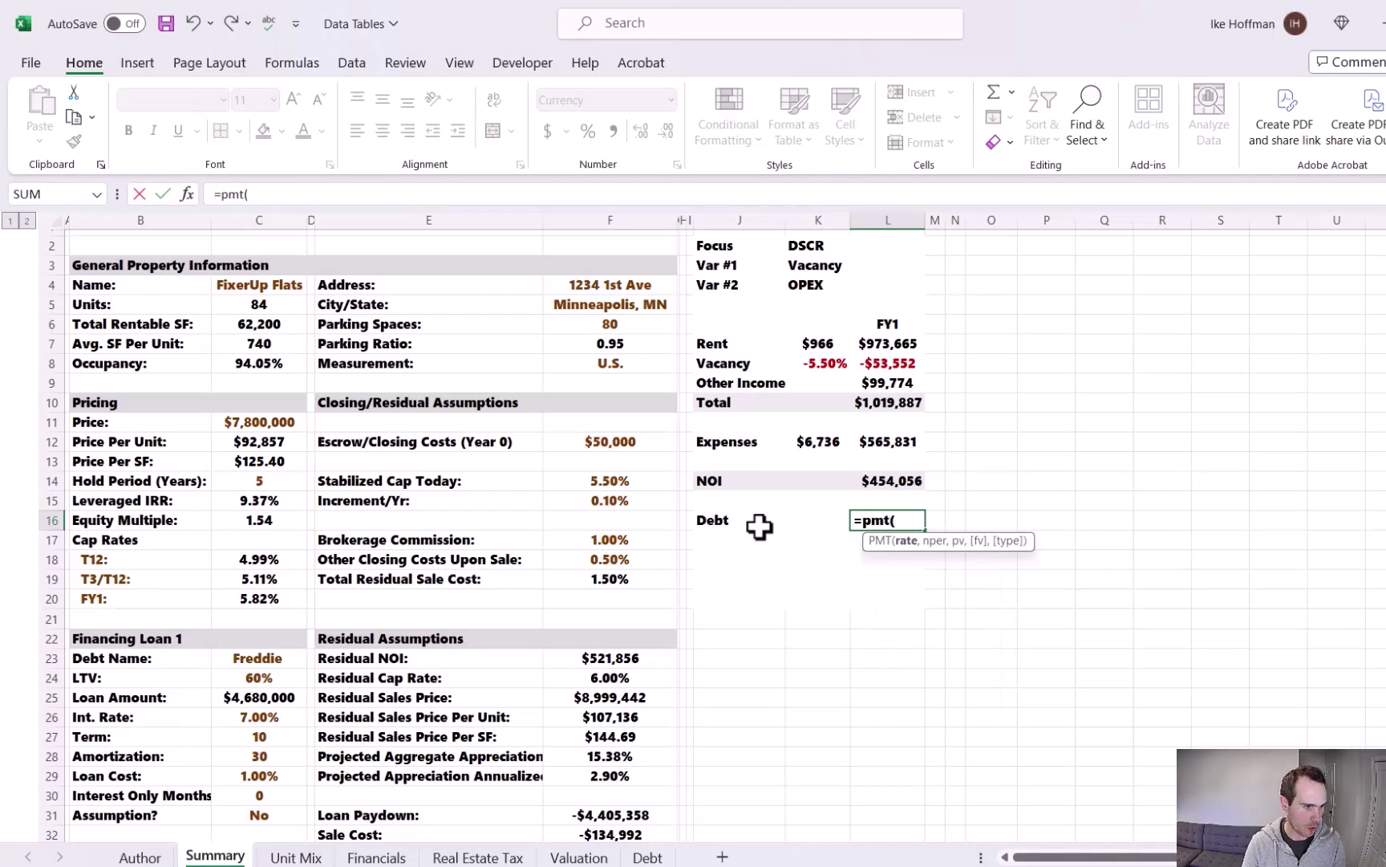
click(240, 716)
text(/12)
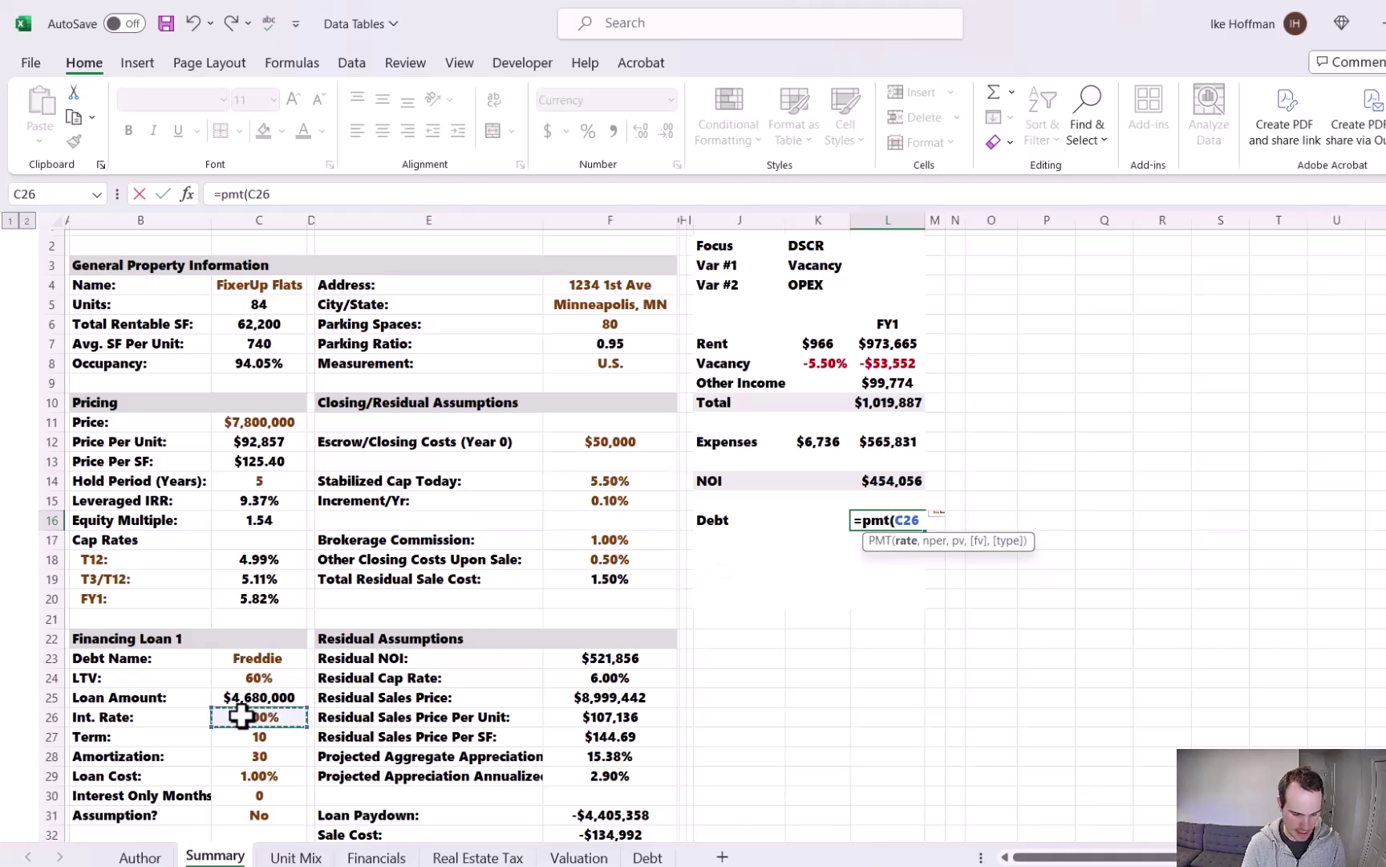
text(,)
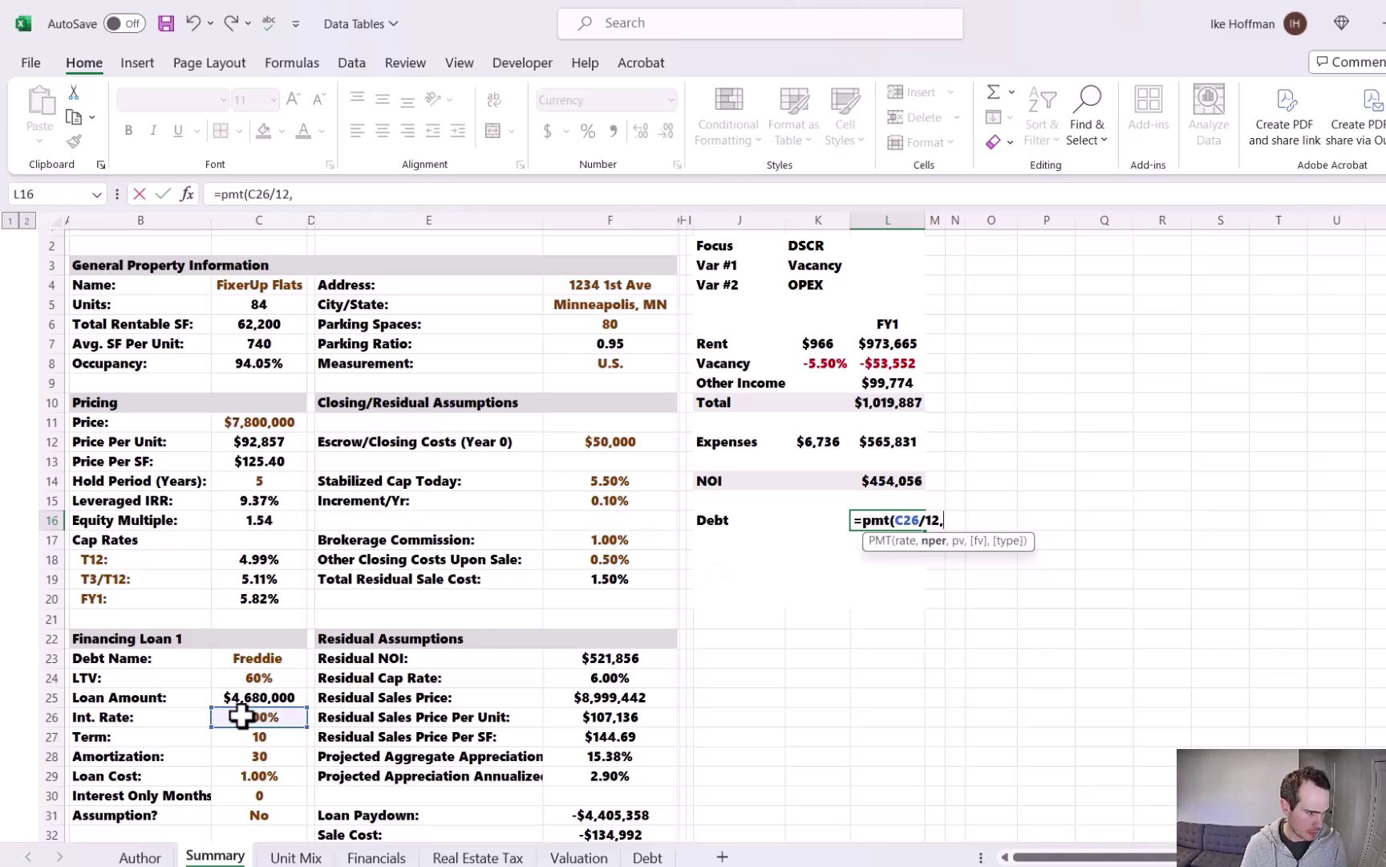
click(265, 757)
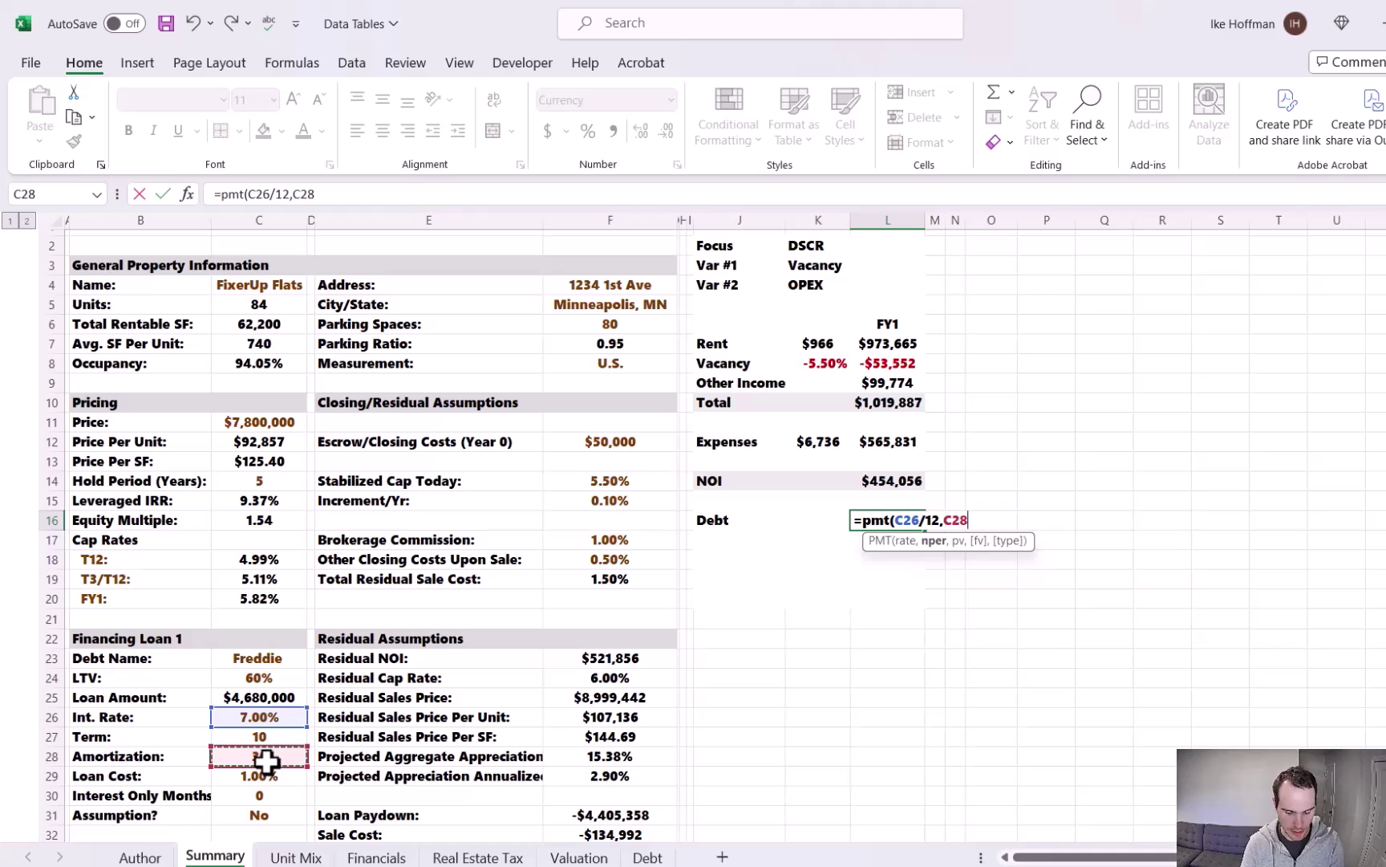
text(*12,)
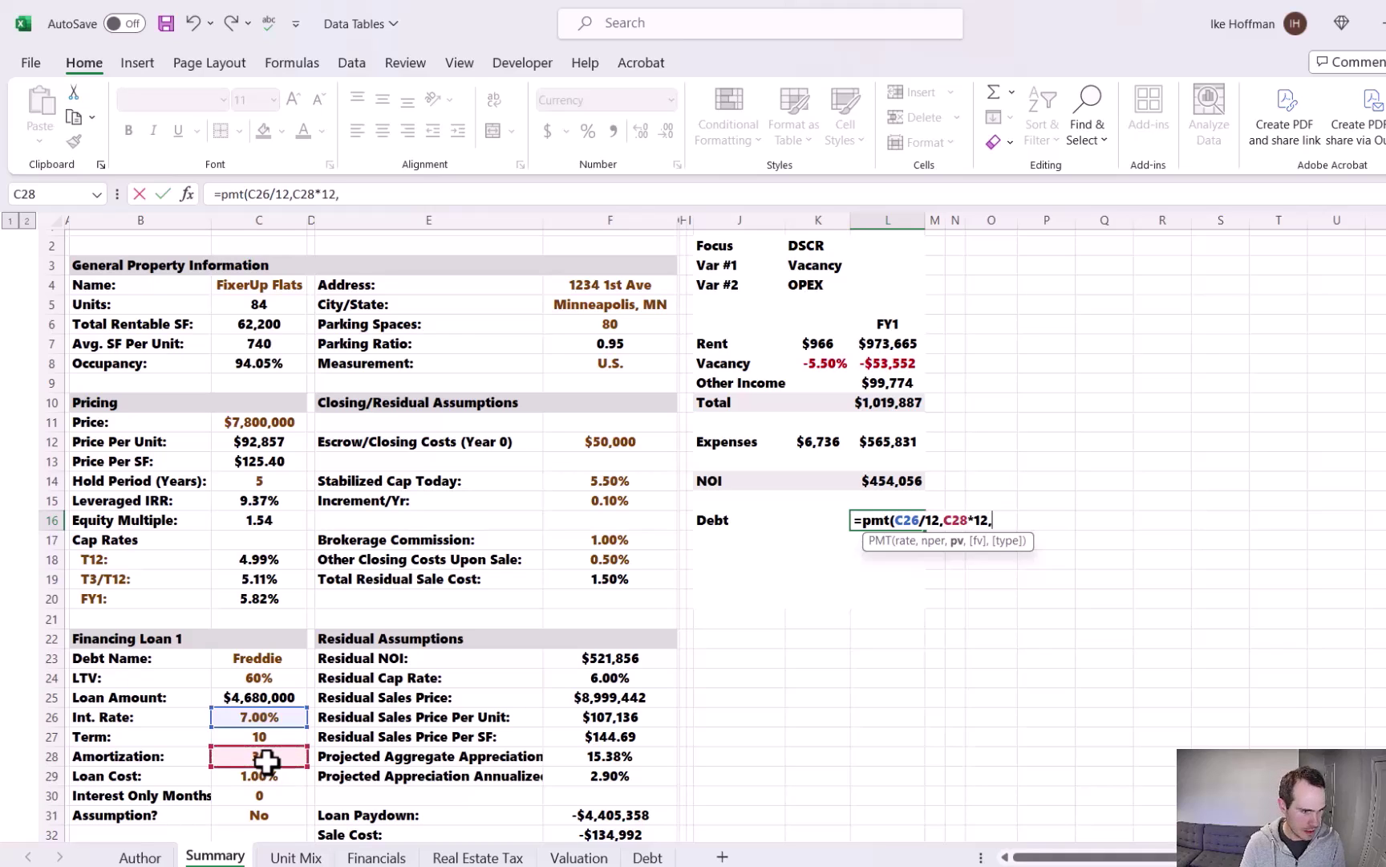
text(-)
click(257, 697)
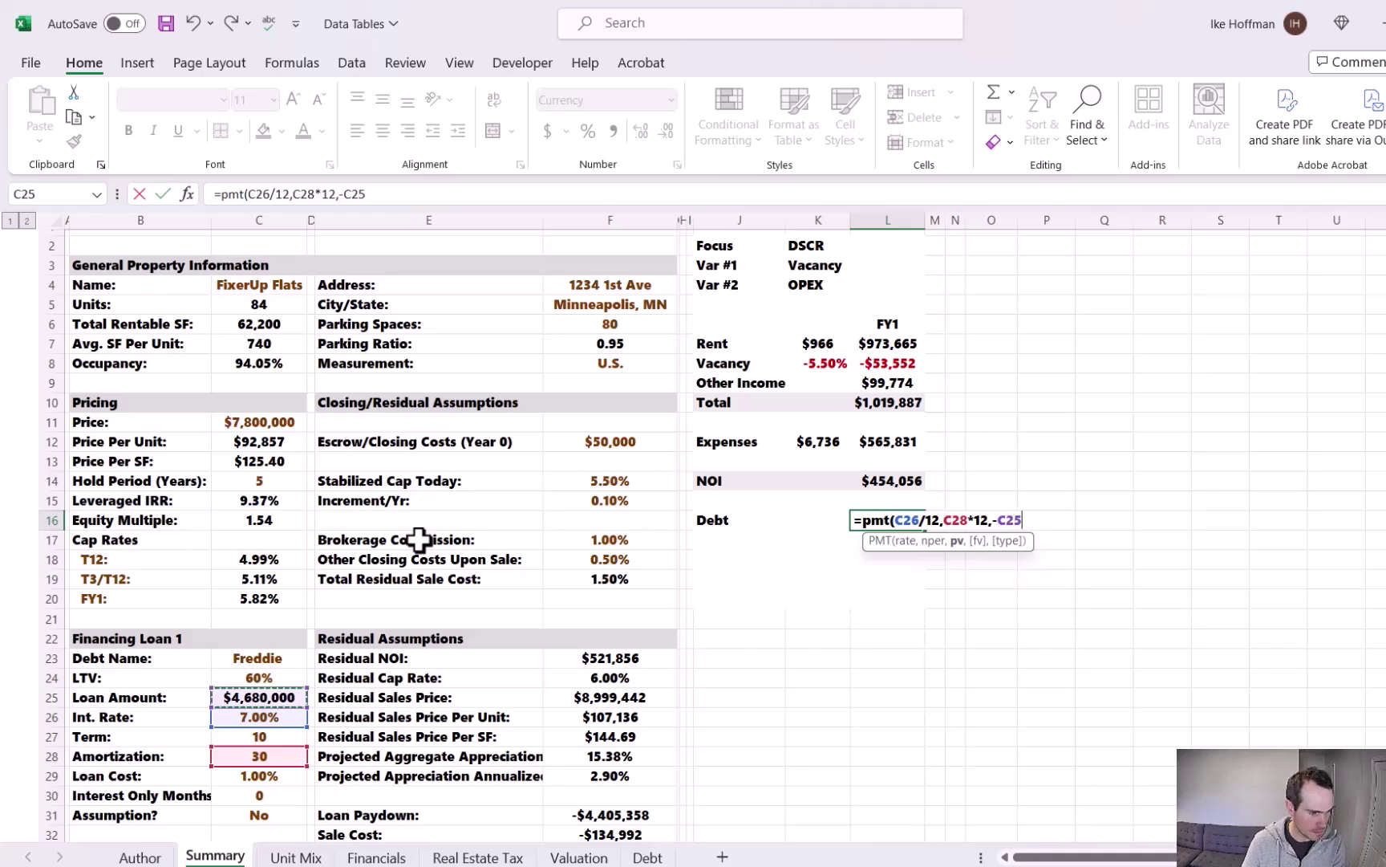
text(,))
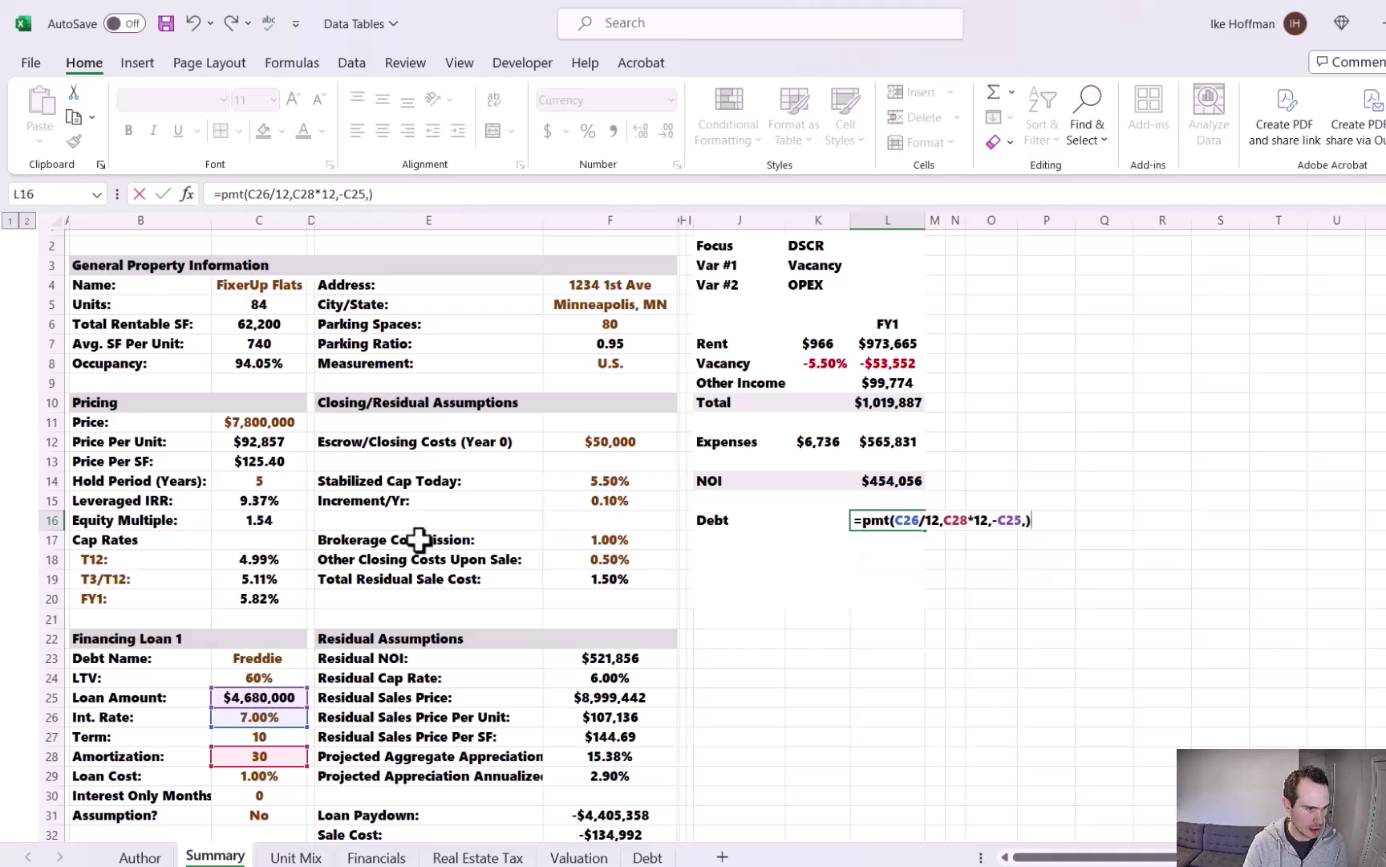
text(*)
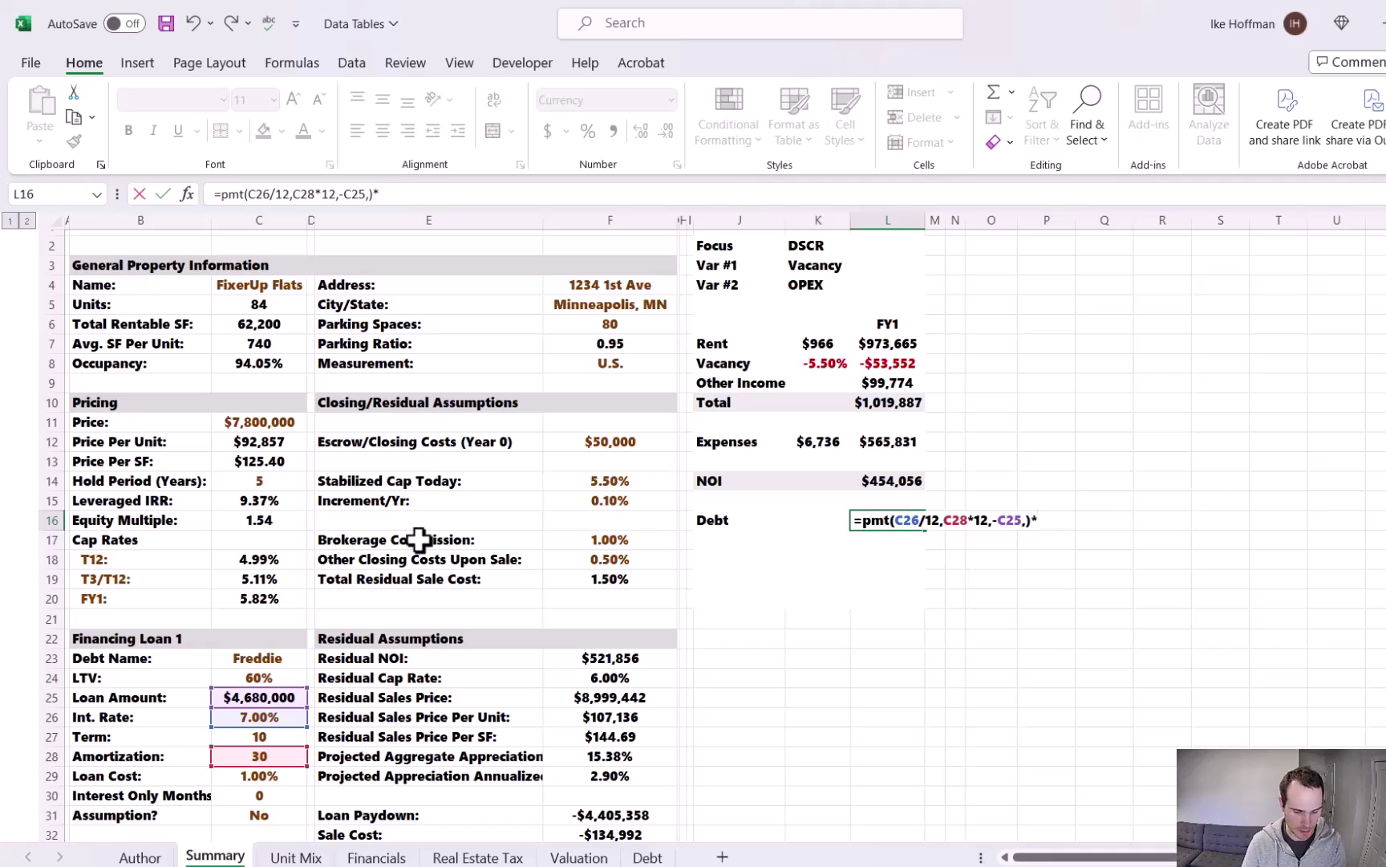
text(12)
key(Return)
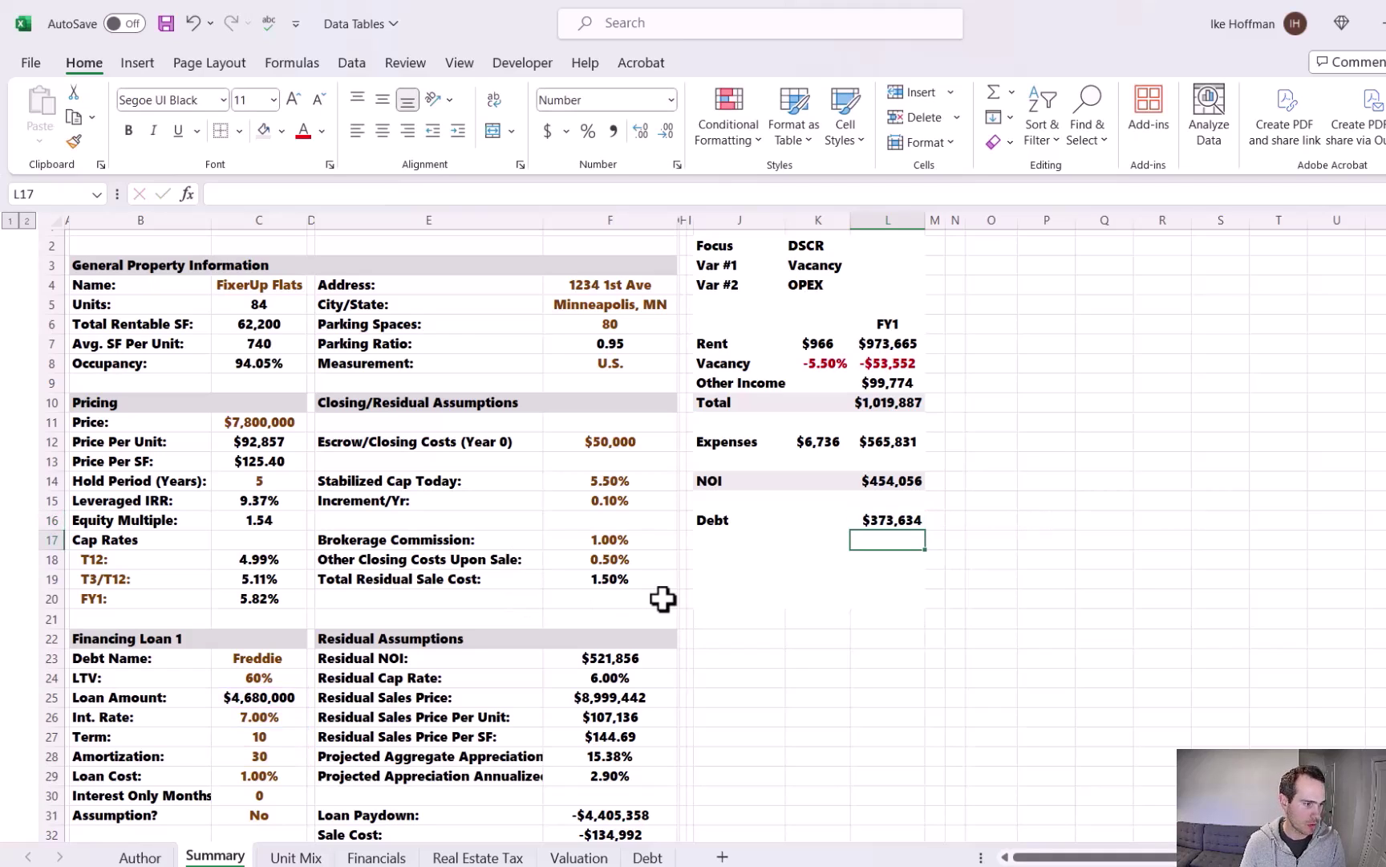
- Add a DSCR row in row 17, dividing NOI by debt in L17 with the formula =L14/L16
click(746, 548)
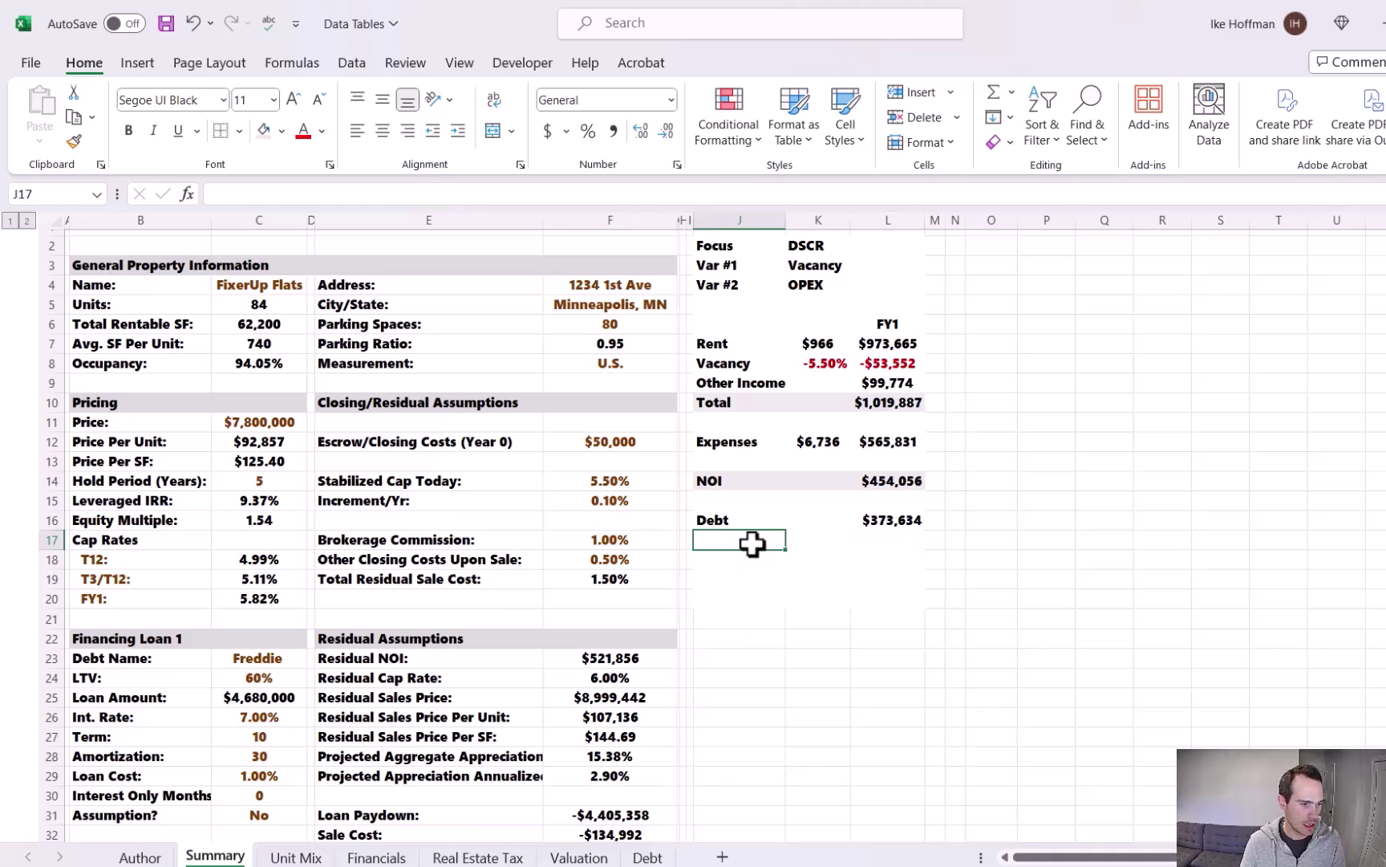
double_click(764, 537)
text(DSC)
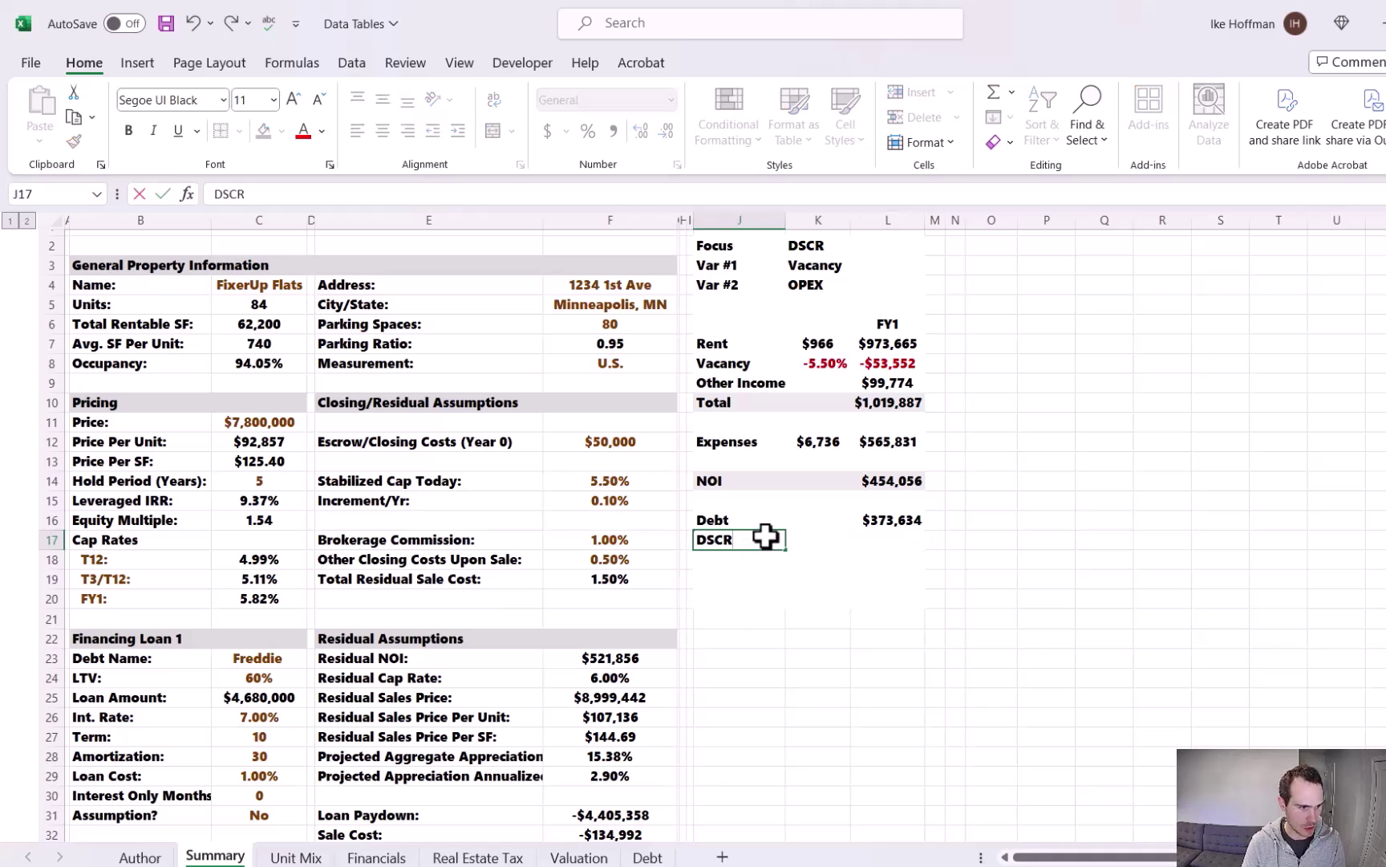
text(R)
click(889, 539)
text(=)
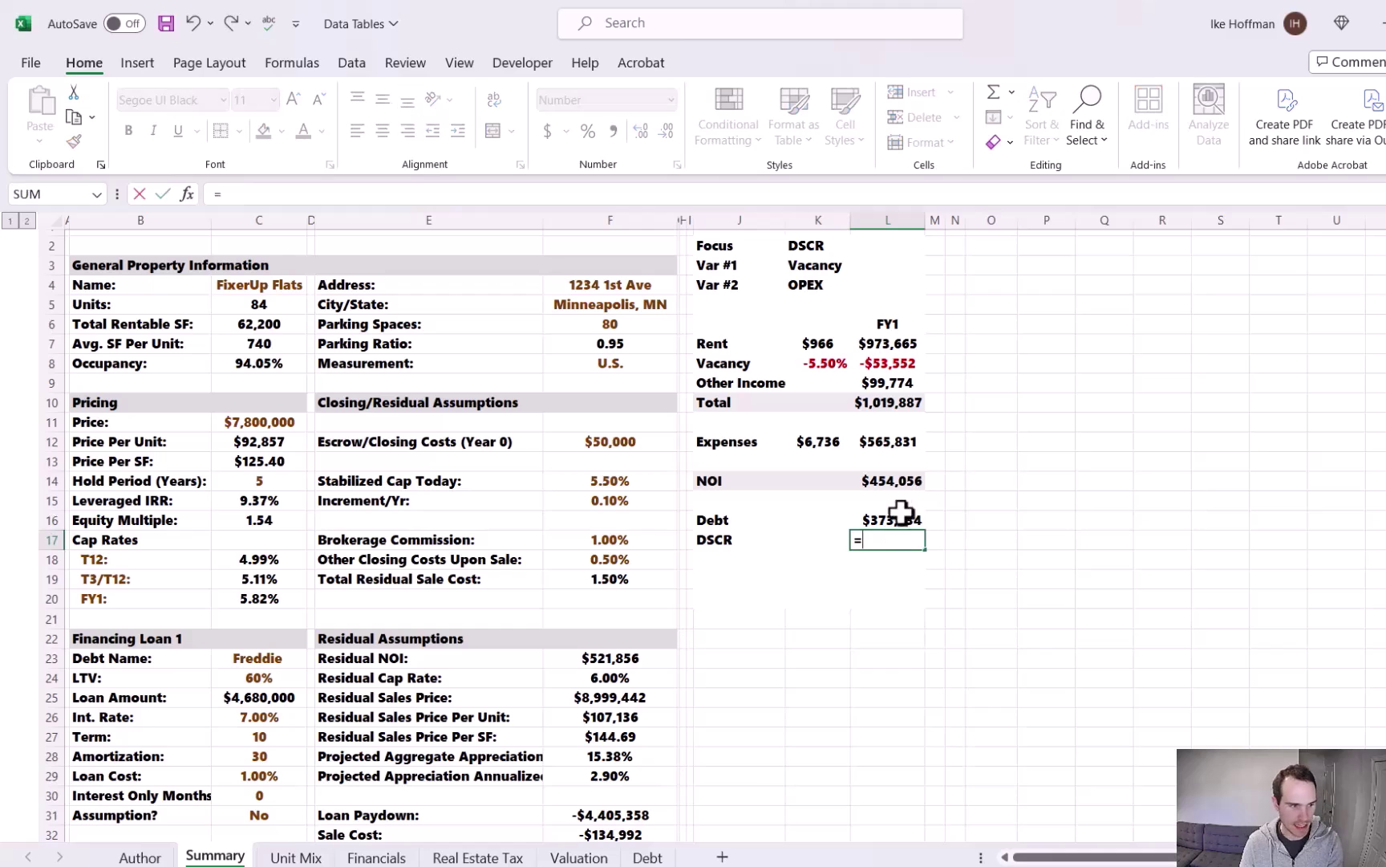
click(886, 480)
text(/)
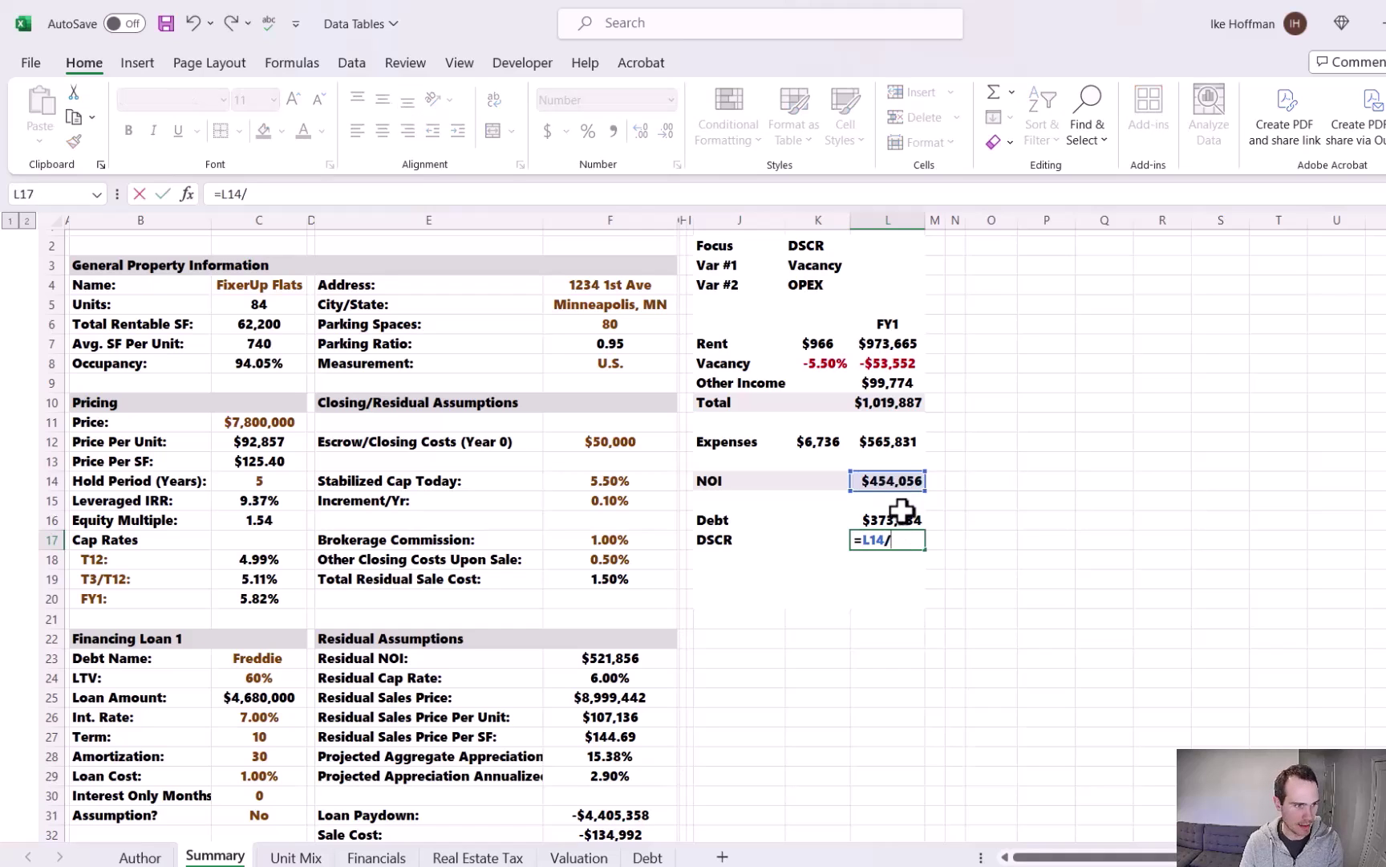
click(891, 518)
key(Return)
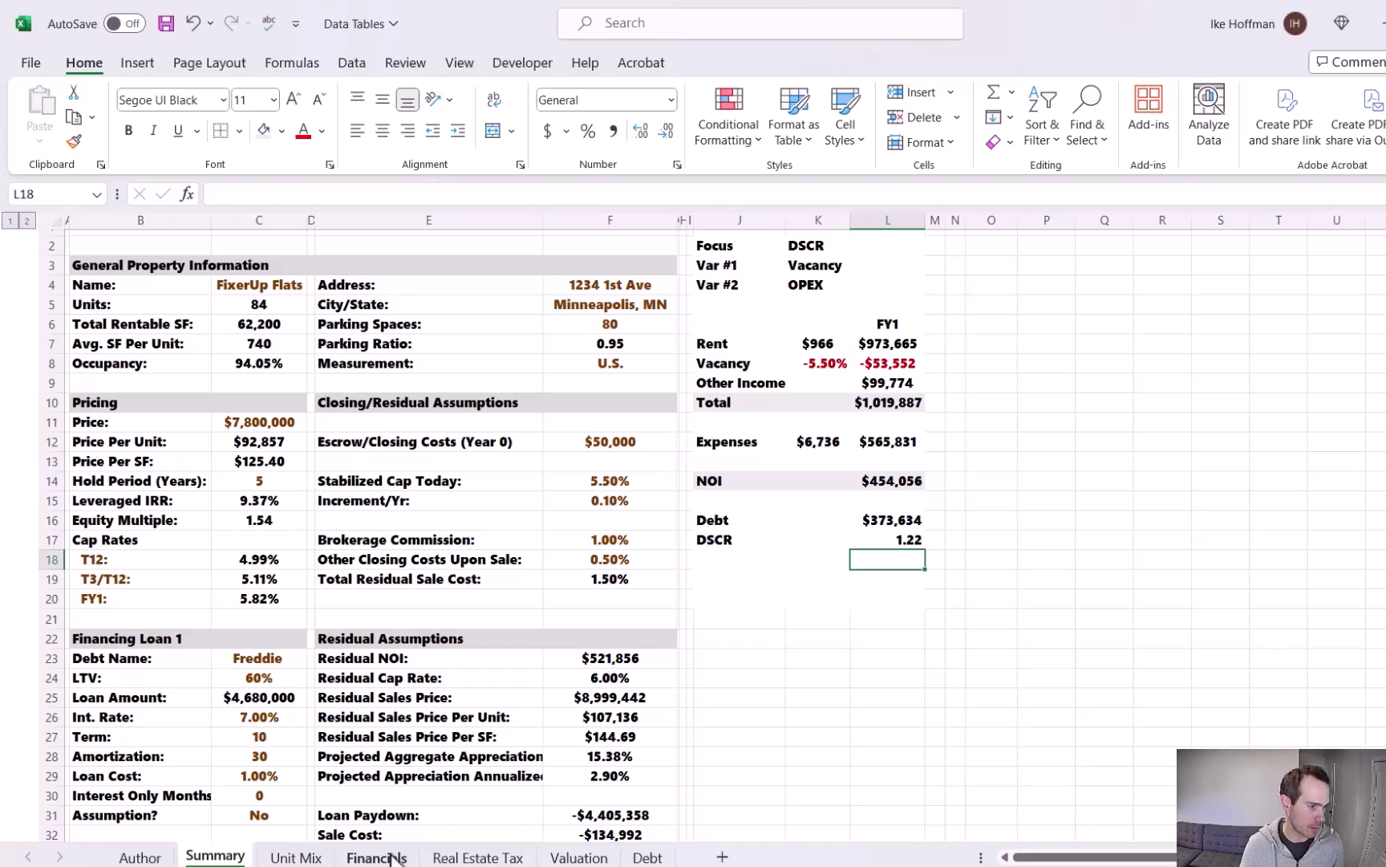
- Cross-check the summary against the FY1 NOI after reserves on the Financials sheet and the figures on the Valuation sheet
click(390, 856)
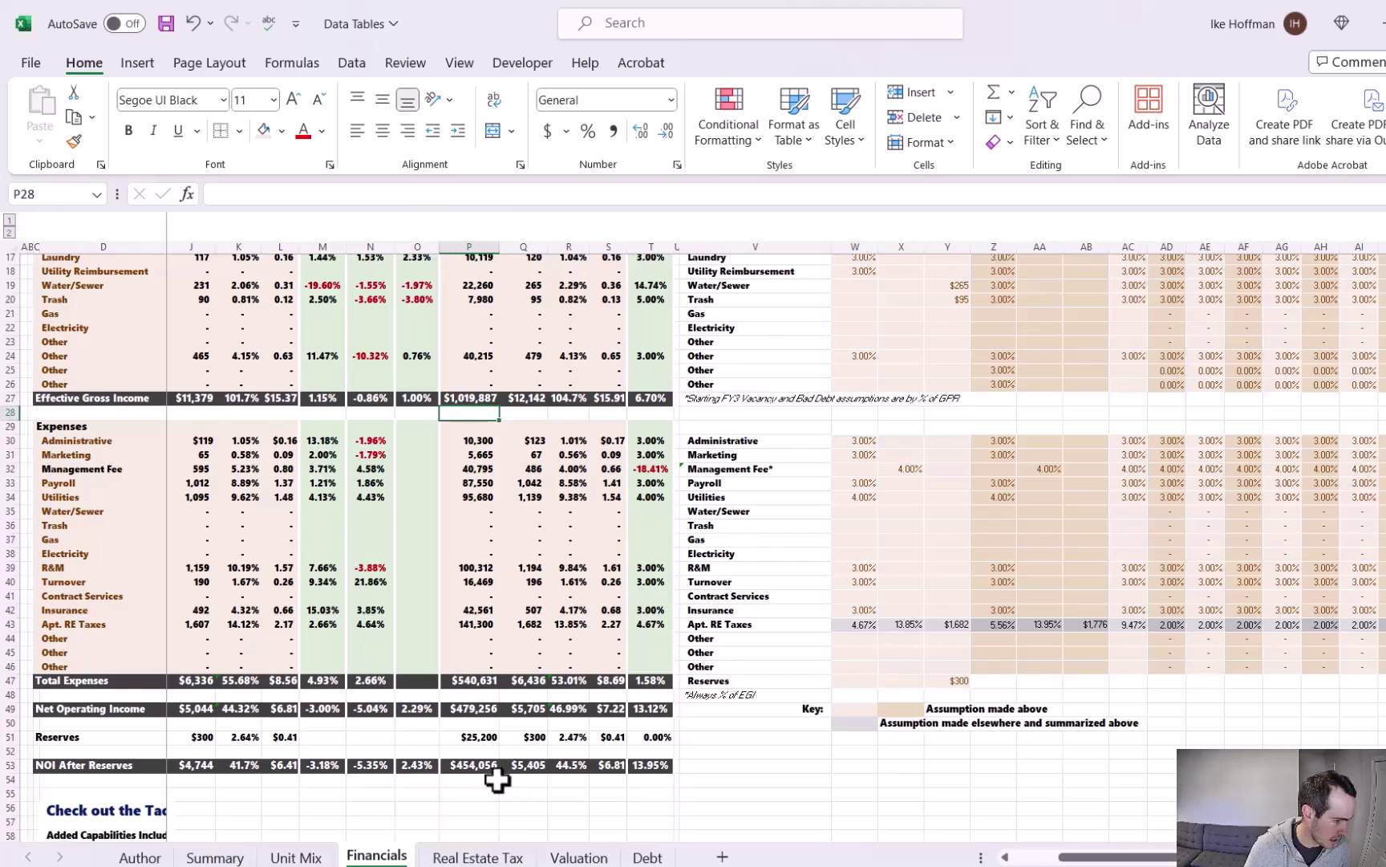
scroll(495, 777, down, 2)
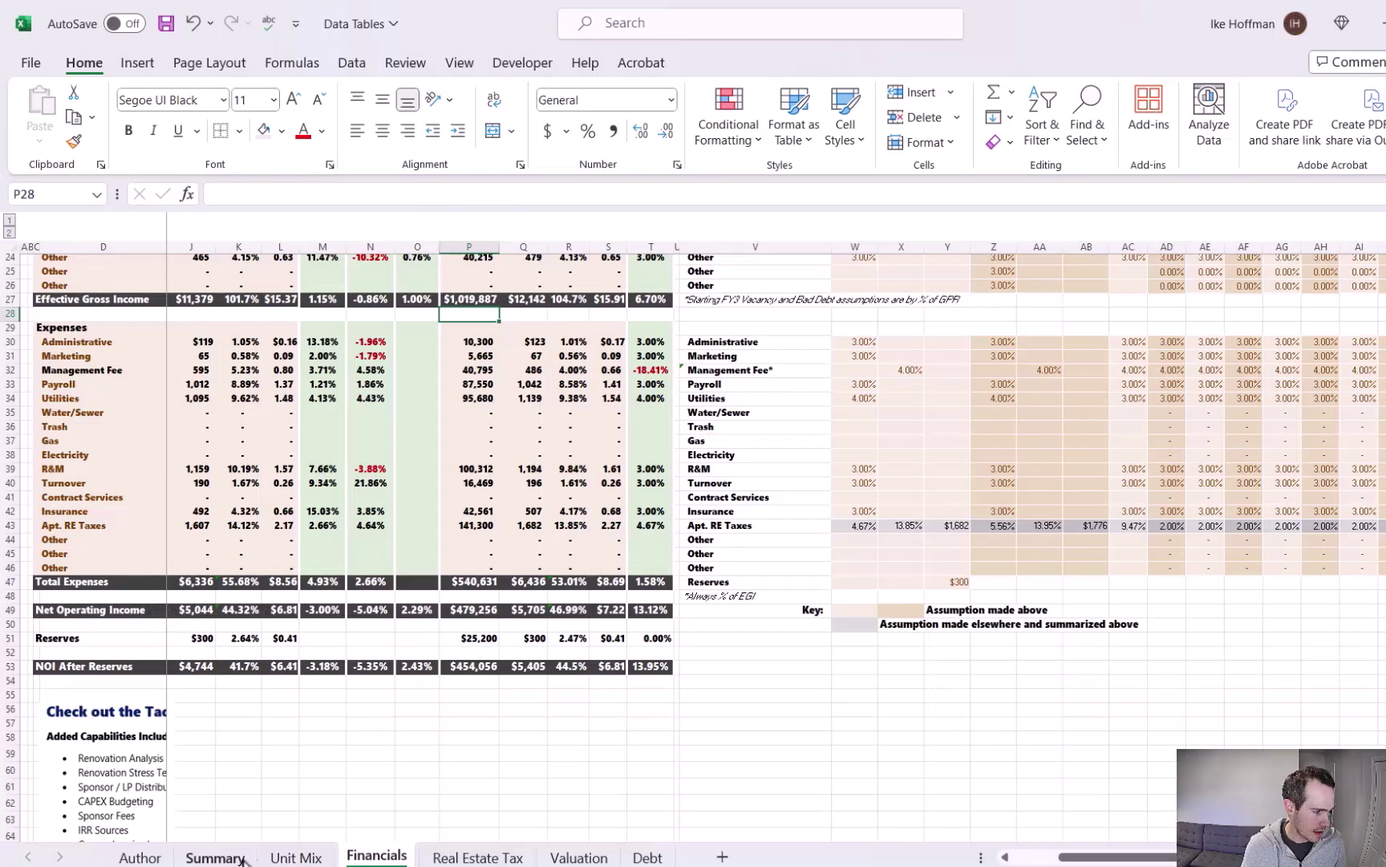
click(215, 855)
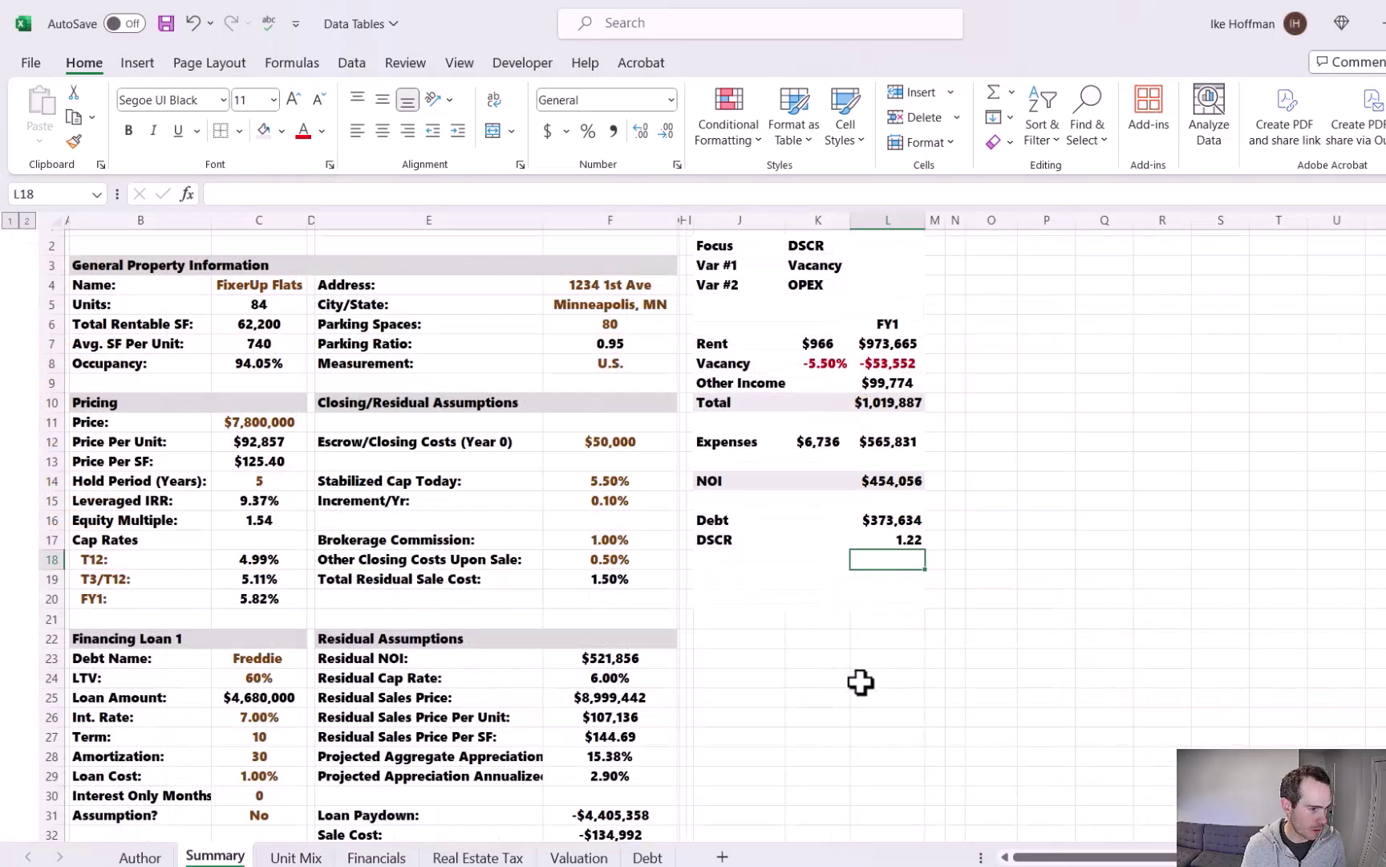
click(594, 856)
scroll(1156, 666, down, 1)
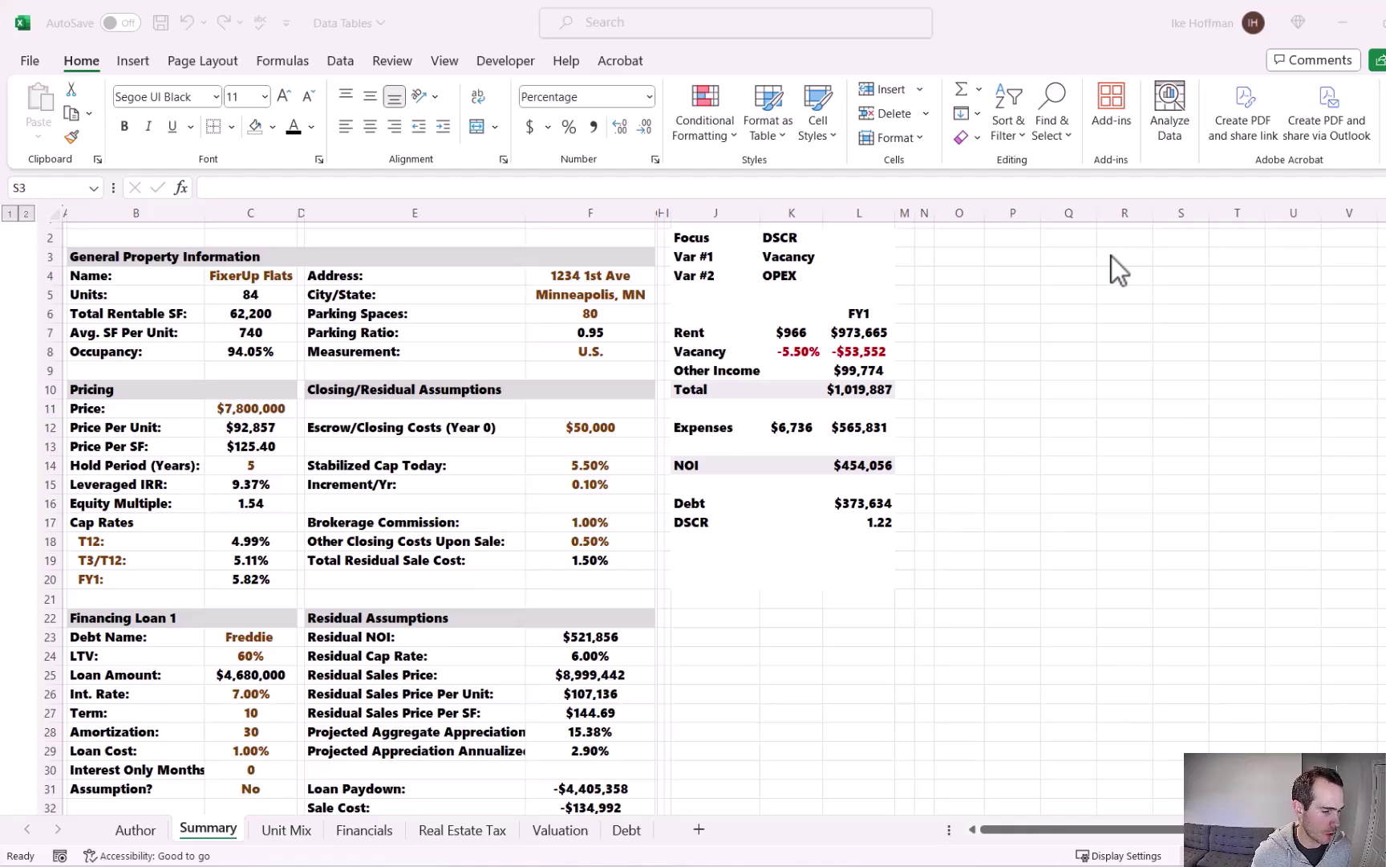
- Enter the base vacancy rate in S3 with =SUM(Financials!$X$10:$X$12), totalling the FY1 concession, vacancy and bad debt assumptions
click(1172, 255)
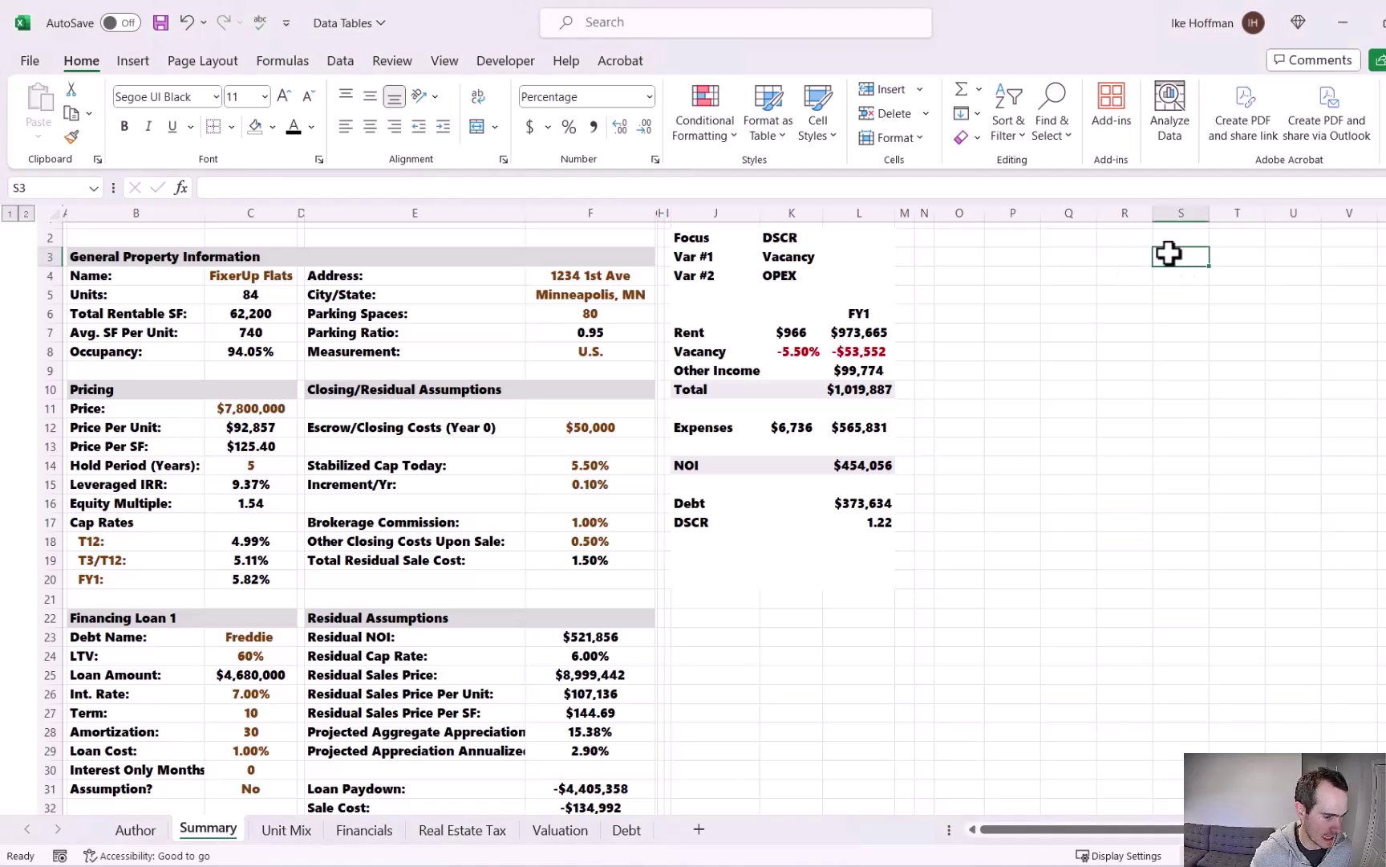
text(=)
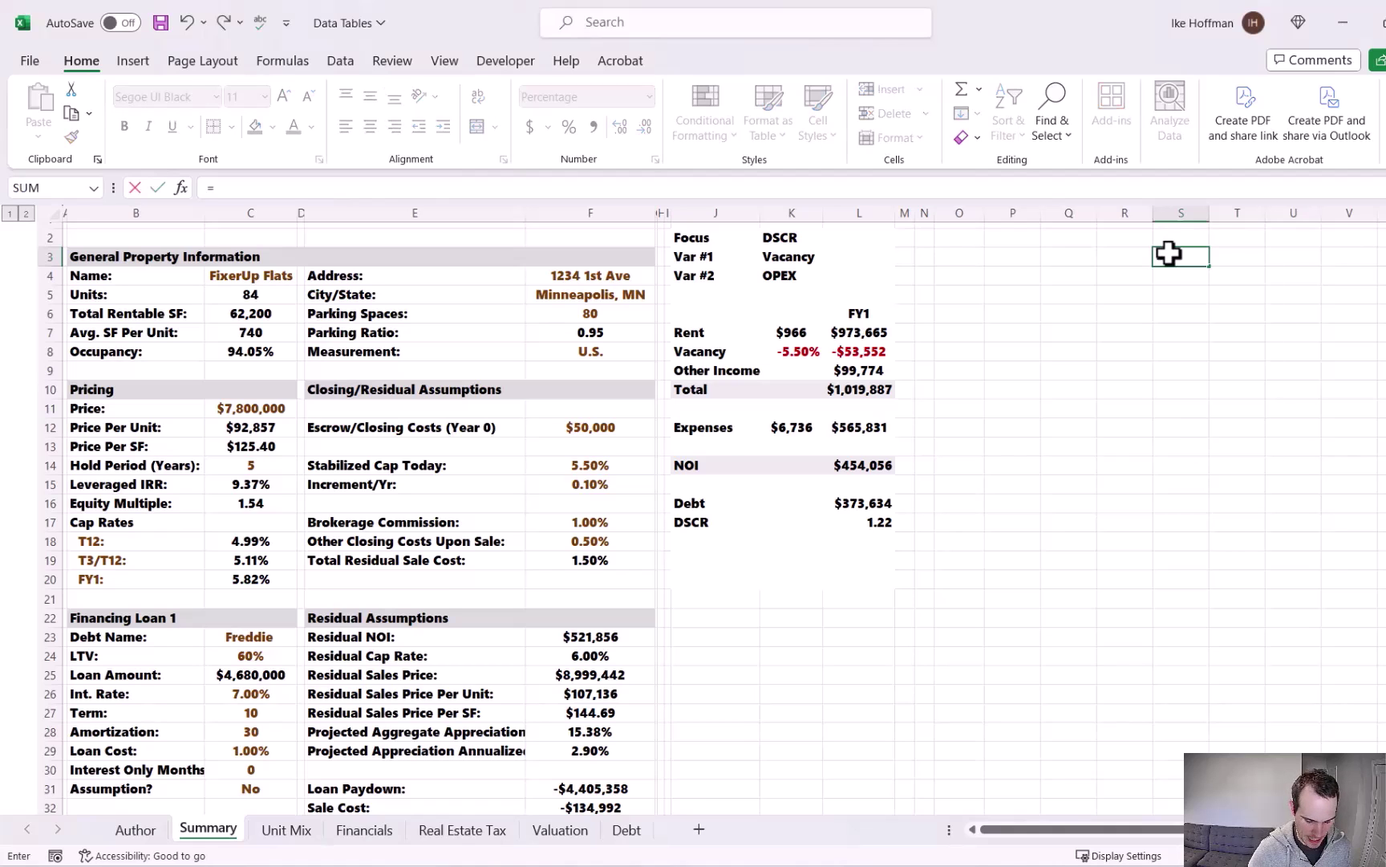
text(sum()
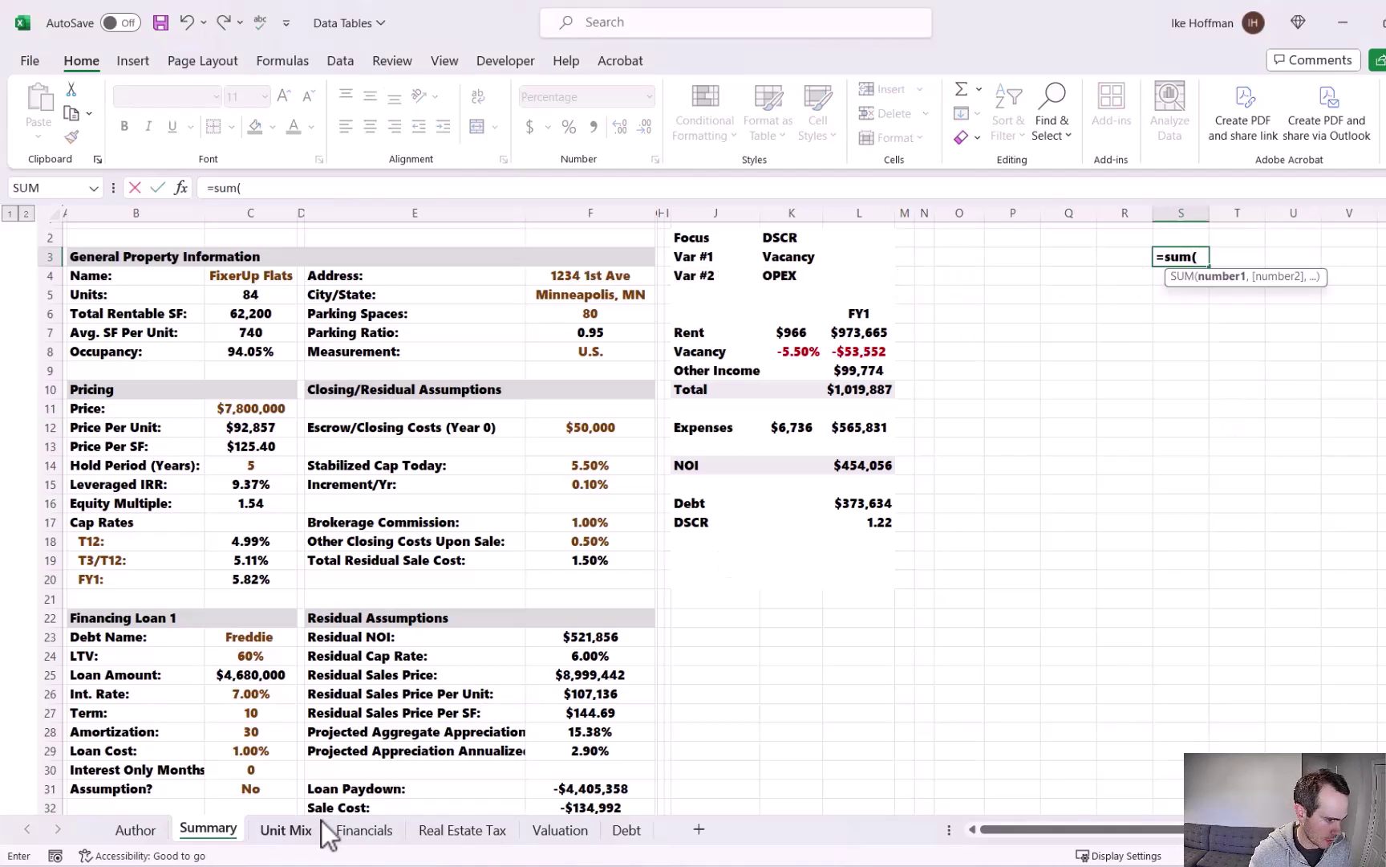
click(350, 831)
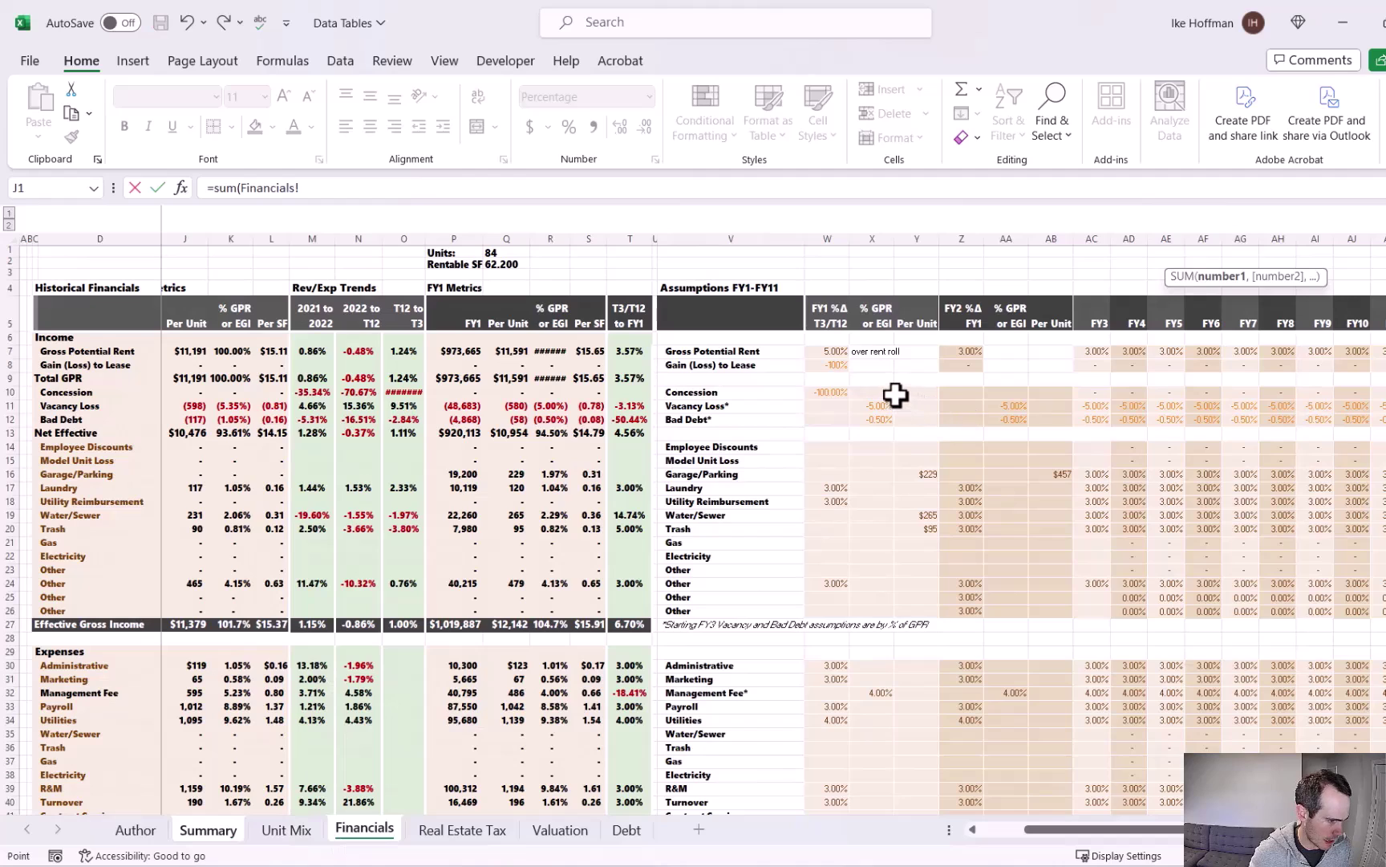
drag(895, 394, 875, 418)
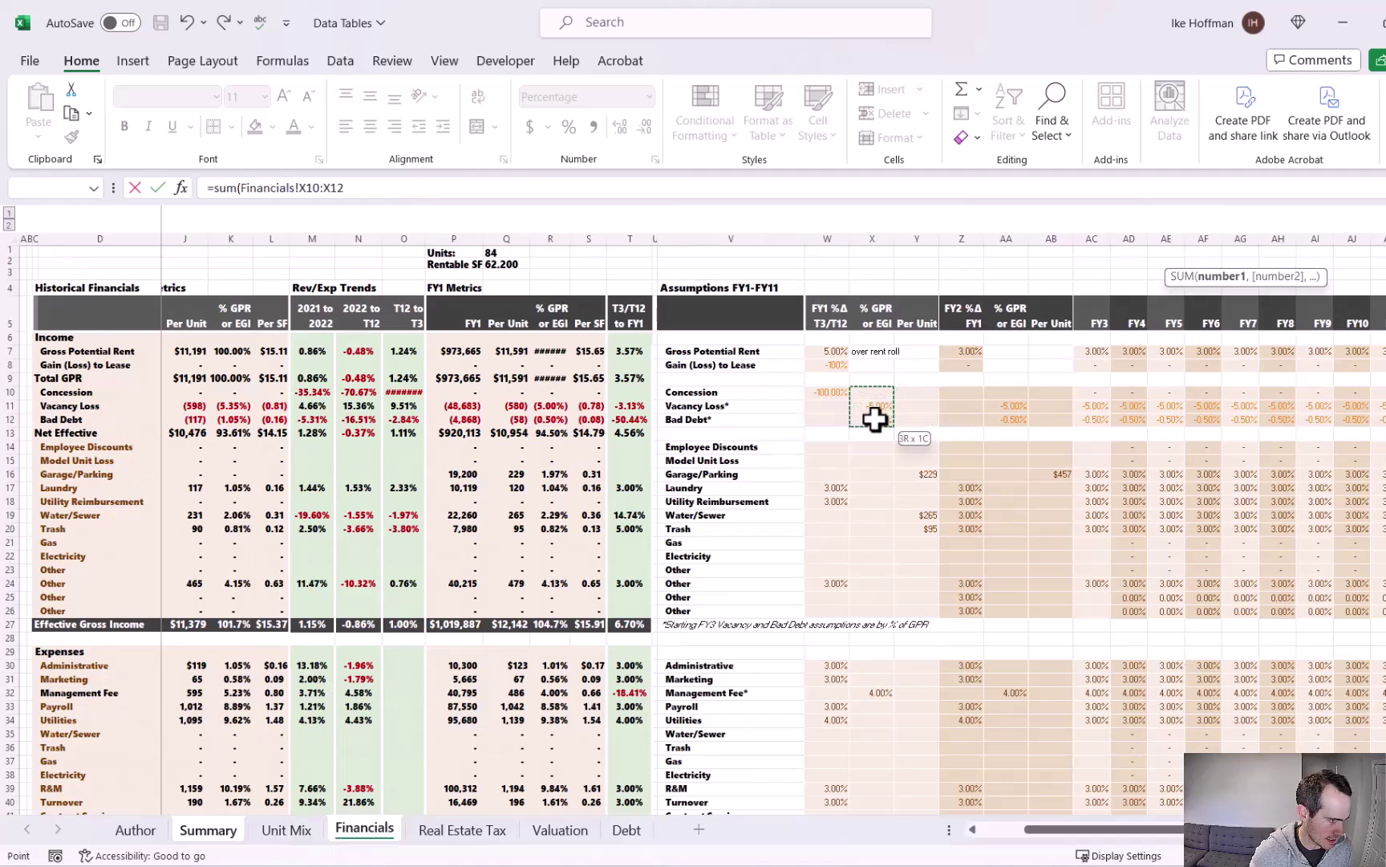
key(F4)
text())
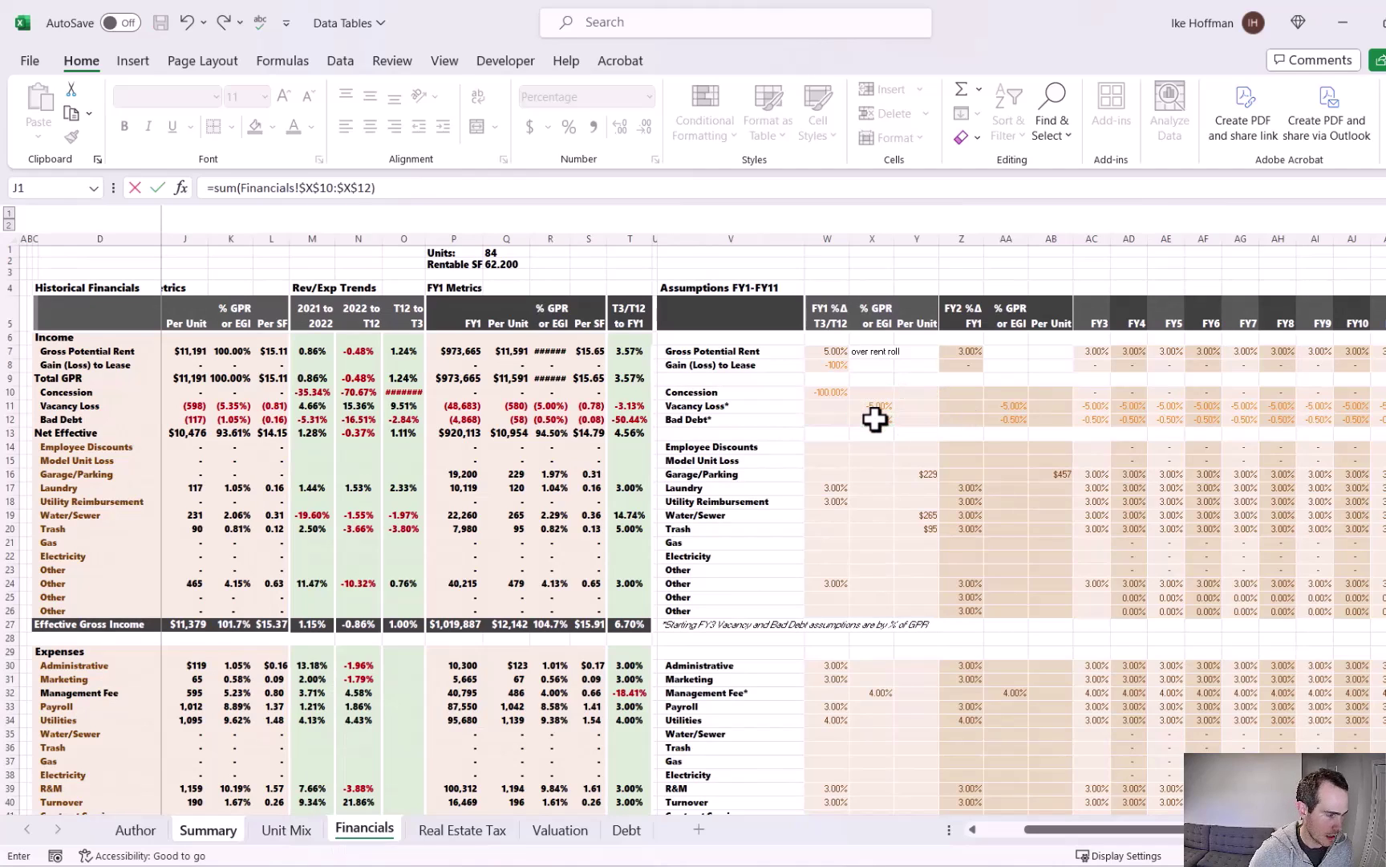
key(Return)
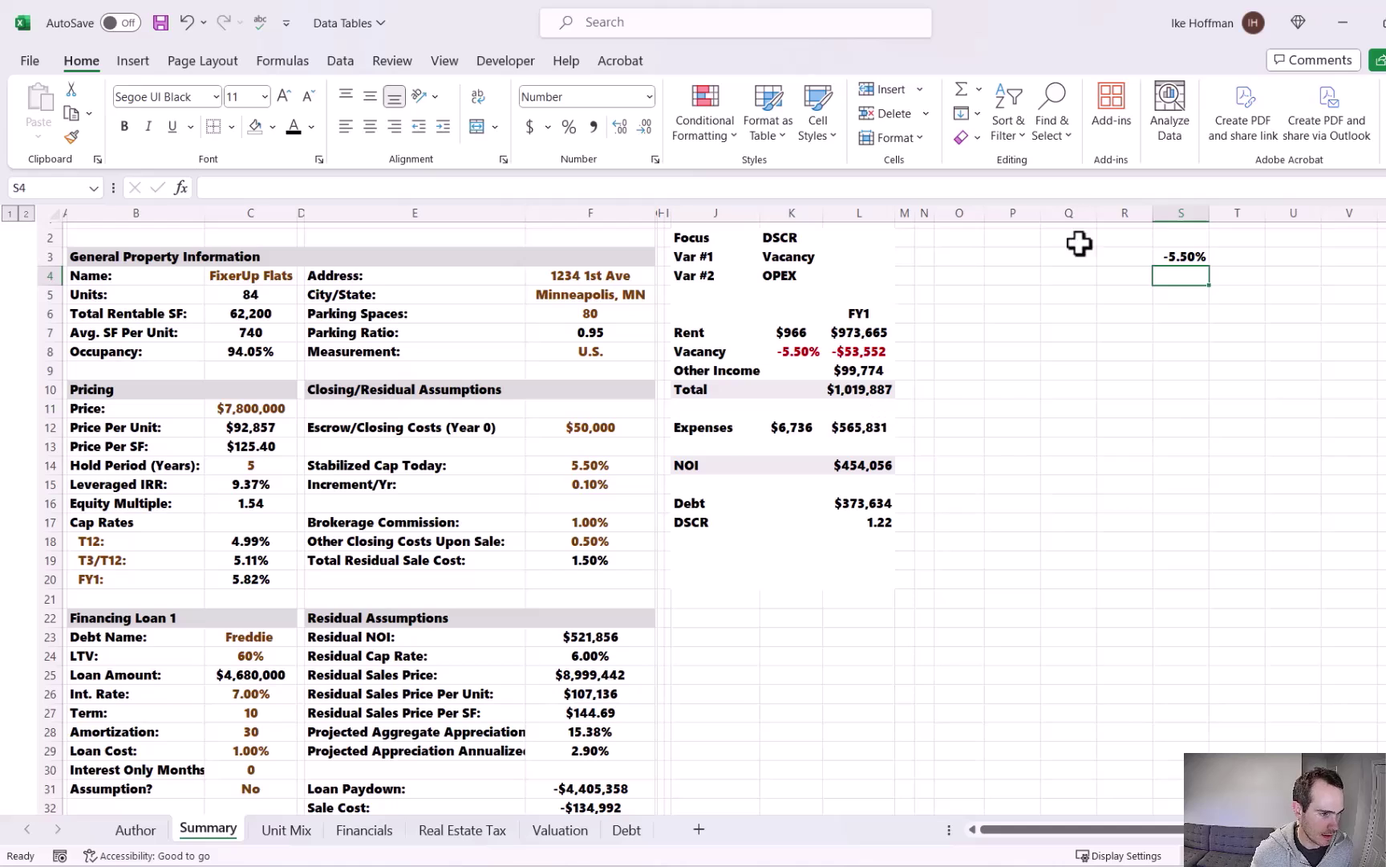
- Build the lower vacancy rates with =S3+0.5% in T3 and fill the formula across to V3
click(1223, 257)
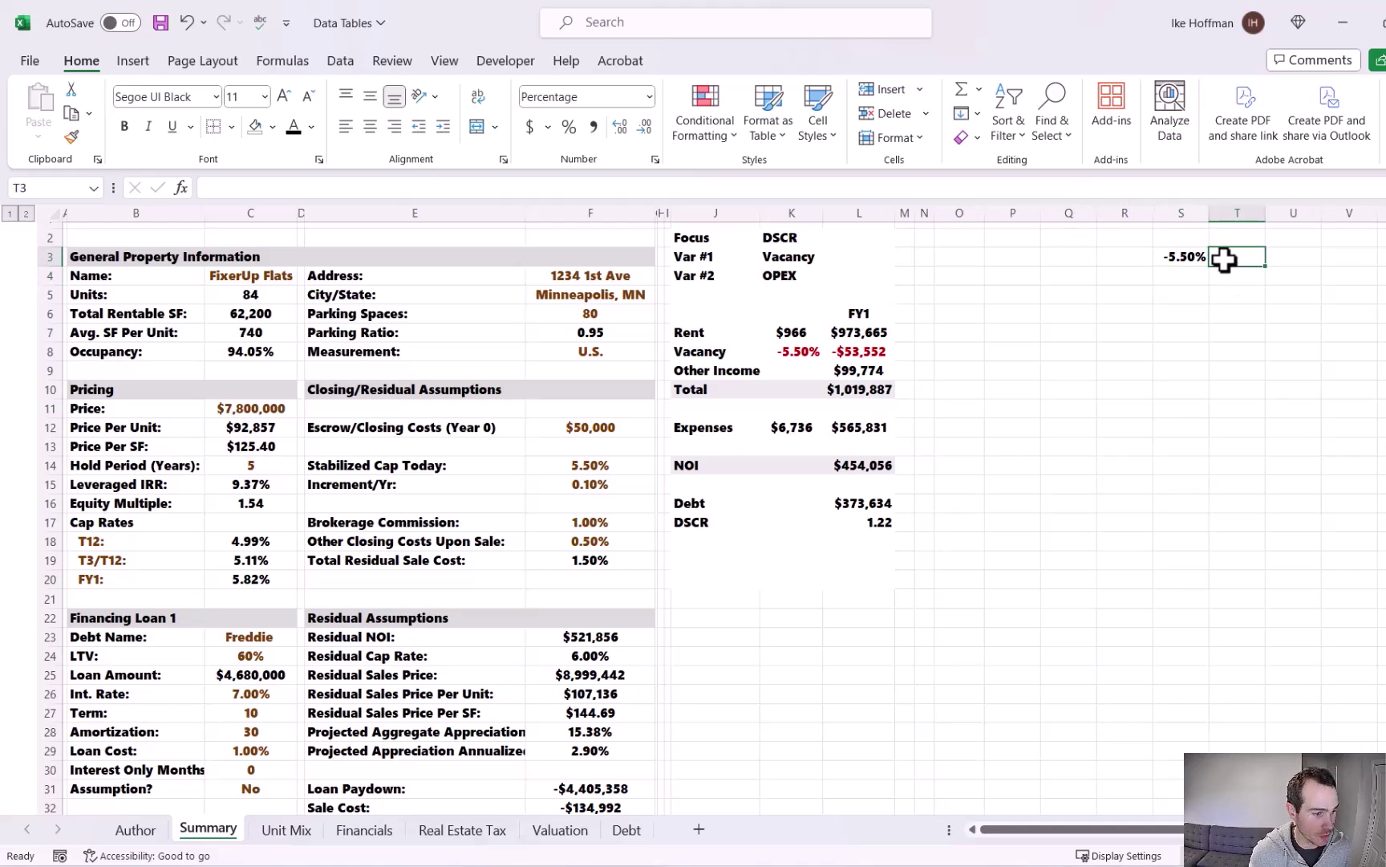
text(=S3+0.5)
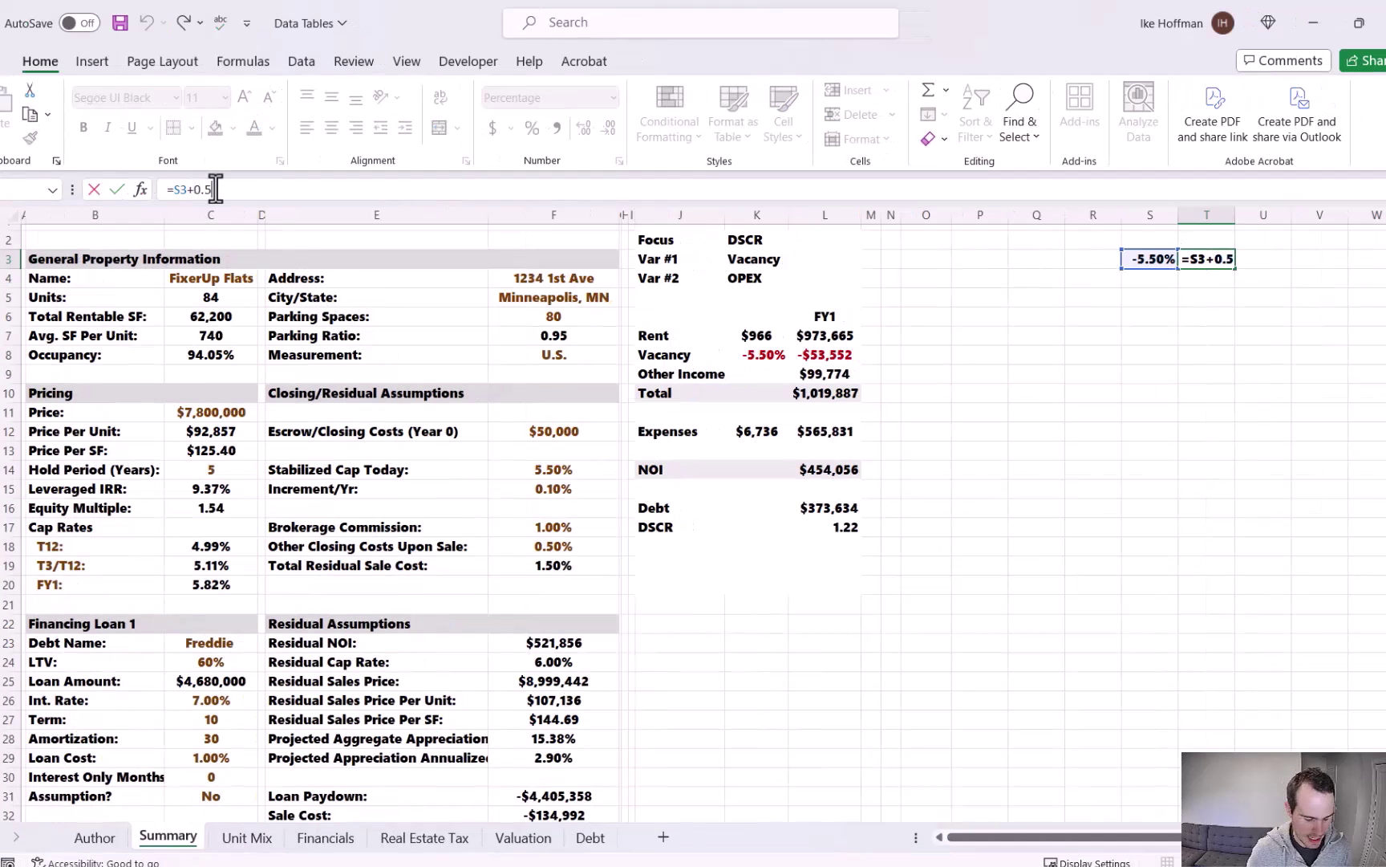
text(%)
key(Return)
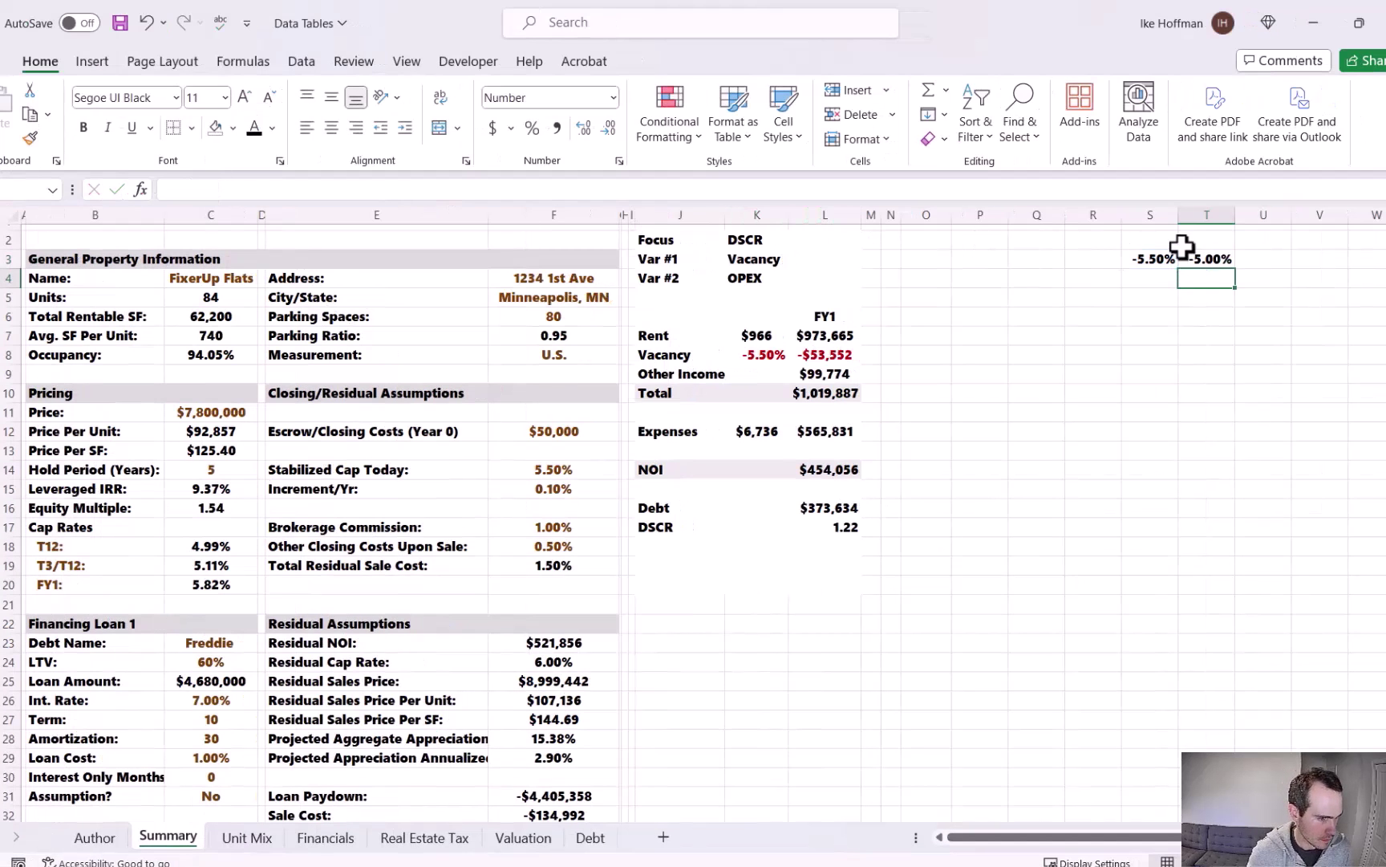
click(1220, 259)
drag(1234, 265, 1328, 265)
- Build the higher vacancy rates by offsetting S3 by -0.5% in R3 and fill the formula back to P3
click(1087, 257)
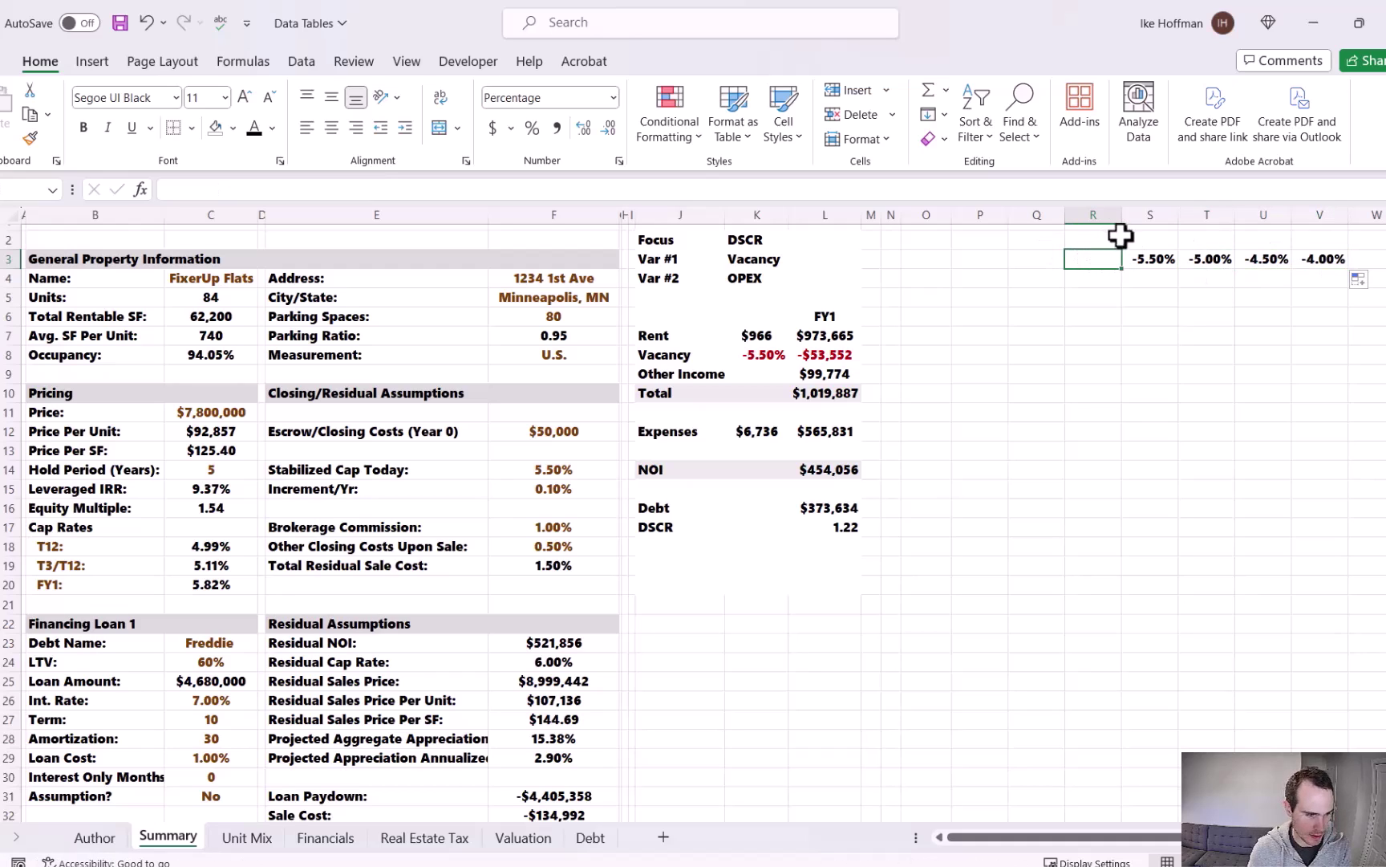
text(=)
click(1144, 258)
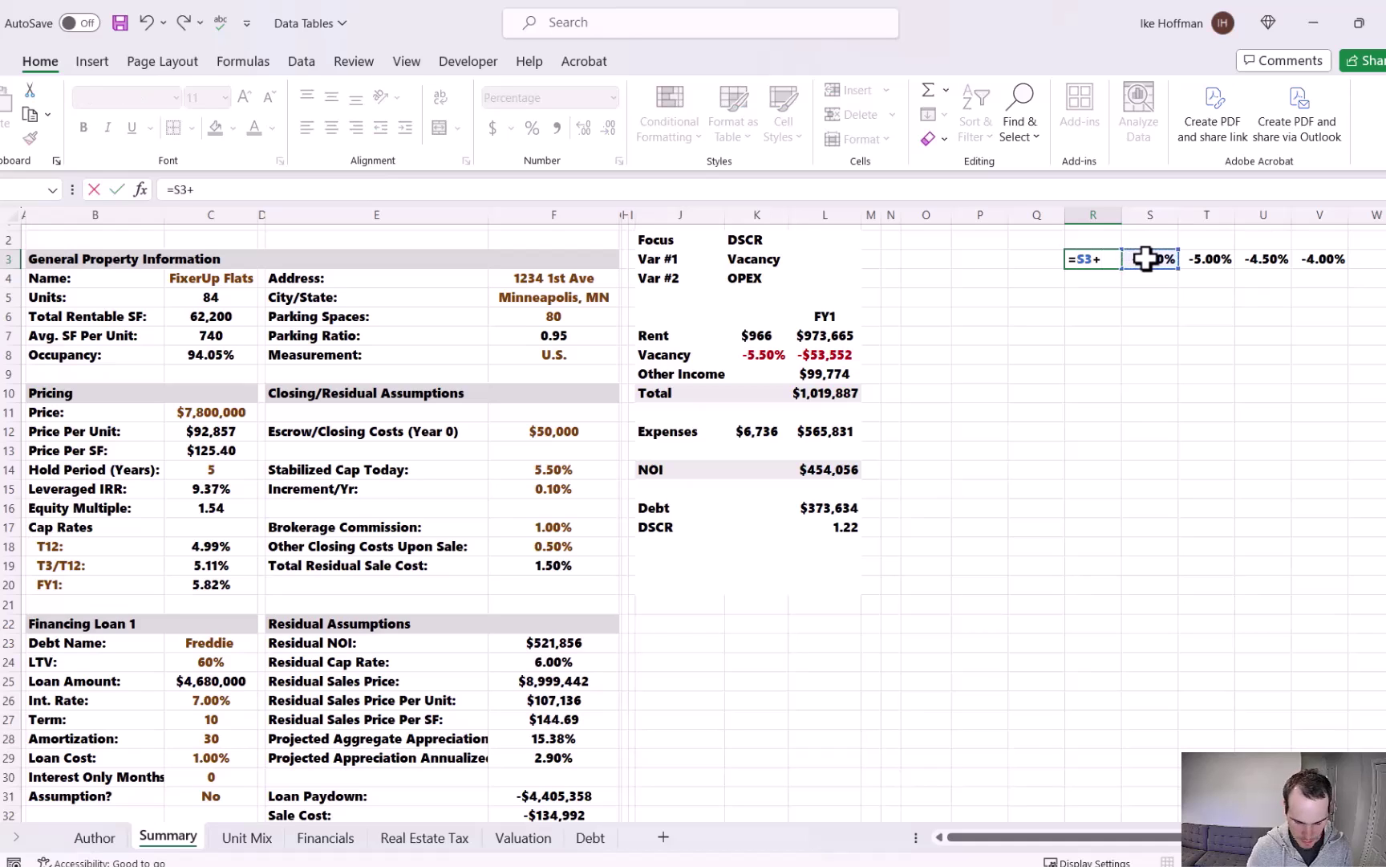
key(Return)
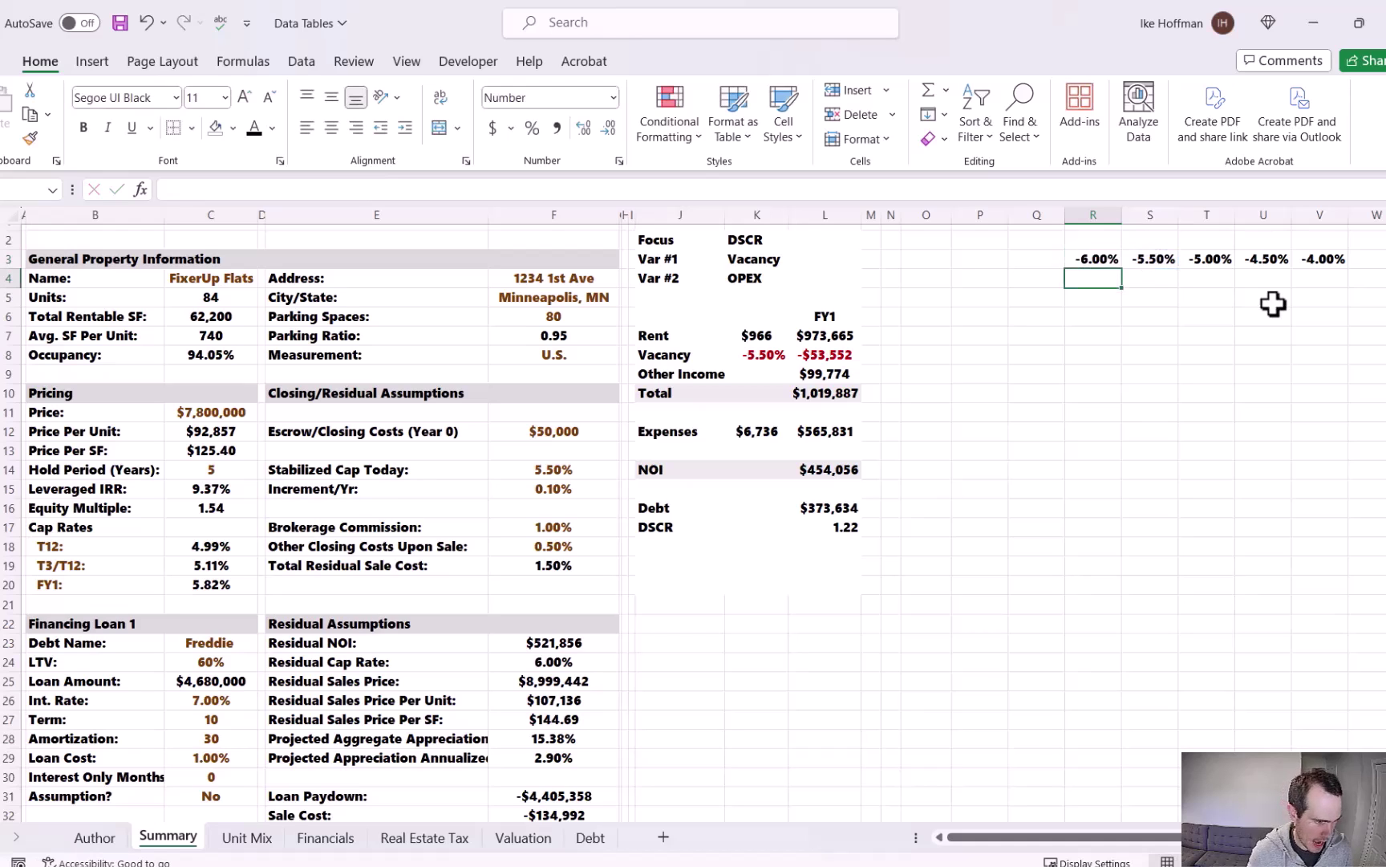
click(1103, 267)
drag(1120, 267, 981, 292)
click(981, 295)
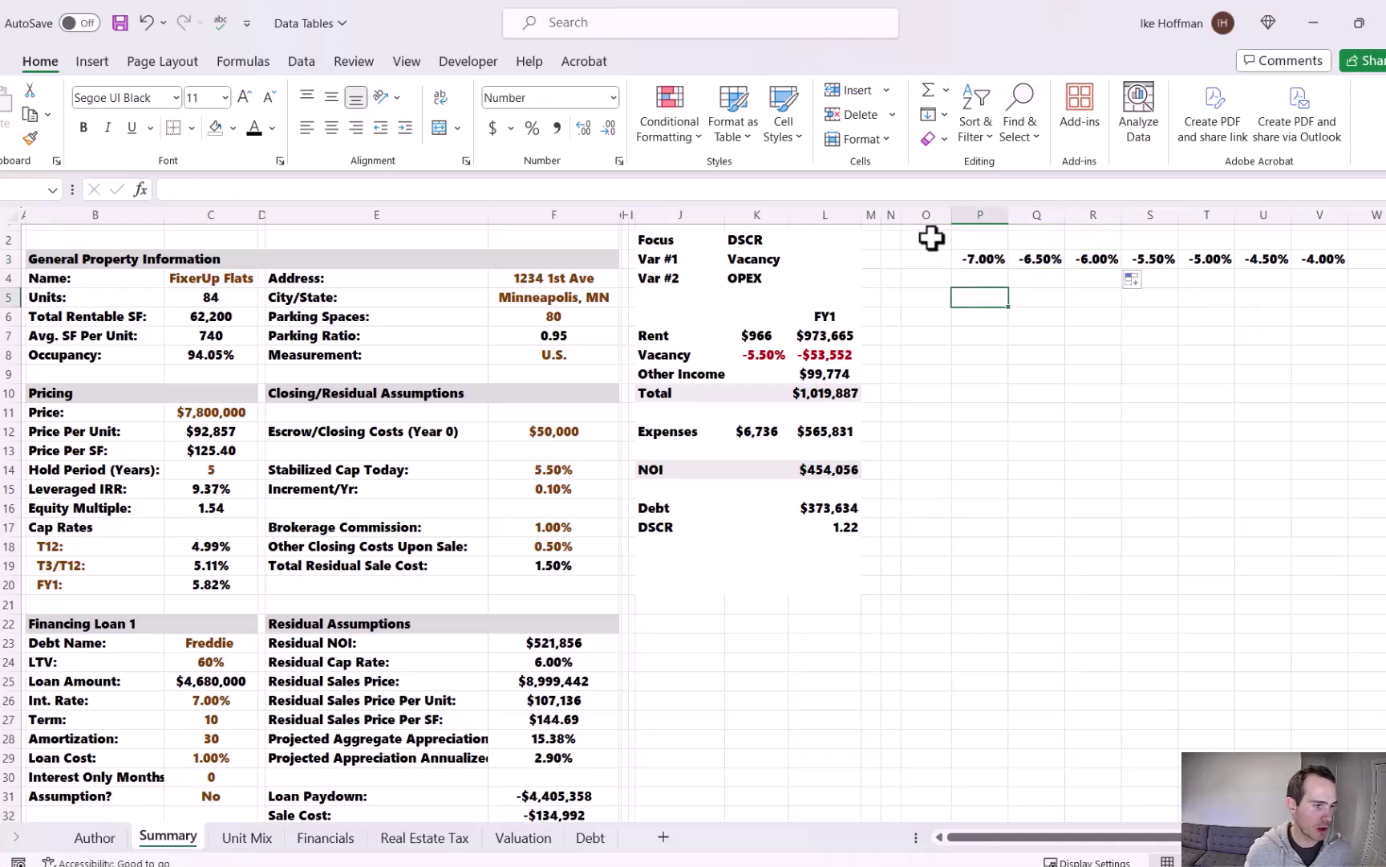
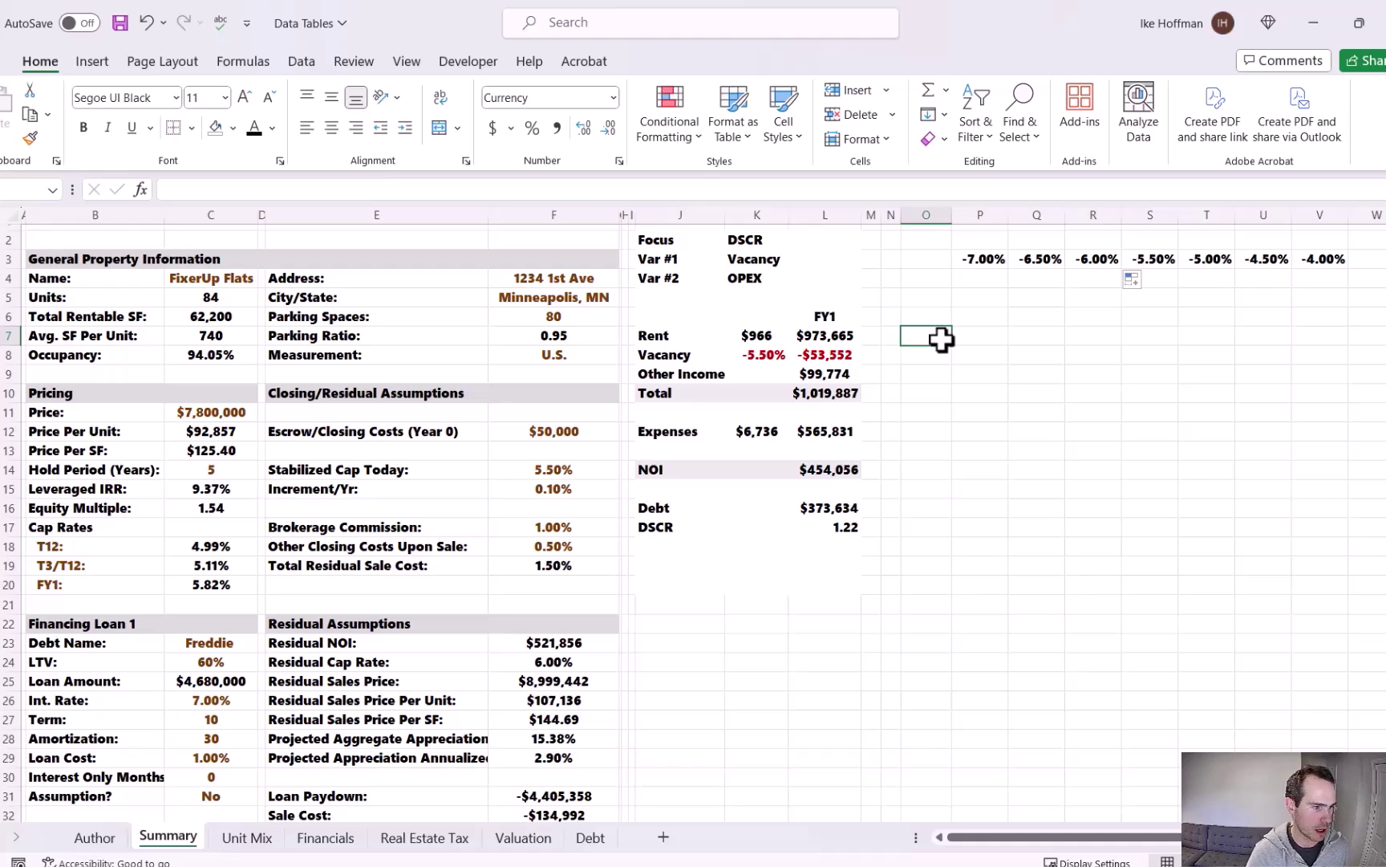
- Enter the base OPEX per unit in O7 by adding the FY1 total expenses and reserves per unit from the Financials sheet
text(=)
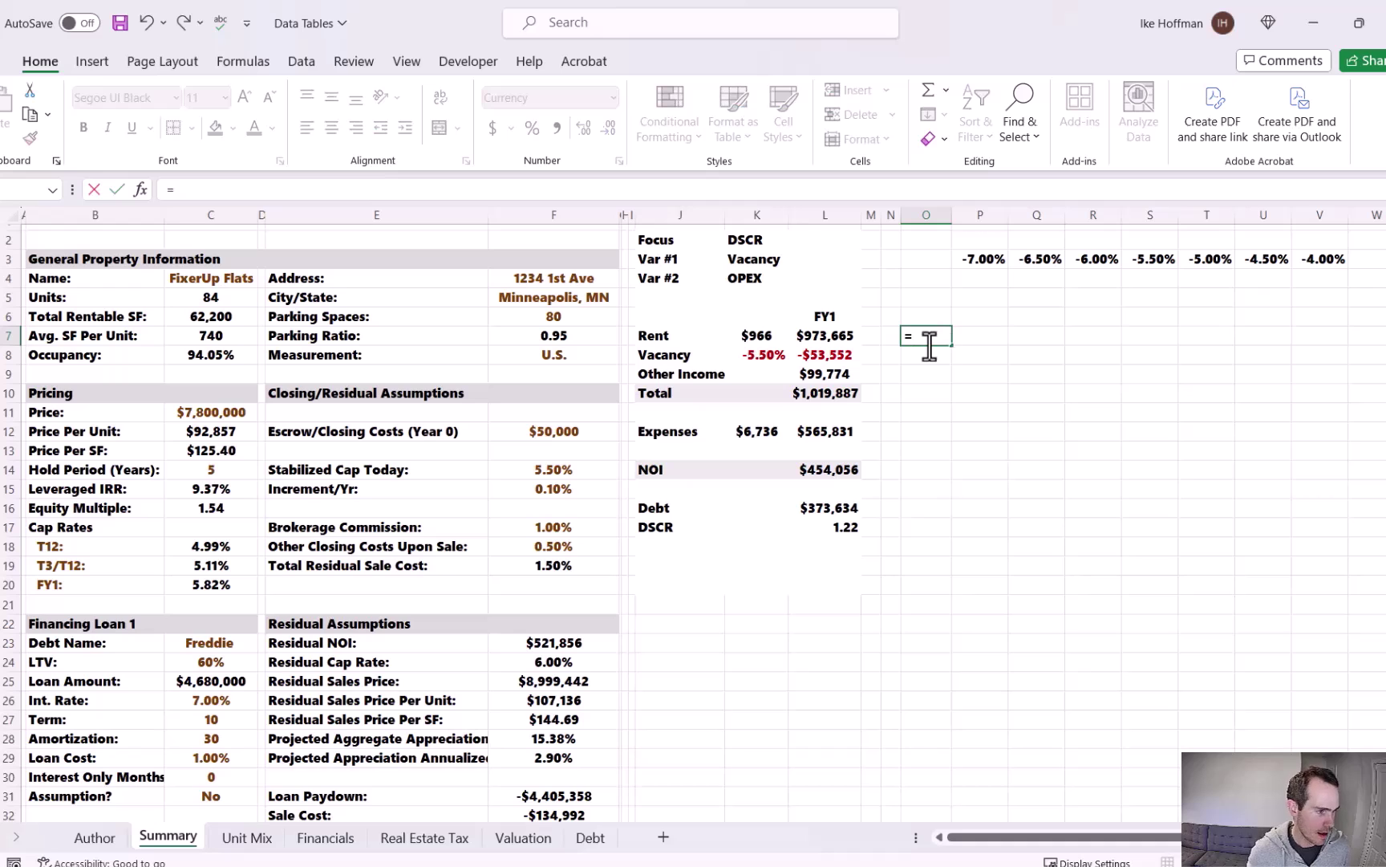
click(325, 837)
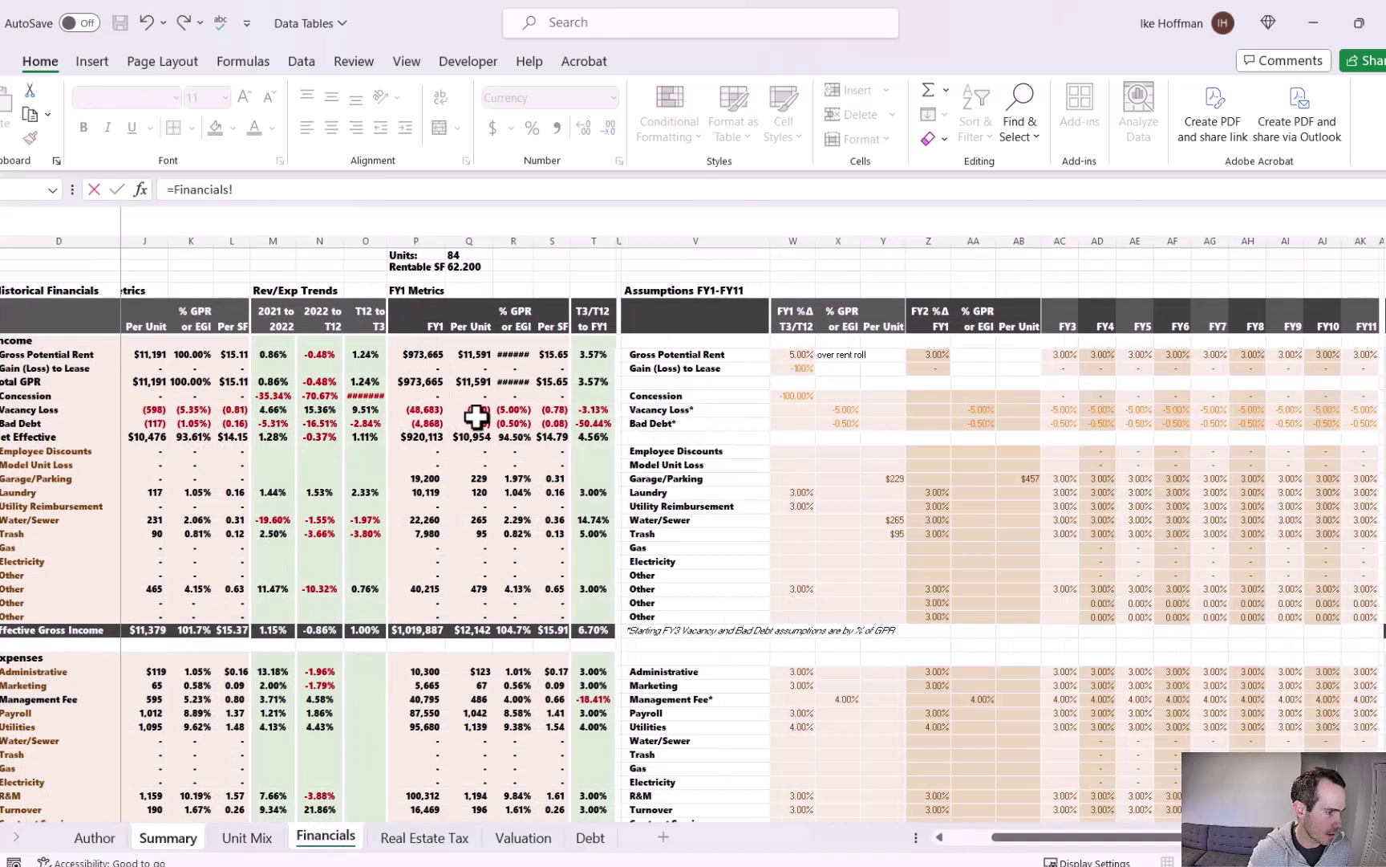
scroll(474, 414, down, 8)
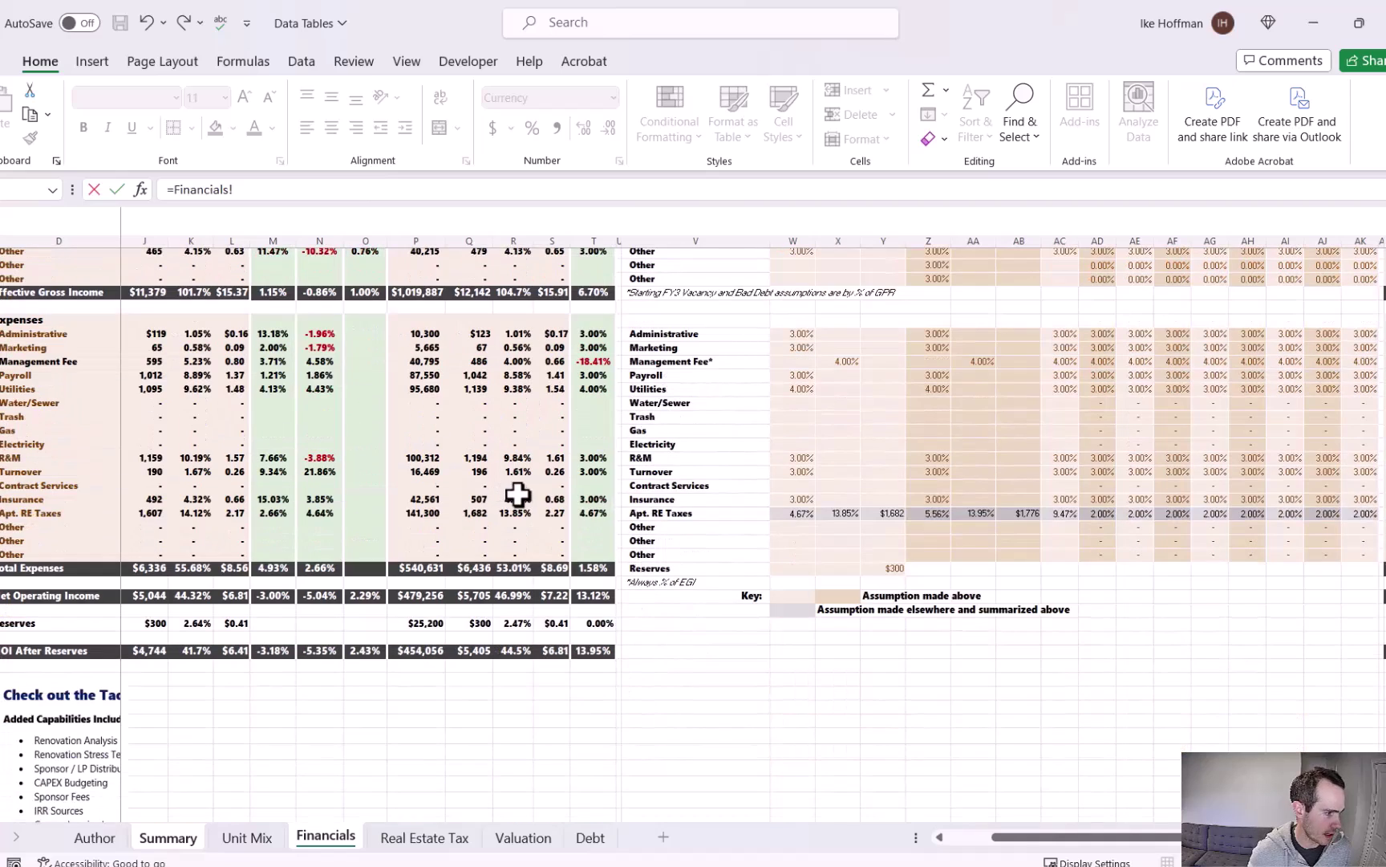
scroll(513, 496, down, 1)
click(481, 519)
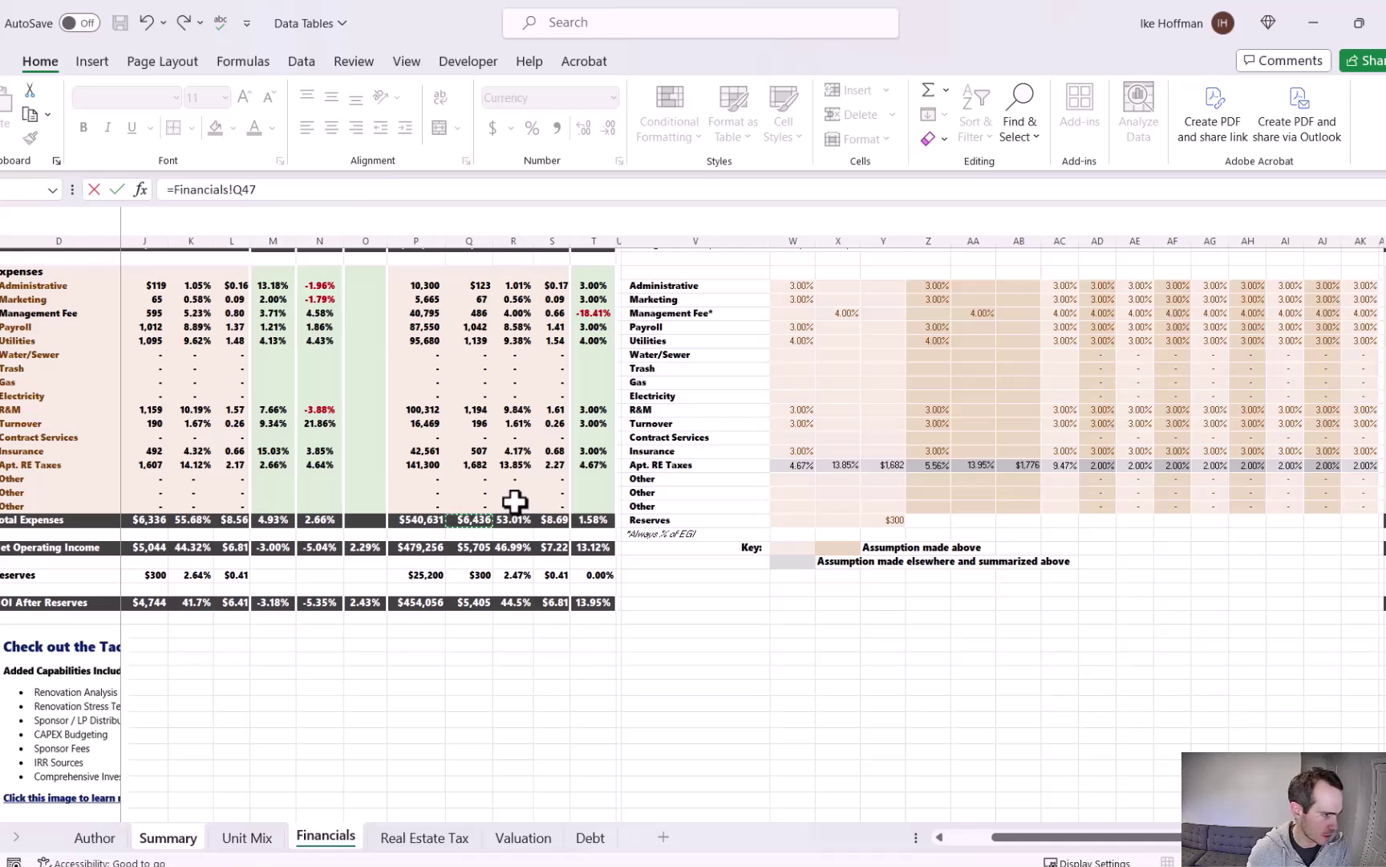
text(+)
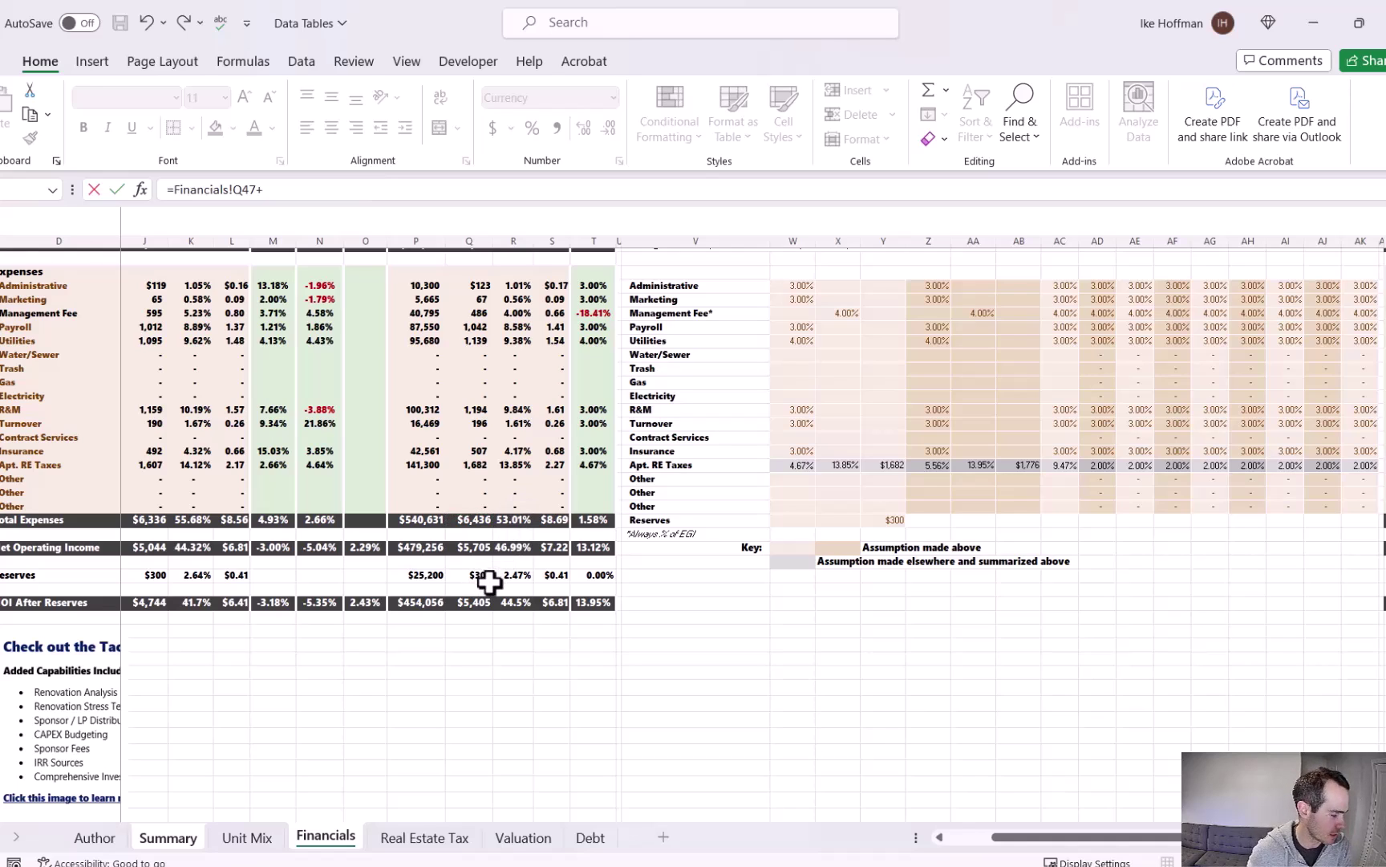
click(482, 576)
key(Return)
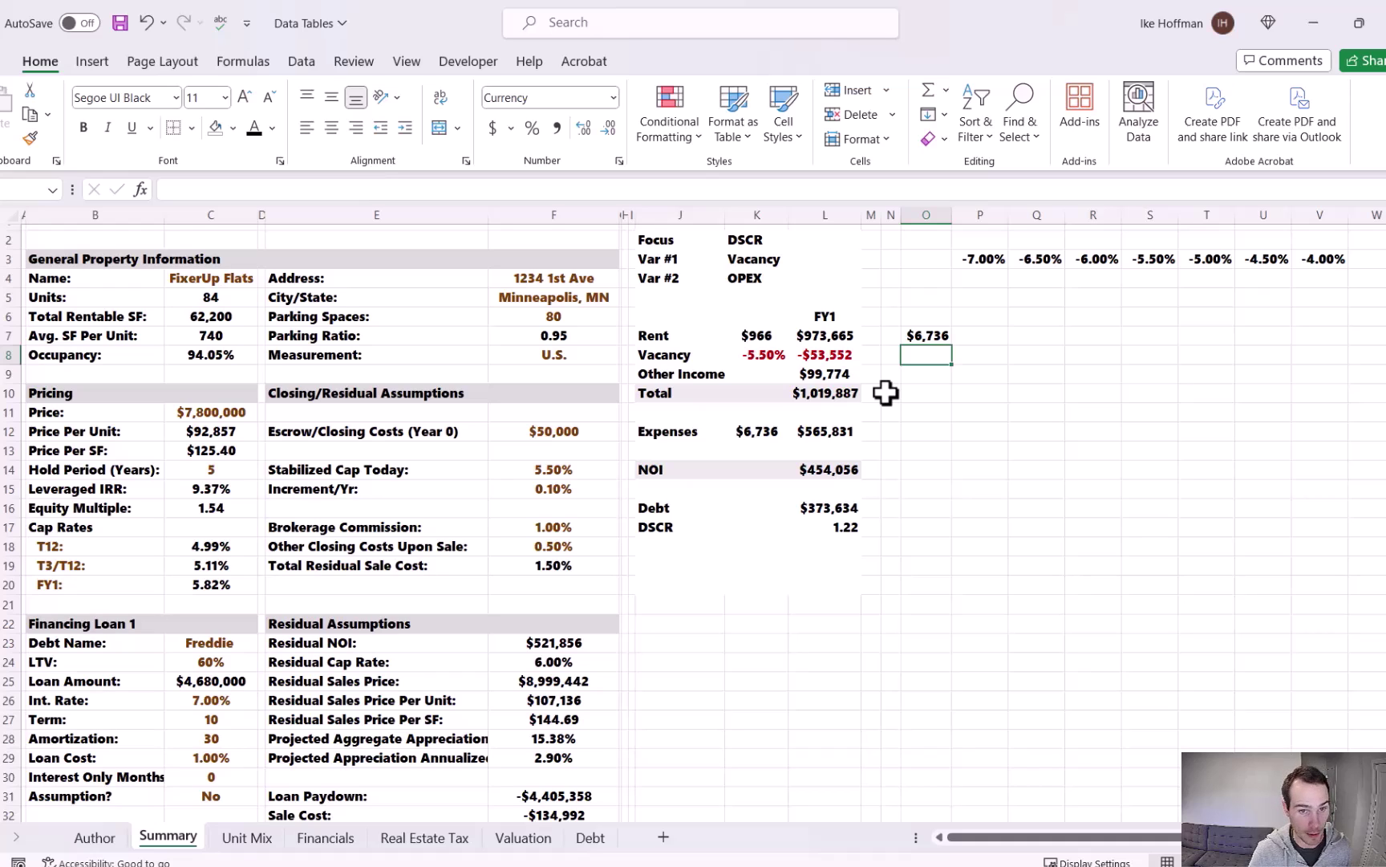
- Build the higher OPEX values with =O7*1.05 in O8 and fill the formula down to O10
text(=)
click(929, 335)
text(*1.05))
key(Return)
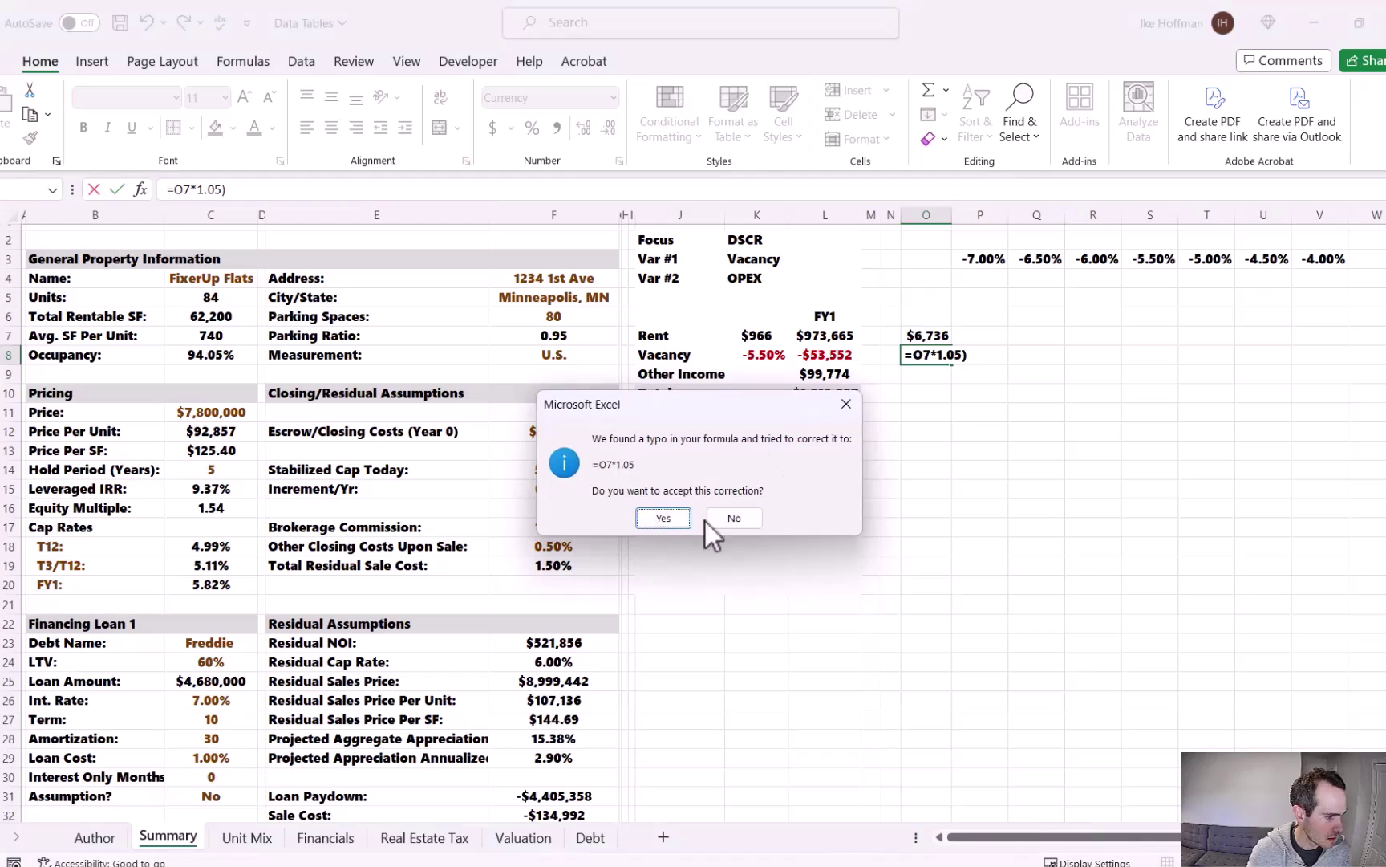
click(661, 523)
click(933, 356)
drag(952, 365, 949, 397)
- Build the lower OPEX values with =O7*0.95 in O6 and fill the formula up to O4
click(935, 317)
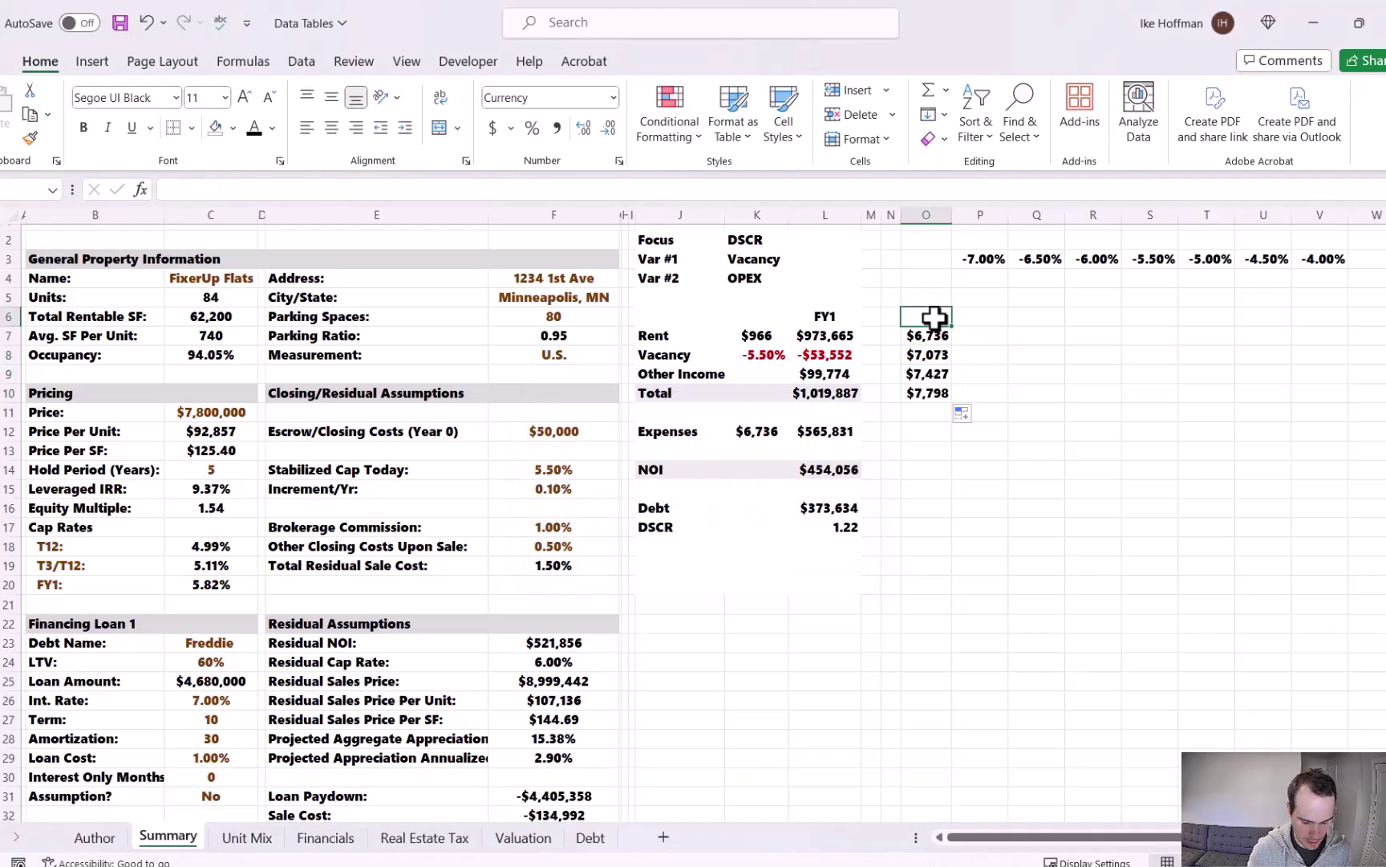
text(=)
click(935, 333)
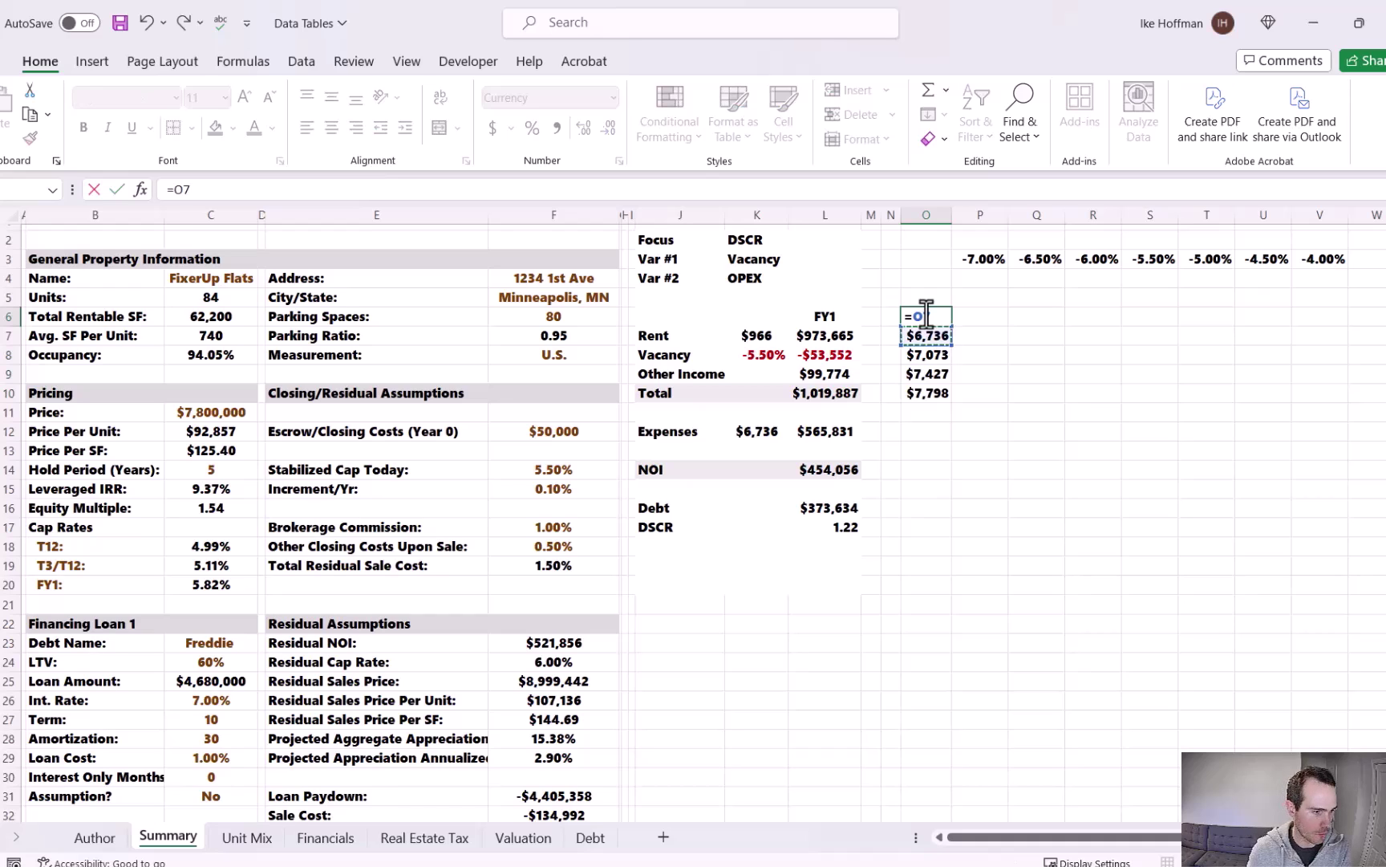
text(*.95)
key(Return)
click(928, 316)
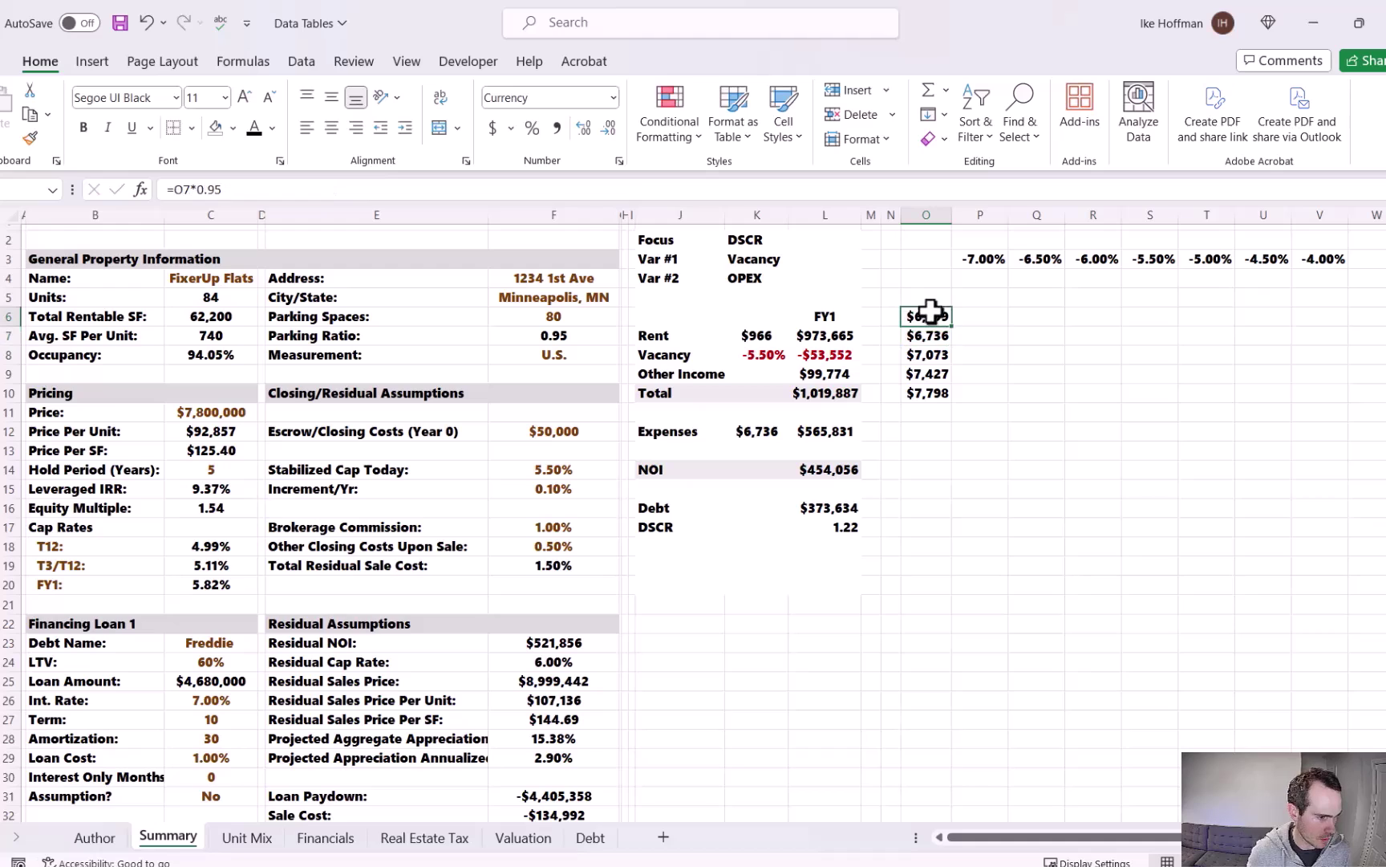
drag(955, 327, 948, 280)
click(984, 302)
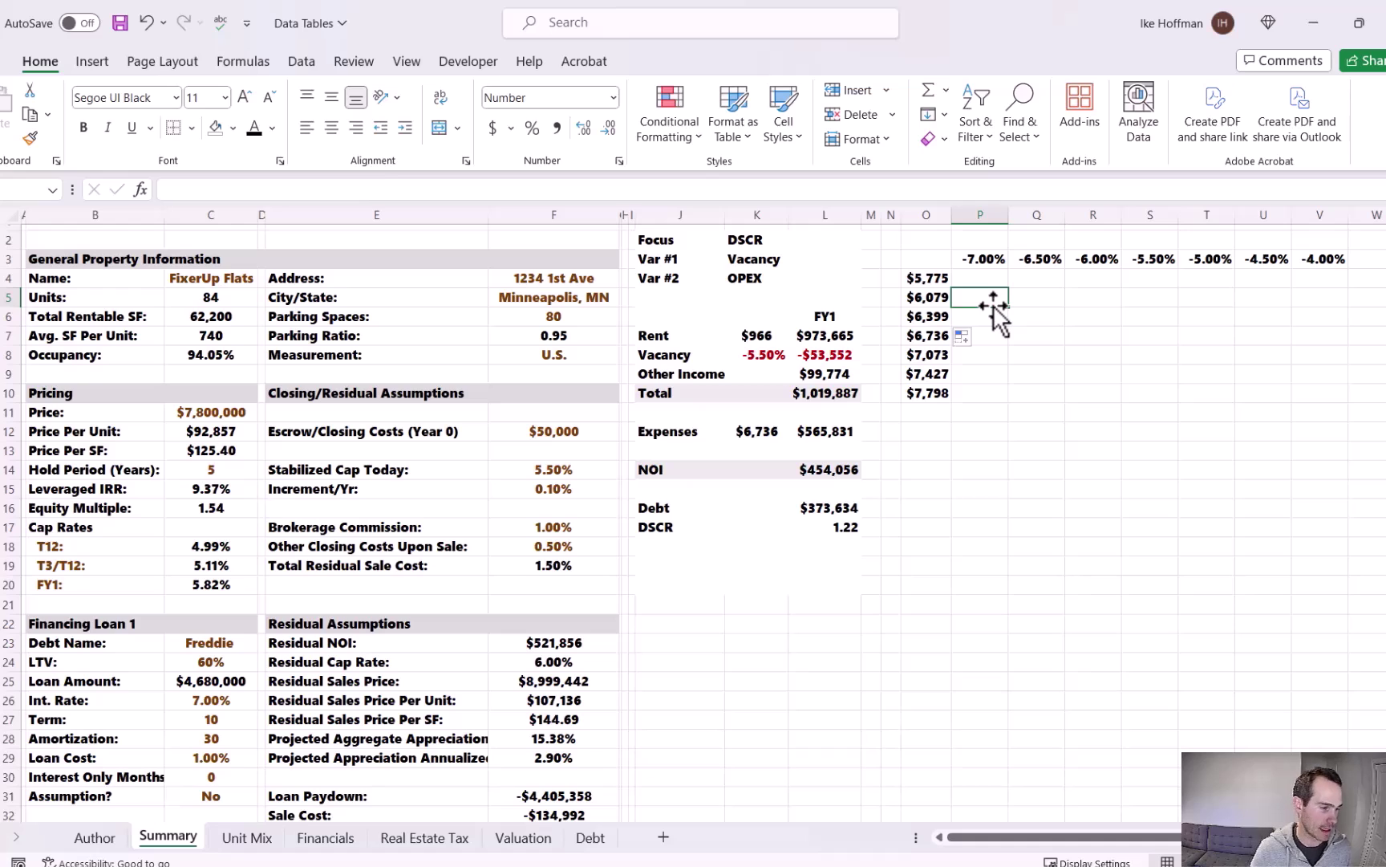
- Link the table's corner cell O3 to the DSCR result with =L17
click(939, 259)
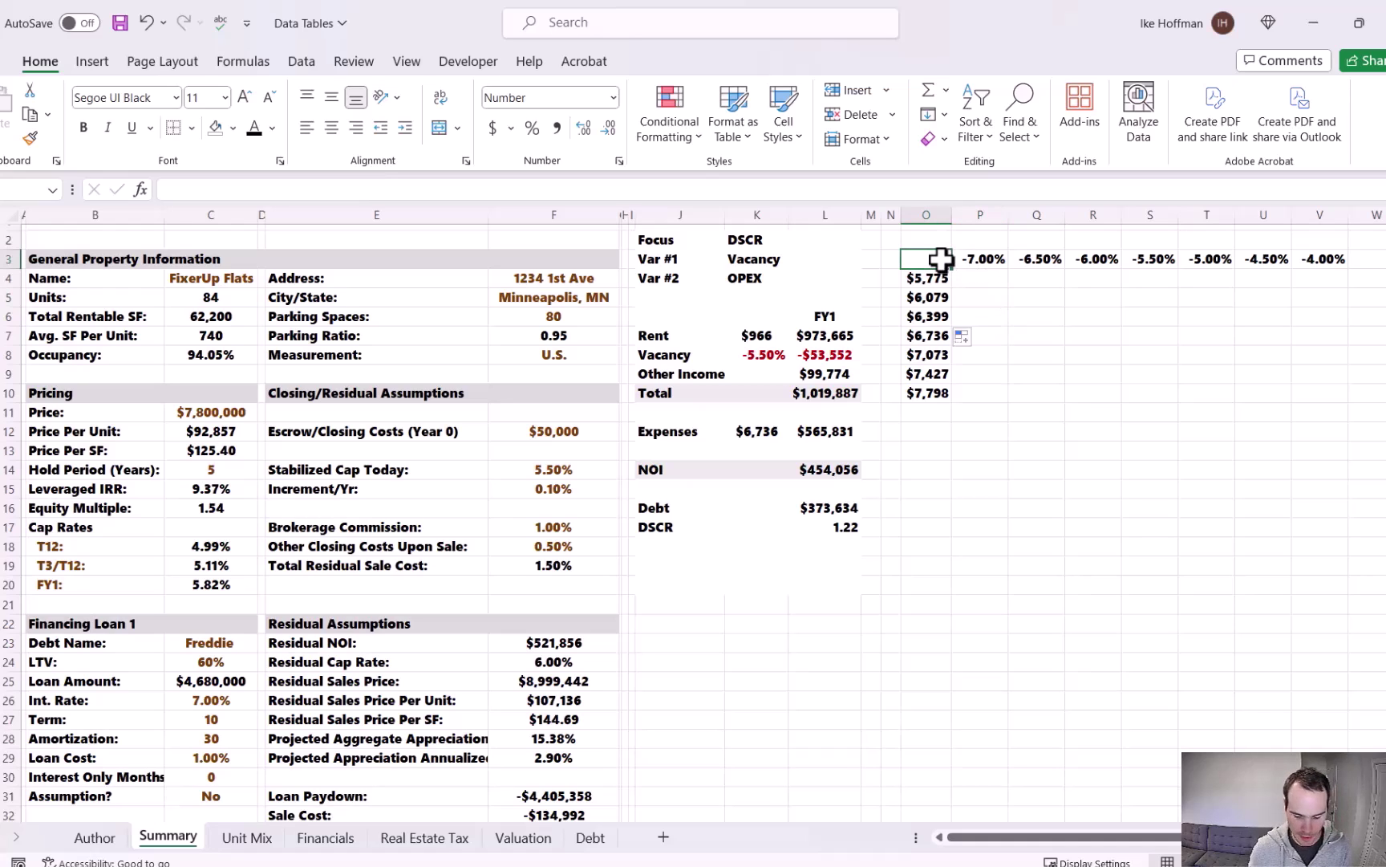
text(=)
click(848, 527)
key(Return)
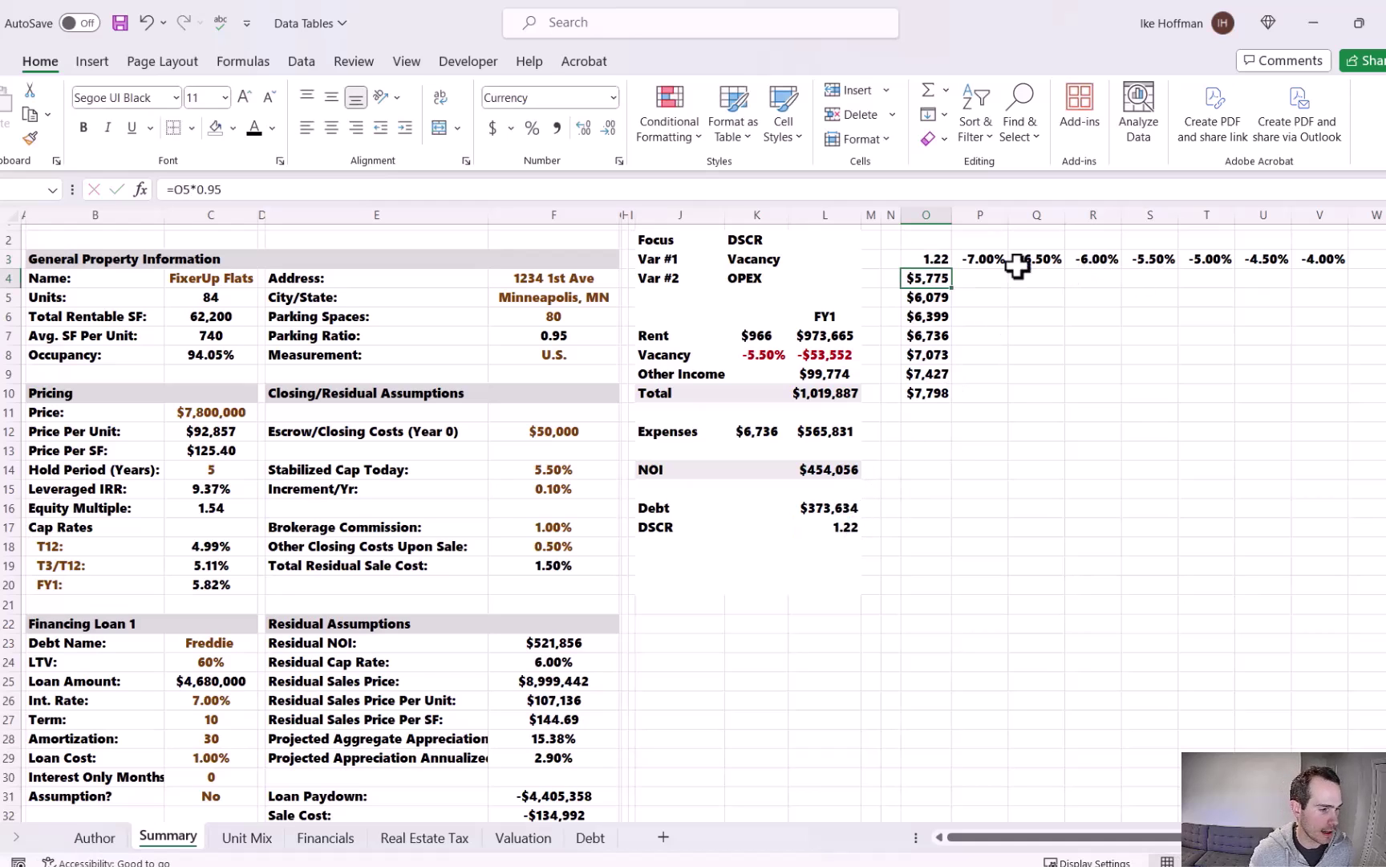
- Create a What-If data table over O3:V10 with vacancy cell K8 as row input and expenses cell K12 as column input
drag(933, 260, 1334, 387)
click(303, 63)
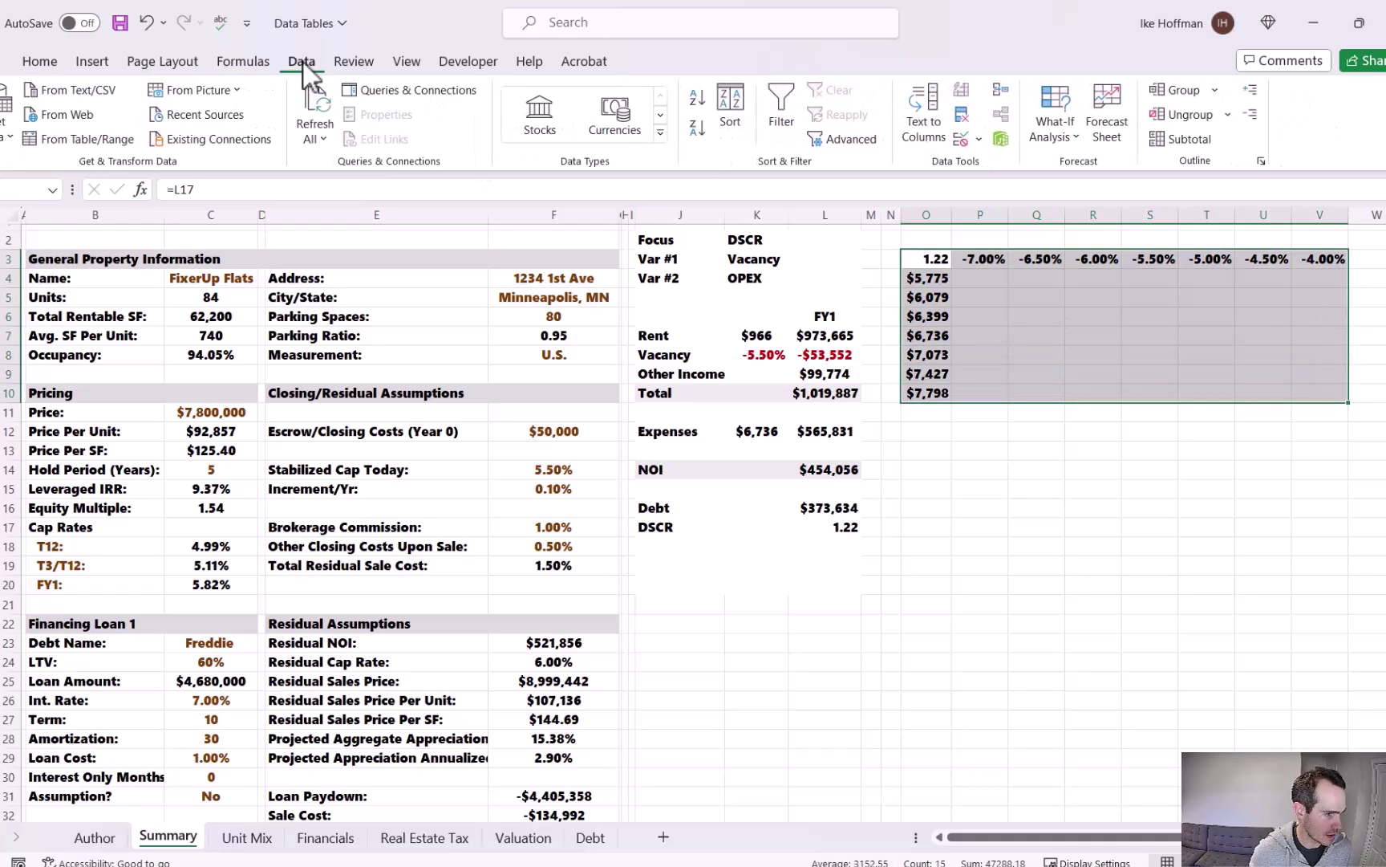
click(1057, 134)
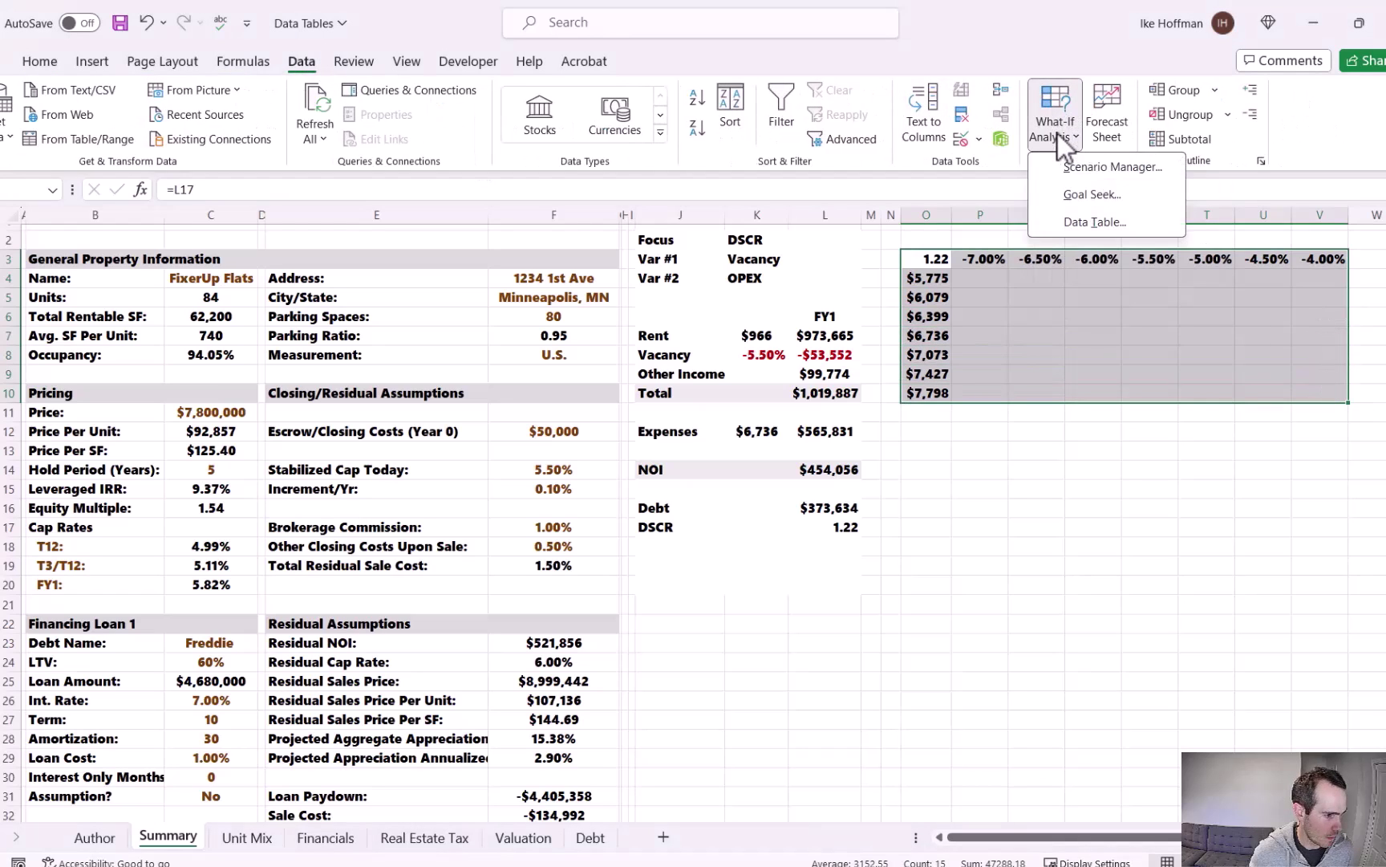
click(1086, 220)
drag(786, 109, 779, 87)
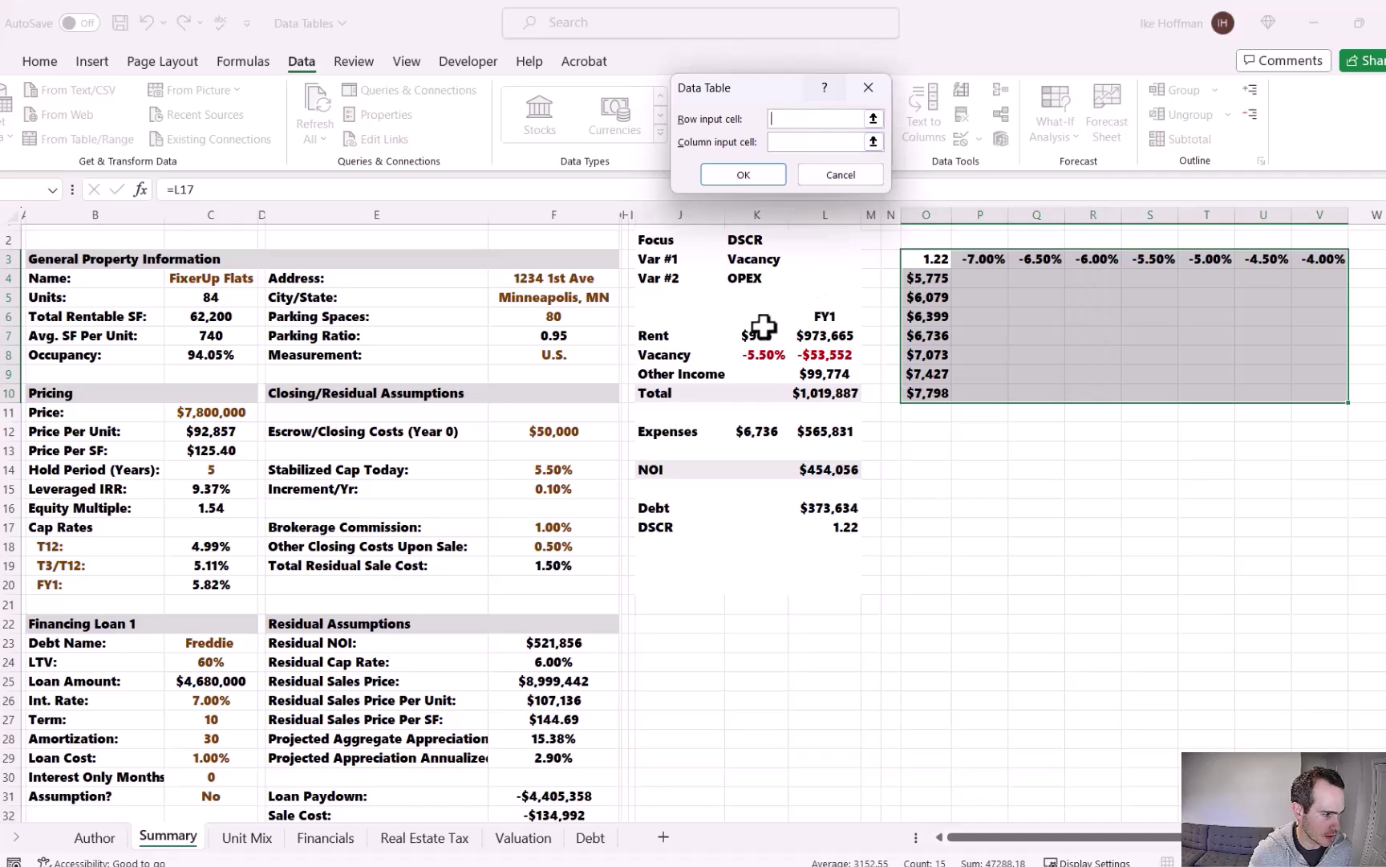
click(775, 354)
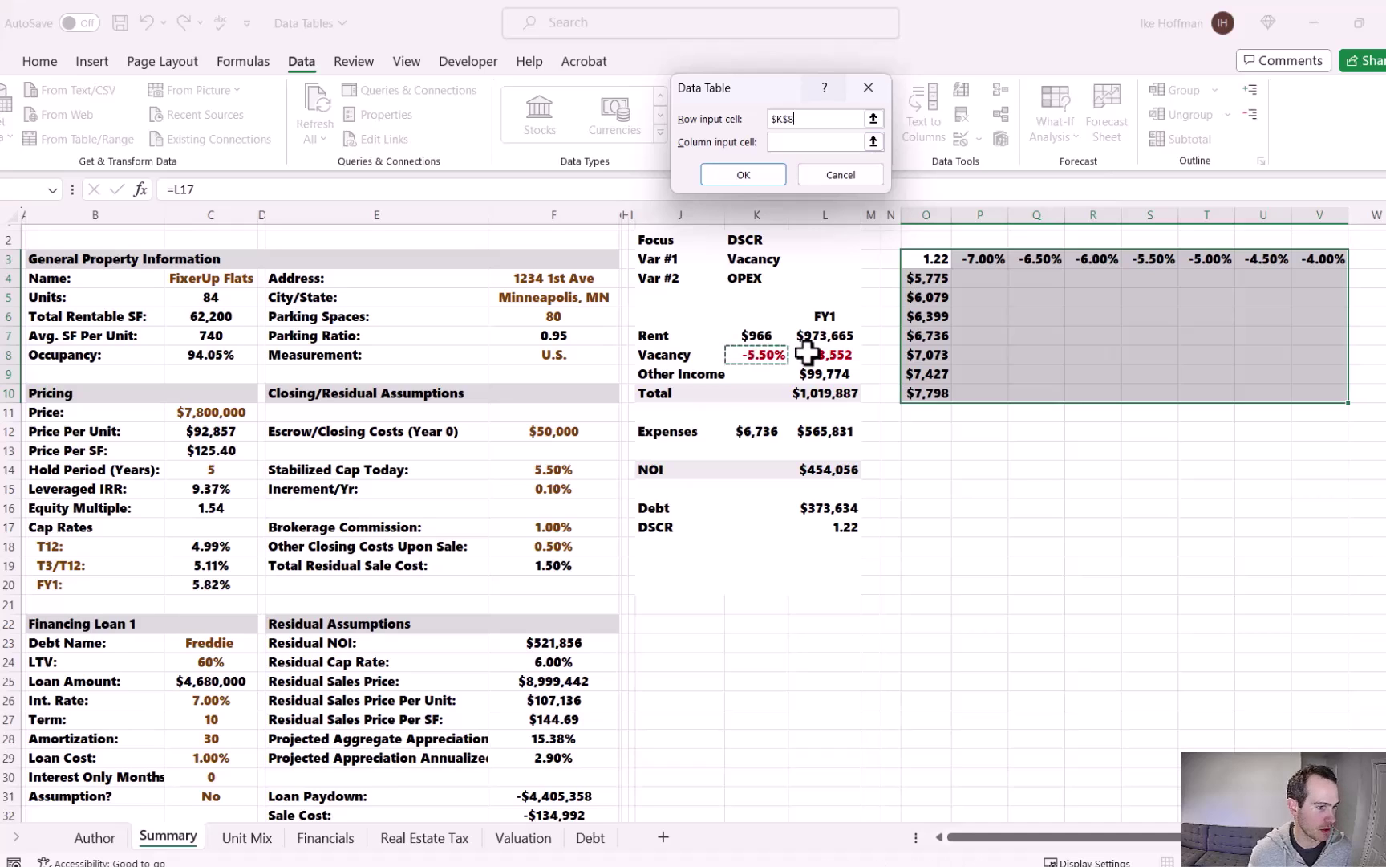
click(790, 142)
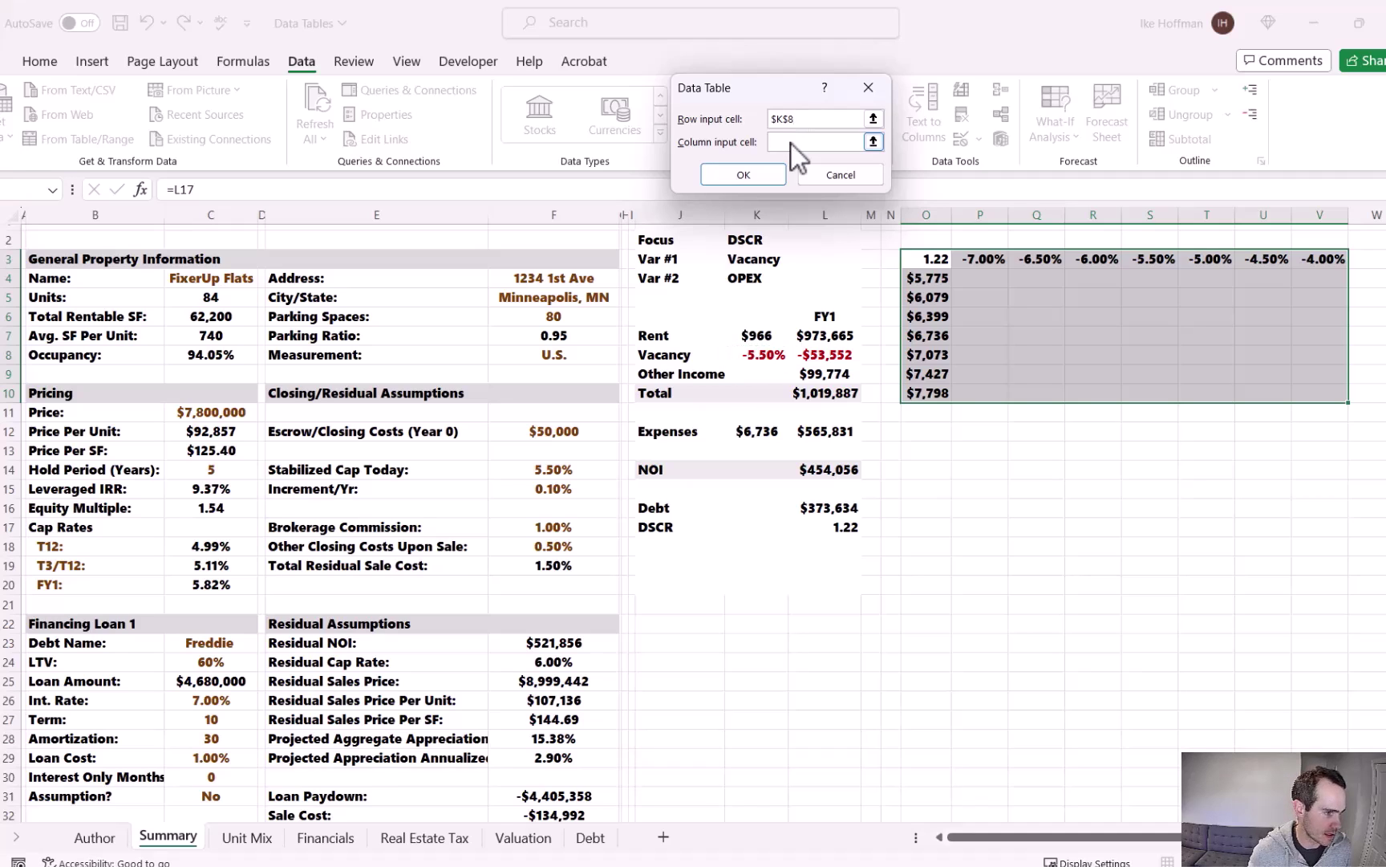
click(756, 432)
click(754, 178)
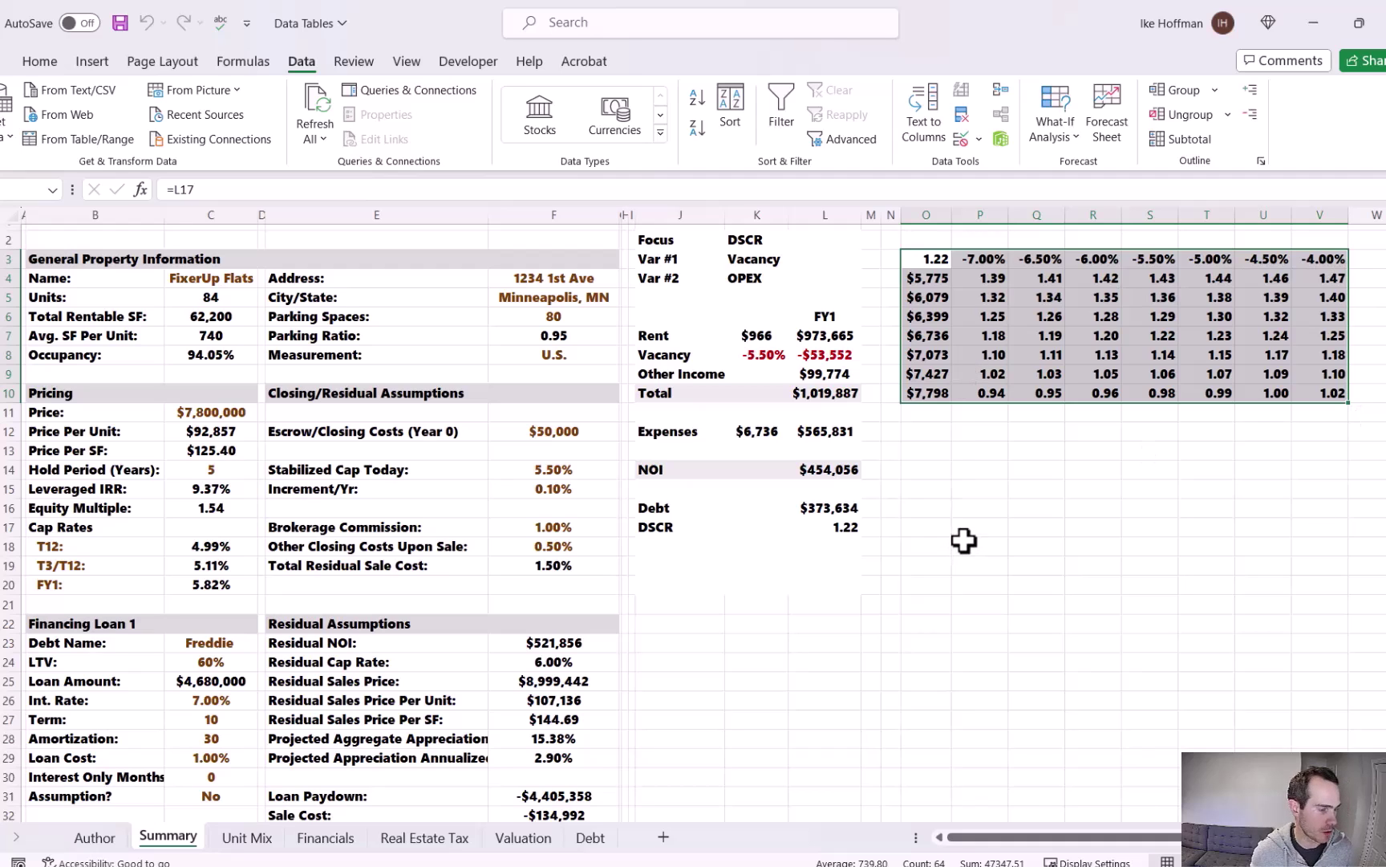
- Check the vacancy input K8, expenses input K12 and DSCR formula in L17 that drive the data table
click(766, 353)
click(762, 429)
click(762, 361)
click(835, 527)
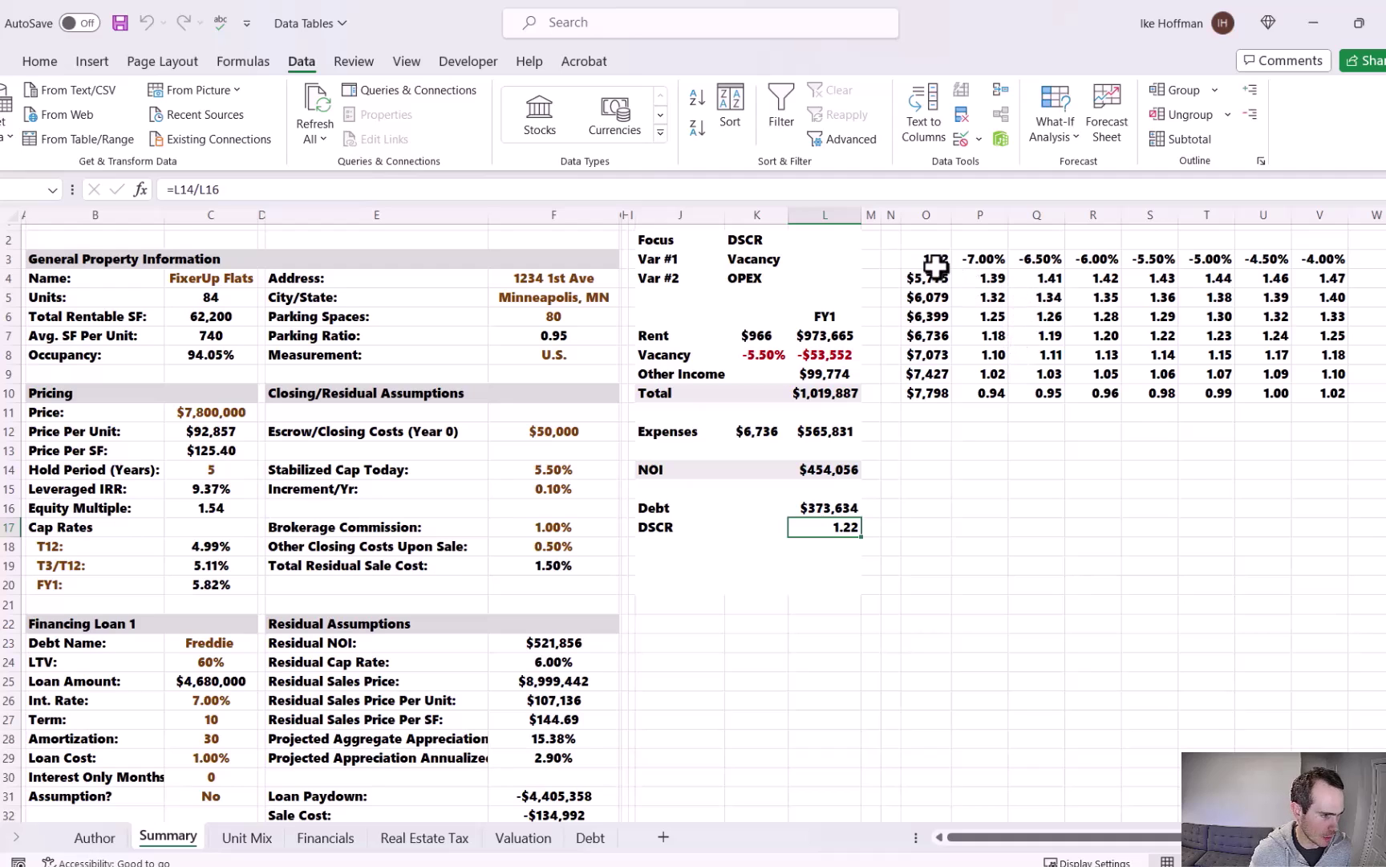
- Format the data table's header rows N2:V3 and the OPEX label columns N4:O10 with black fill and white text
drag(1322, 259, 885, 244)
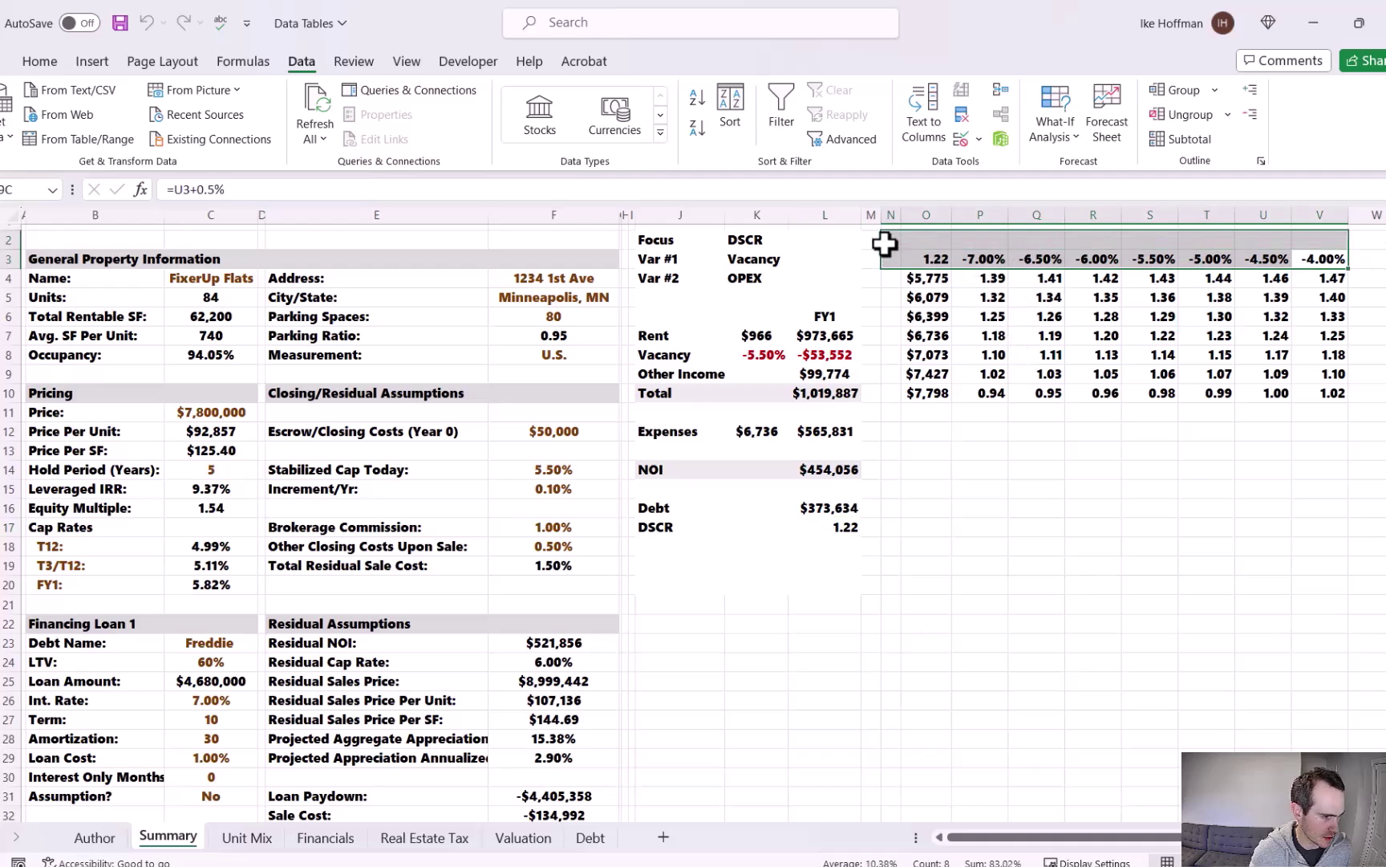
click(39, 61)
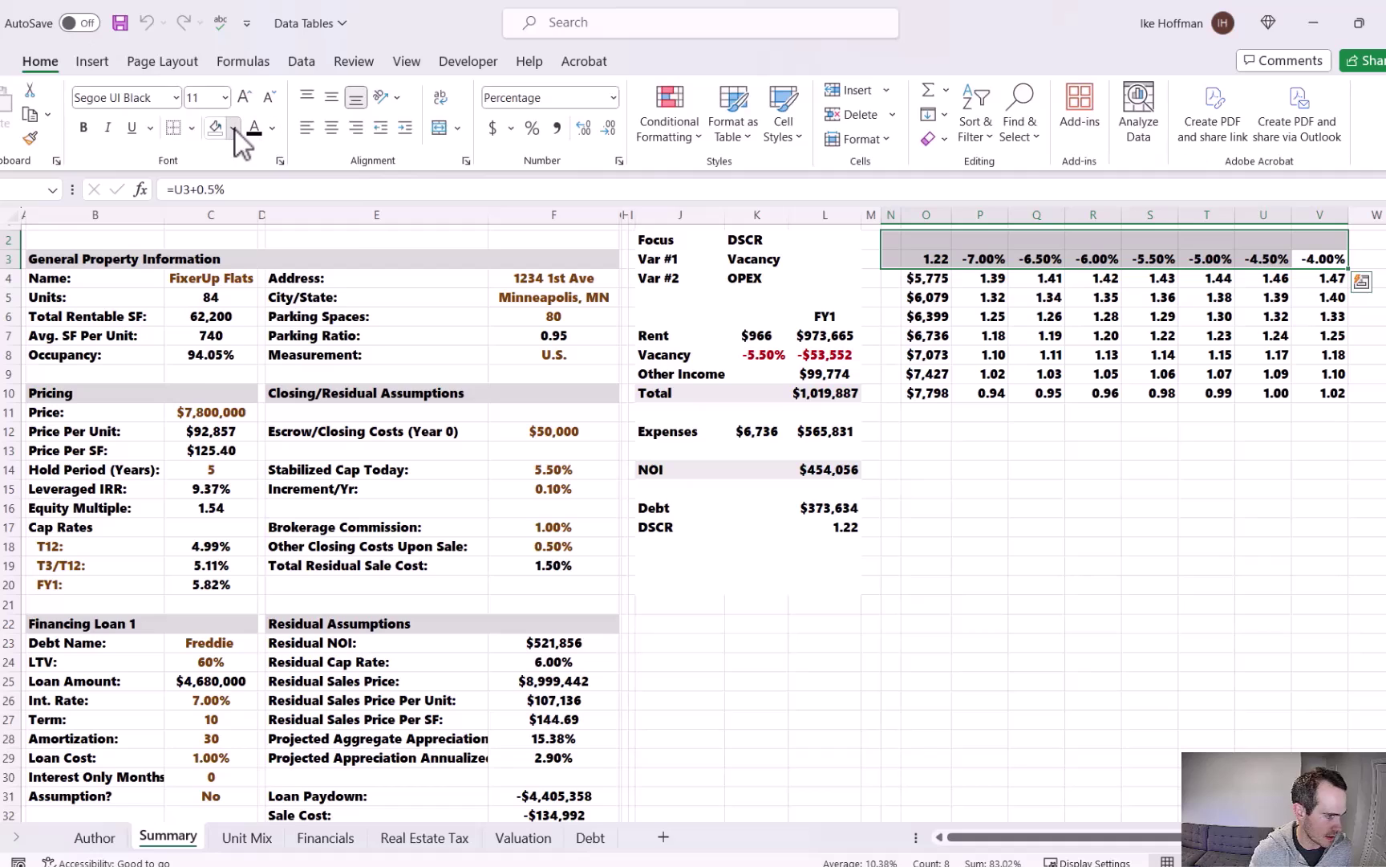
click(234, 129)
click(230, 179)
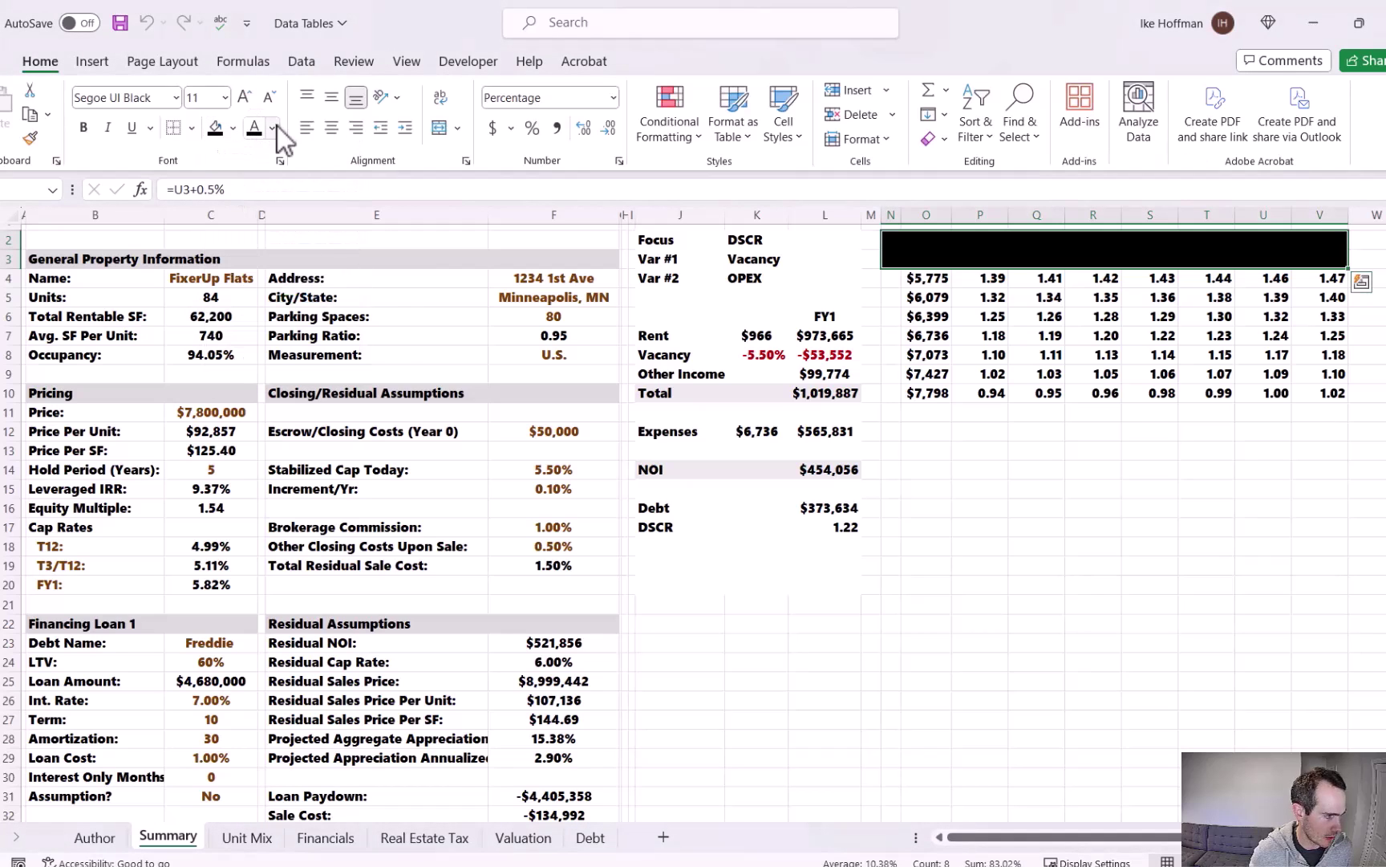
click(273, 128)
click(264, 193)
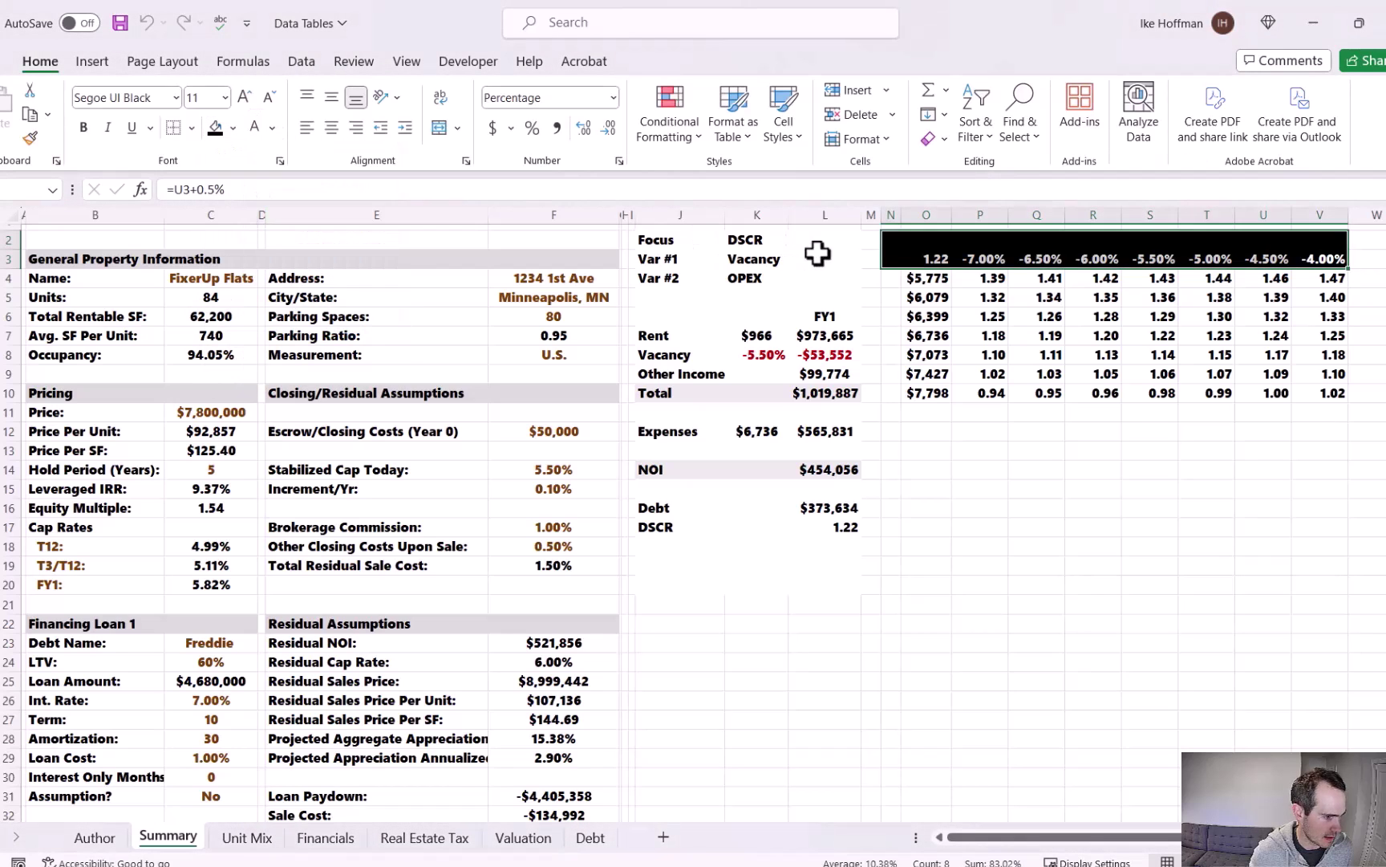
drag(914, 278, 923, 394)
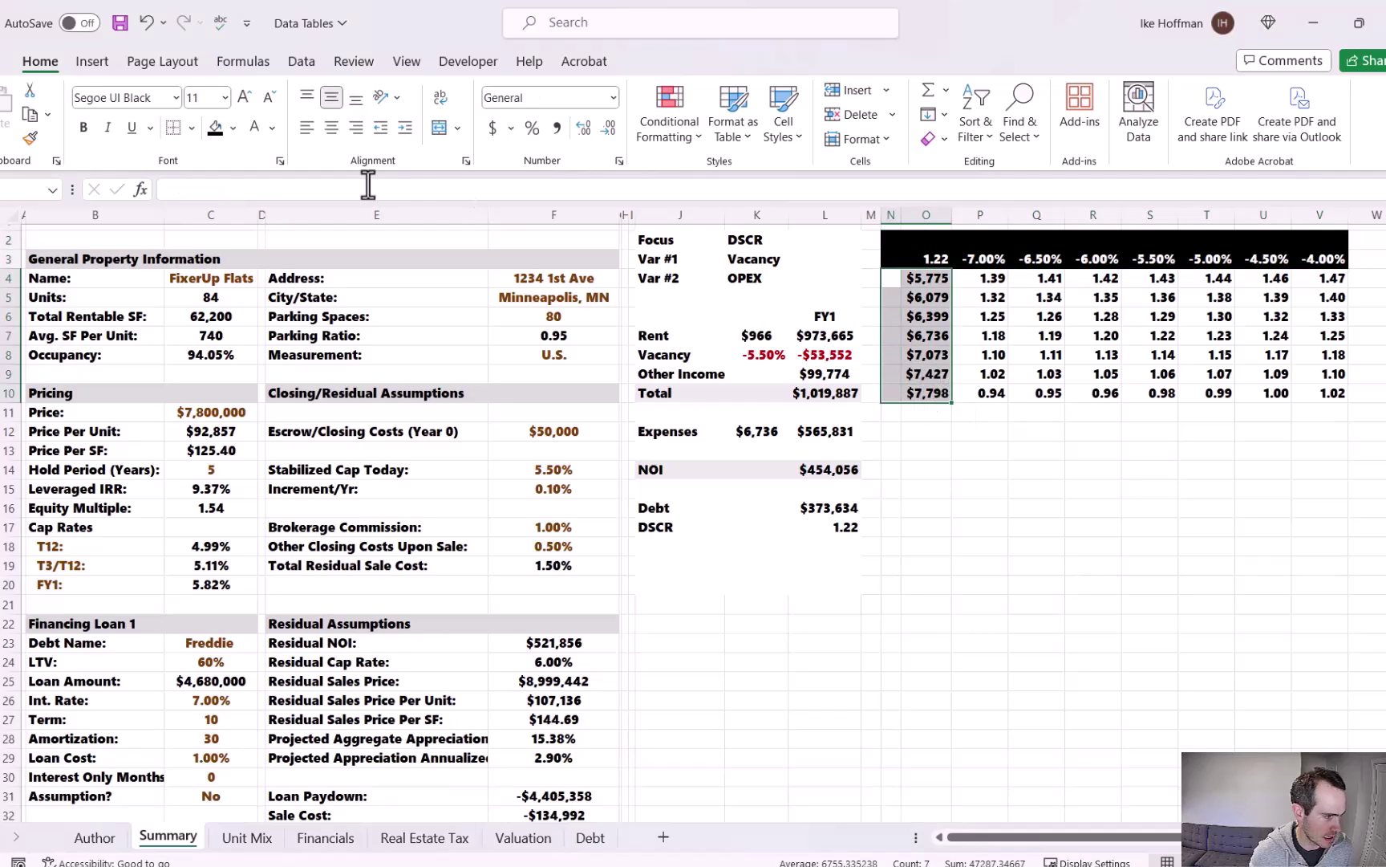
click(214, 128)
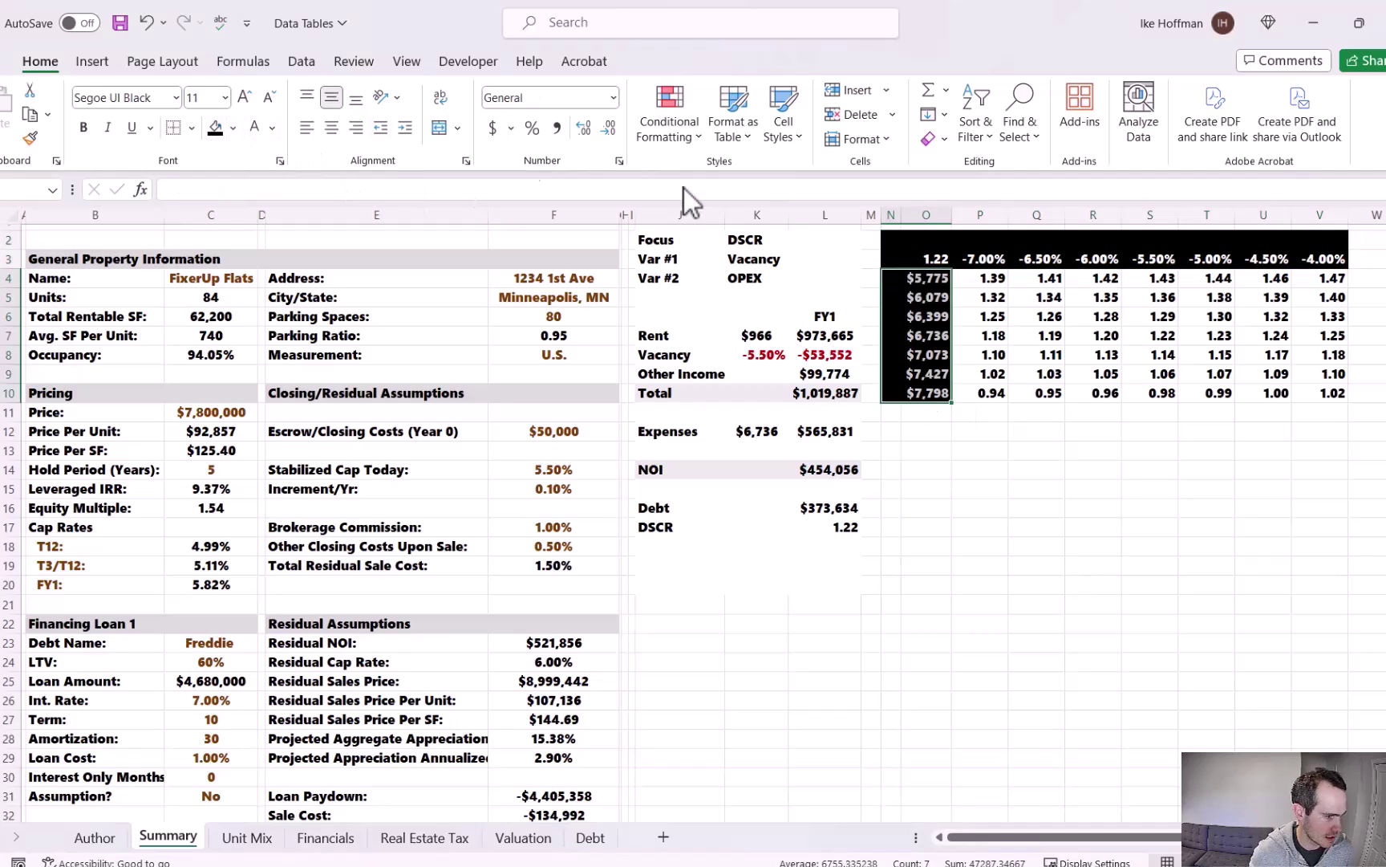
- Hide the table's corner value in O3 by changing its font color to Automatic black
click(941, 259)
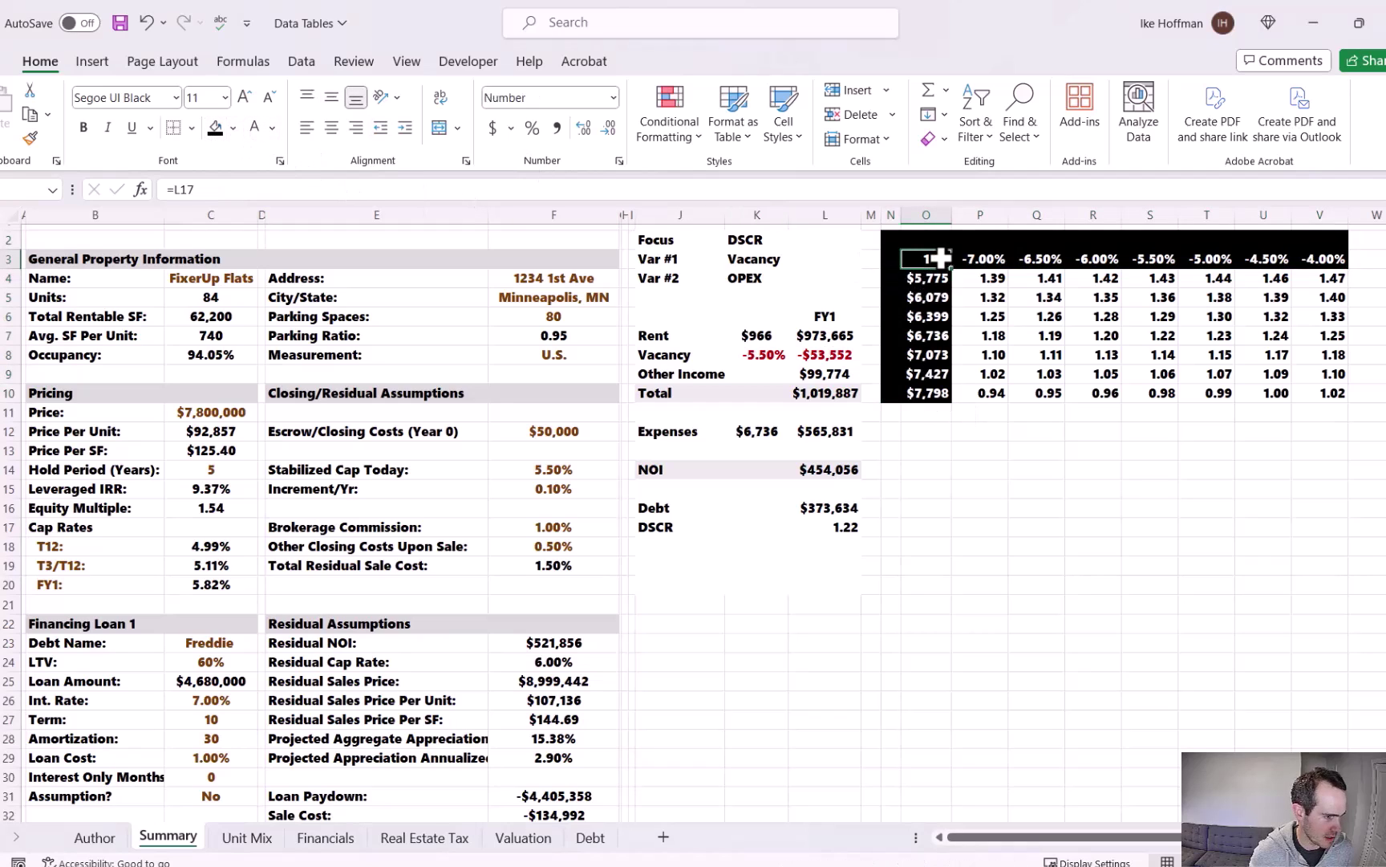
click(273, 127)
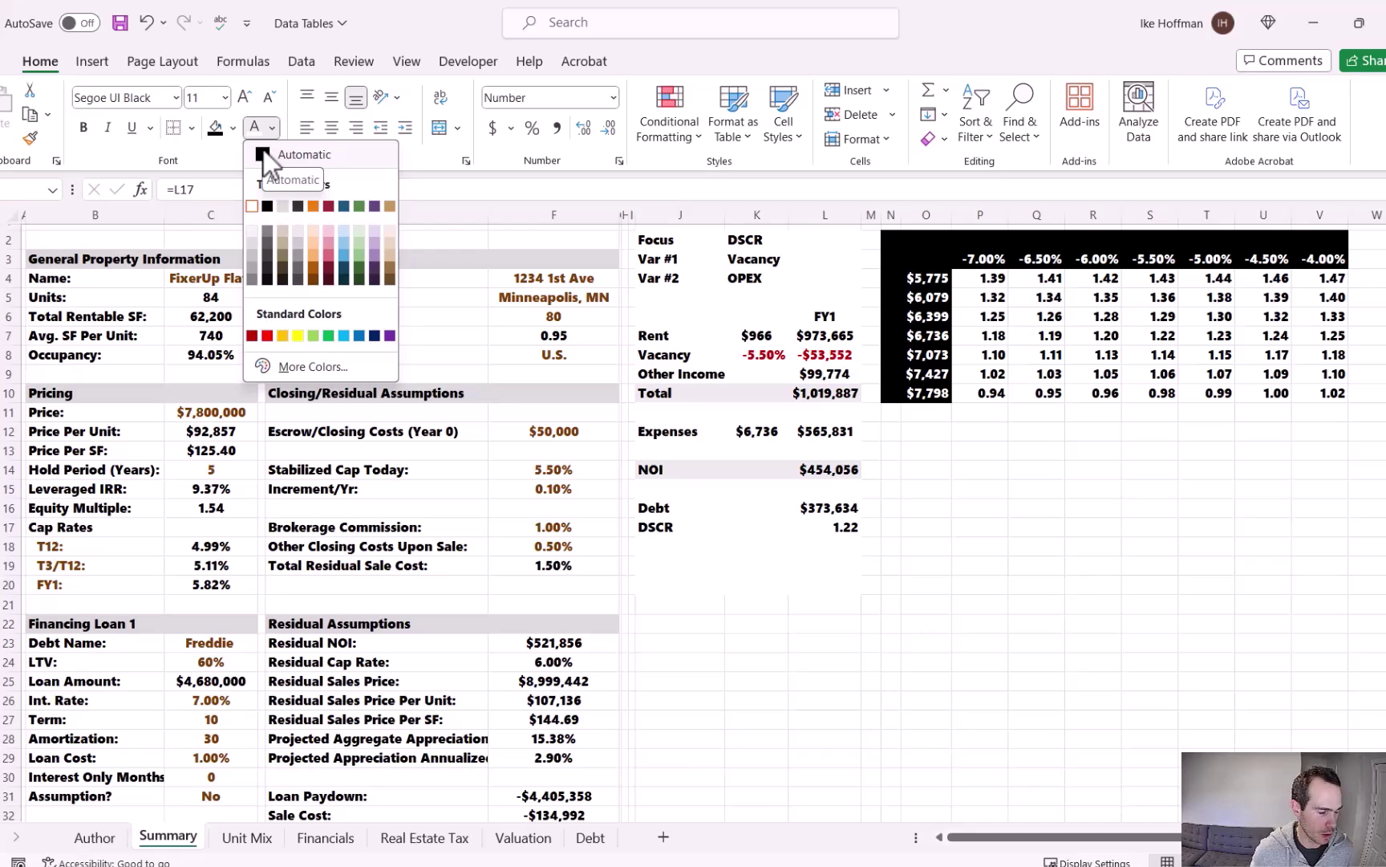
click(265, 152)
click(1023, 410)
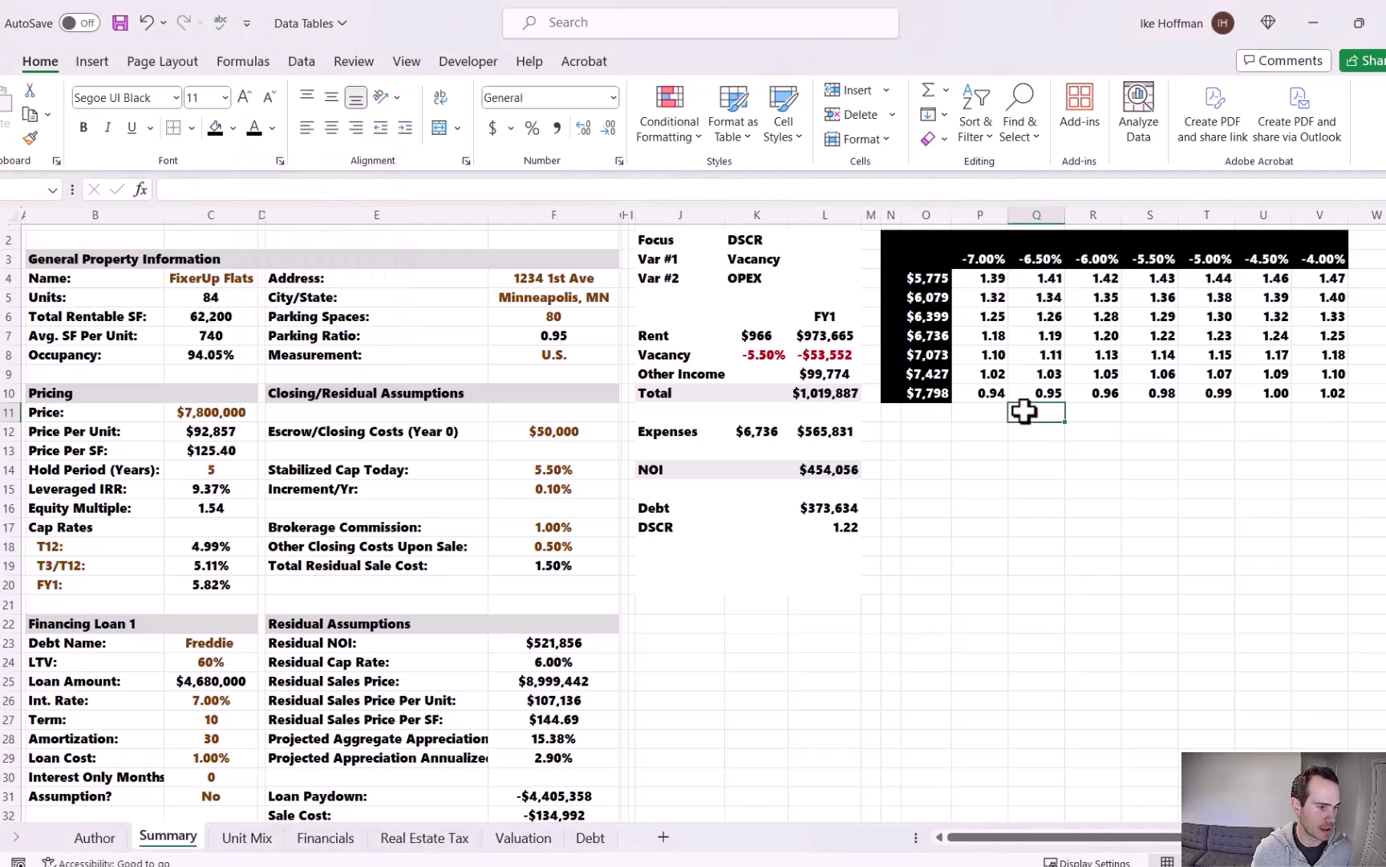
- Add a Less Than 1.20 conditional format with Light Red Fill with Dark Red Text to the DSCR results P4:V10
drag(981, 281, 1326, 392)
click(668, 121)
mouse_move(717, 192)
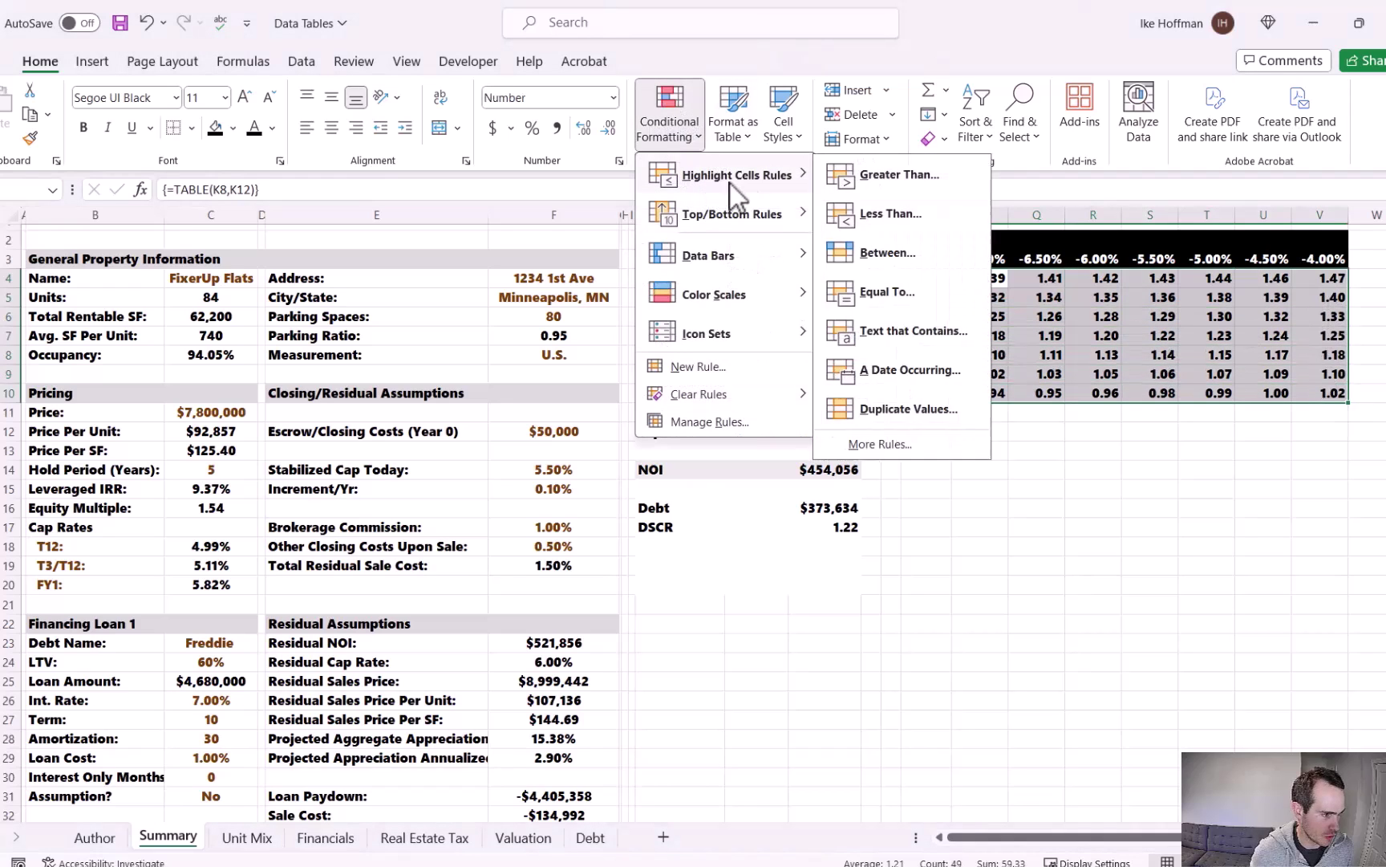
click(881, 212)
click(617, 176)
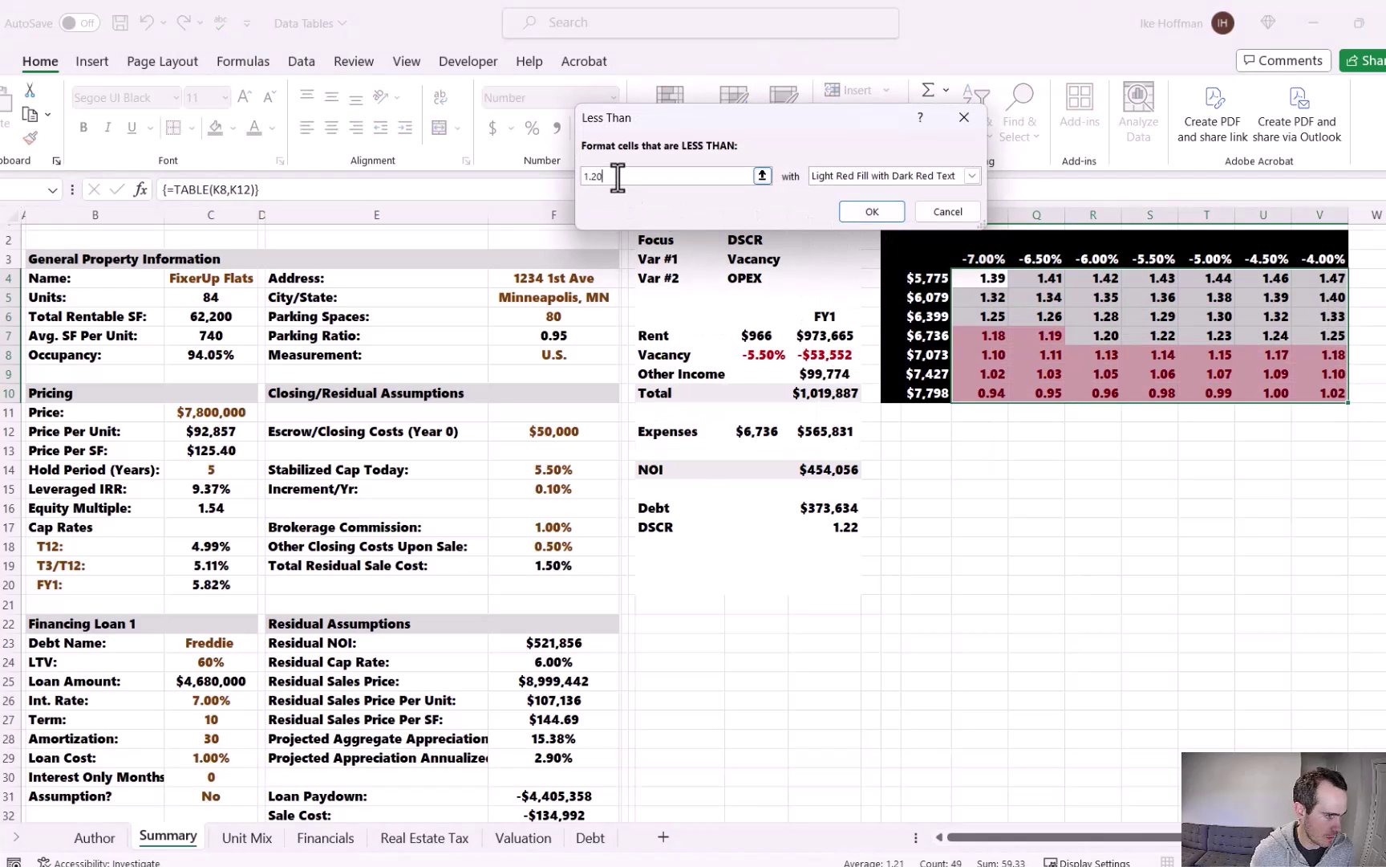
click(881, 213)
click(1071, 565)
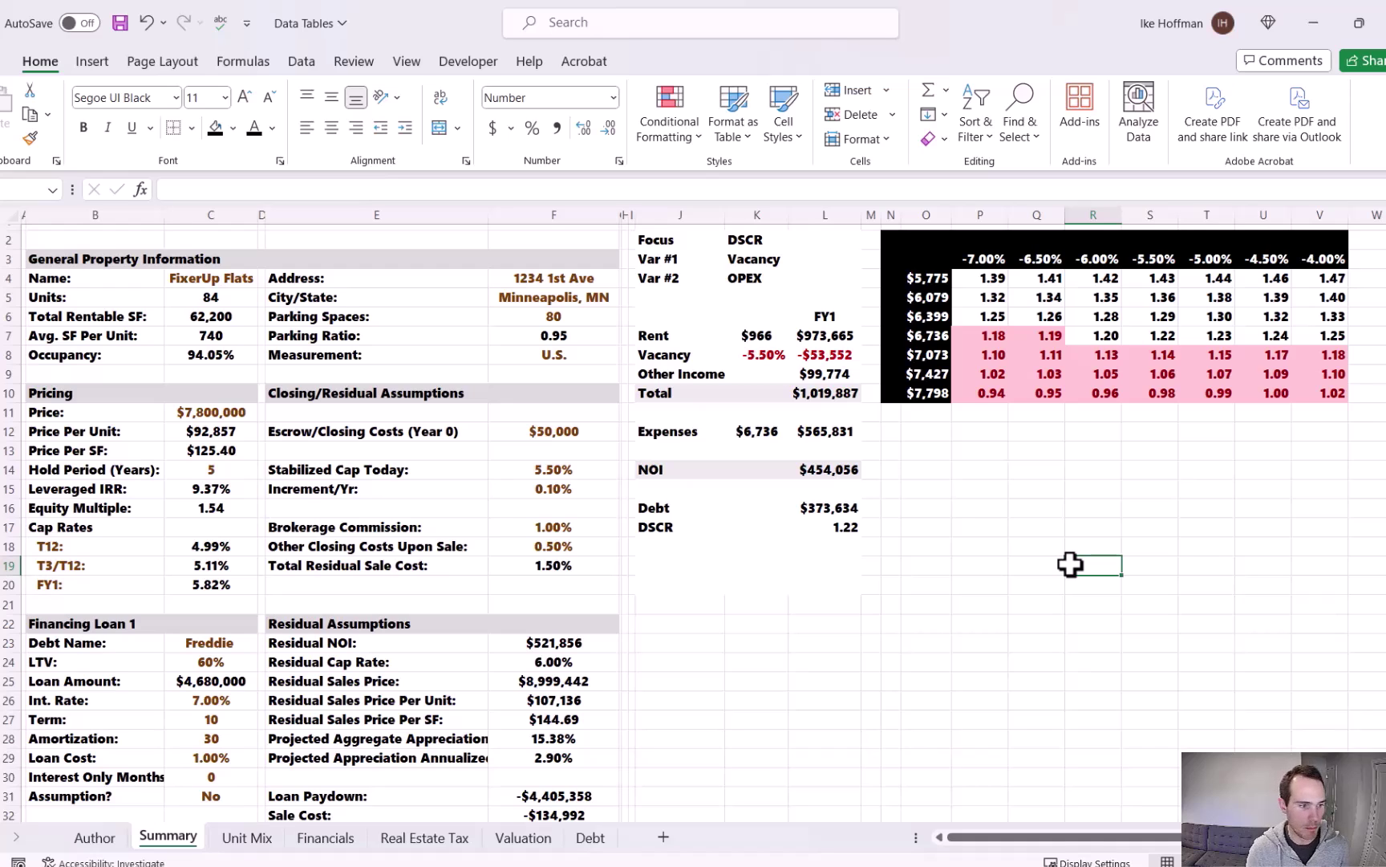
- Apply a light green fill to the base-case result S7 and the DSCR row J17:L17
click(1153, 334)
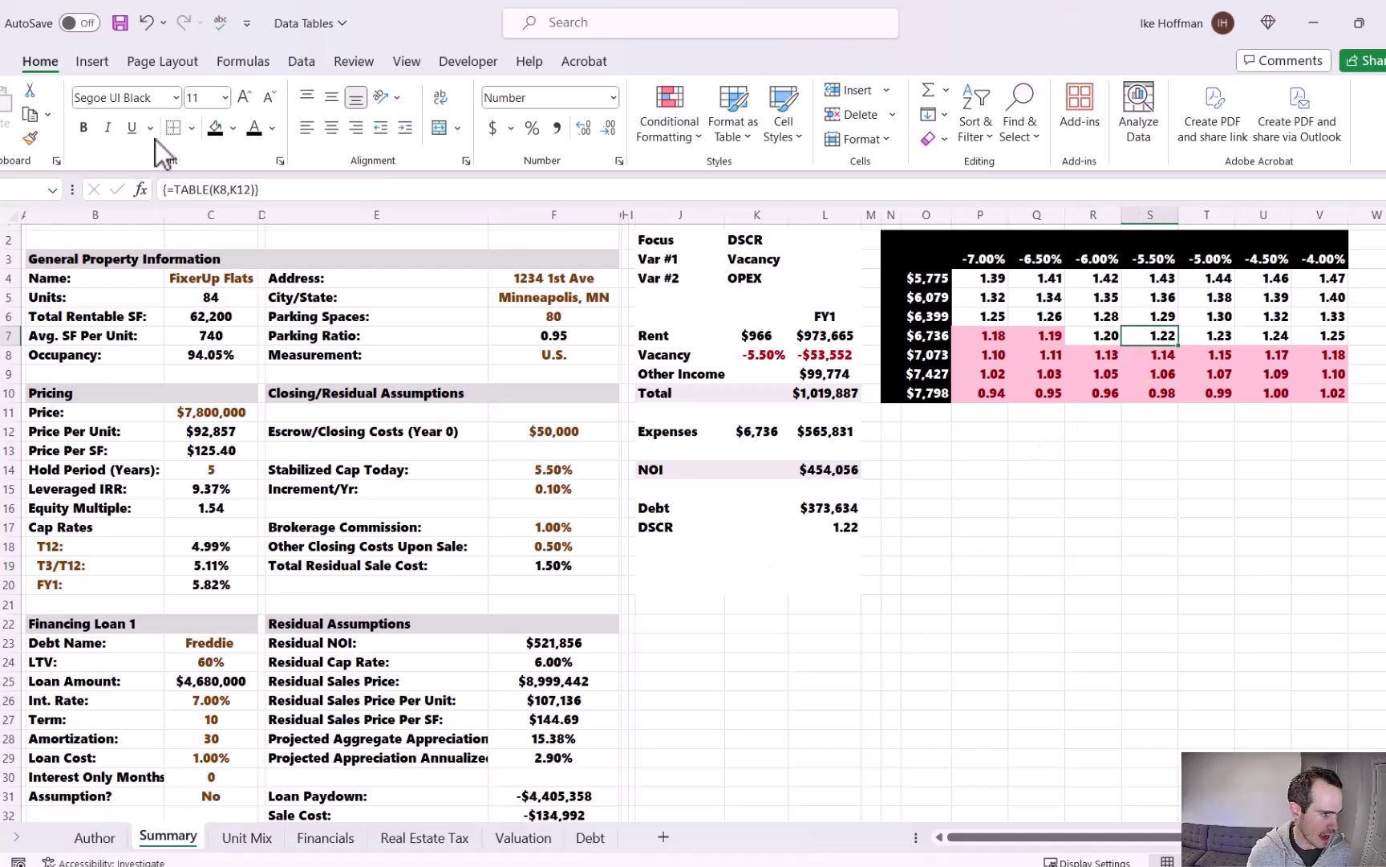
click(232, 127)
click(327, 205)
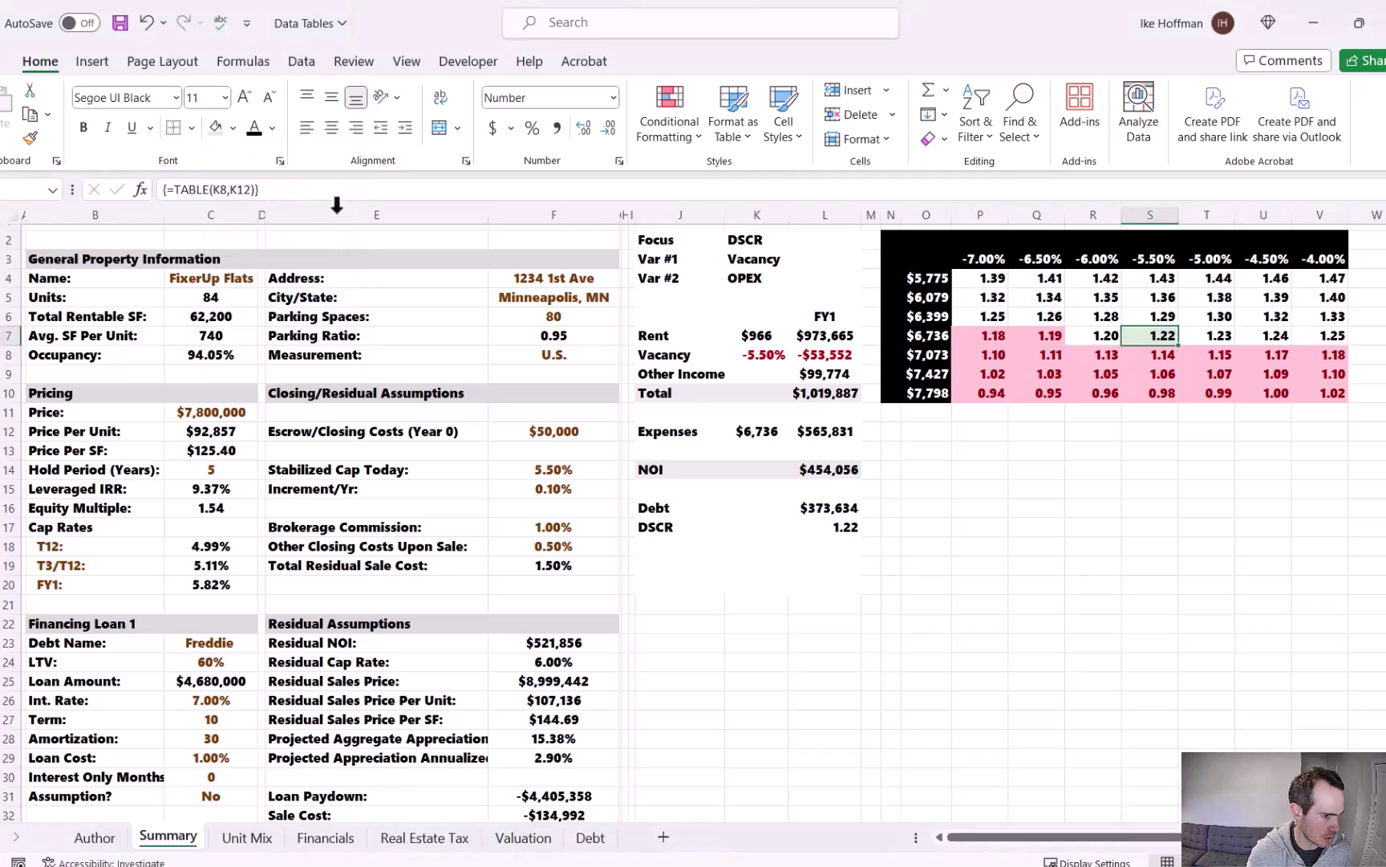
drag(669, 530, 838, 530)
click(215, 128)
click(718, 665)
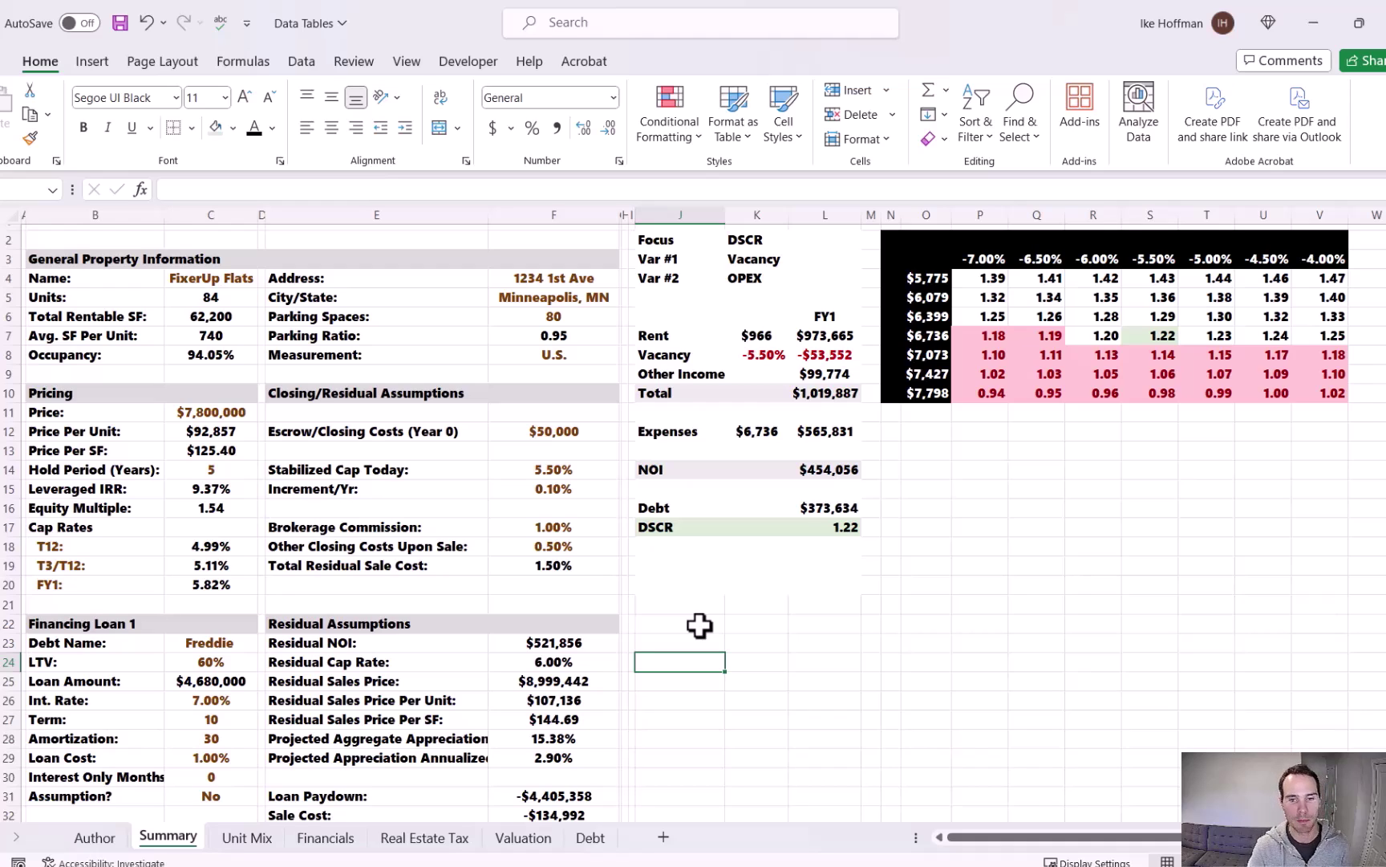
- Set the Financing Loan 1 LTV to 55% and its interest rate to 6.75%
scroll(562, 608, down, 1)
scroll(572, 604, up, 1)
click(228, 662)
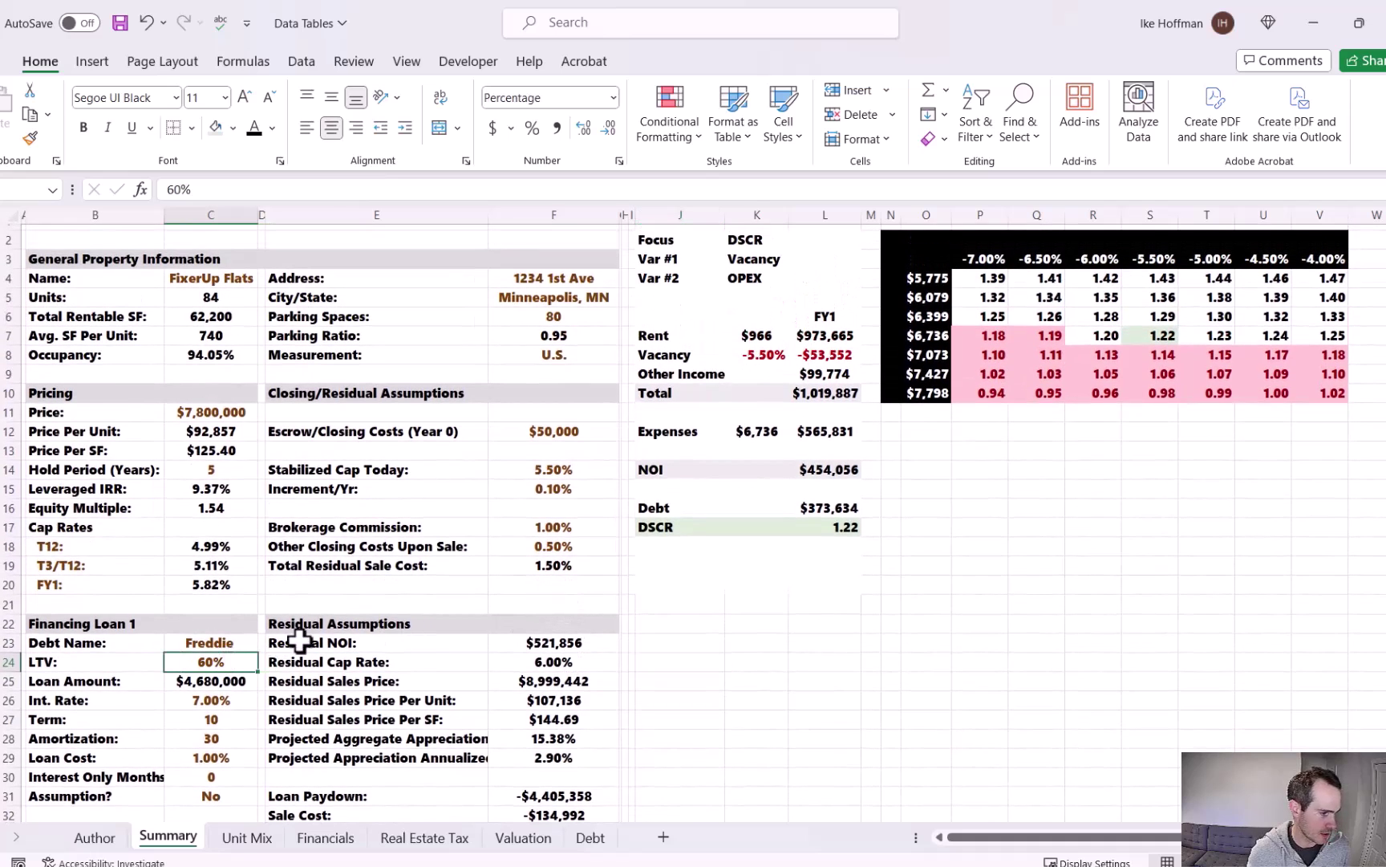
text(55)
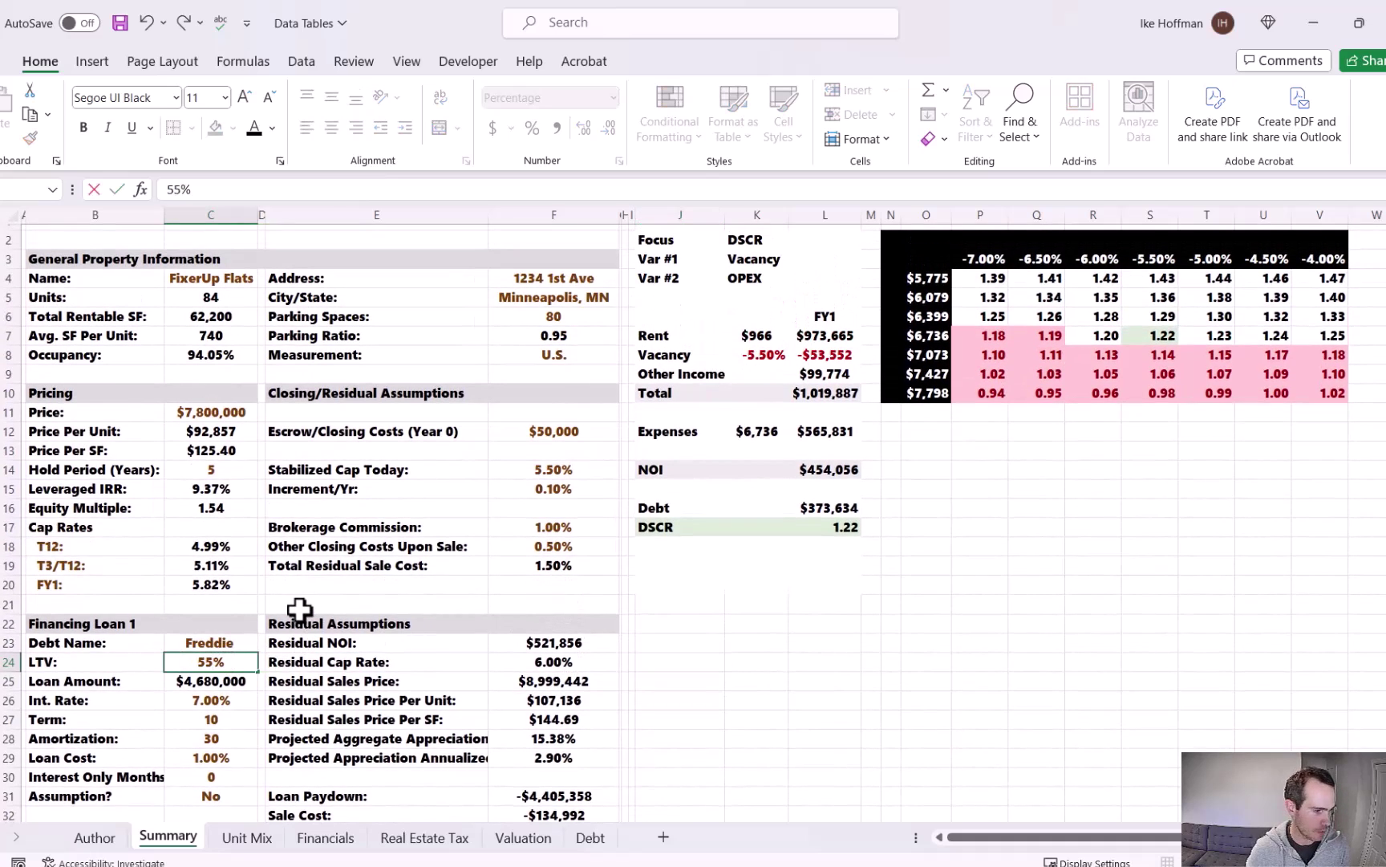
key(Return)
key(Return)
text(6.75)
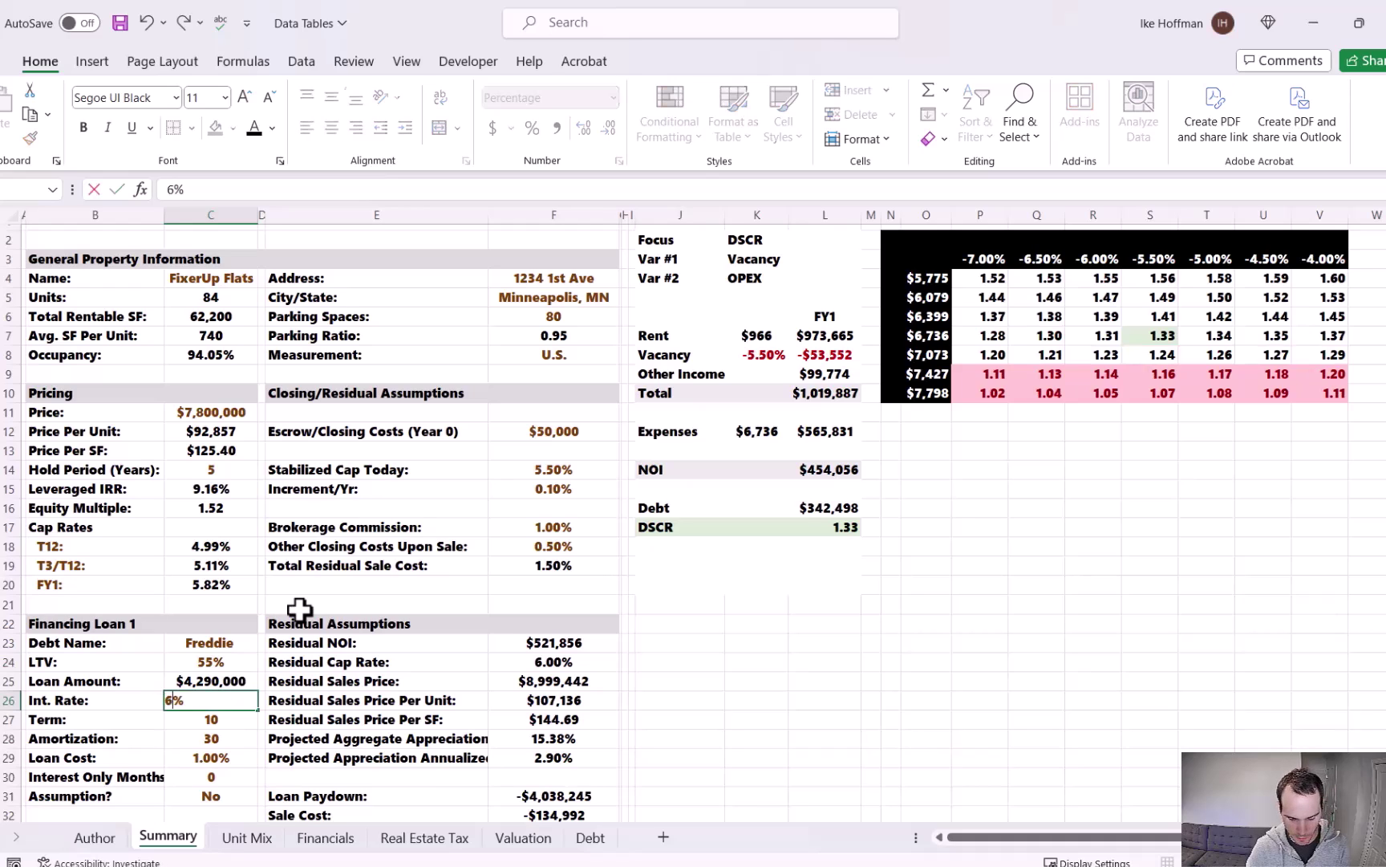
key(Return)
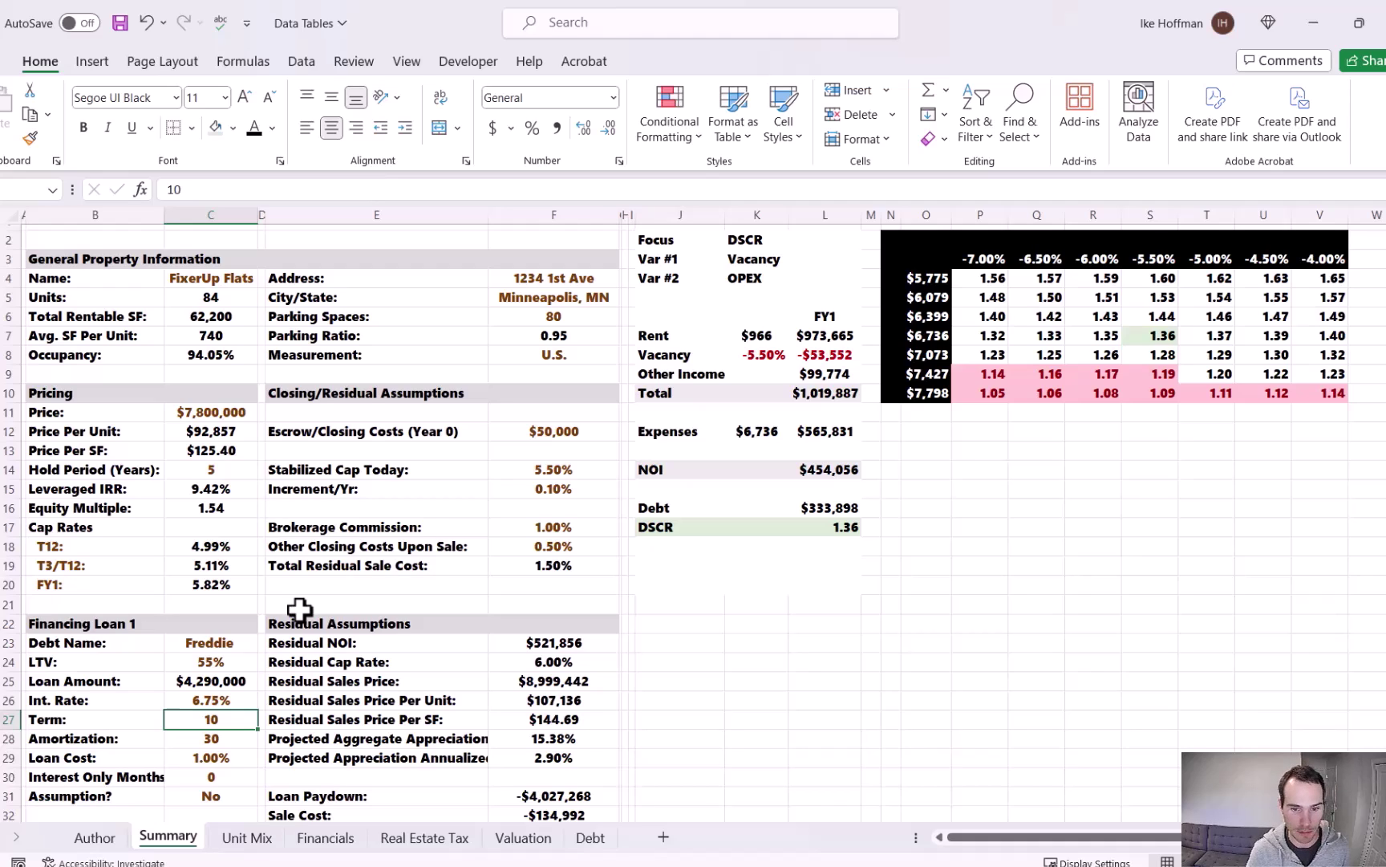
- Set the purchase price in C11 to $7,500,000
click(207, 411)
drag(181, 191, 165, 194)
text(500000)
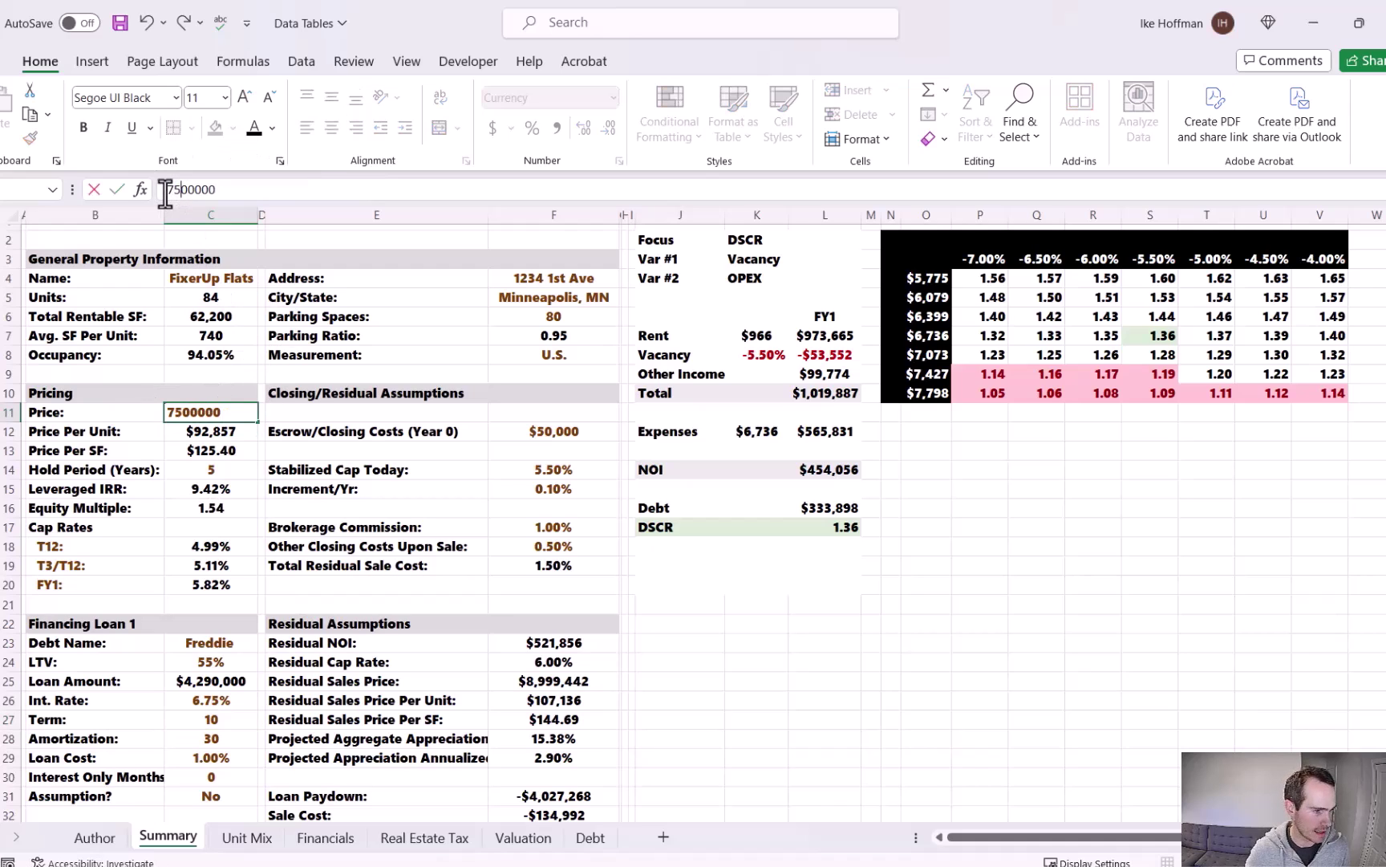
key(Return)
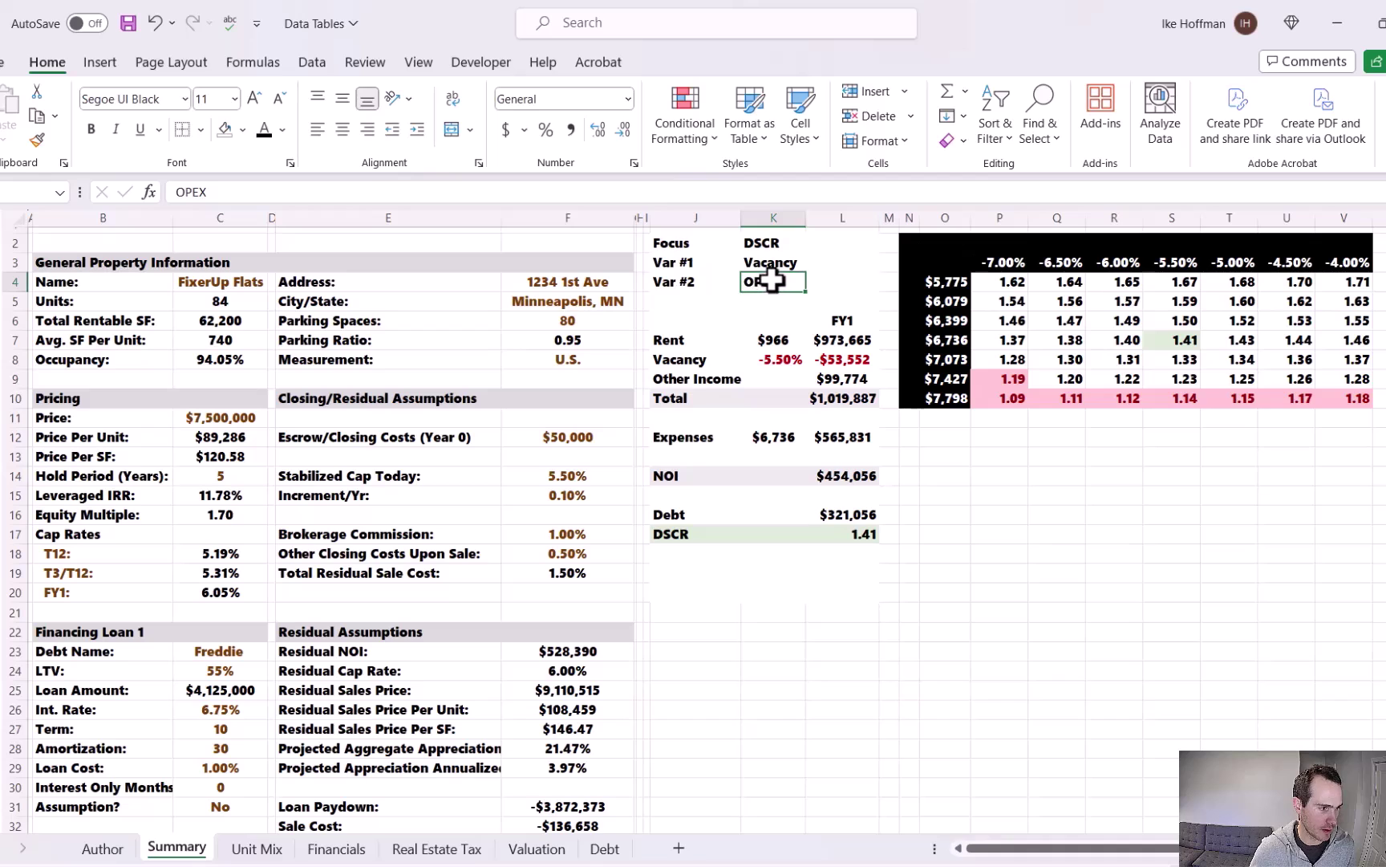
- Change the Var #2 label in K4 to Rent and copy the data table N2:V10 to N12
text(Rent)
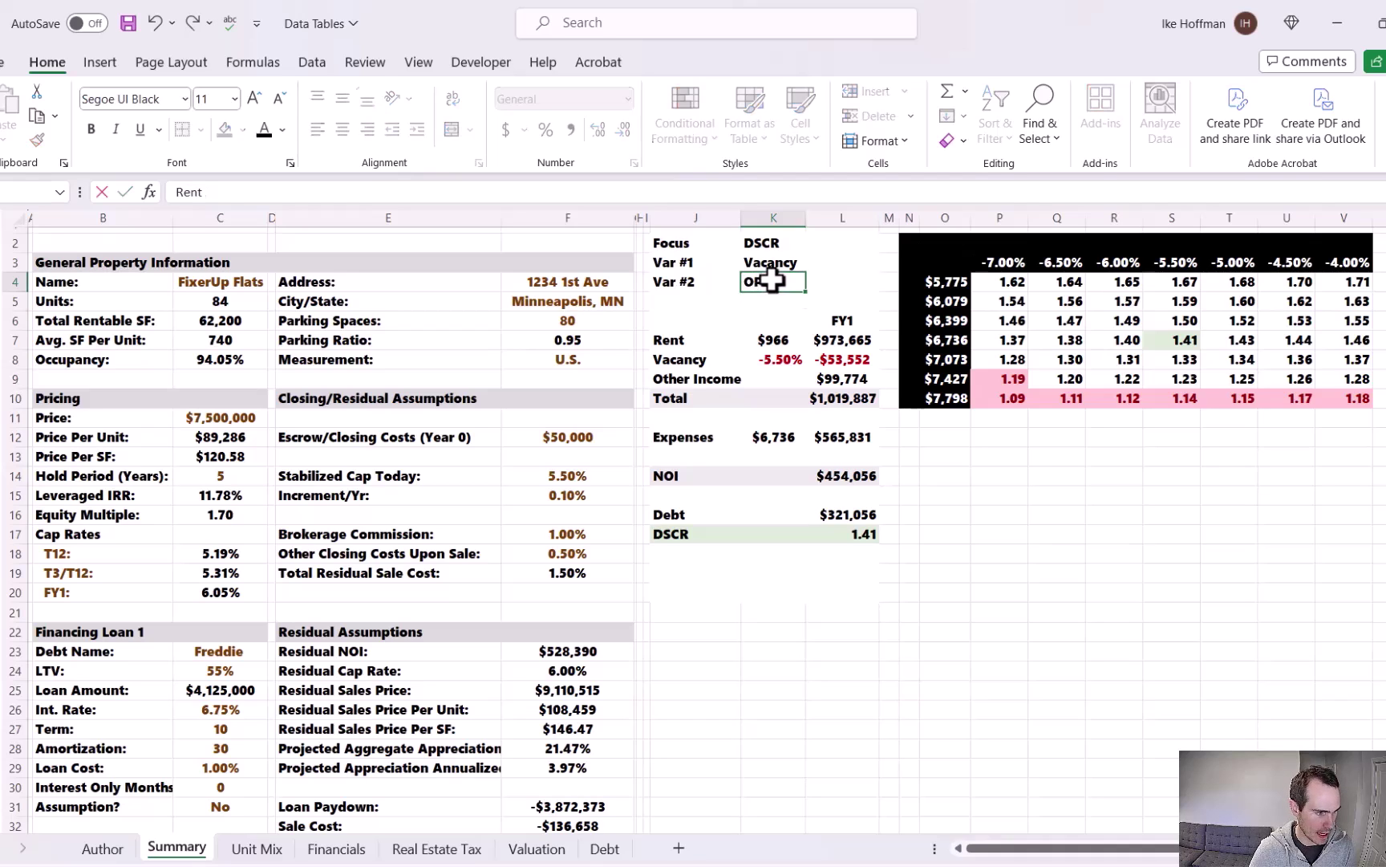
key(Return)
drag(914, 239, 1347, 404)
key(ctrl+c)
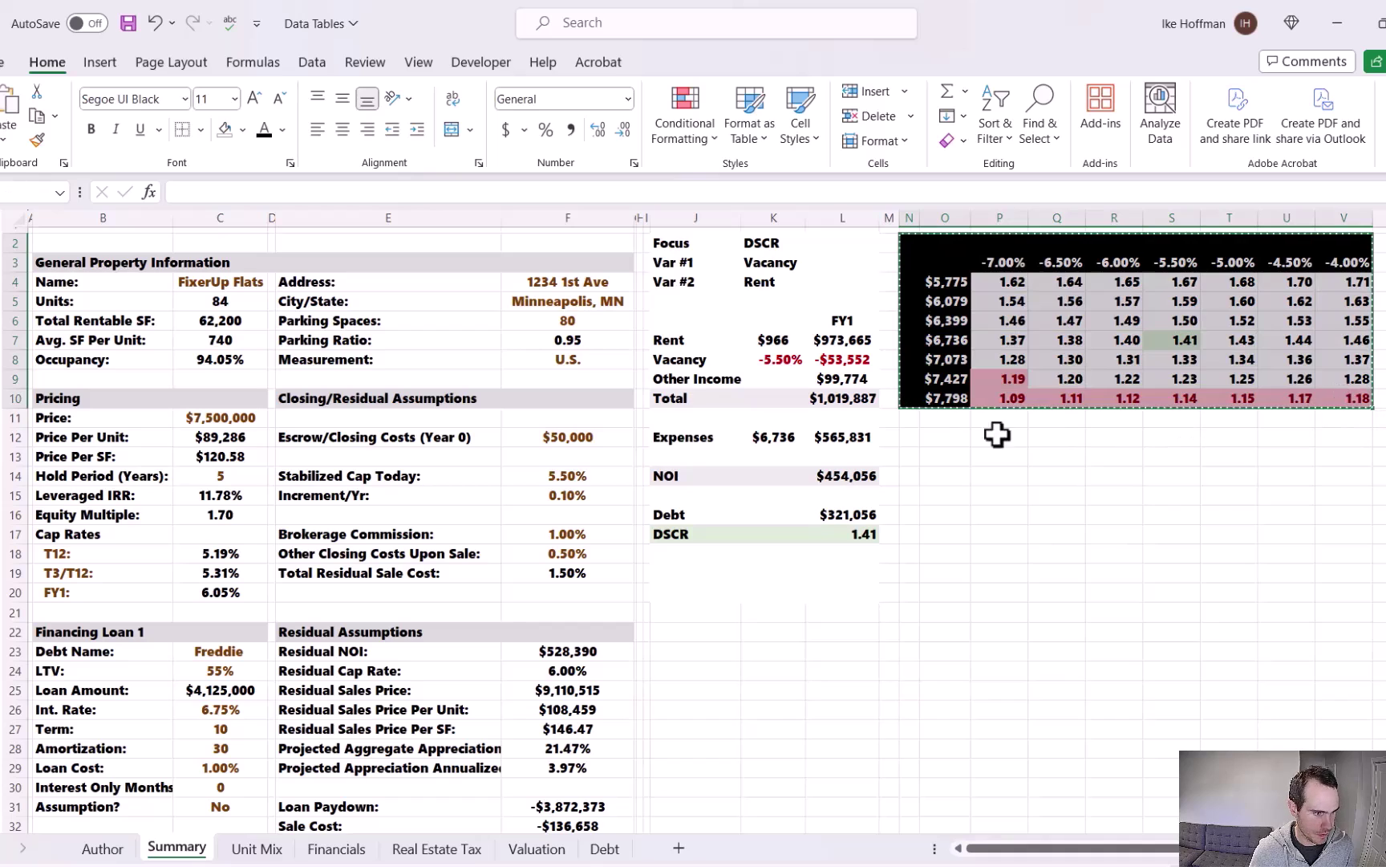
click(913, 440)
key(ctrl+v)
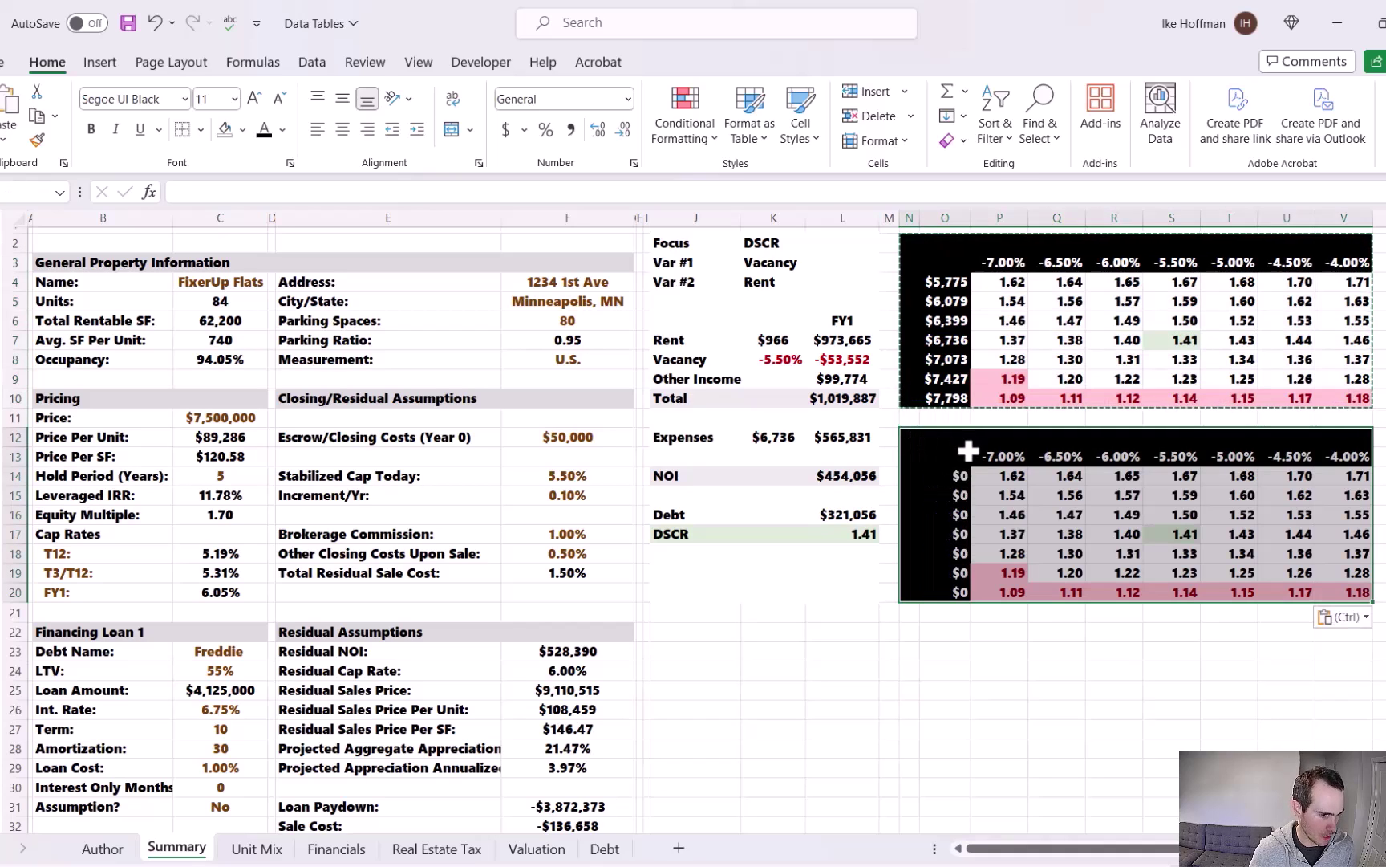
key(Escape)
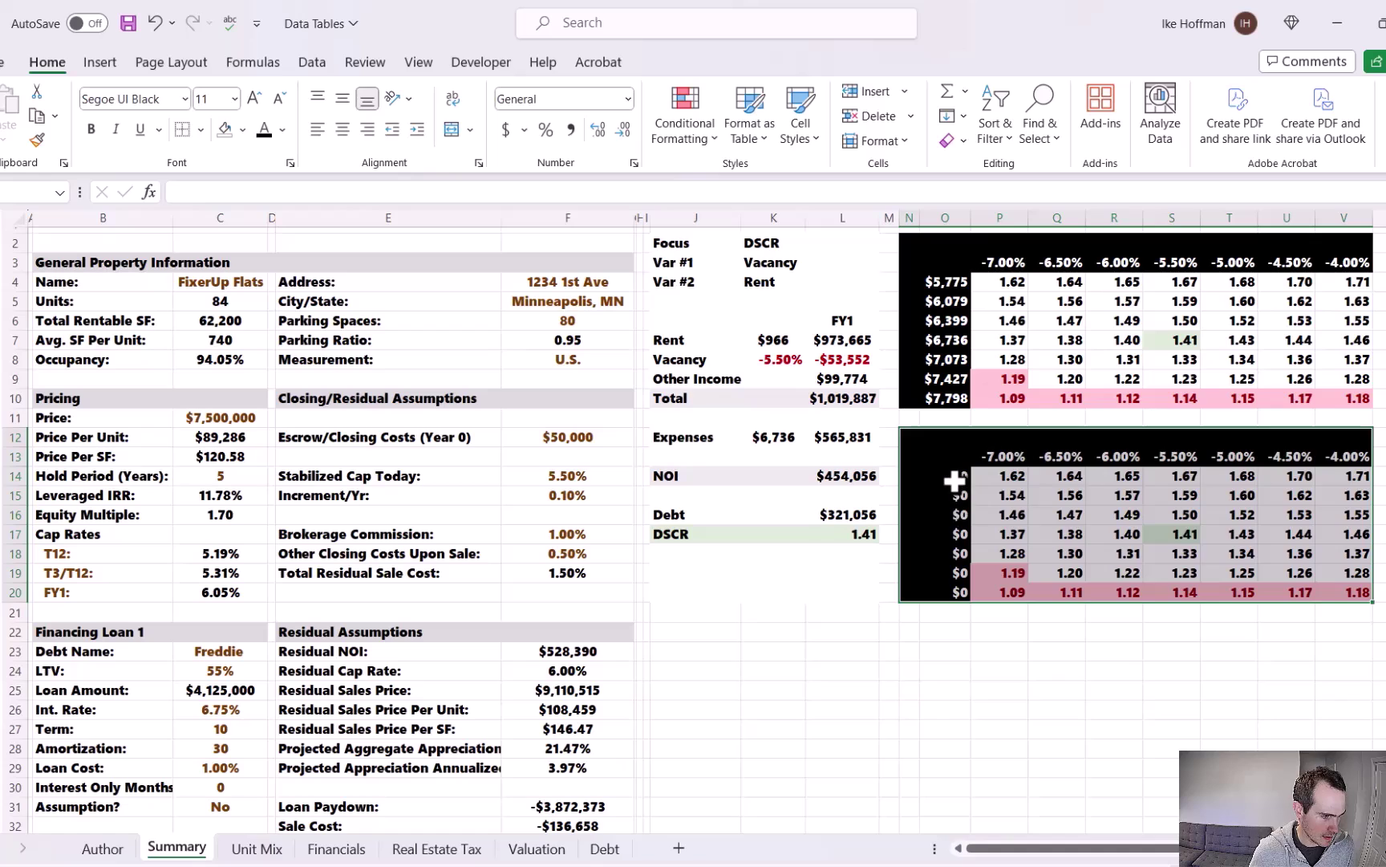
- Link the copied table's corner cell O13 to the DSCR result with =L17
click(954, 457)
text(=)
click(870, 530)
key(Return)
click(956, 458)
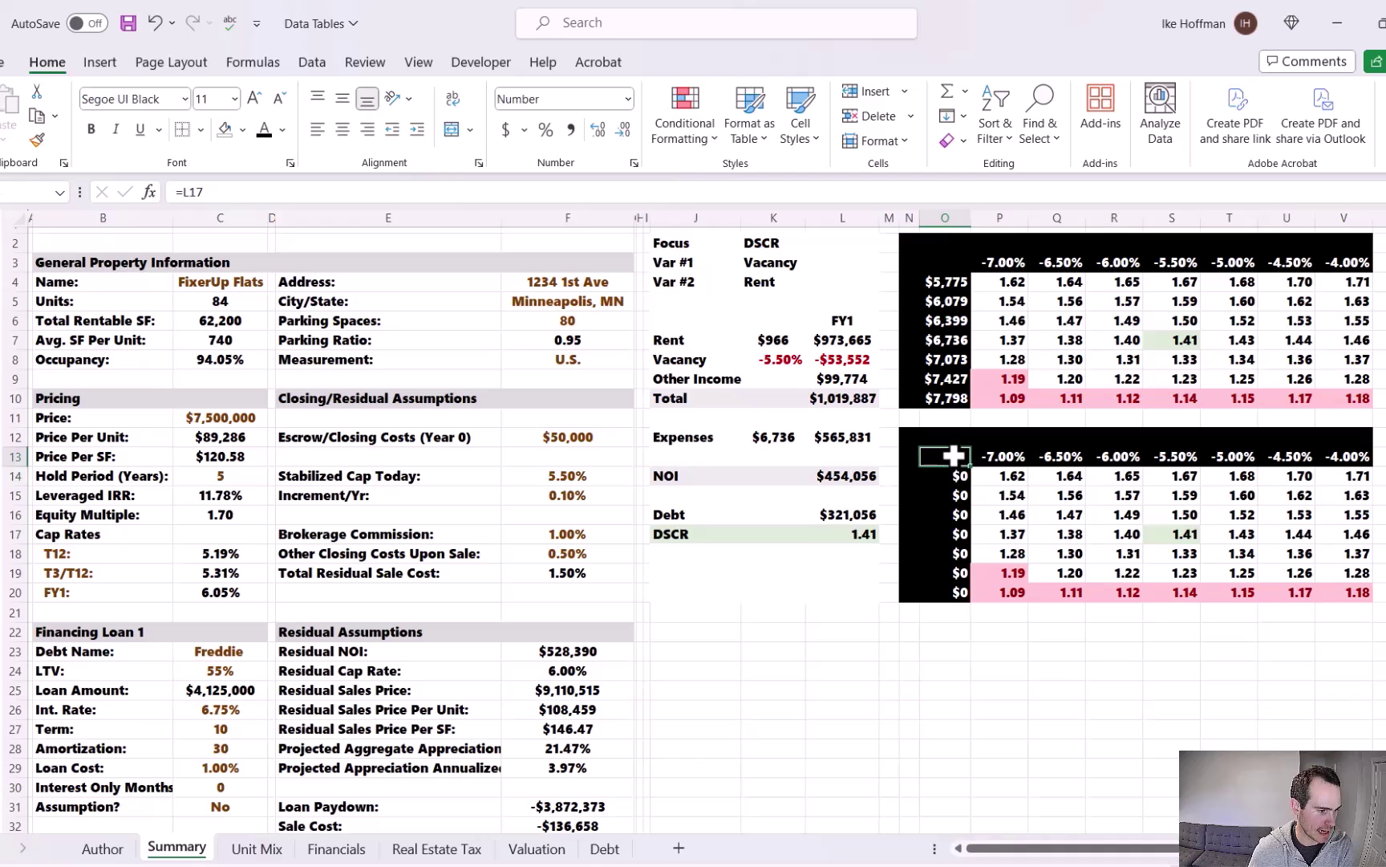
- Enter the base rent in O17 as ='Unit Mix'!F10*(1+Financials!W7), using average rent and FY1 rent growth
click(954, 533)
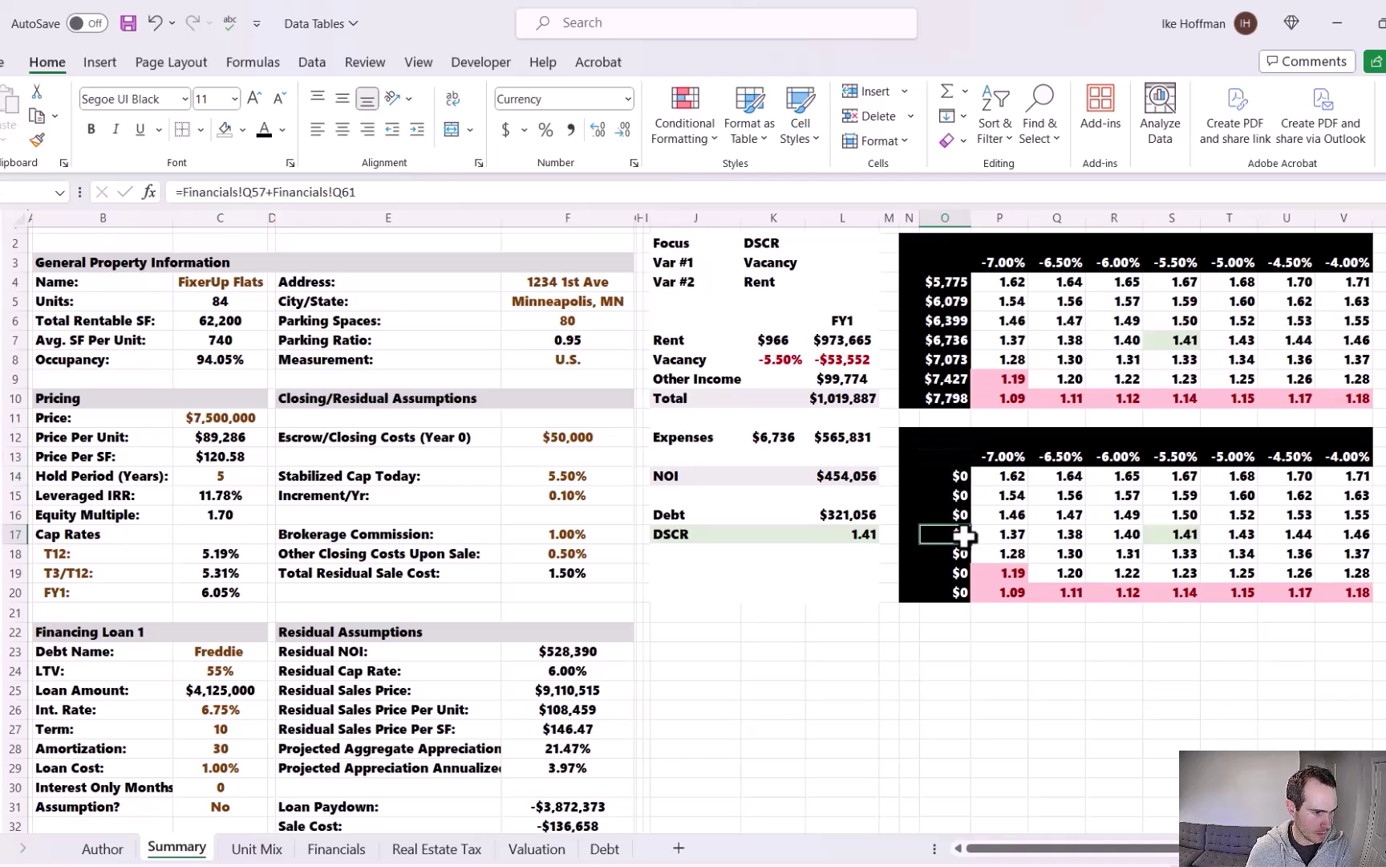
text(=)
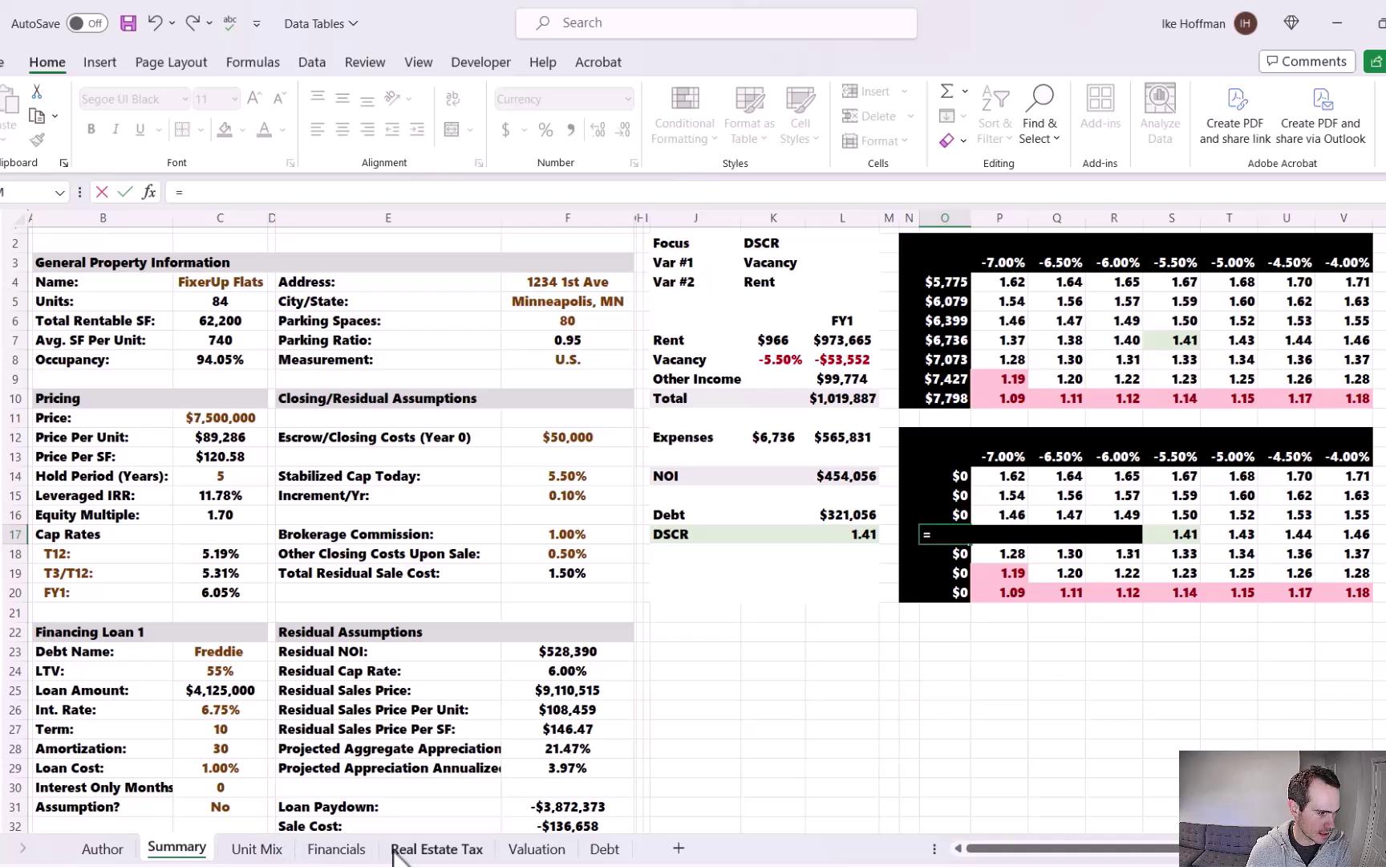
click(273, 850)
click(435, 412)
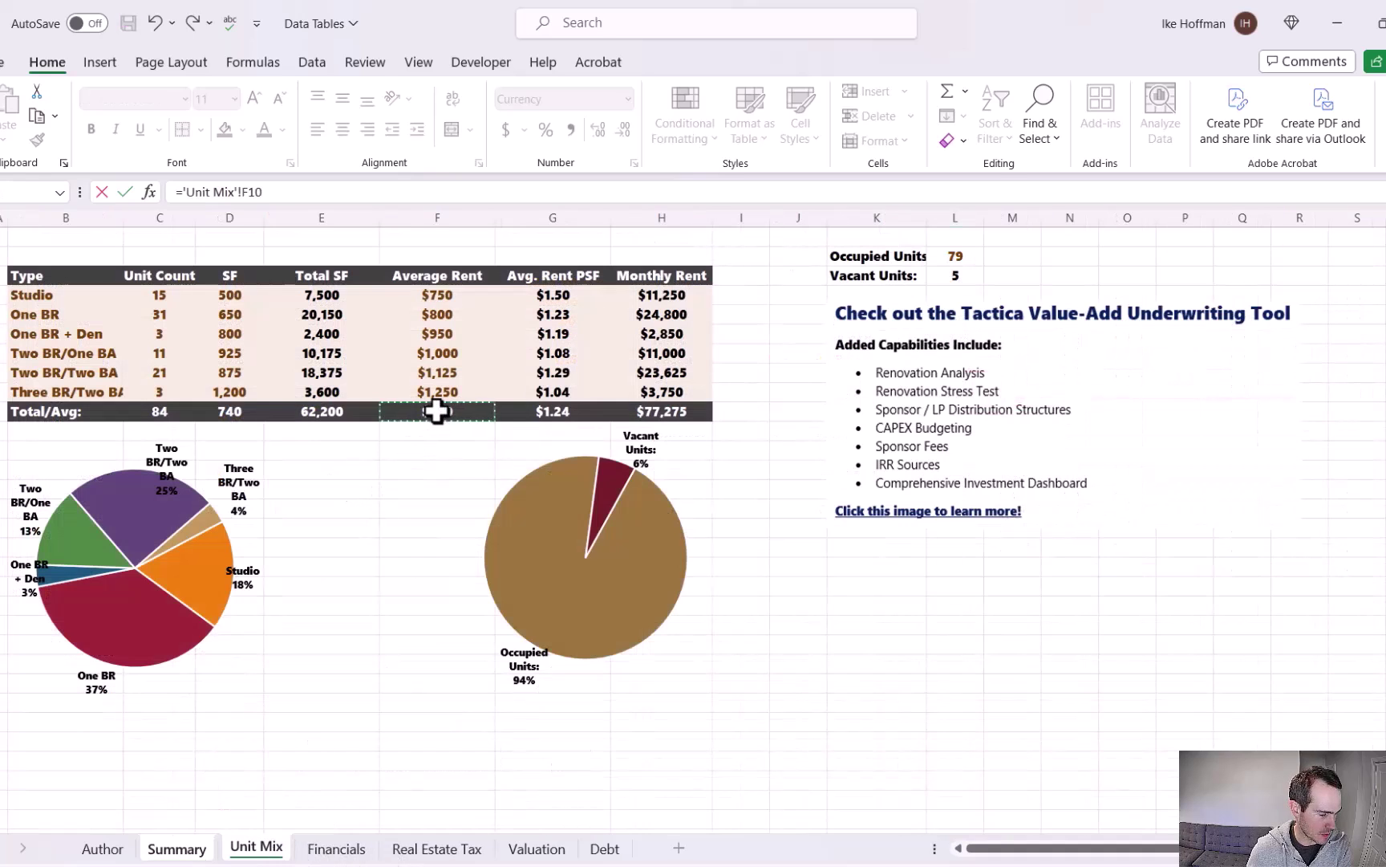
text(*)
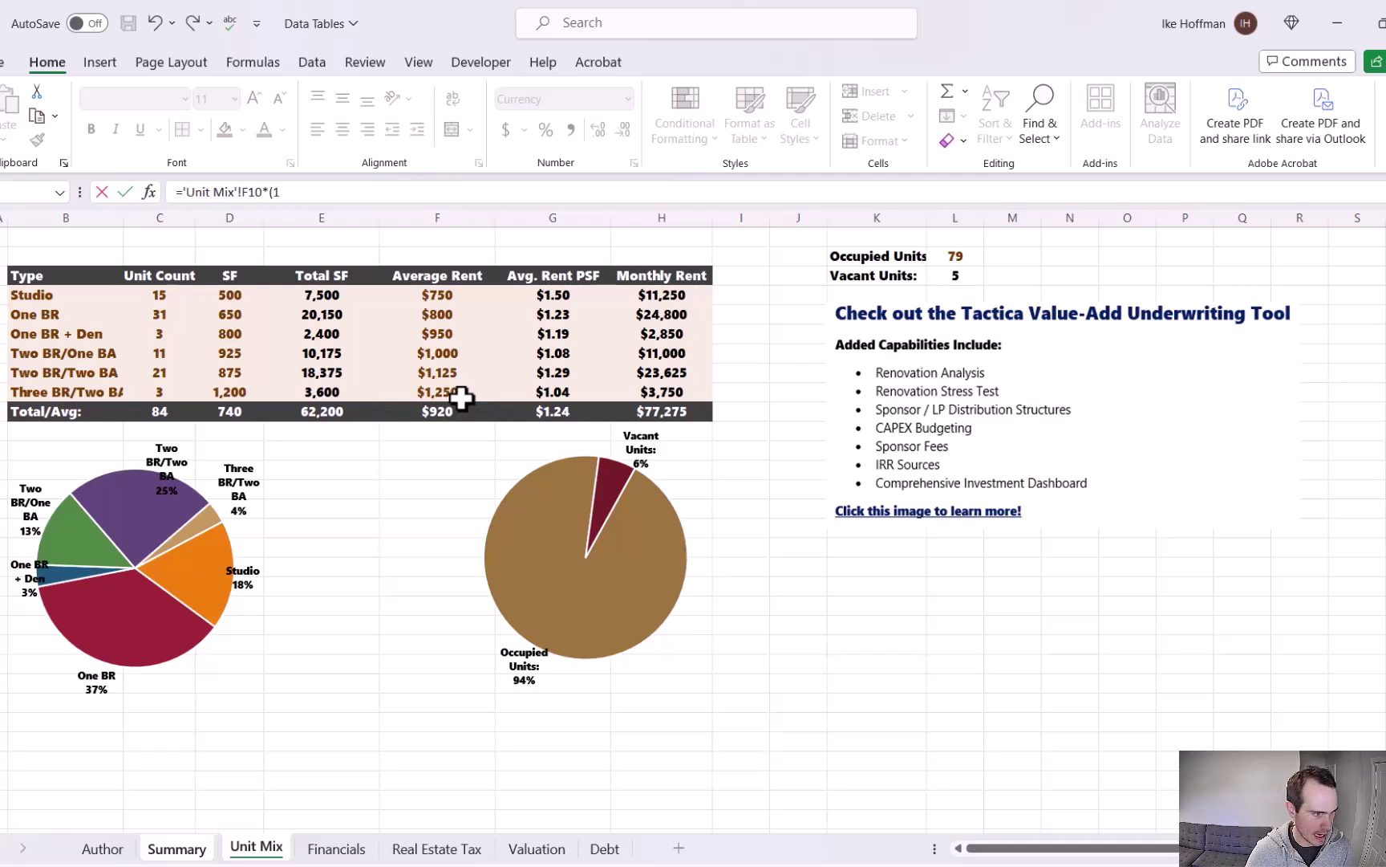
text((1+)
click(337, 848)
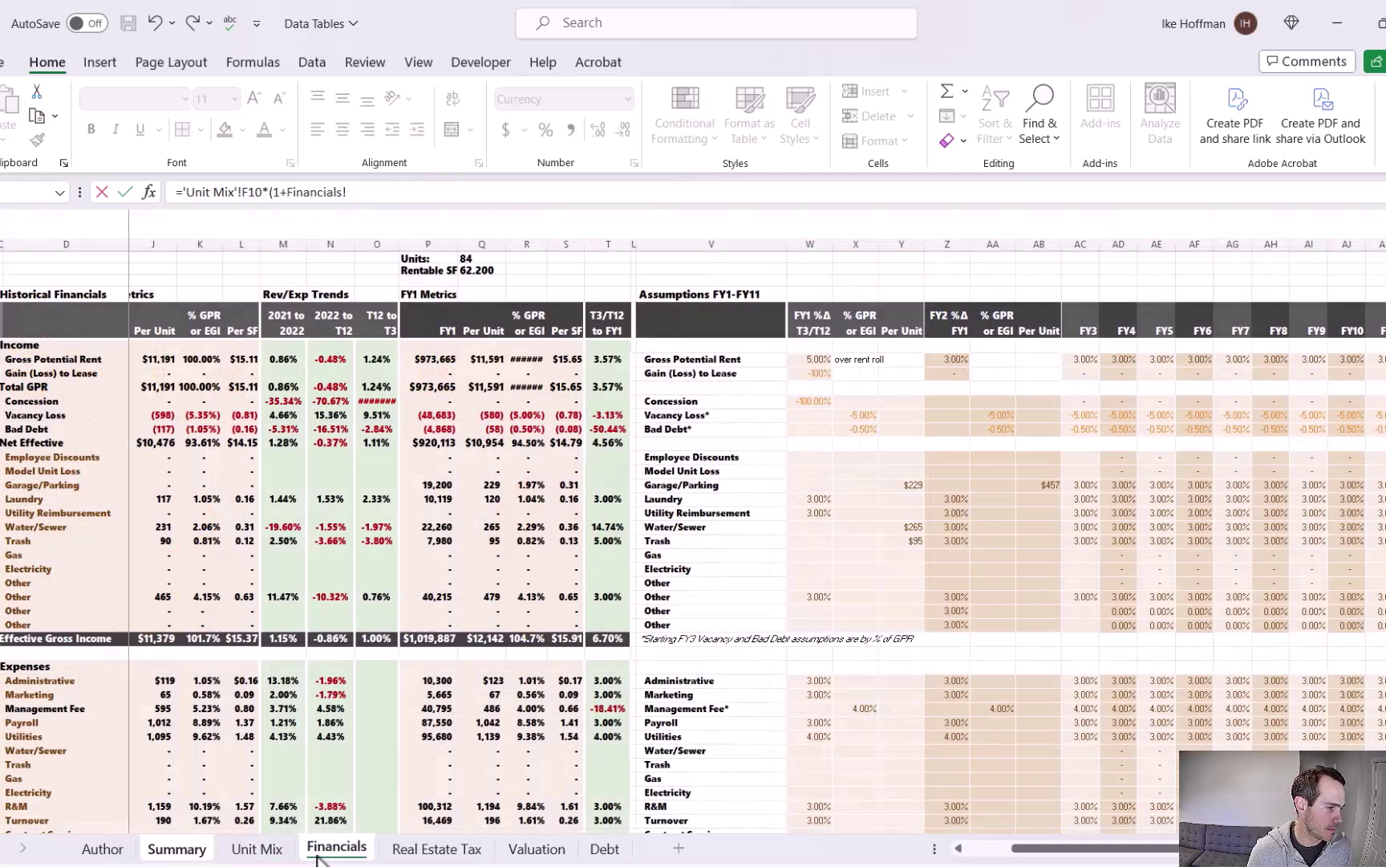
click(805, 360)
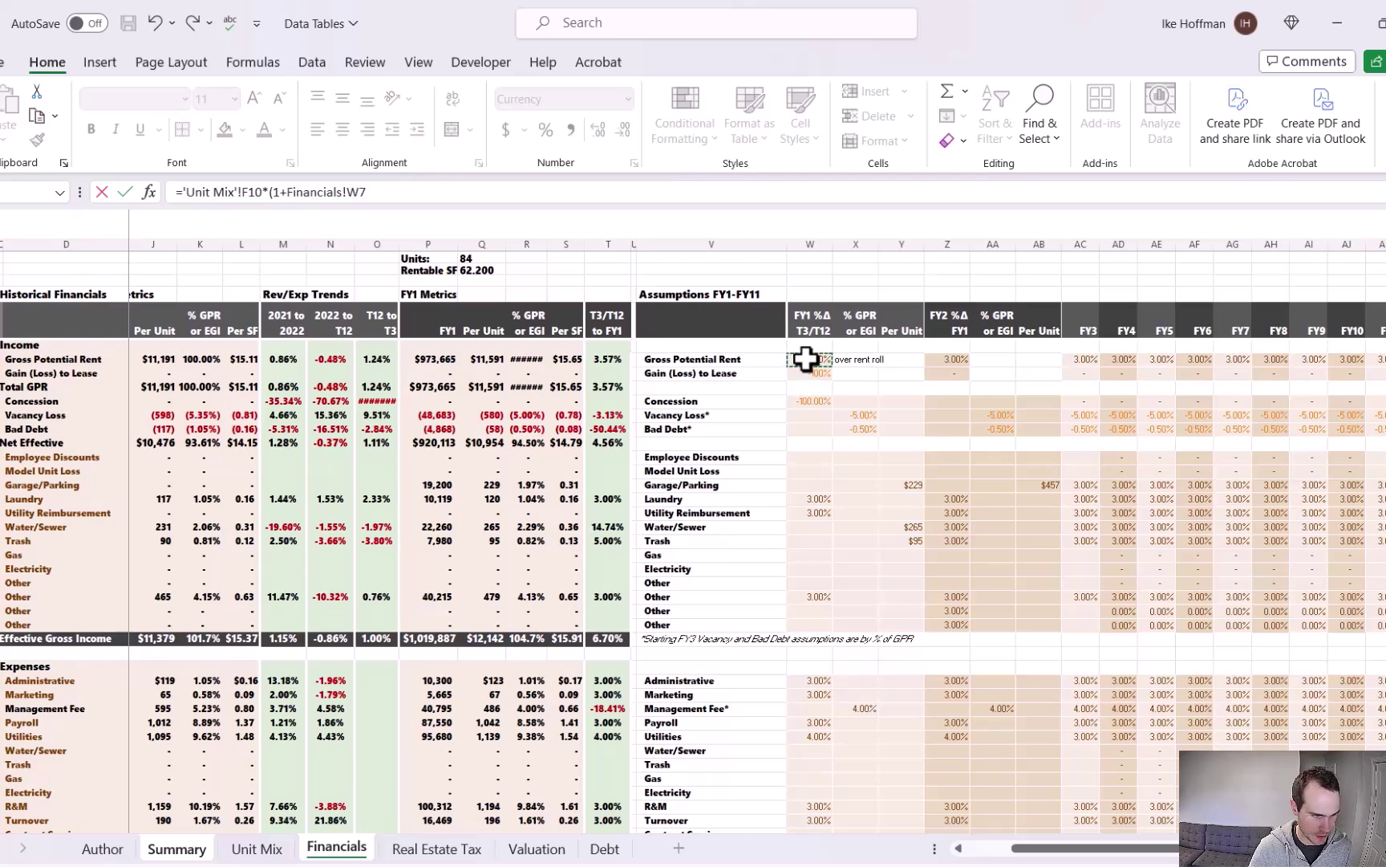
key(Return)
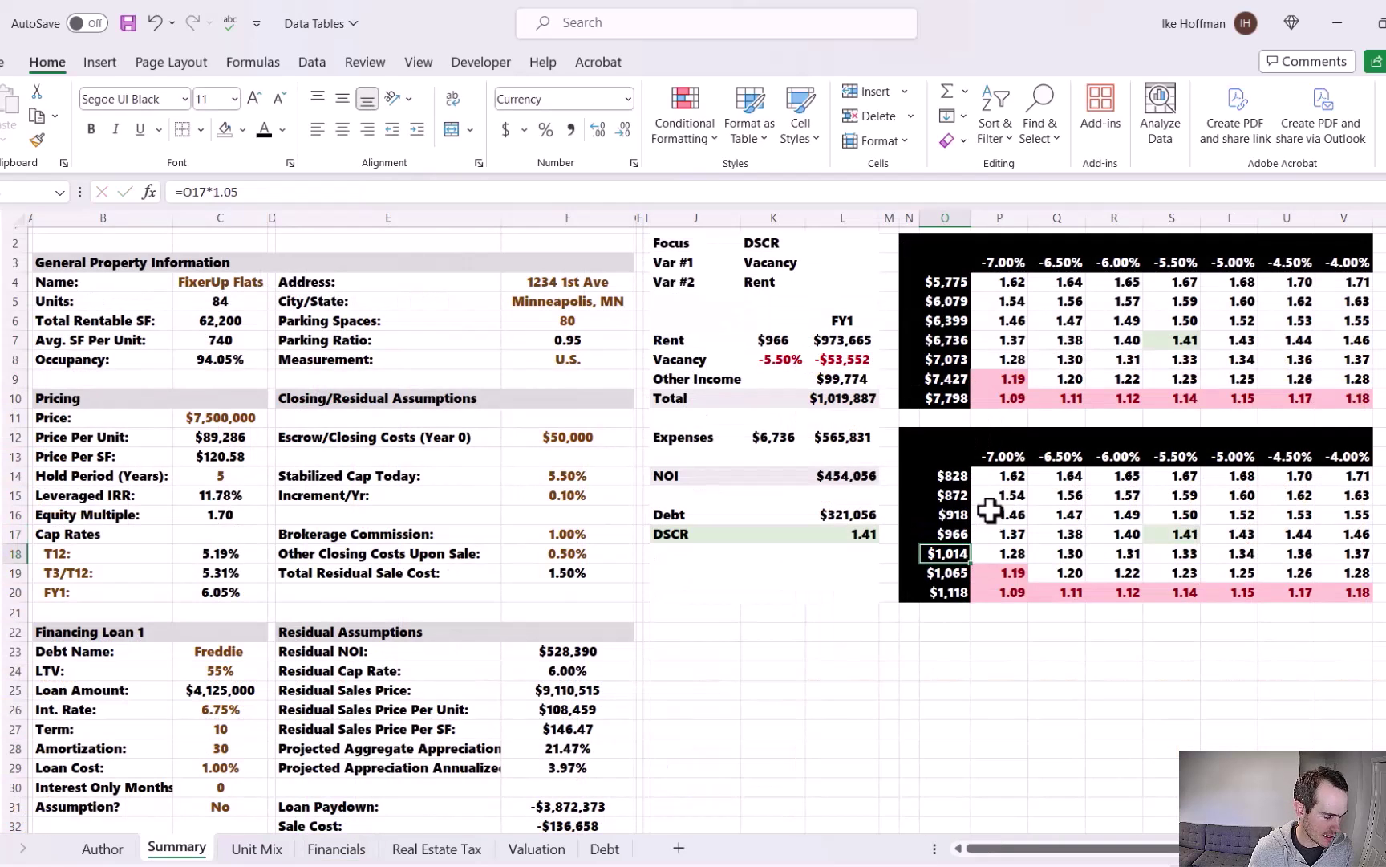
- Set the rent in O16 to $50 below the base rent with =O17-50
click(963, 514)
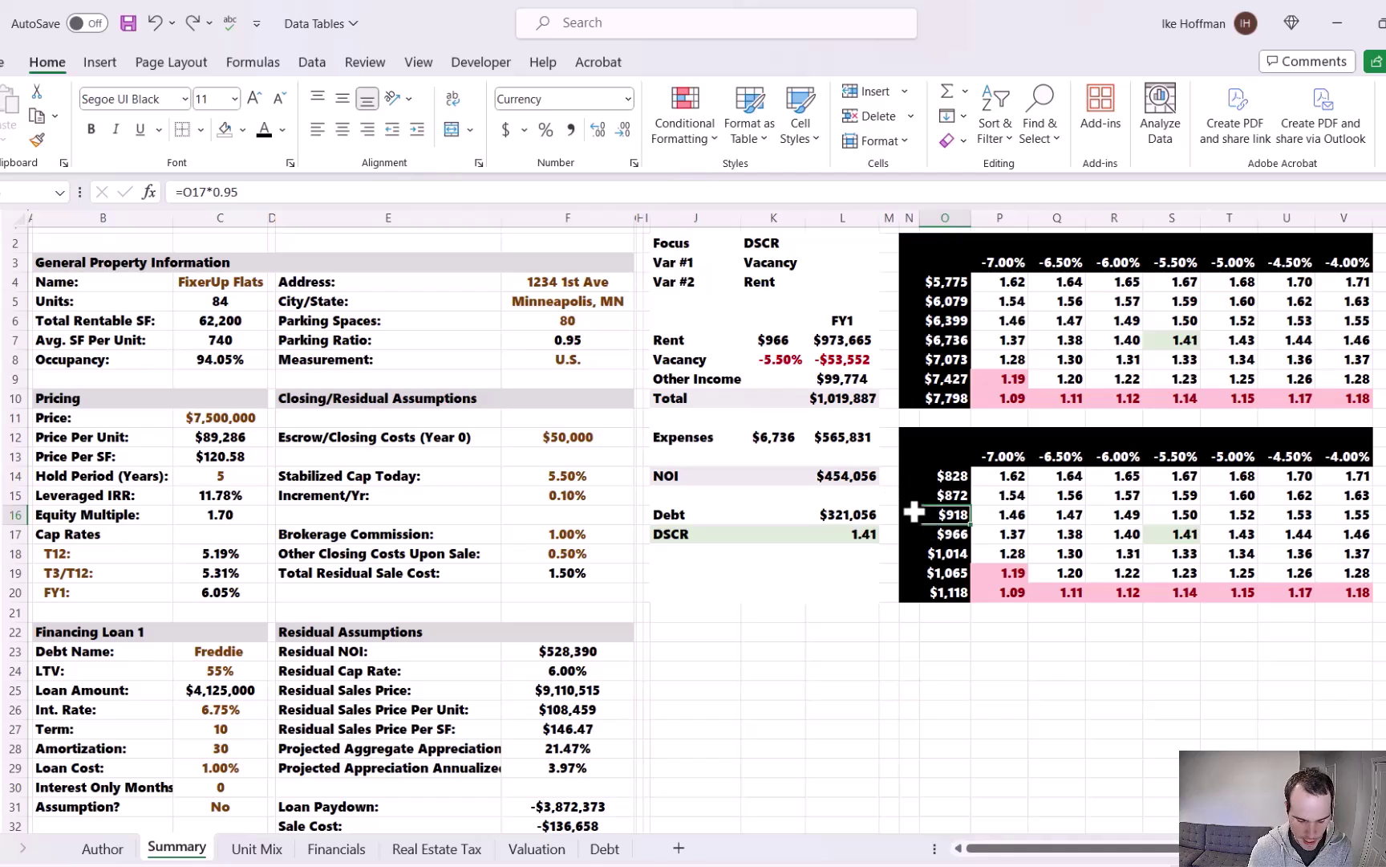
text(=)
click(947, 534)
text(-5)
key(Return)
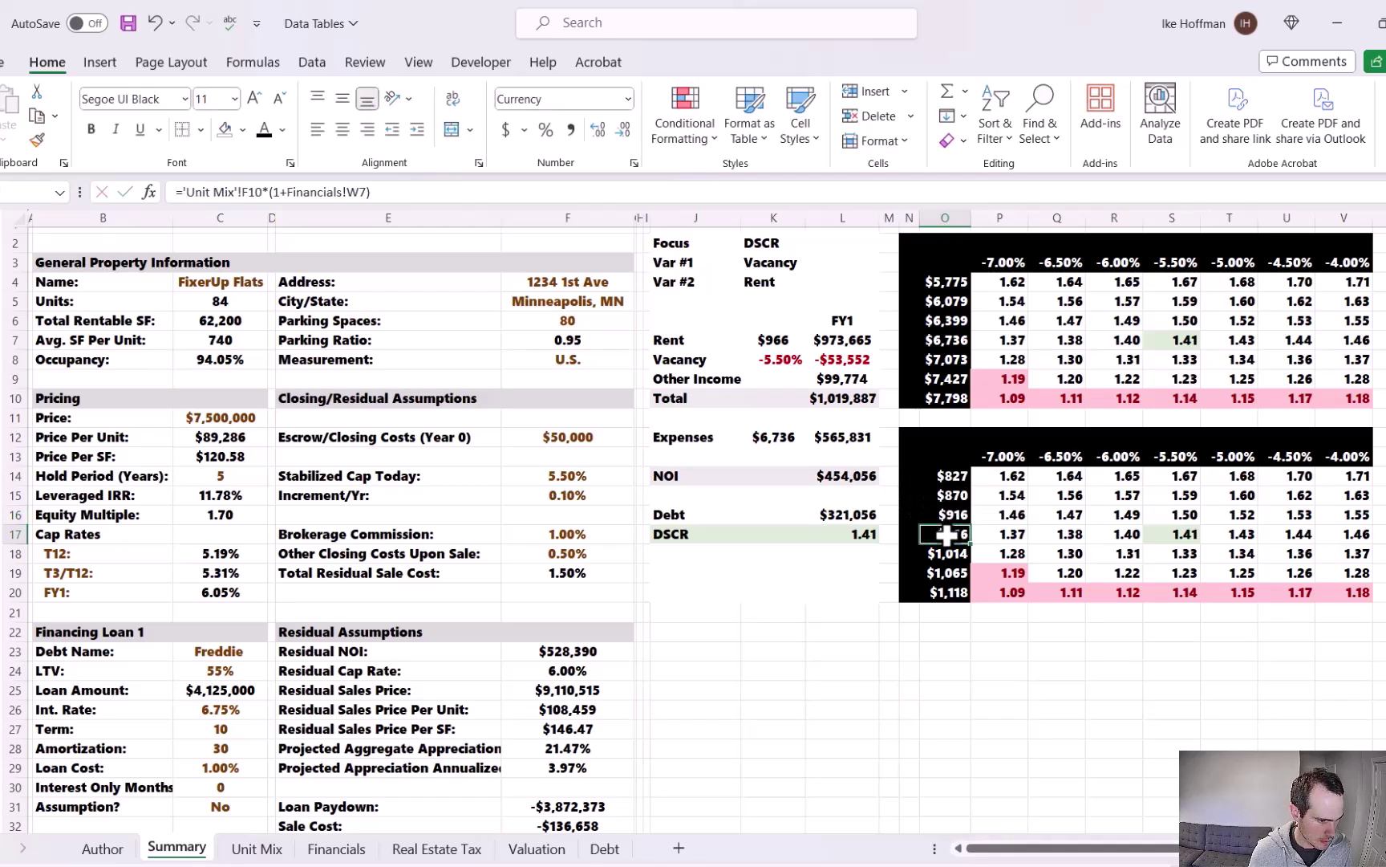
- Extend the $50 rent decrease formula from O16 up through O14
drag(945, 515, 956, 476)
key(F2)
key(ctrl+Return)
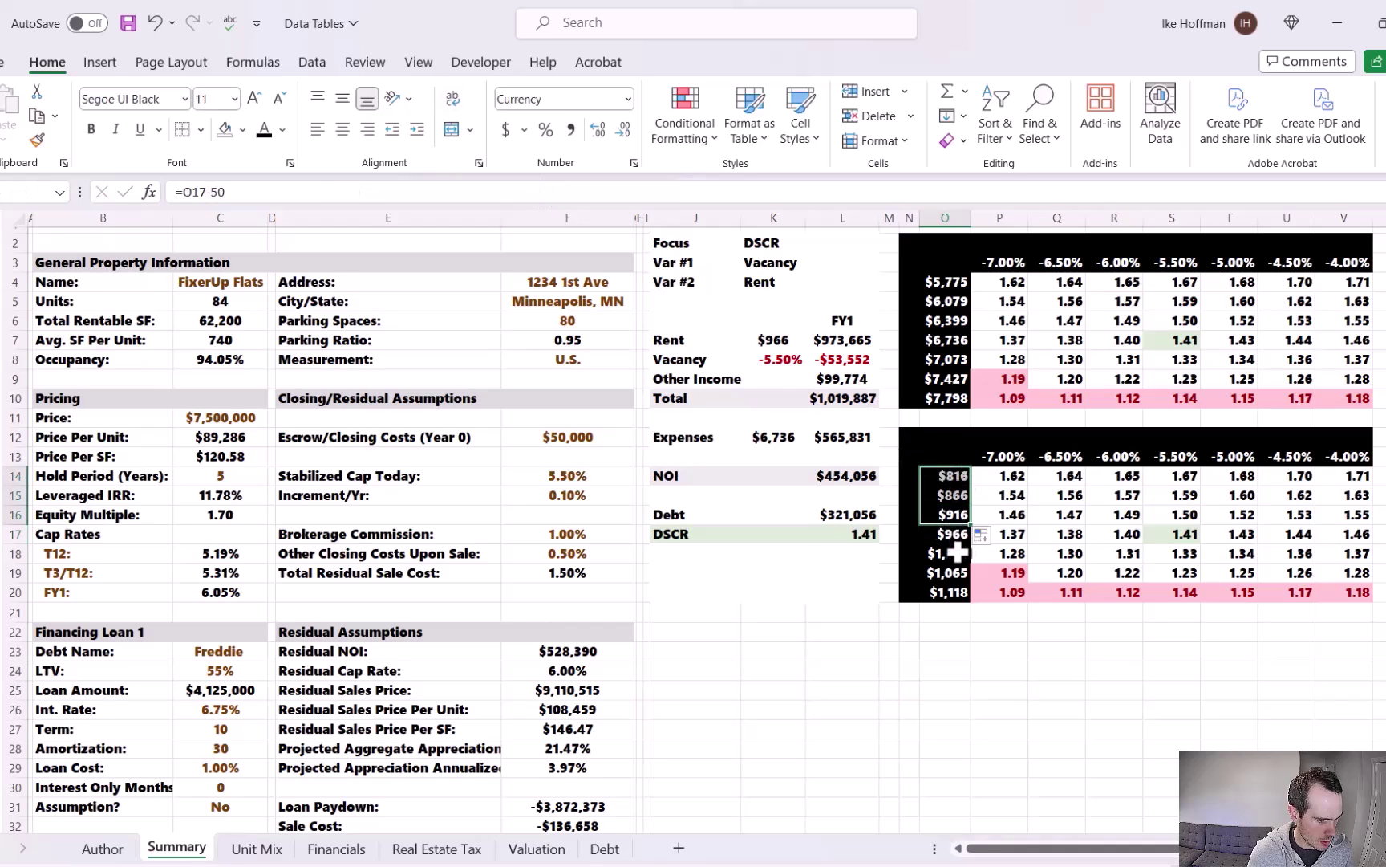
- Set the rent in O18 to $50 above the base rent with =O17+50 and extend the increment down through O20
click(944, 554)
text(=O17*1.05)
key(BackSpace)
key(BackSpace)
key(BackSpace)
key(BackSpace)
key(BackSpace)
text(+50)
key(ctrl+Return)
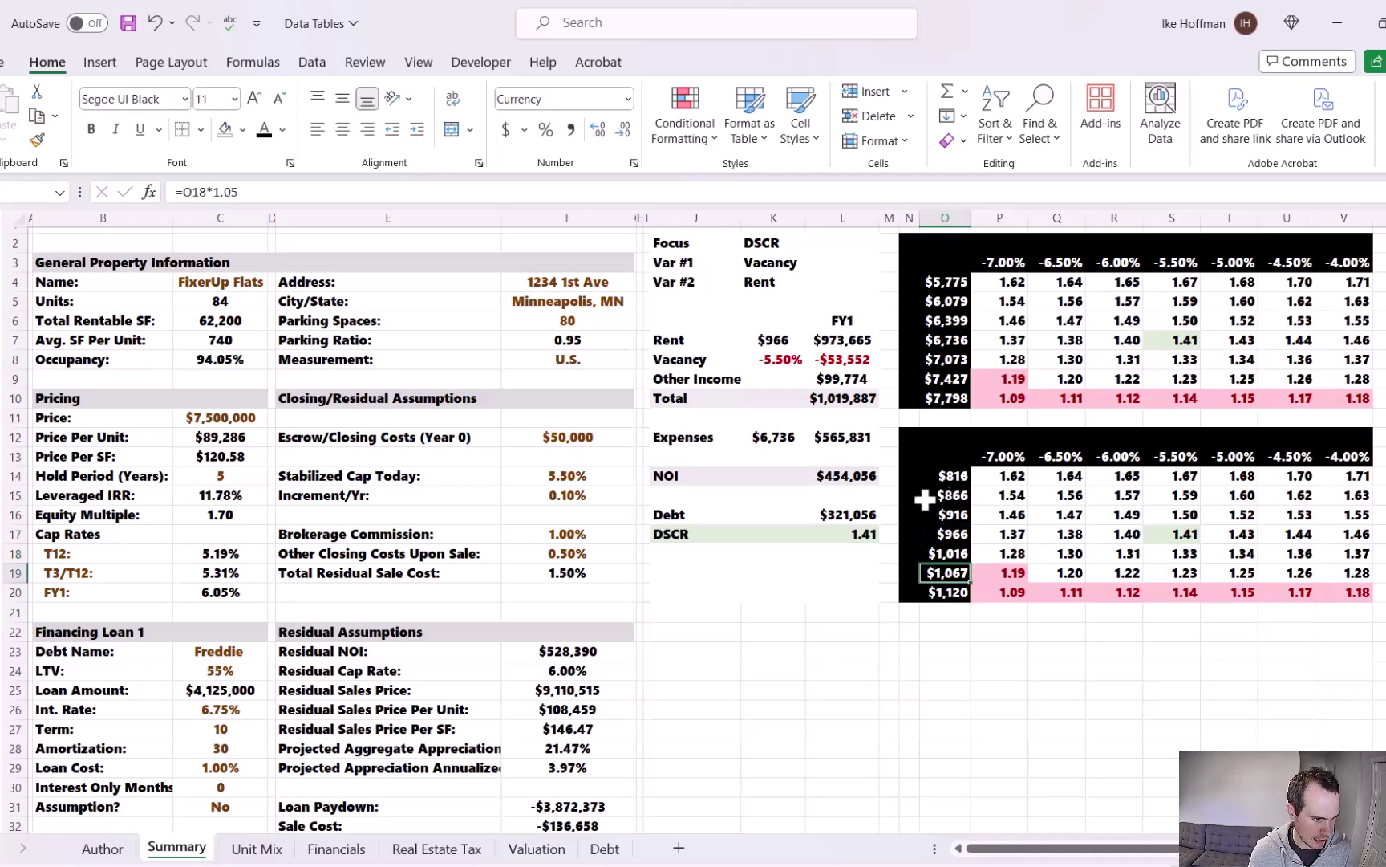
drag(970, 563, 967, 597)
click(981, 654)
- Create a what-if data table over O13:V20 with vacancy K8 as row input cell and rent K7 as column input cell
drag(941, 455, 1338, 586)
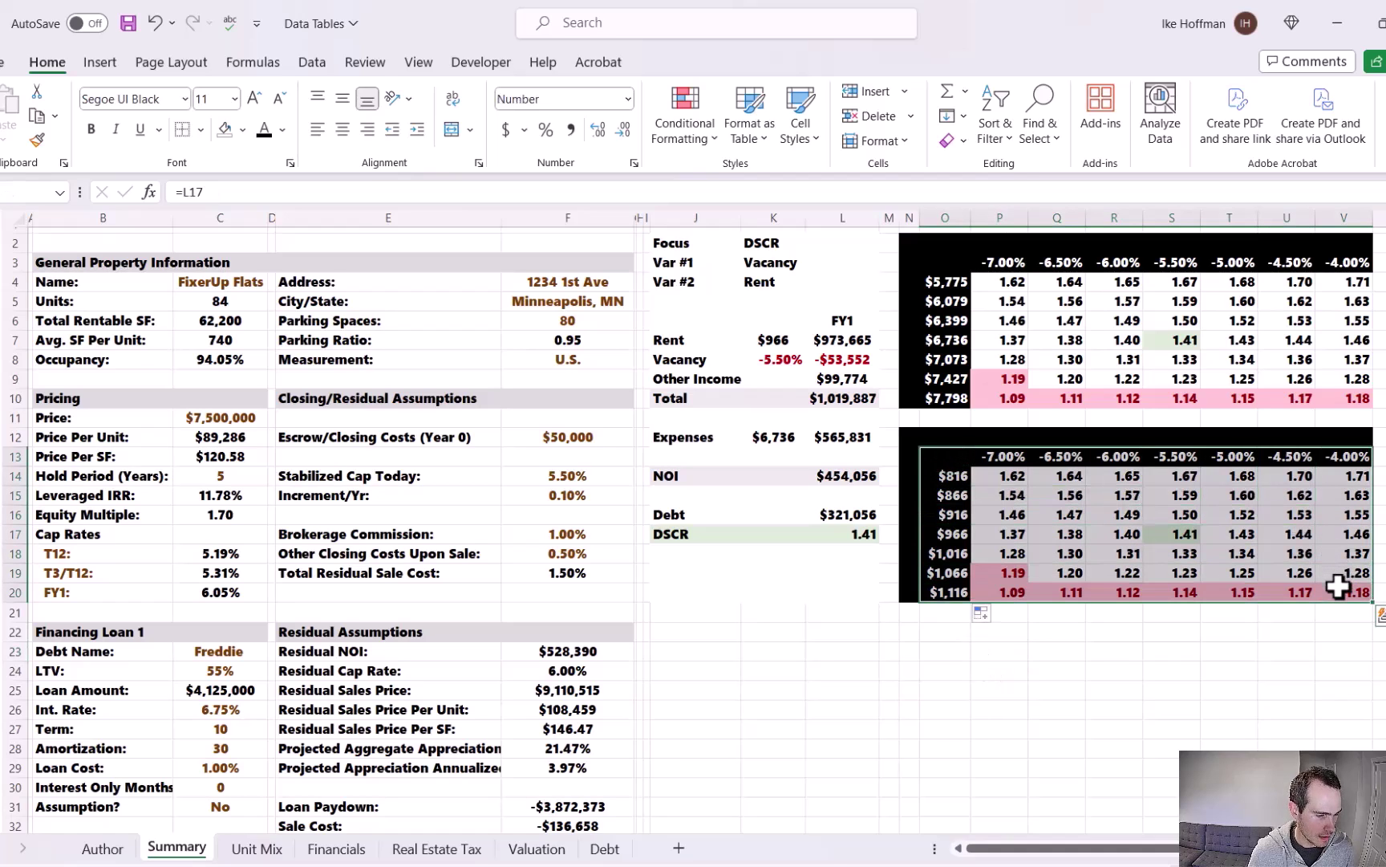
click(324, 67)
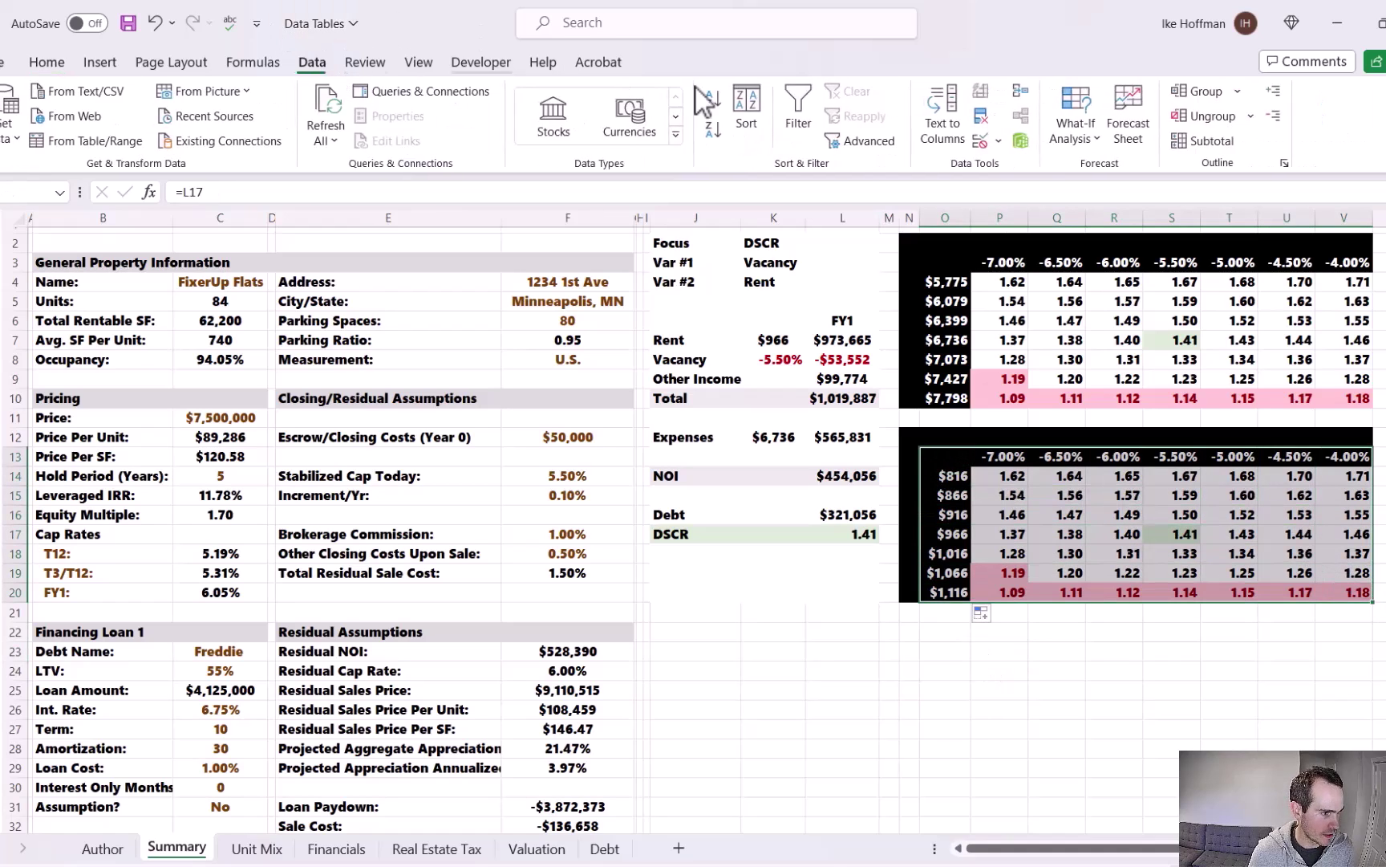
click(1094, 141)
click(1121, 224)
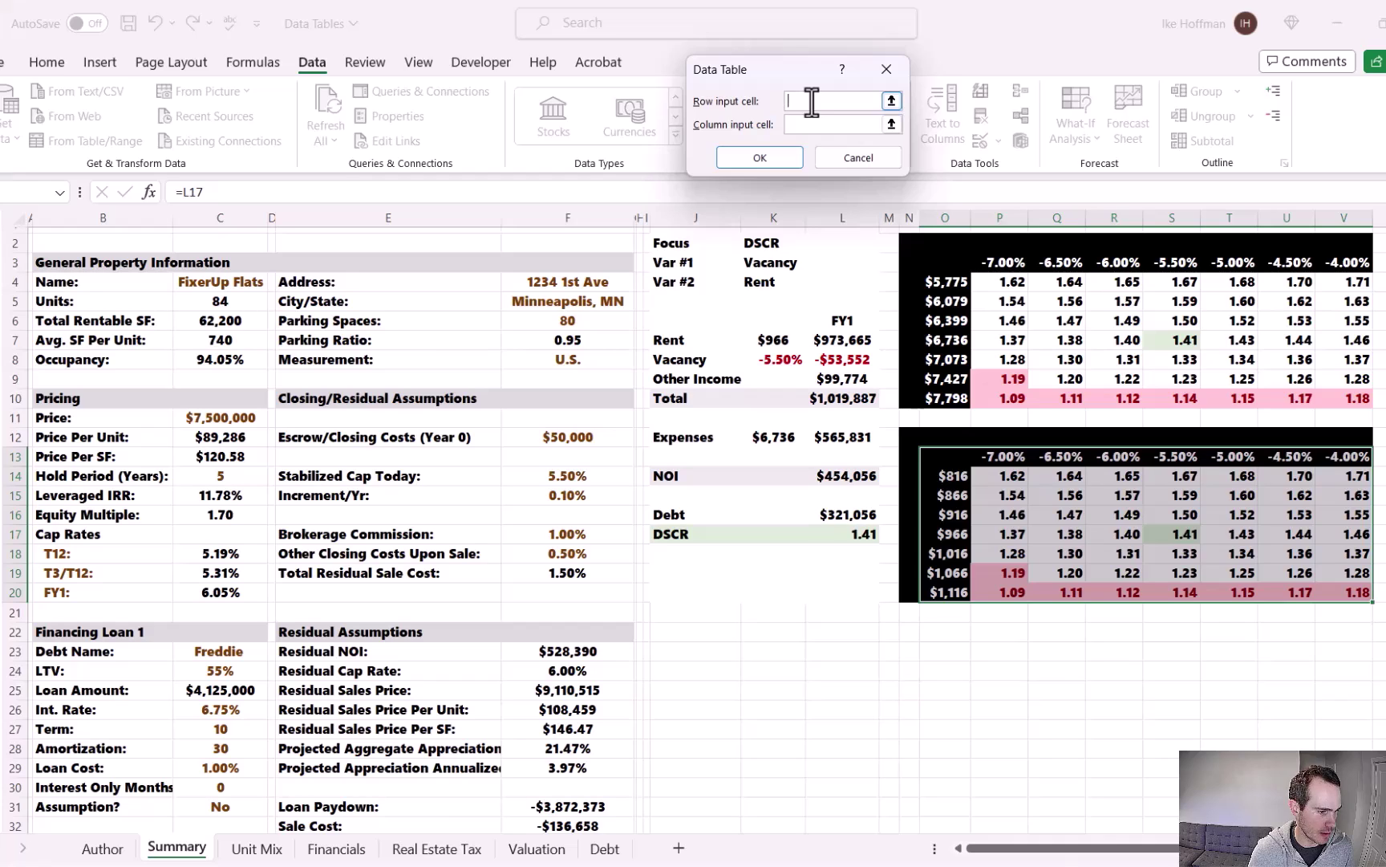
click(780, 360)
click(808, 124)
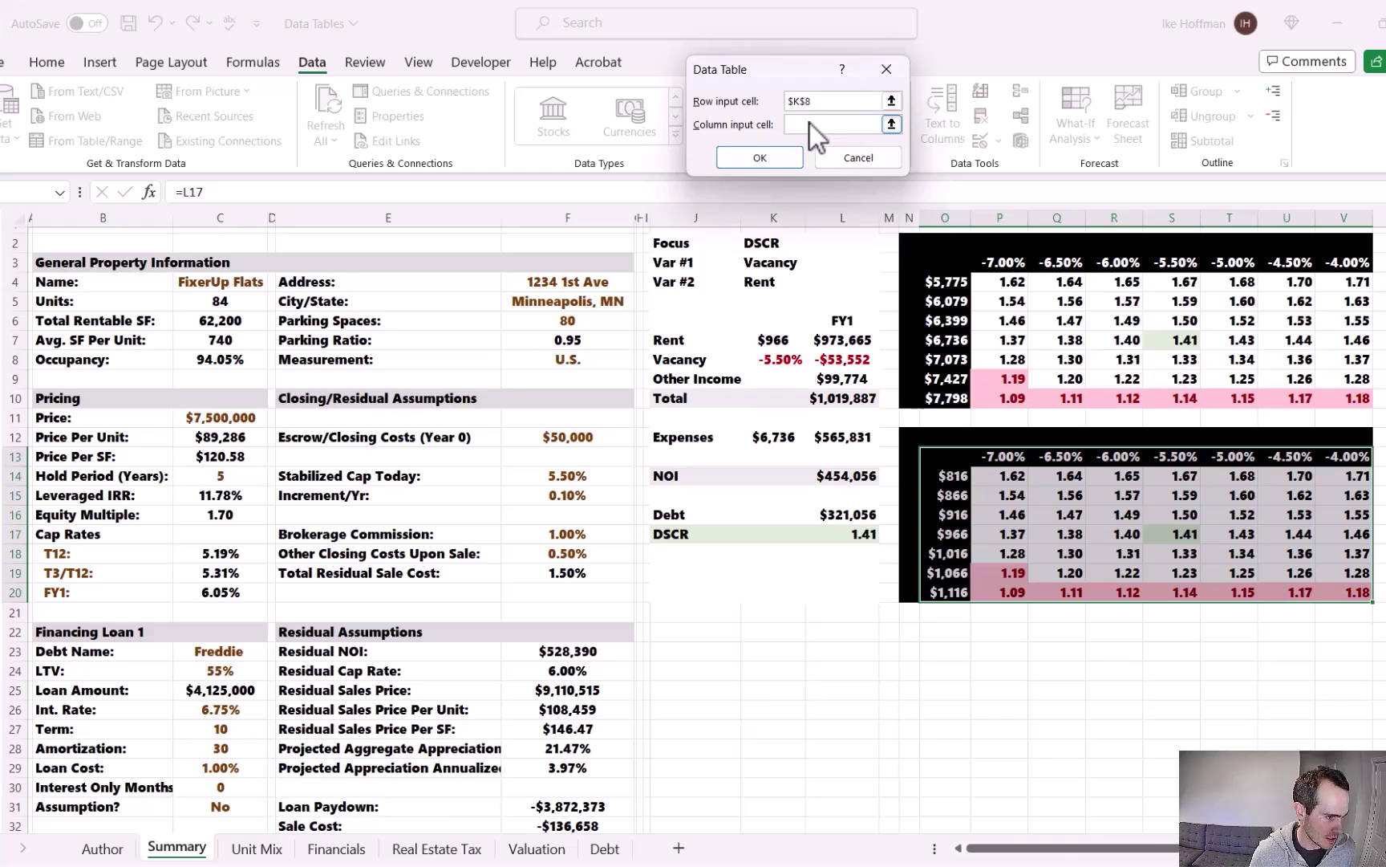
click(773, 340)
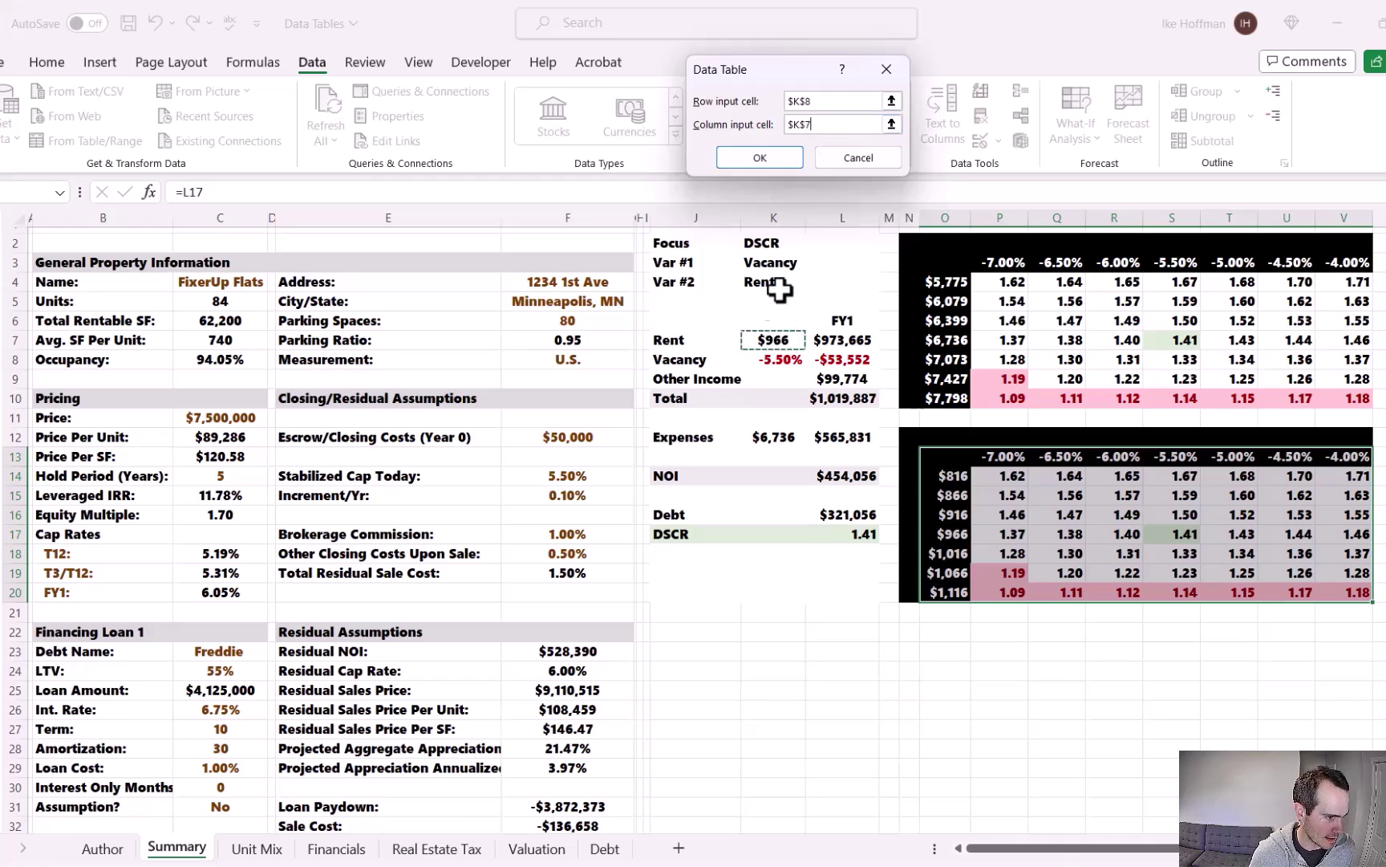
click(758, 158)
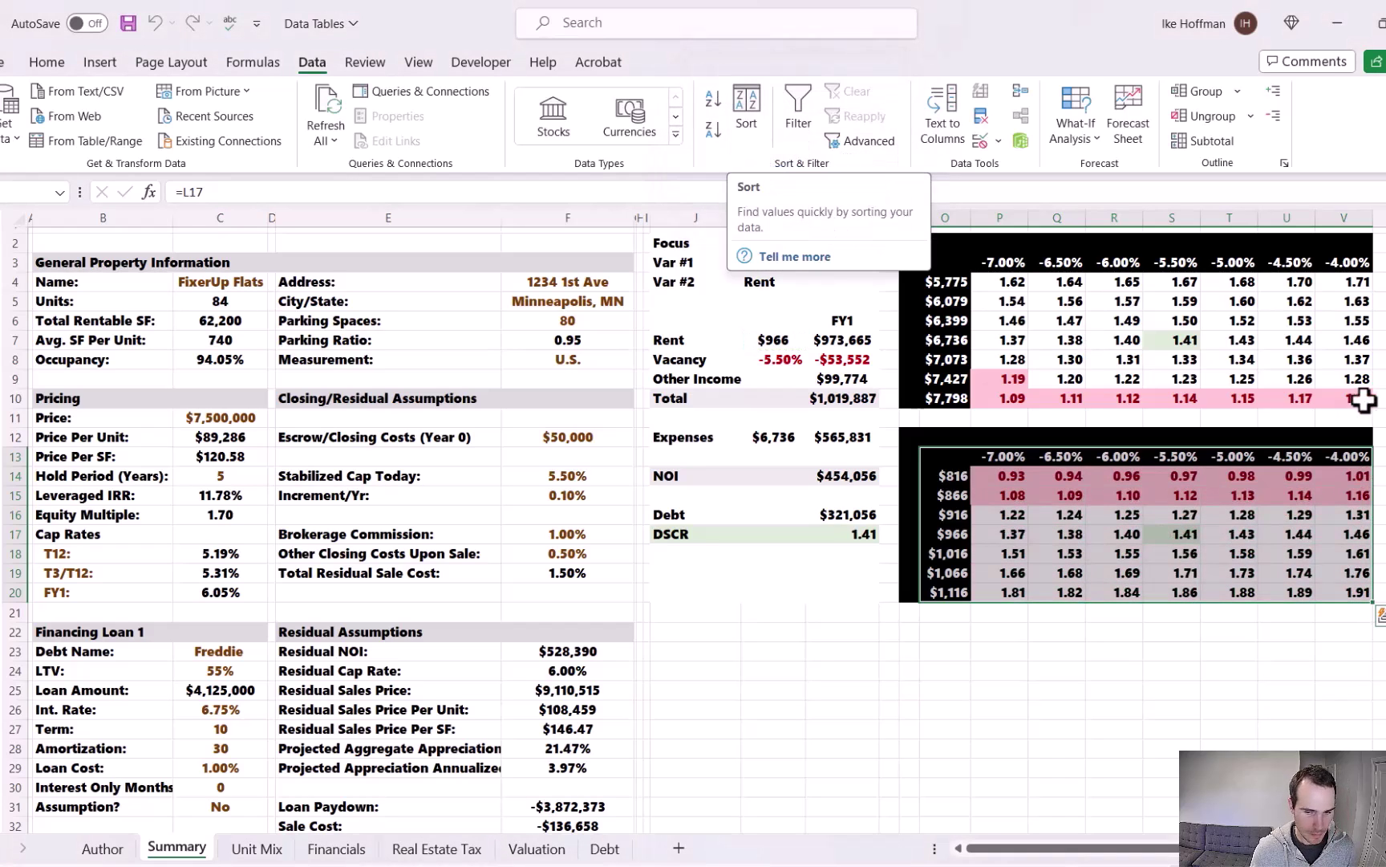
click(1286, 672)
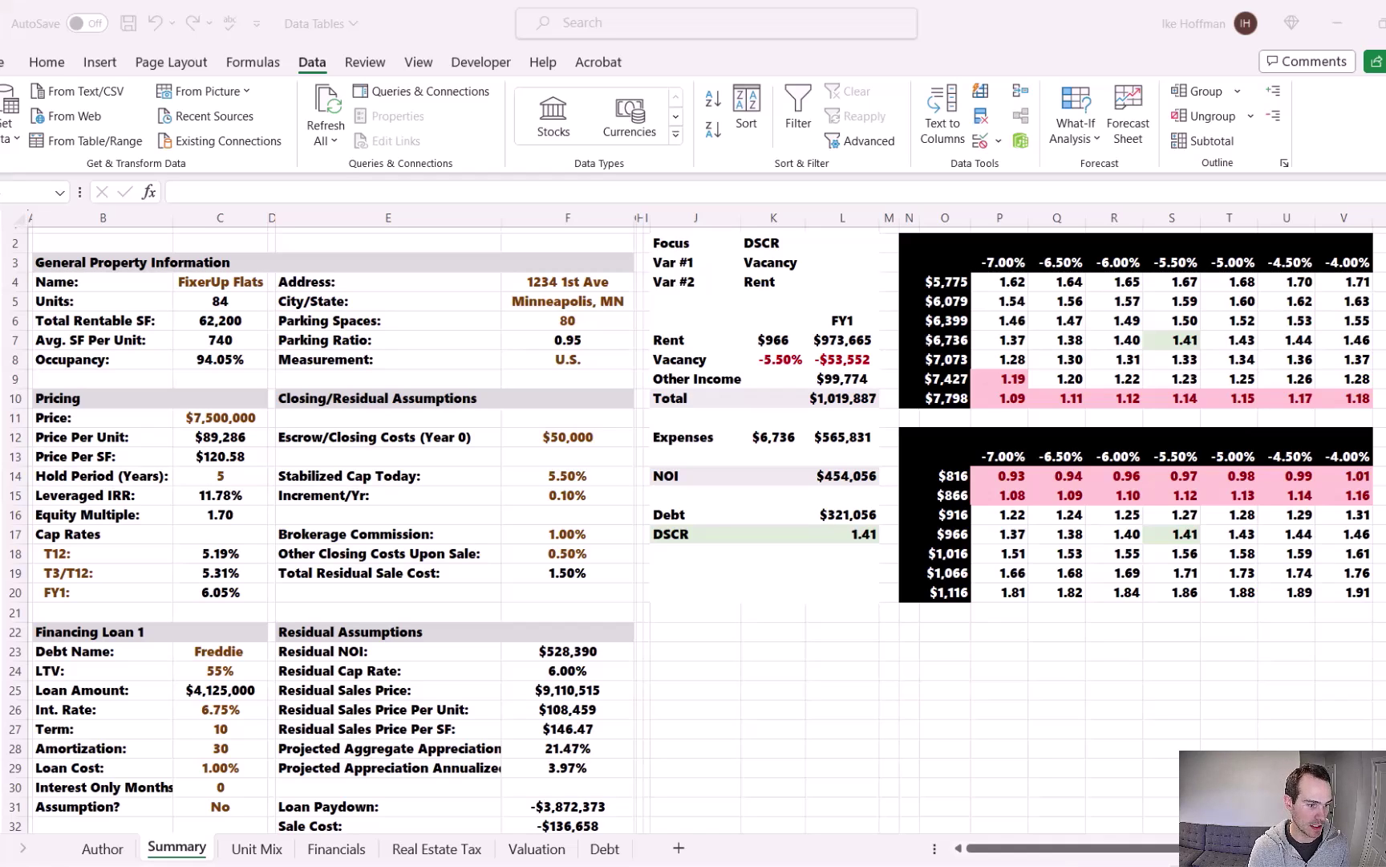
- Set the property's purchase price in C11 to $6,750,000
click(226, 415)
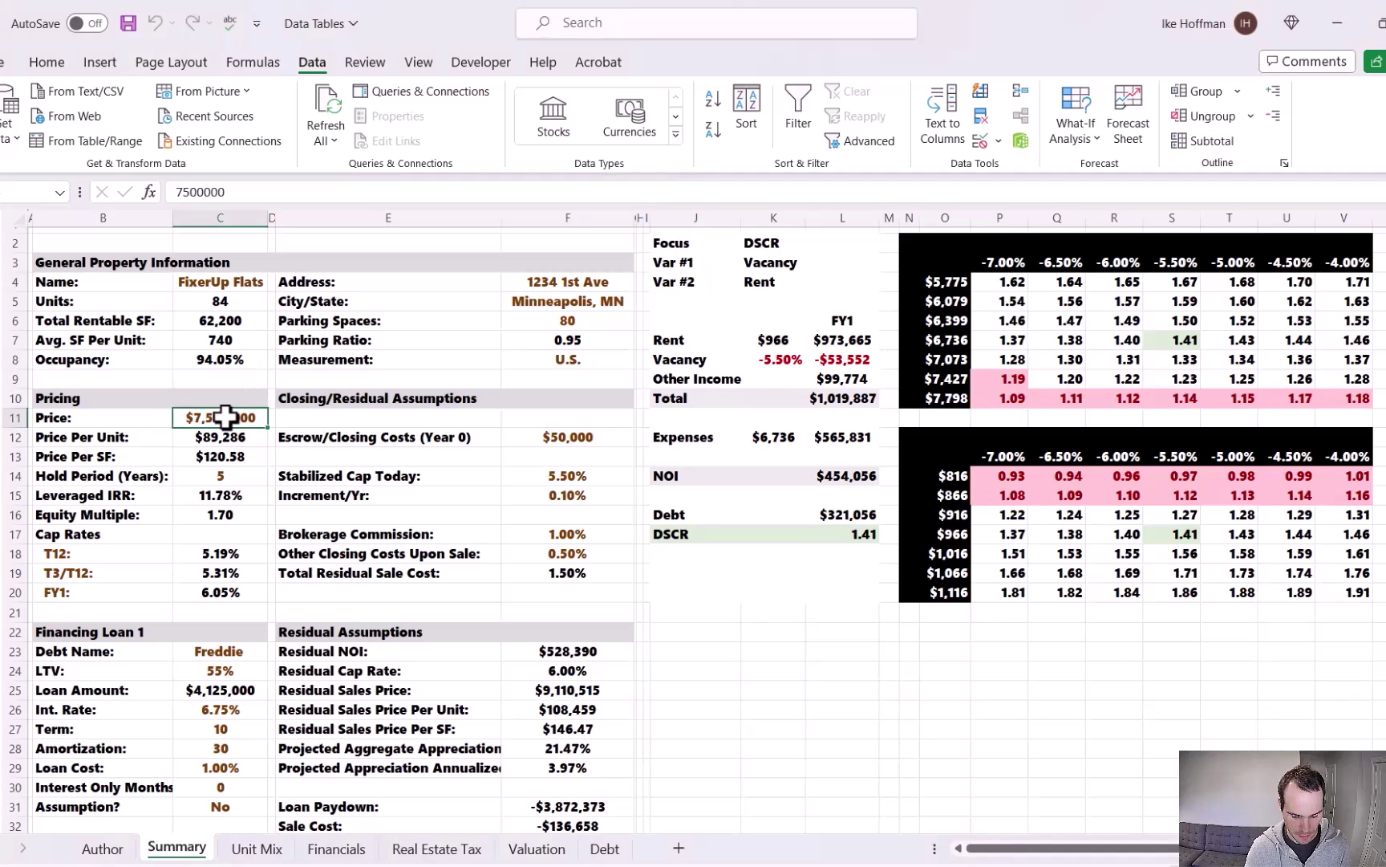
text(6,750,)
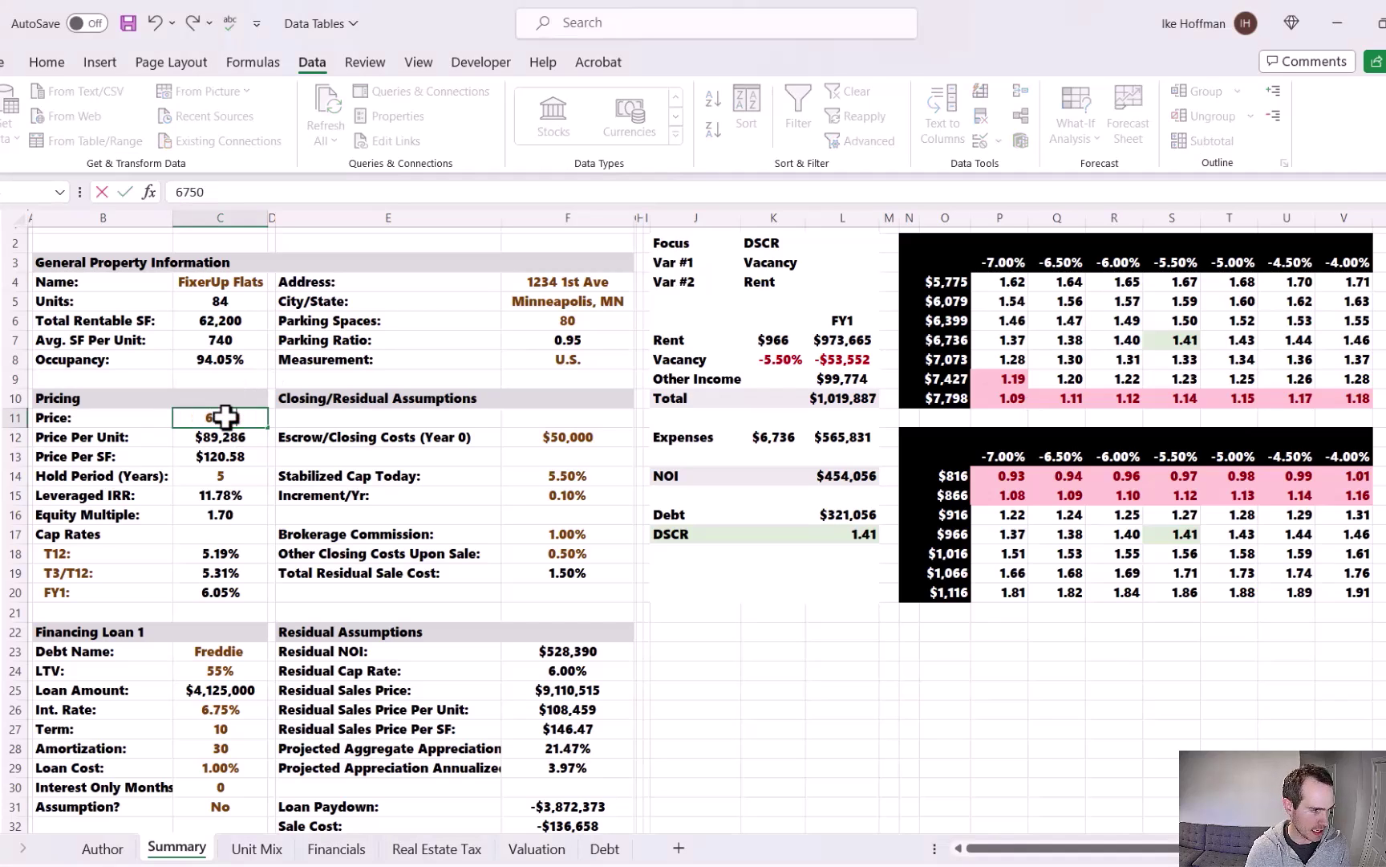
text(000)
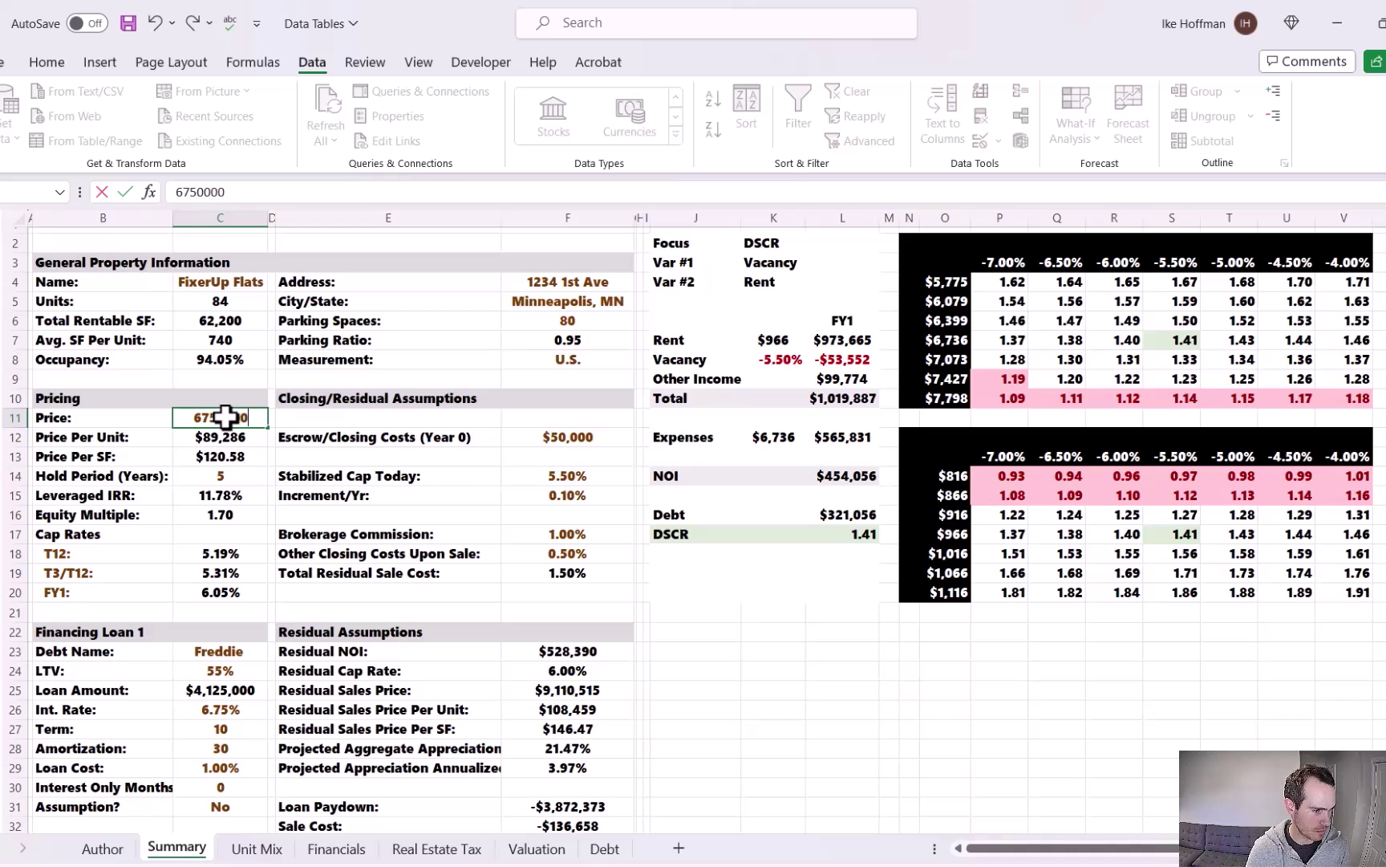
key(Return)
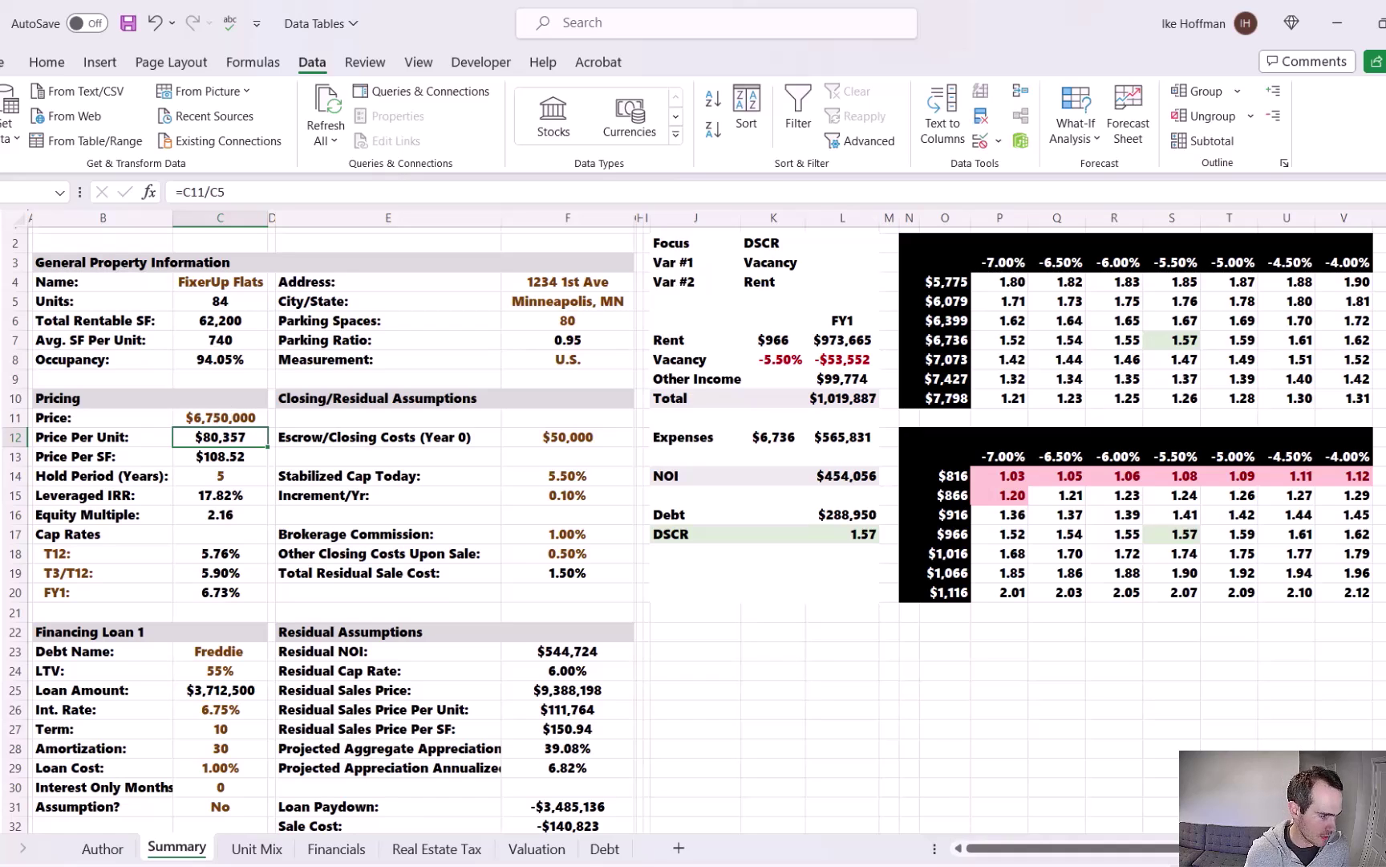
- On the Financials sheet, set the FY1 vacancy loss assumption to -6% and bad debt to -1%
click(335, 849)
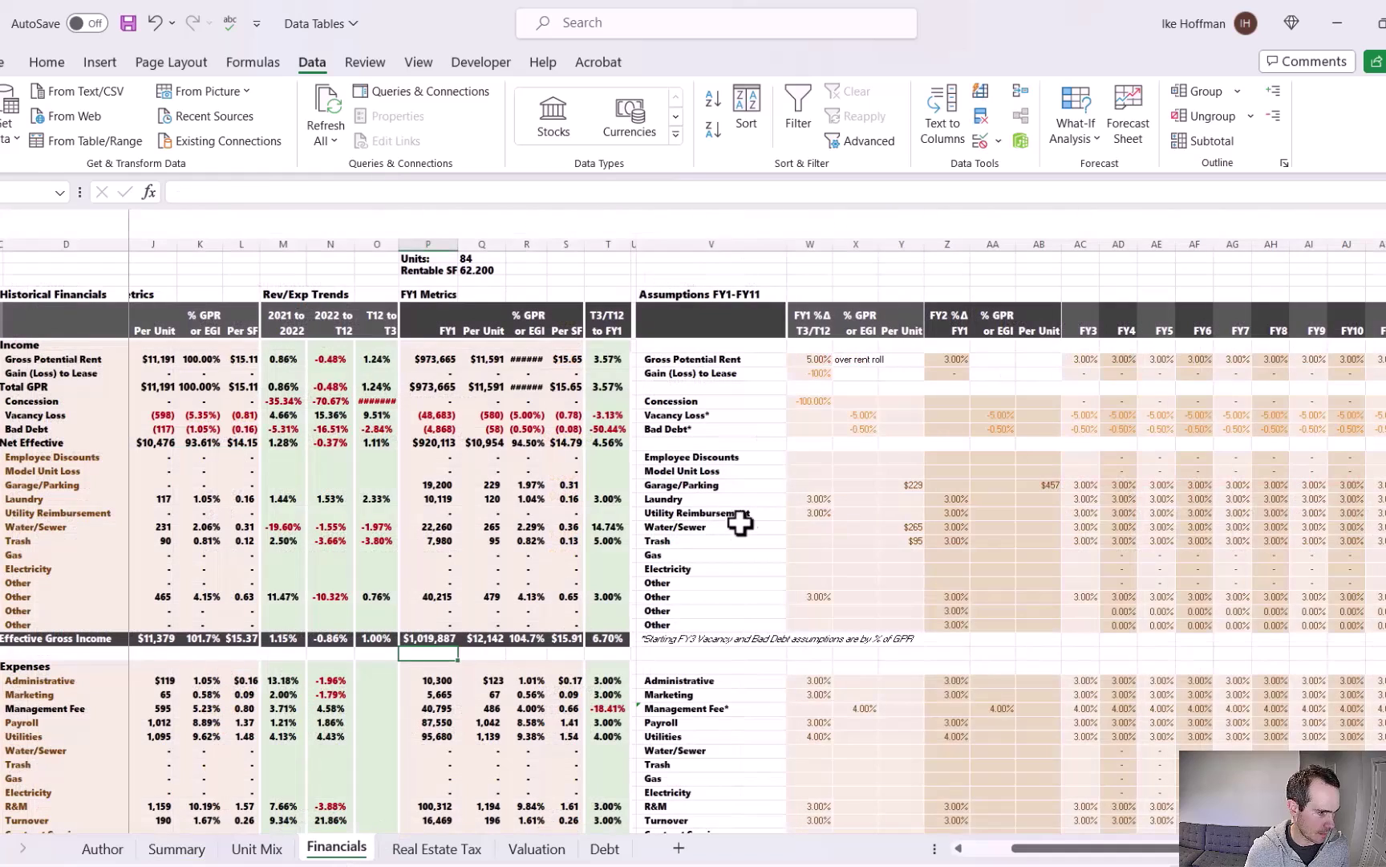
click(859, 415)
text(-6%)
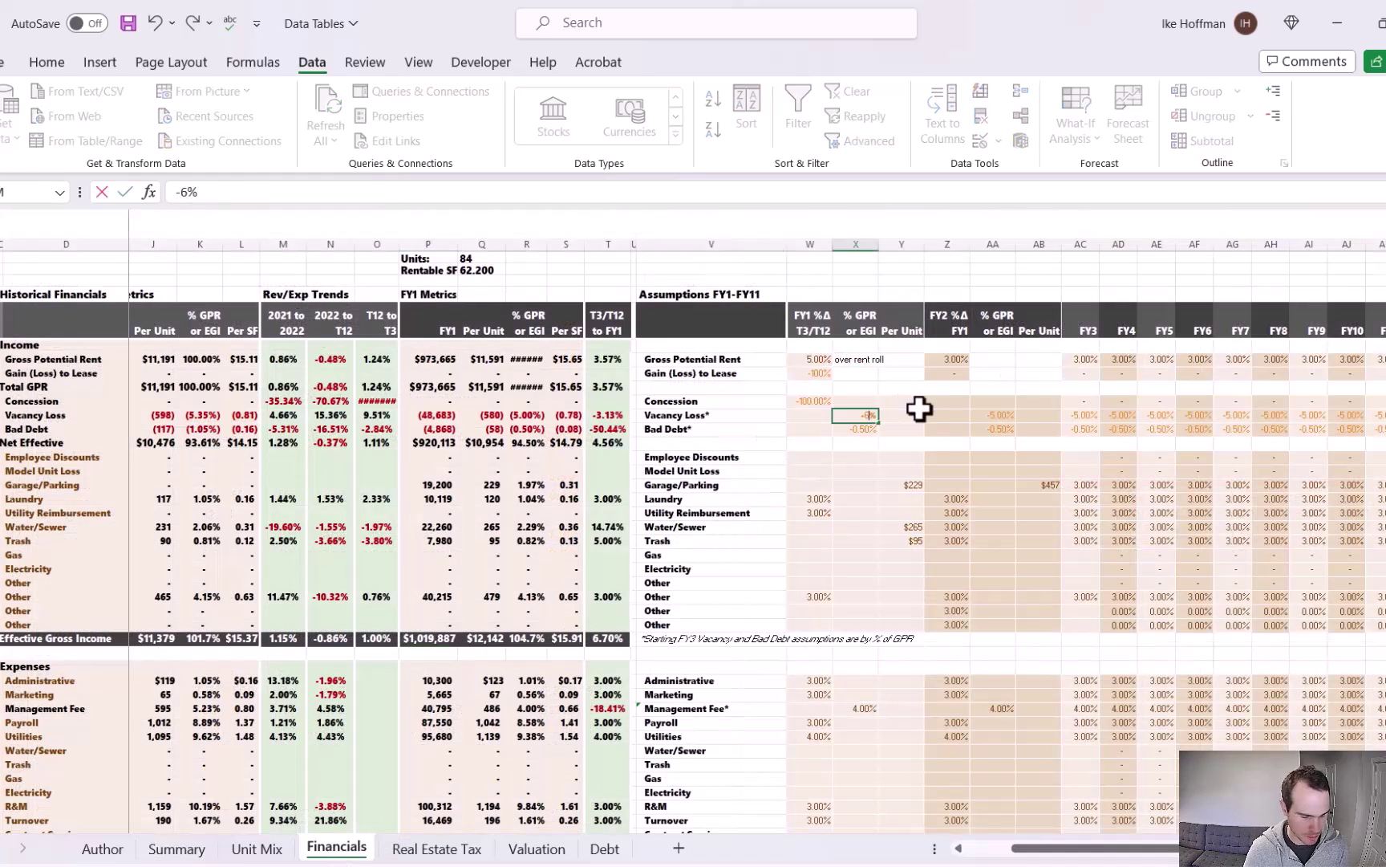
key(Return)
text(-1%)
key(Return)
- Set the FY1 management fee assumption to 5%
scroll(919, 409, down, 5)
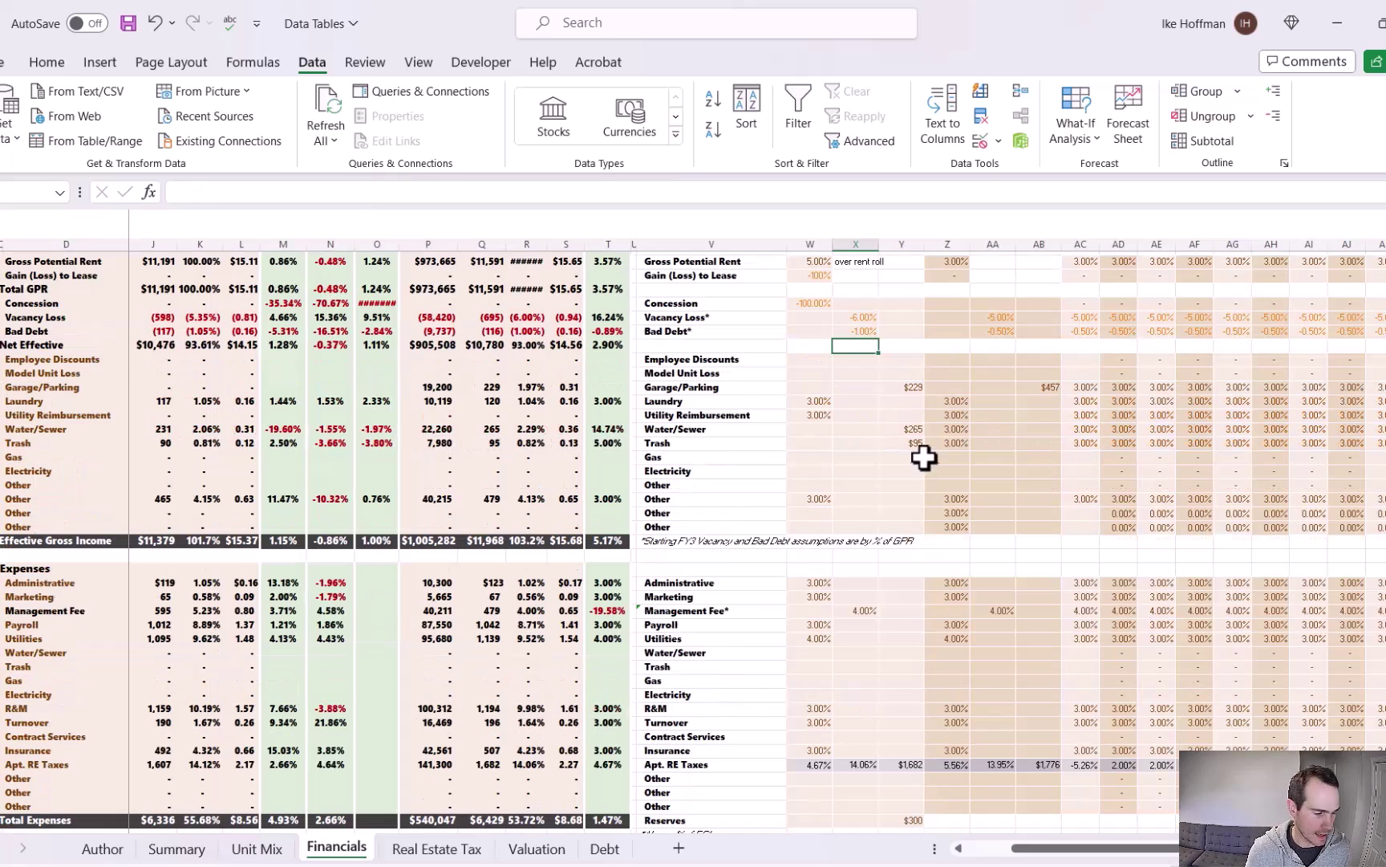
click(874, 513)
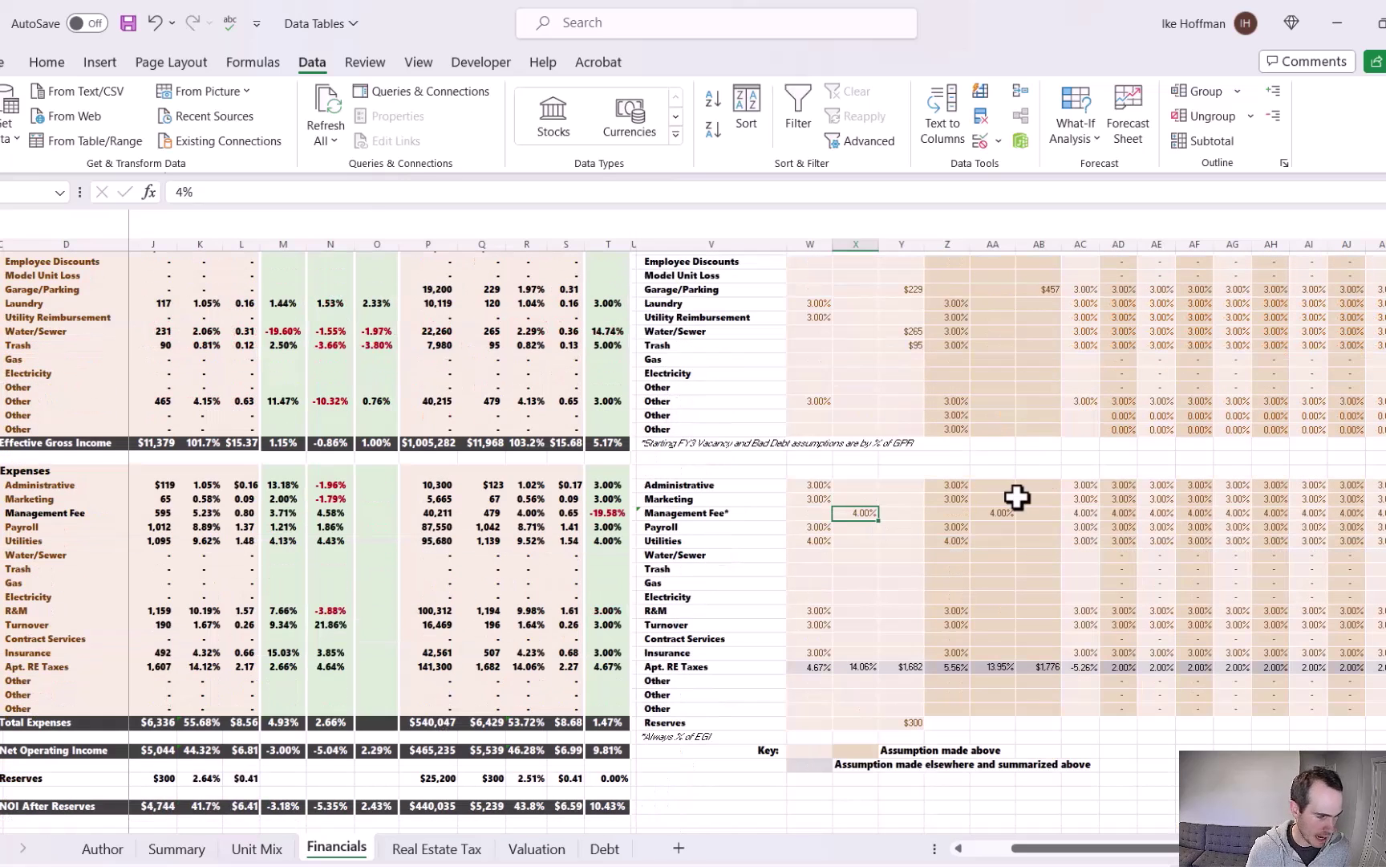
text(5%)
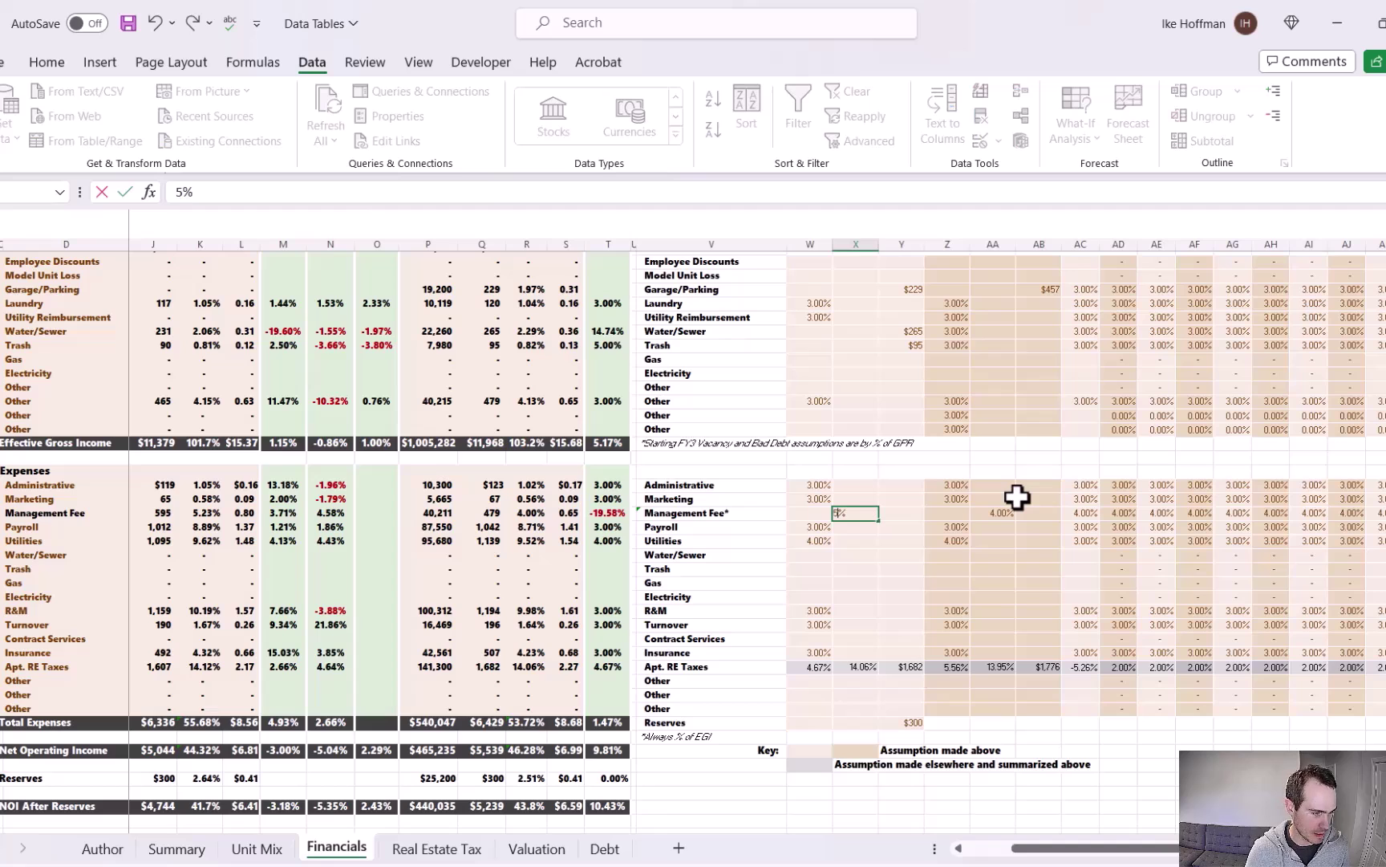
key(Return)
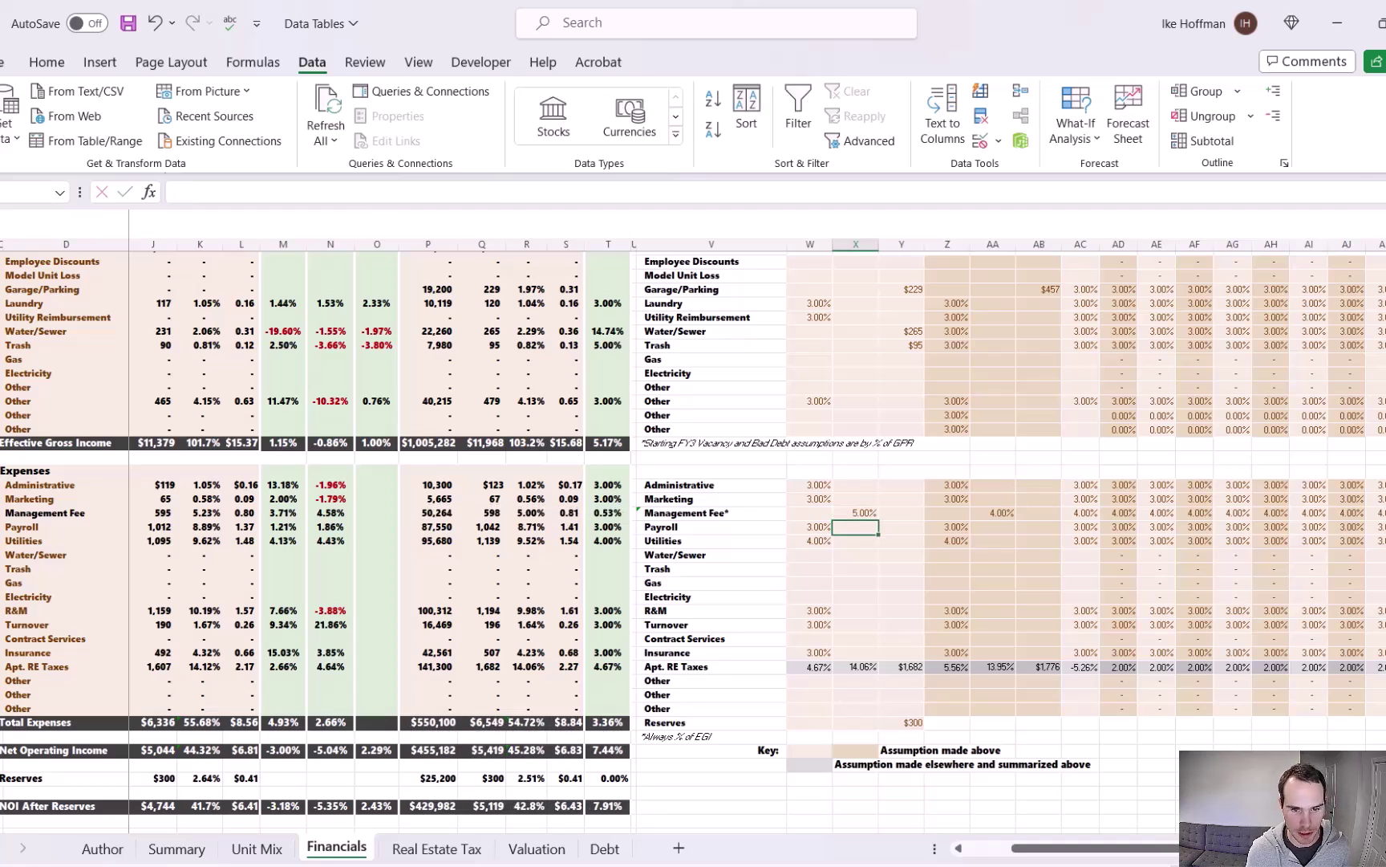
- Set the FY1 gross potential rent growth assumption to 2%
scroll(1052, 458, up, 5)
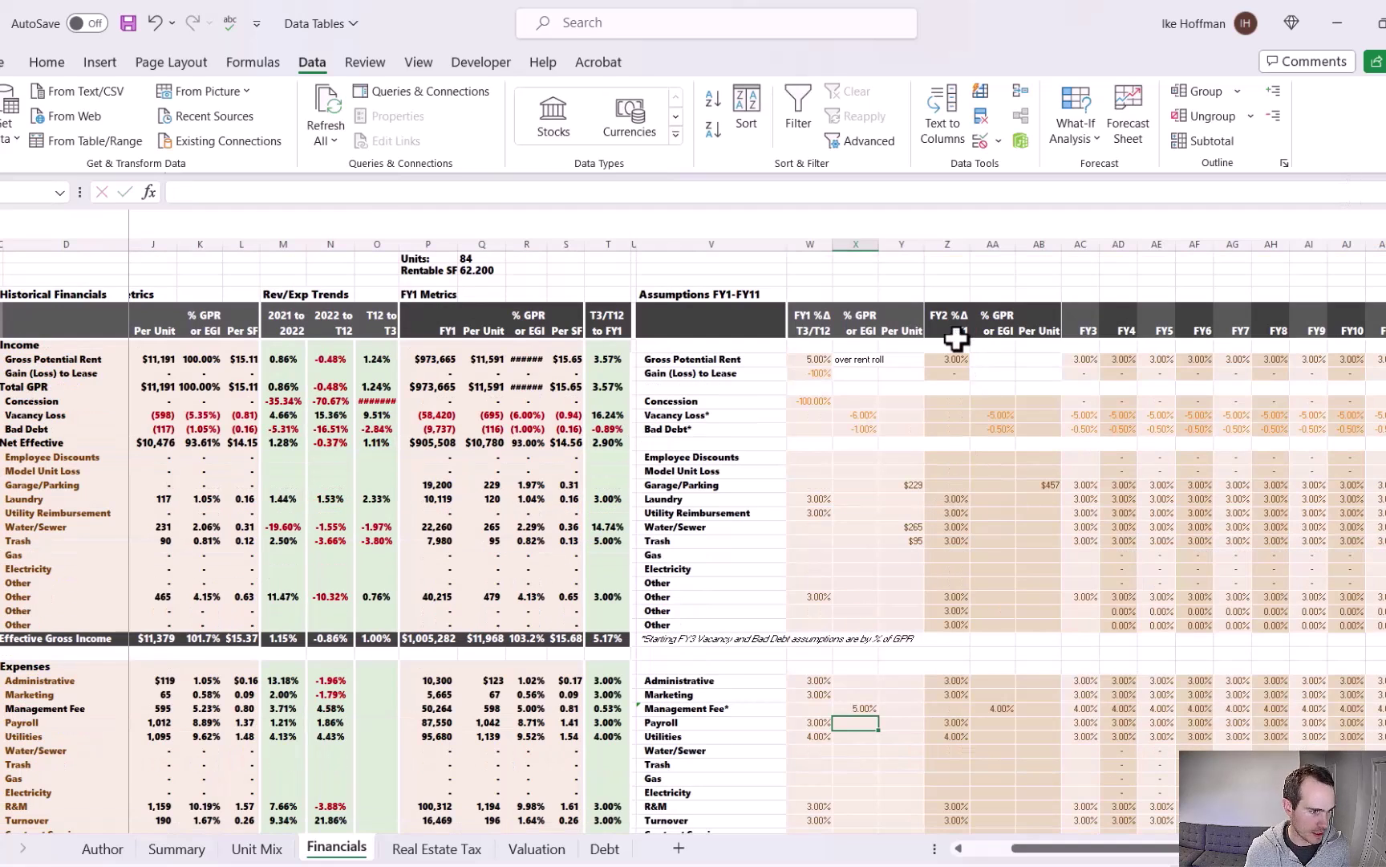
click(812, 358)
text(2)
key(Return)
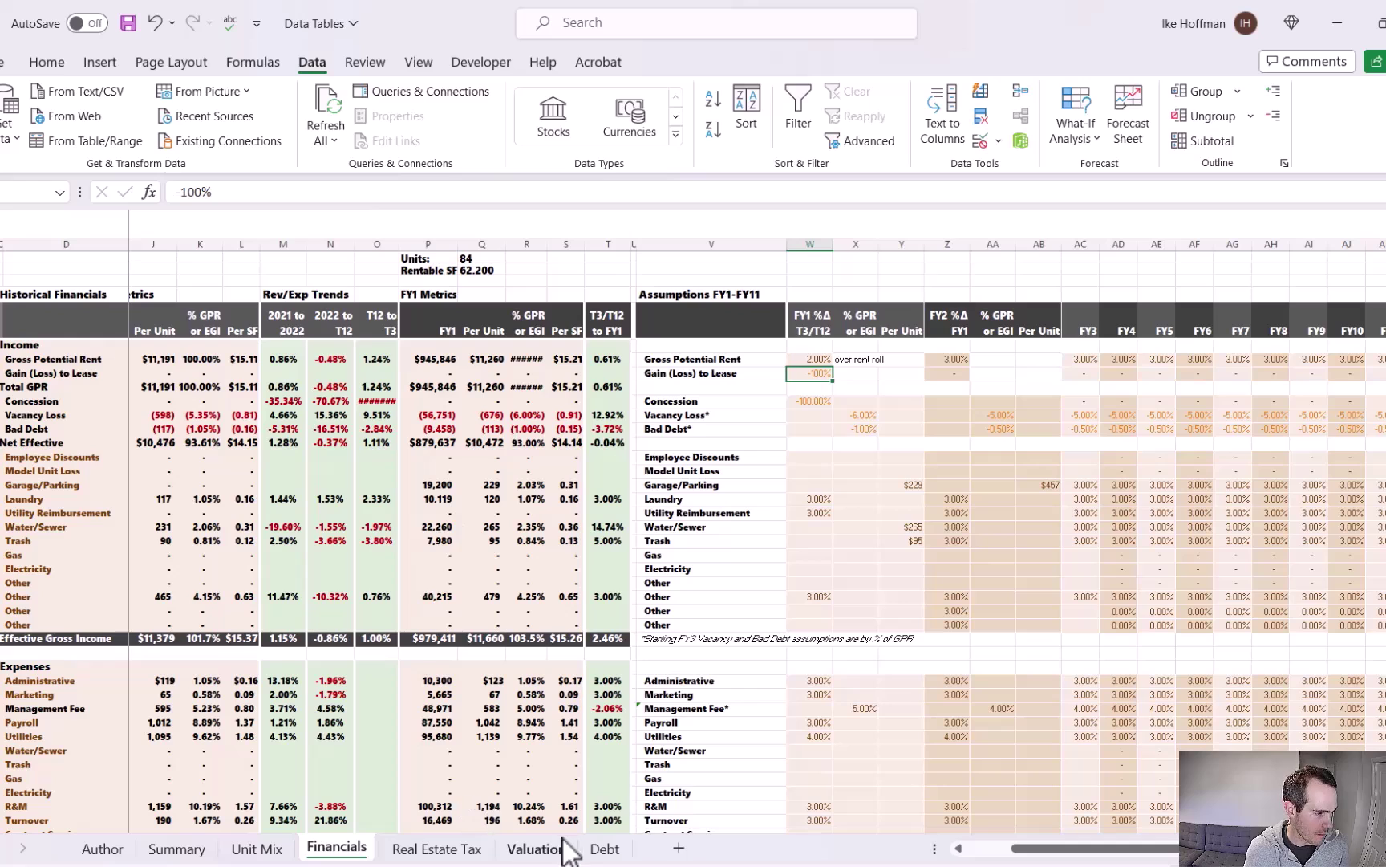
- Return to the Summary sheet and check the vacancy, OPEX and rent axis formulas of both DSCR tables
click(177, 848)
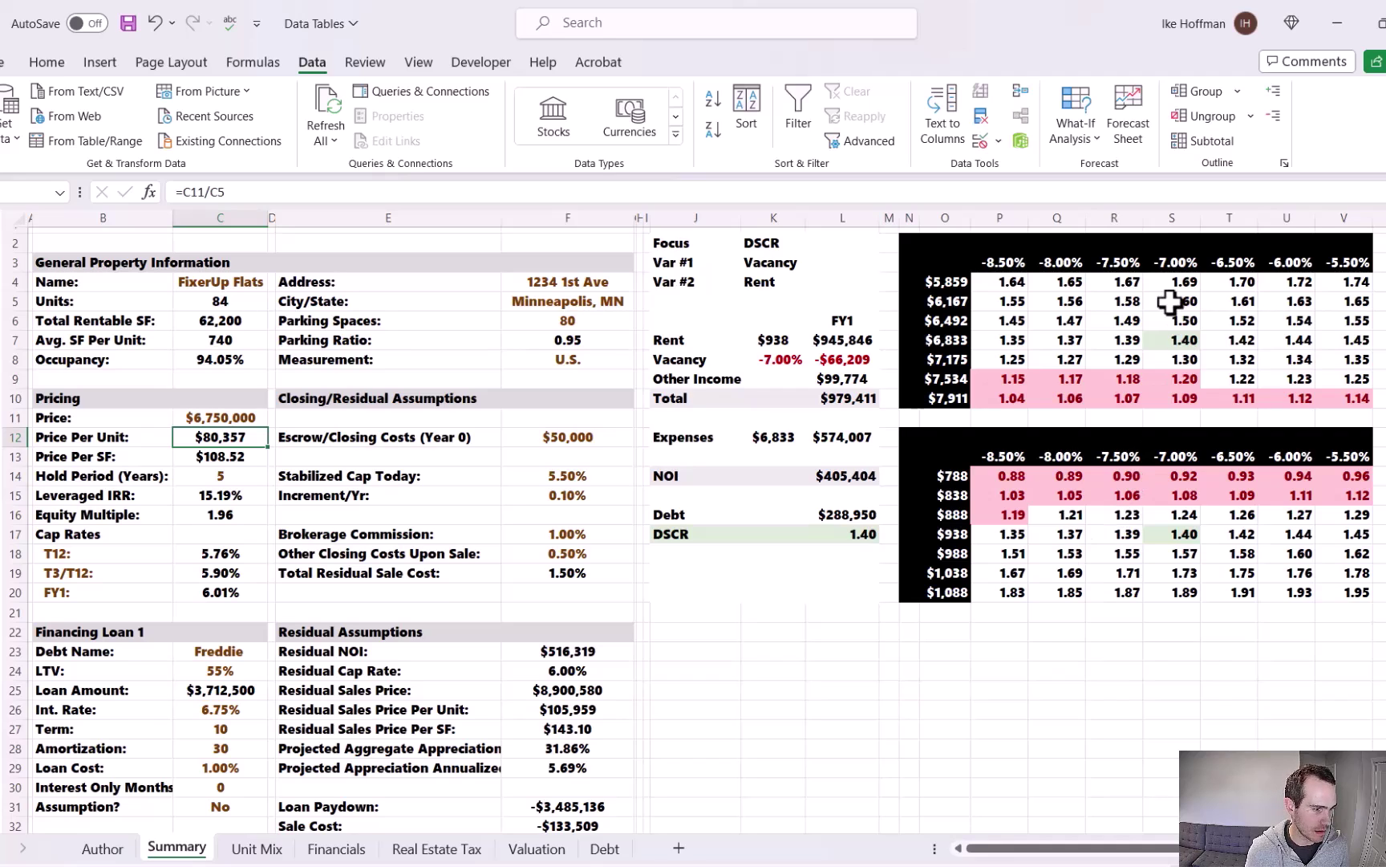
mouse_move(1178, 265)
mouse_down()
mouse_move(1185, 340)
mouse_move(1186, 265)
mouse_up()
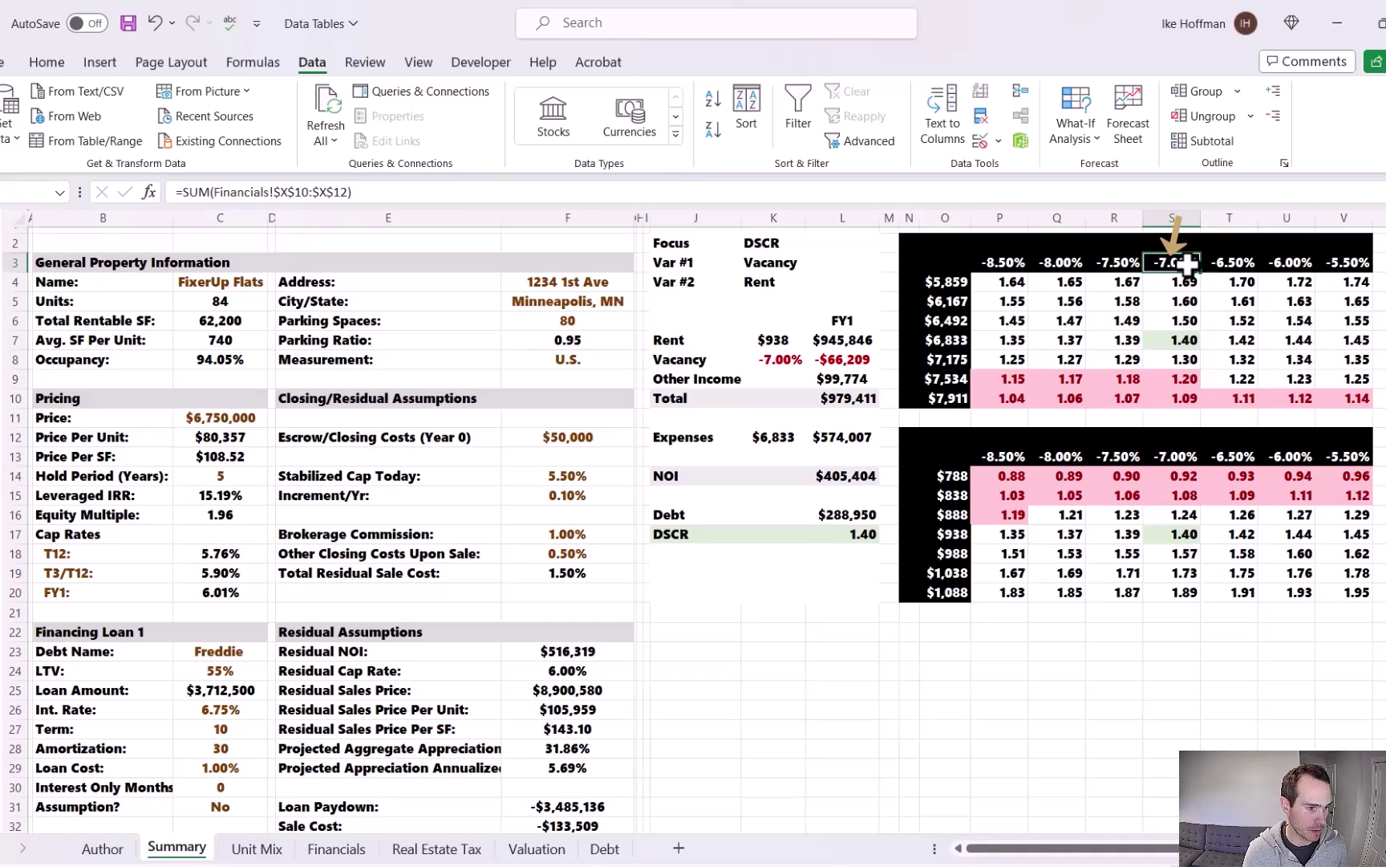
click(945, 342)
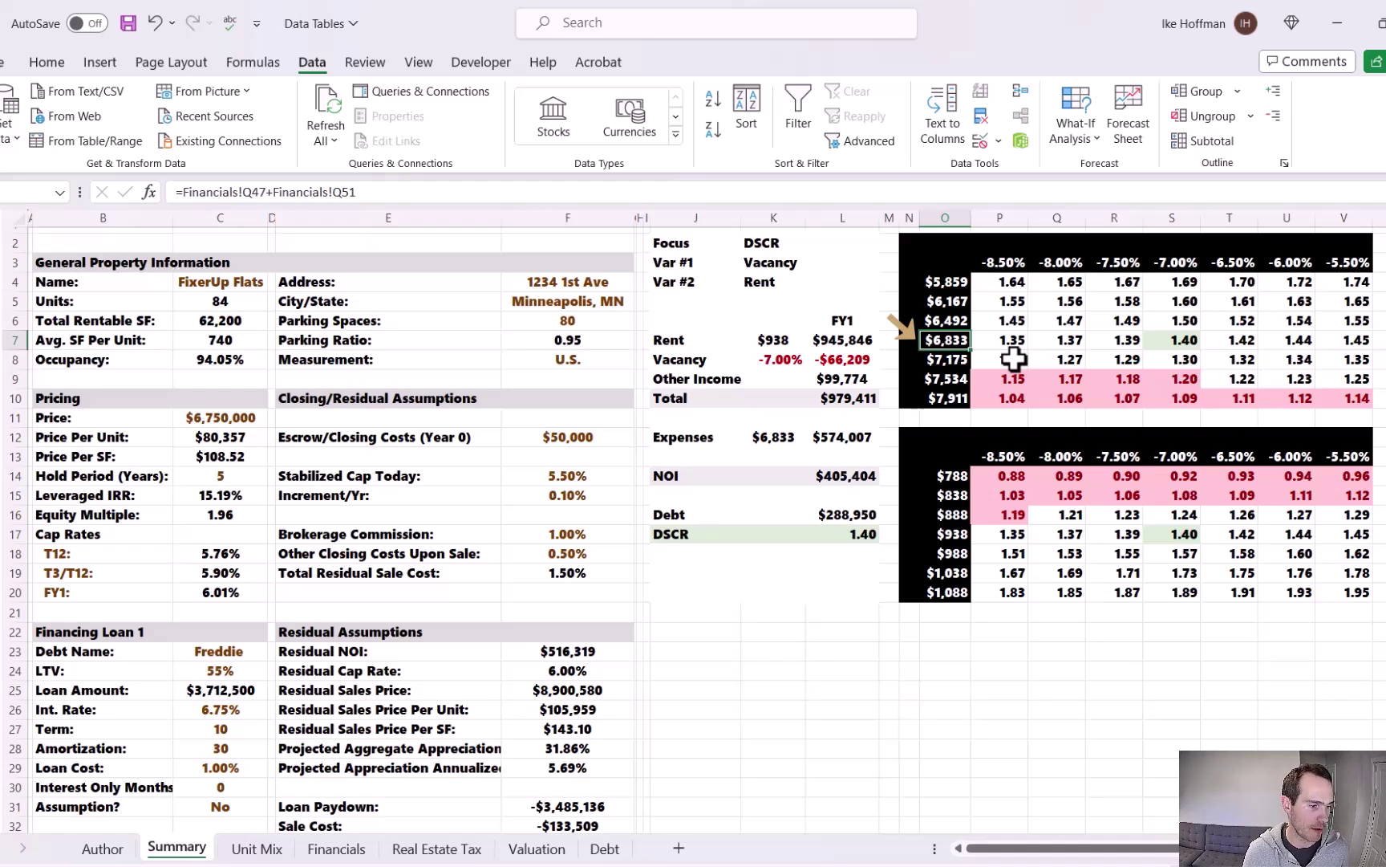
click(1173, 456)
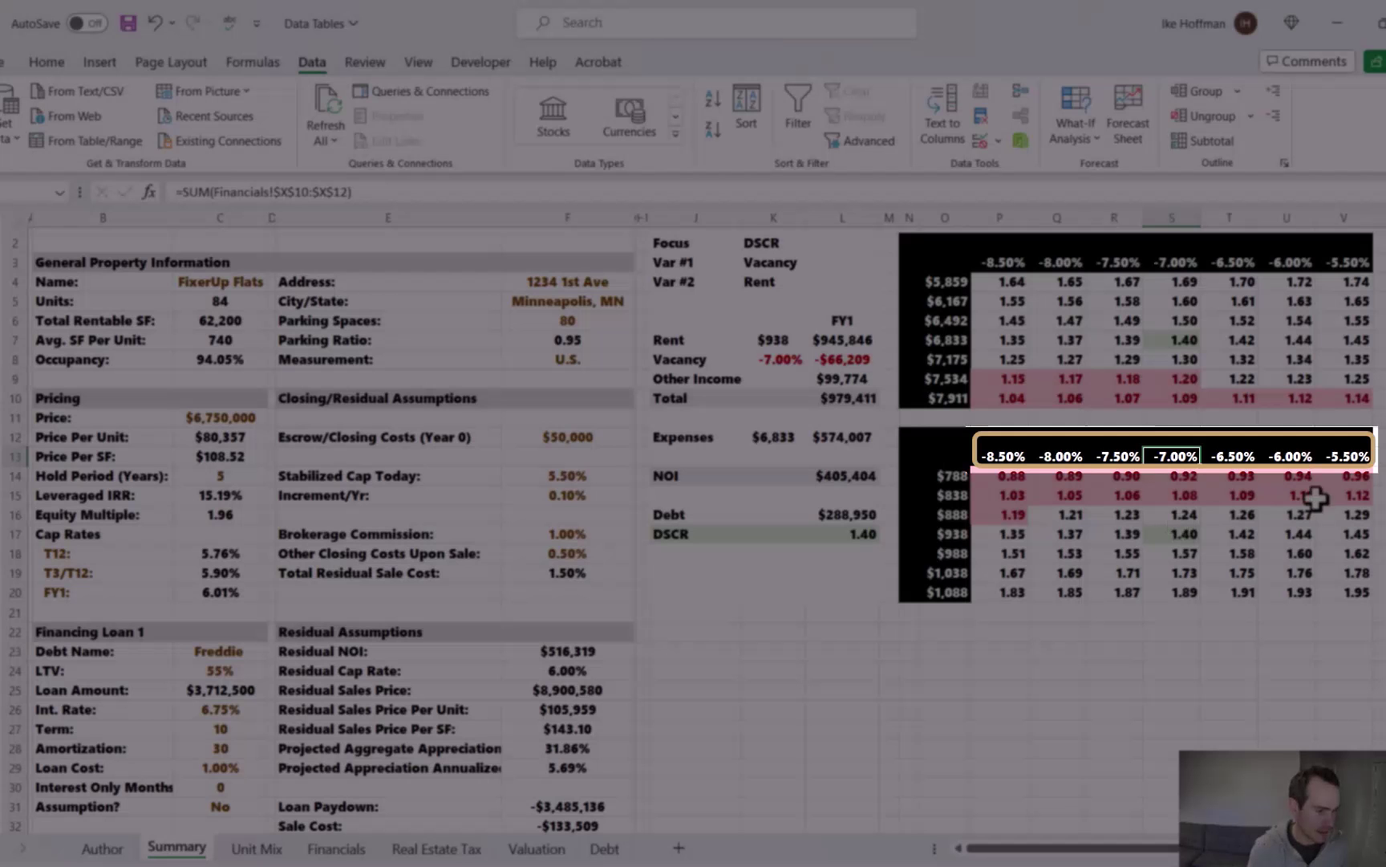
click(1321, 459)
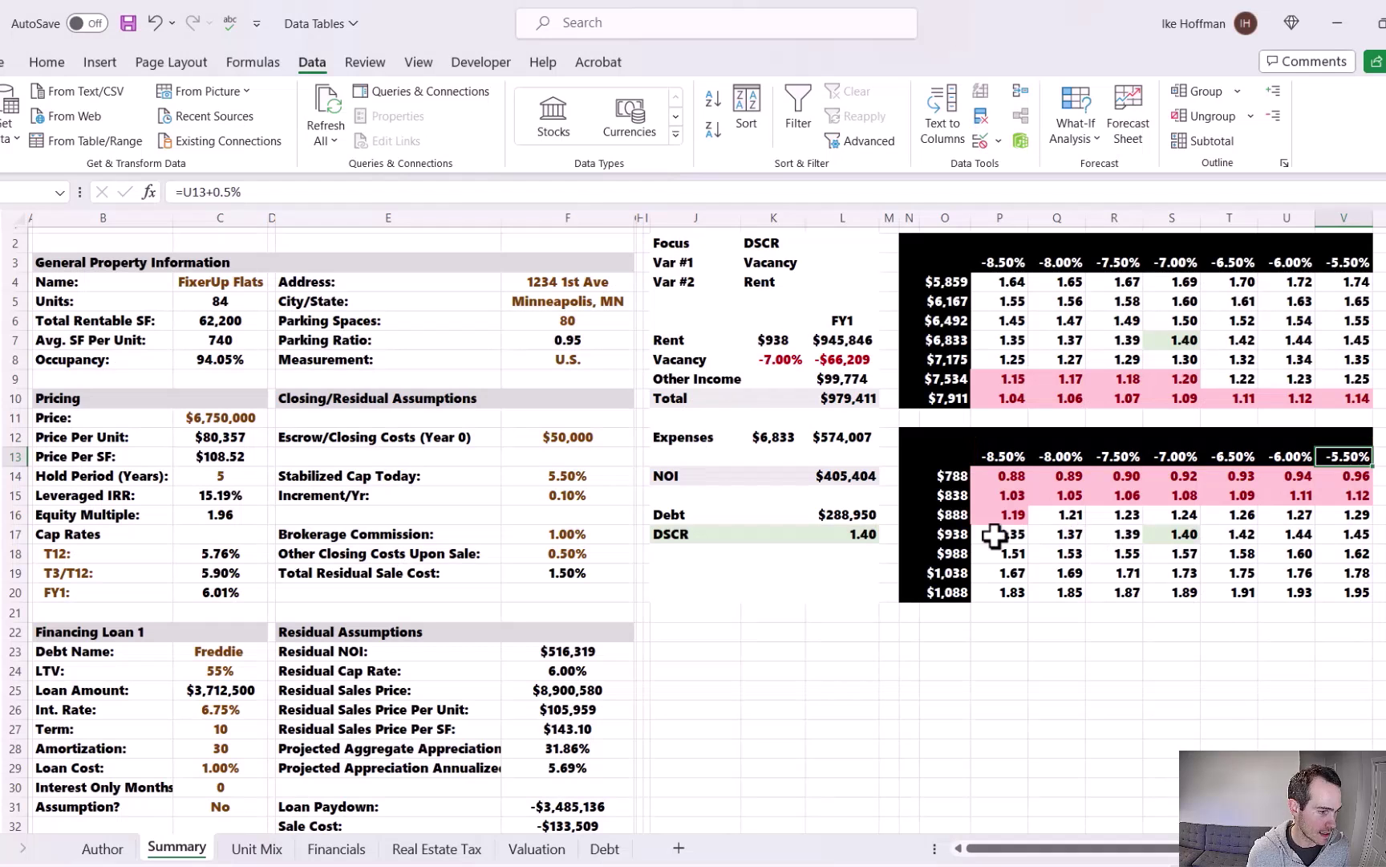
click(951, 533)
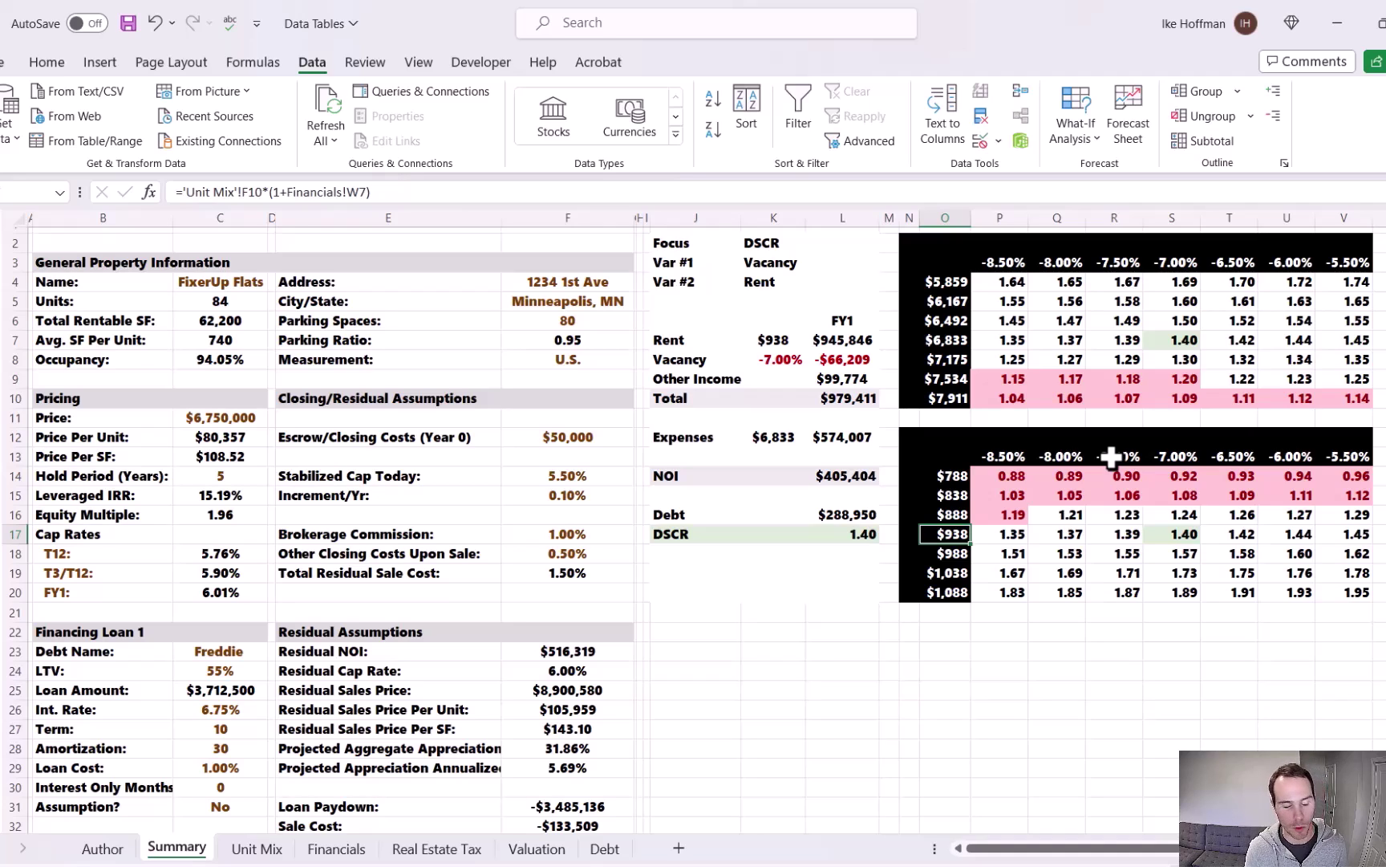
- Group the supporting calculation columns J through L and collapse the group
click(695, 217)
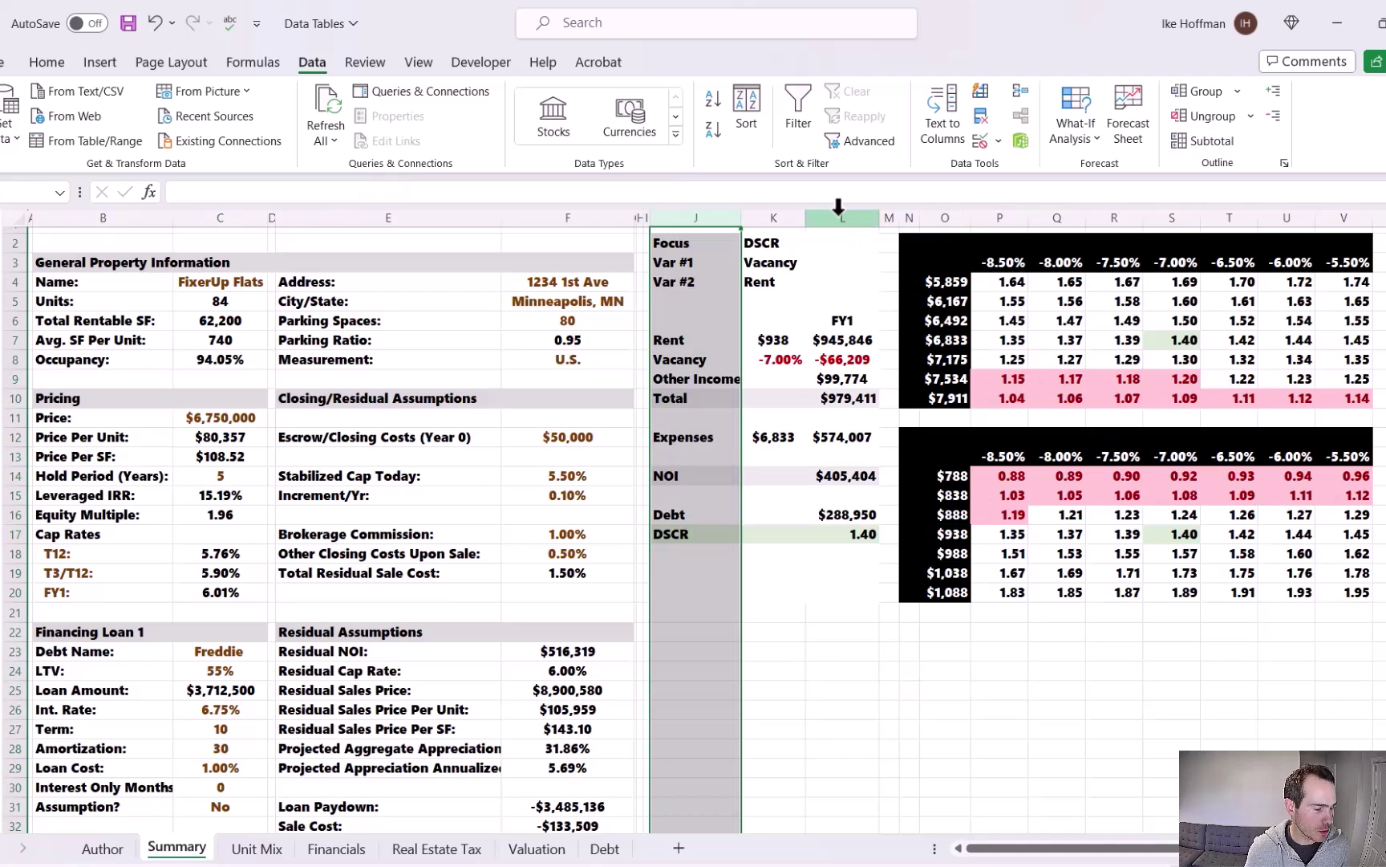
shift+click(839, 210)
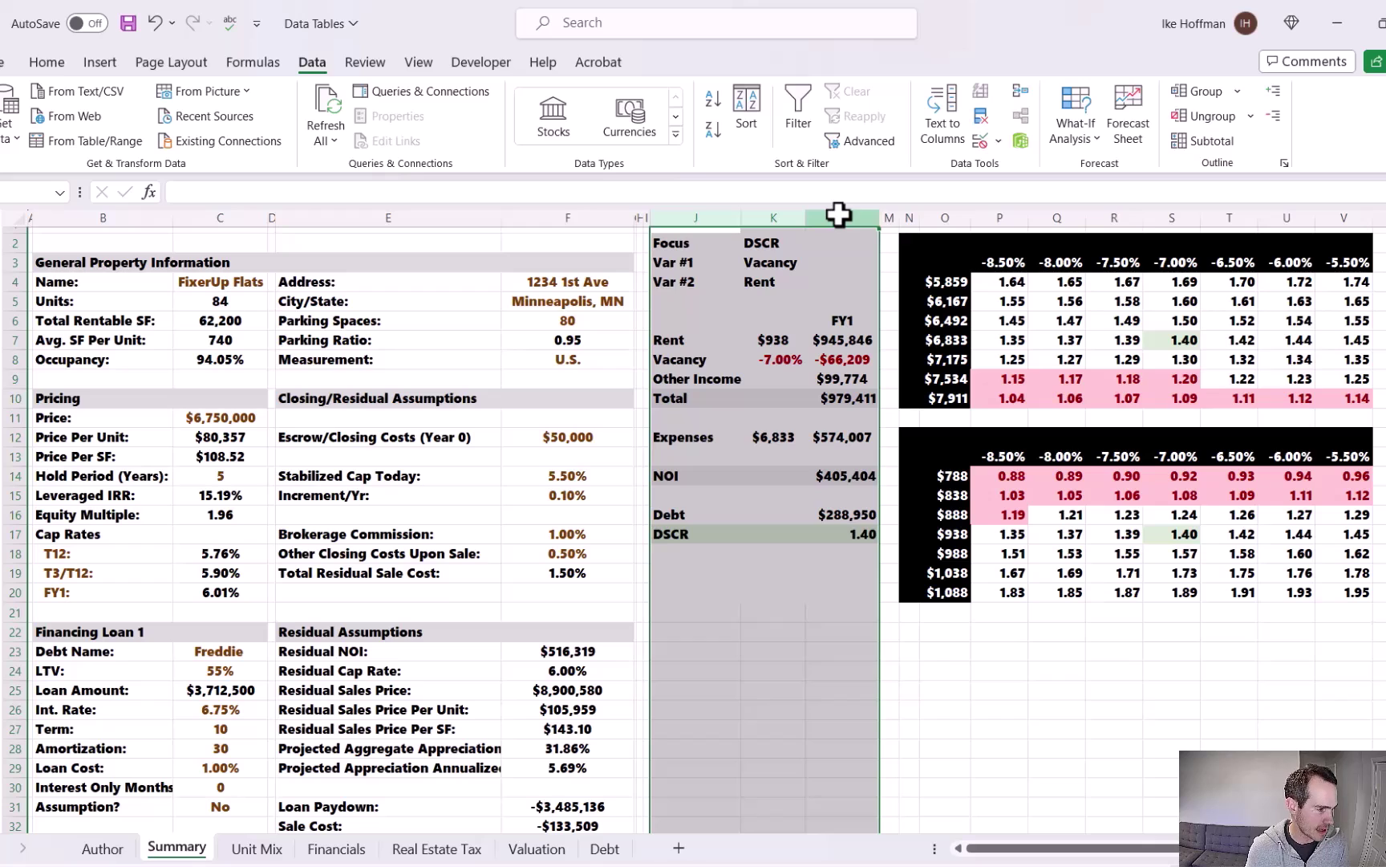
click(1237, 93)
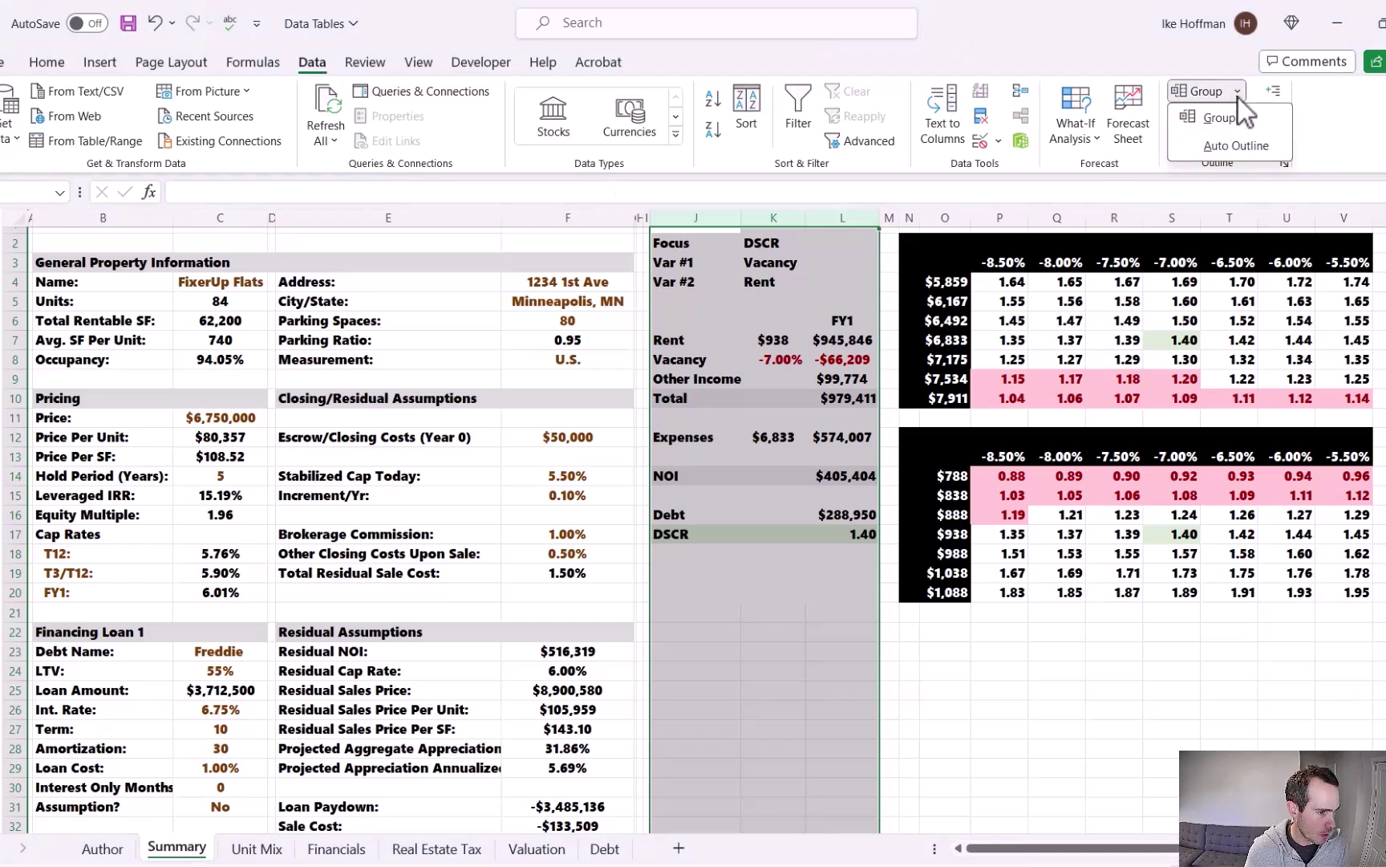
click(1238, 118)
click(889, 220)
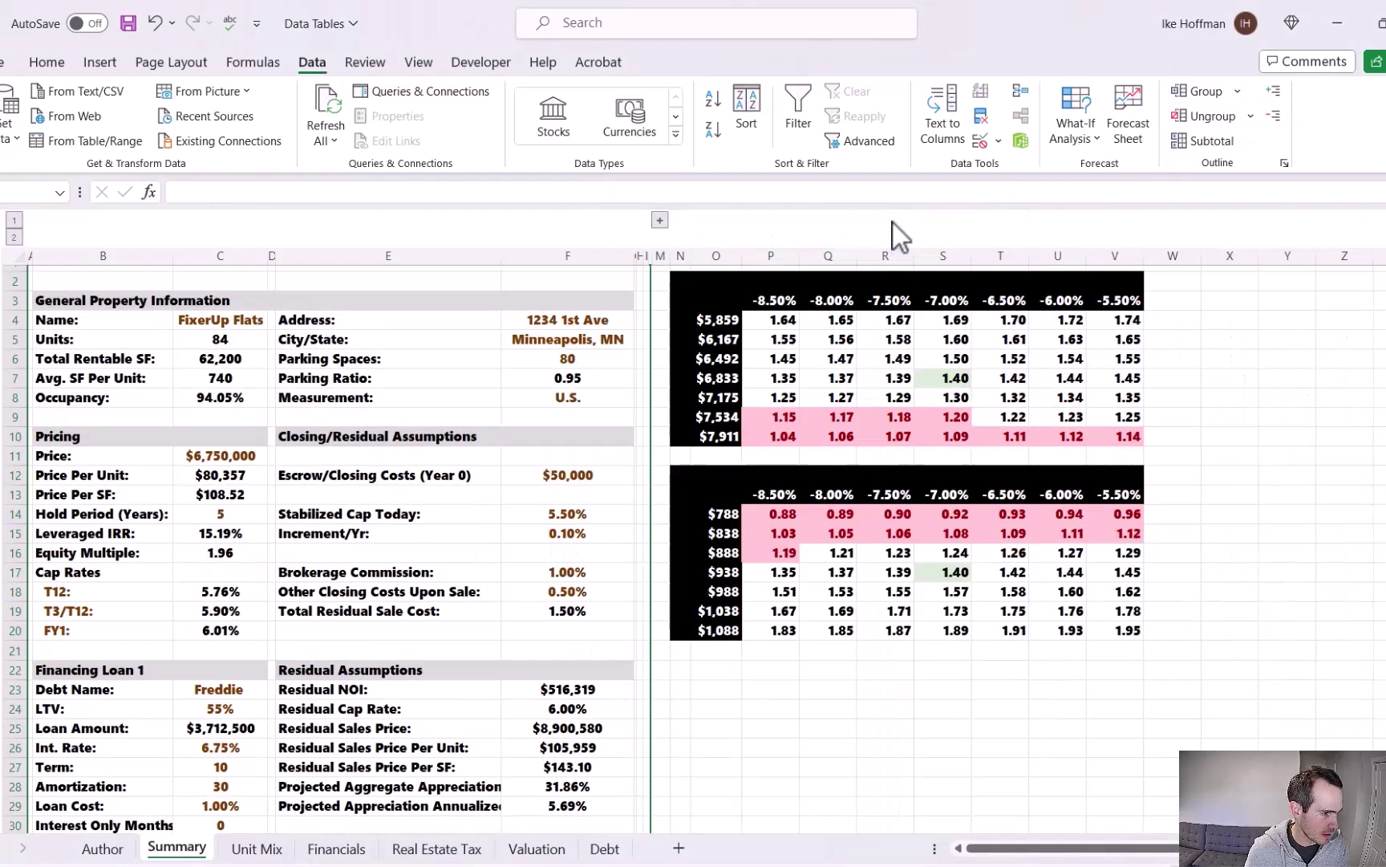
click(1233, 434)
scroll(1217, 430, down, 1)
scroll(1225, 440, up, 1)
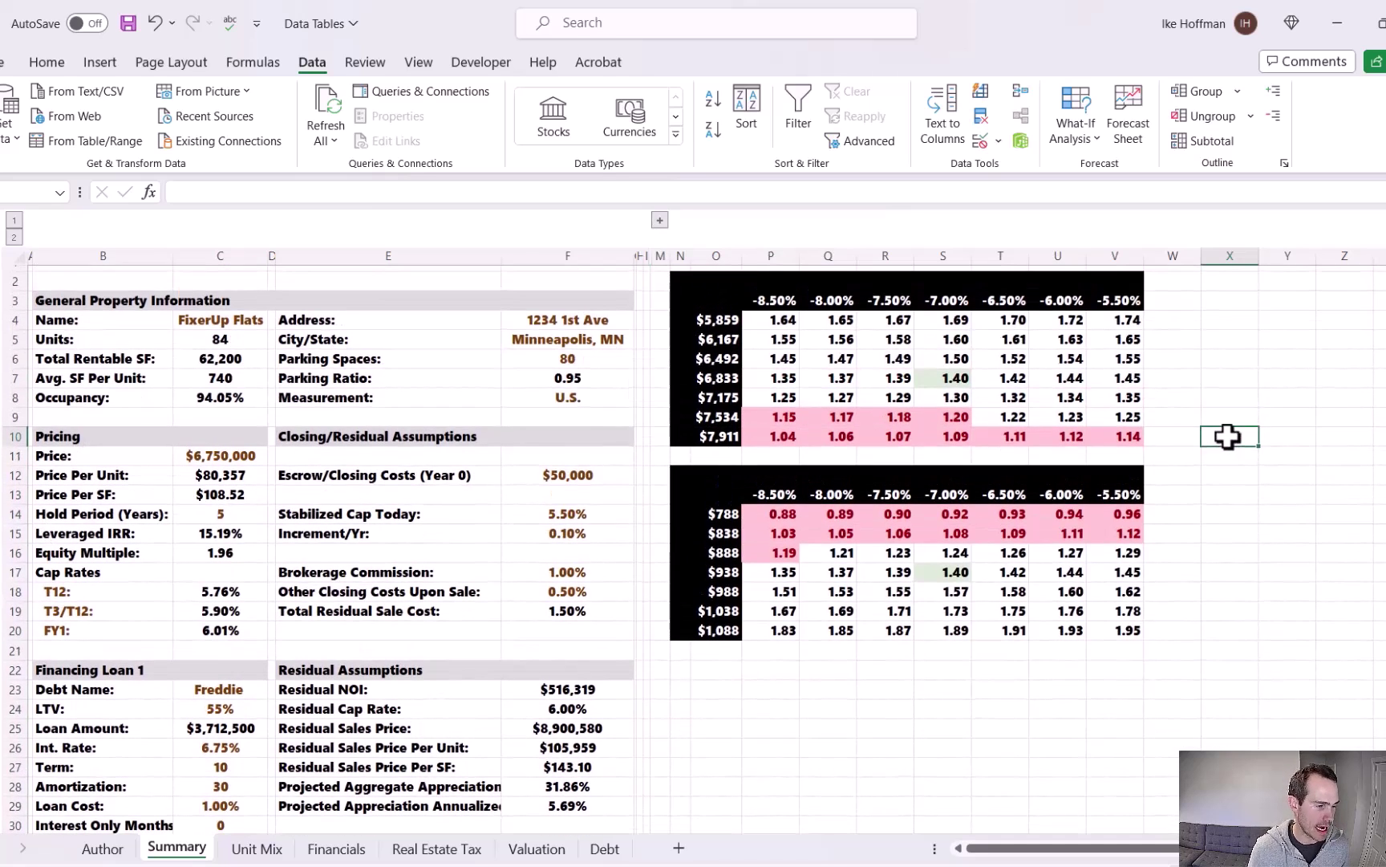